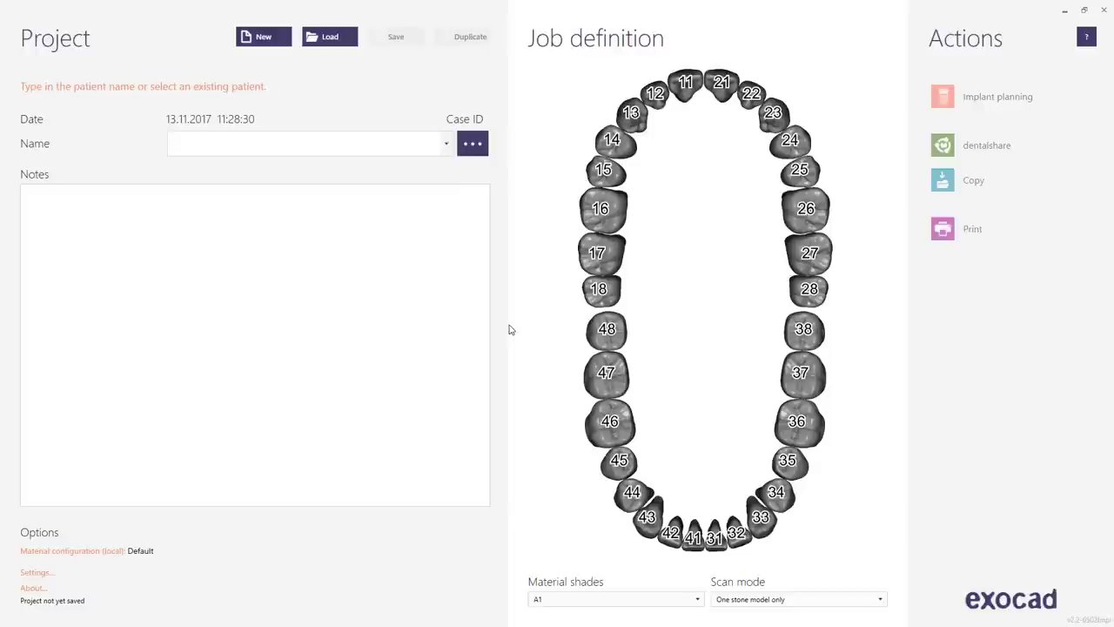
# - Pick the existing patient from the DentalDB Patients list and accept them for this project
pyautogui.click(471, 139)
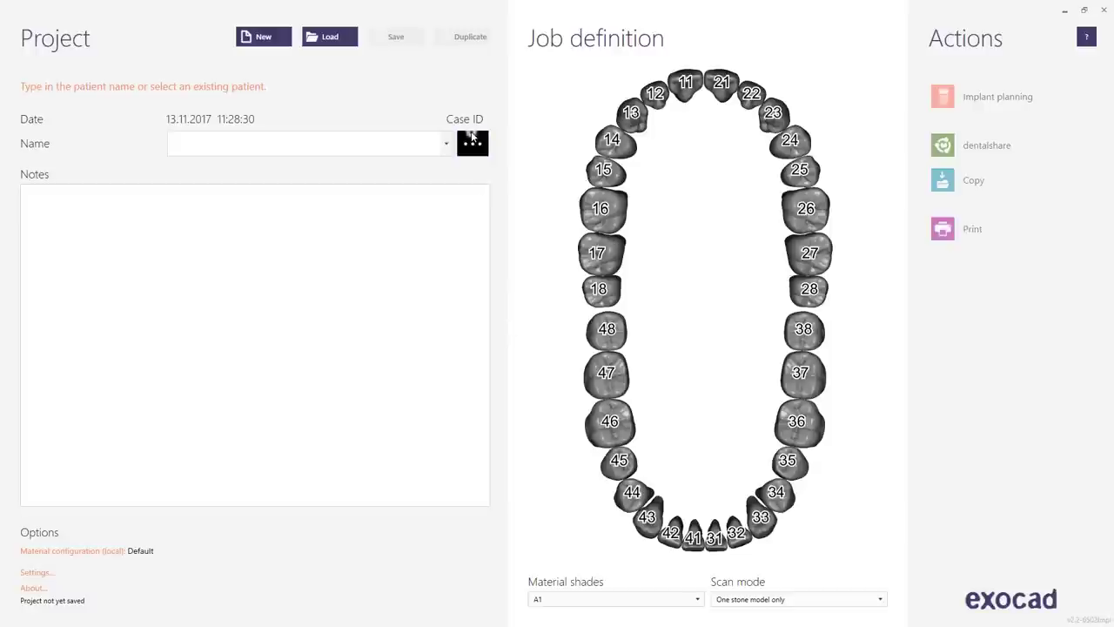
pyautogui.click(362, 120)
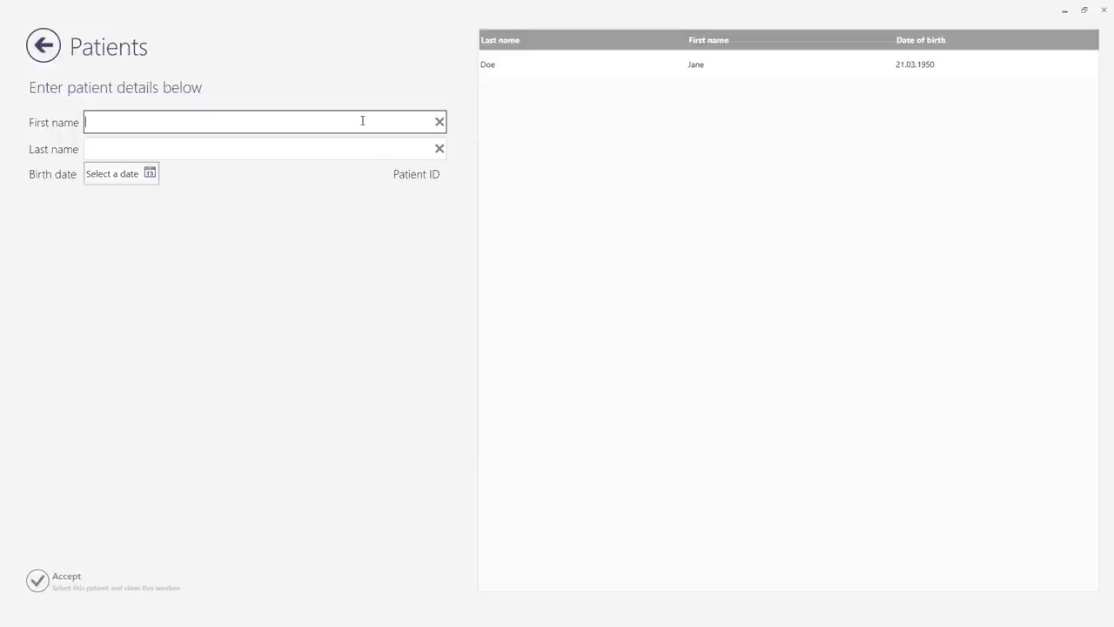
pyautogui.click(364, 150)
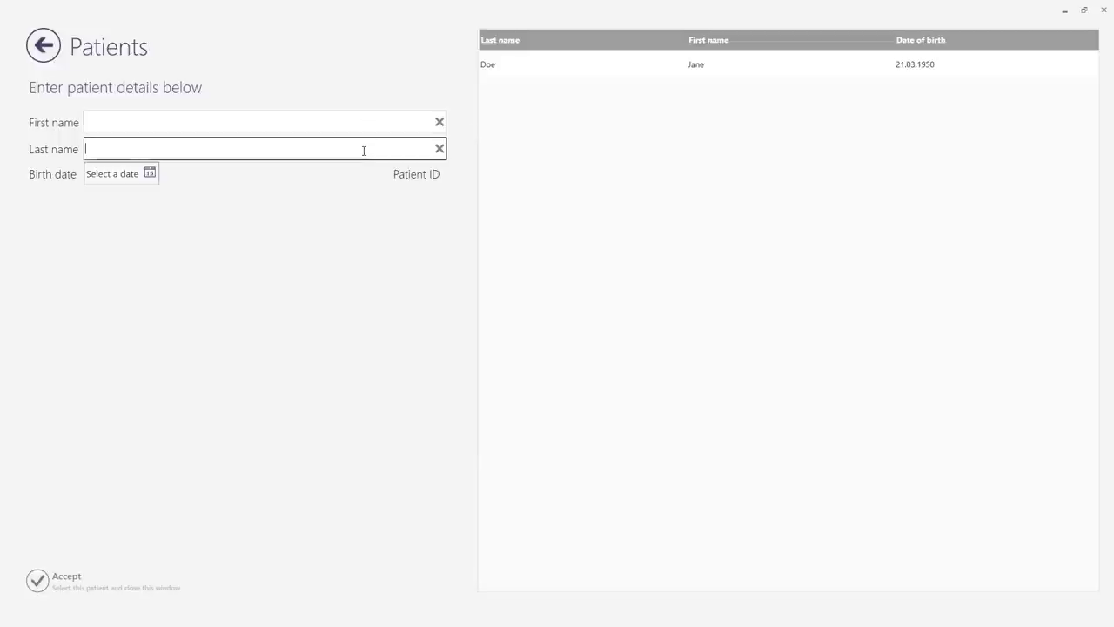
pyautogui.click(507, 64)
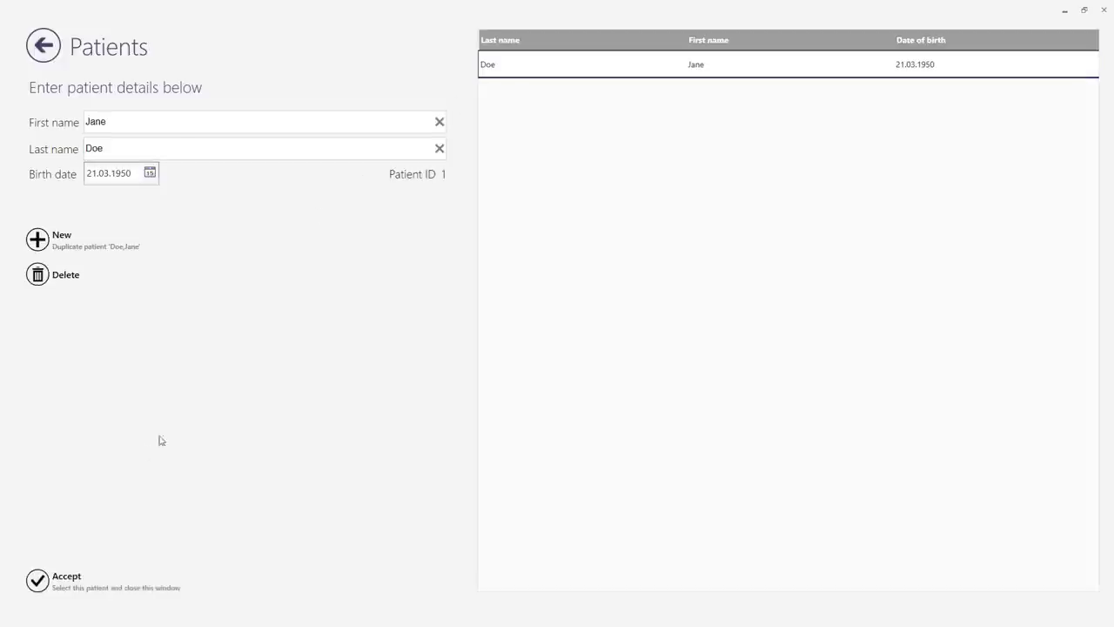
pyautogui.click(37, 581)
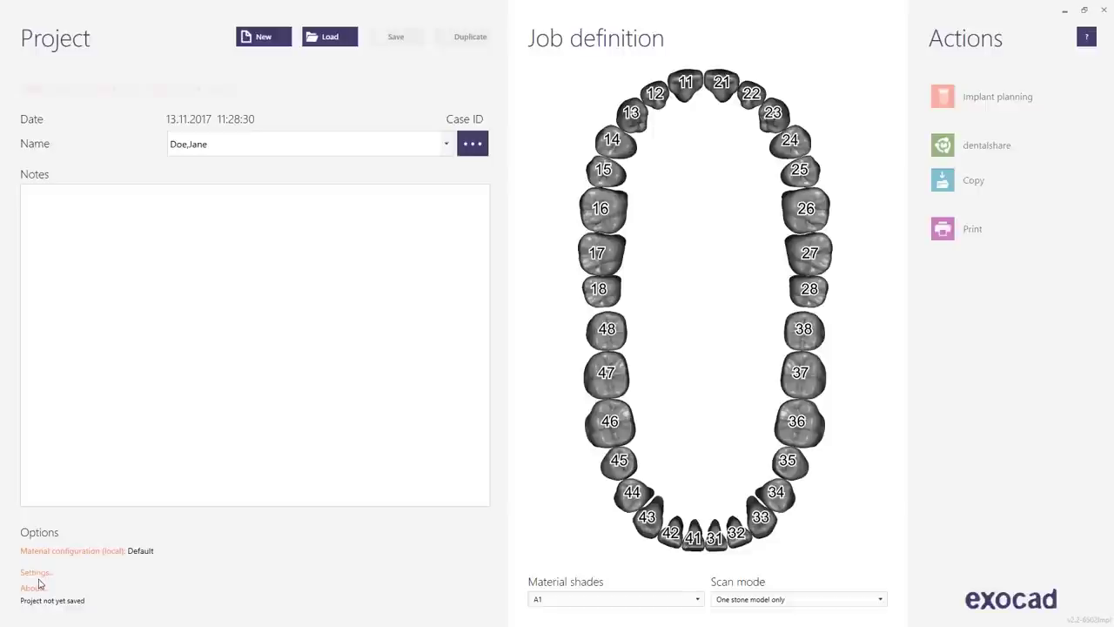
# - Enter the project note 'Implant planning for teeth: 34-35 and 44-45'
pyautogui.click(86, 209)
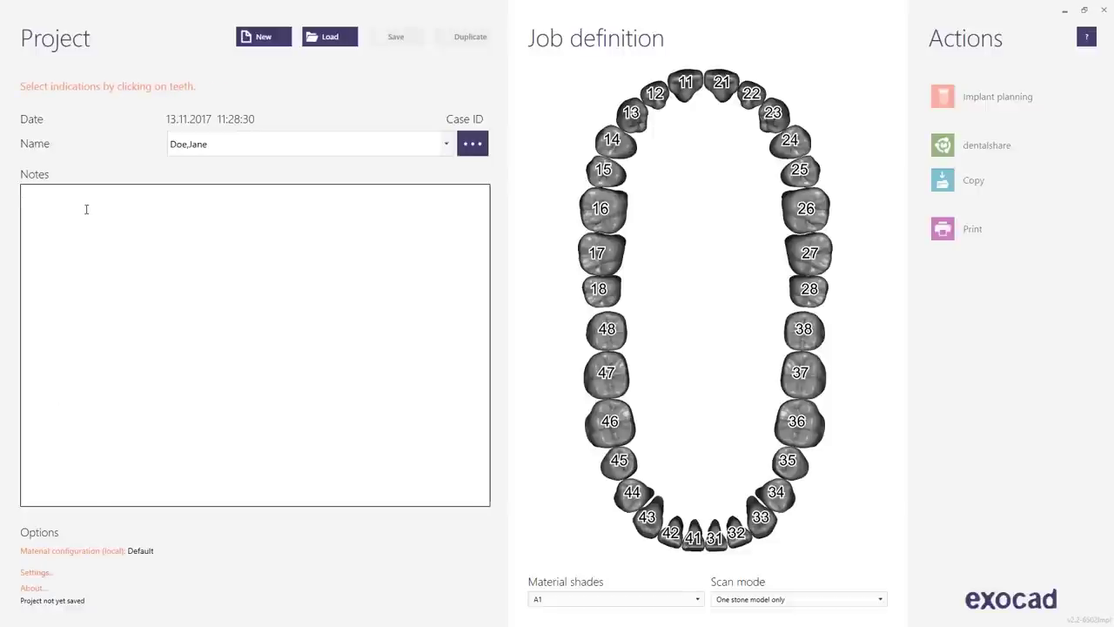
pyautogui.write('Implant p')
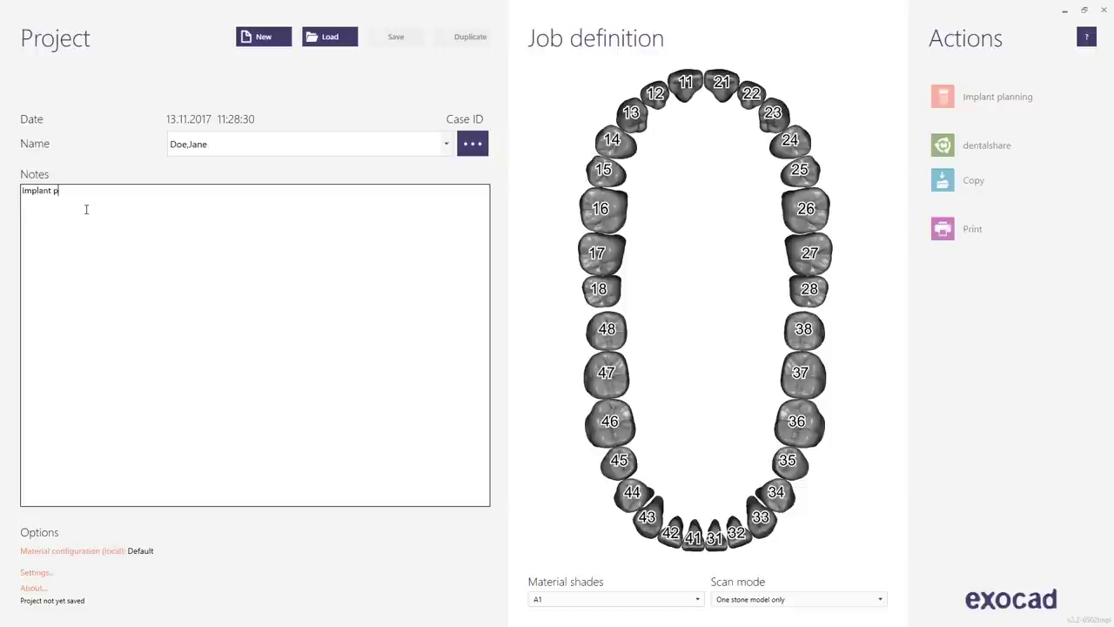
pyautogui.write('lanning for teeth: 34')
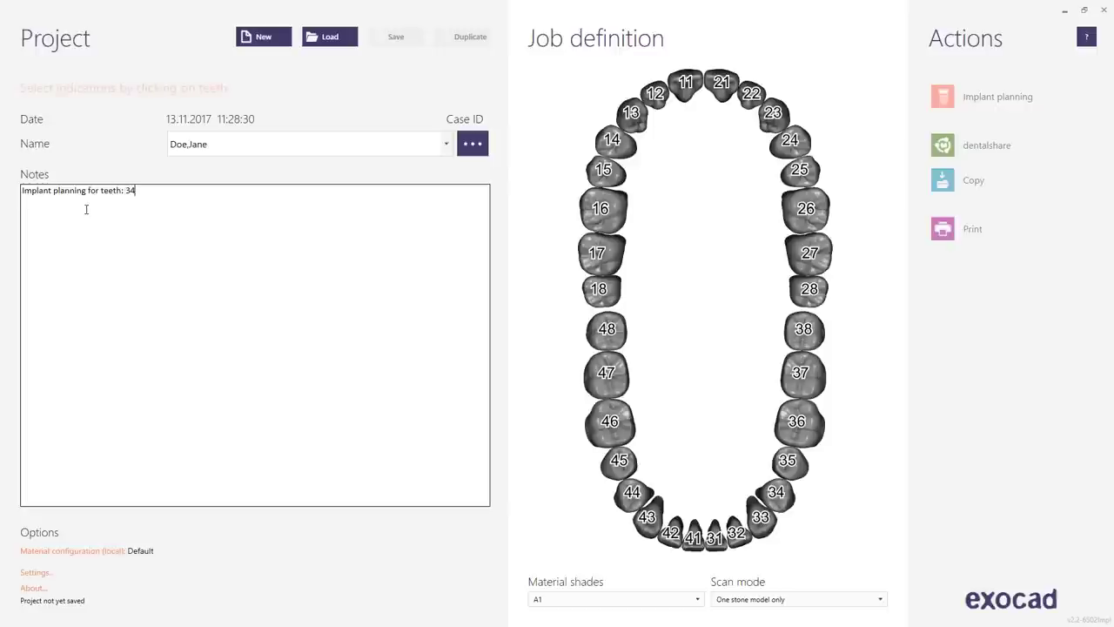
pyautogui.write('-35 and 44-')
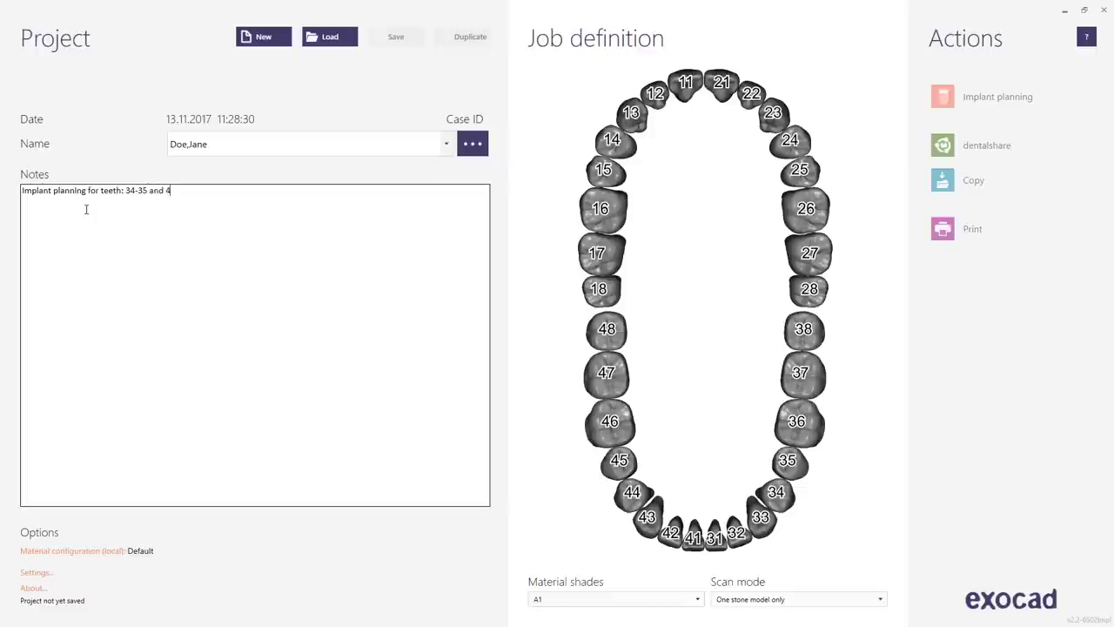
pyautogui.write('45')
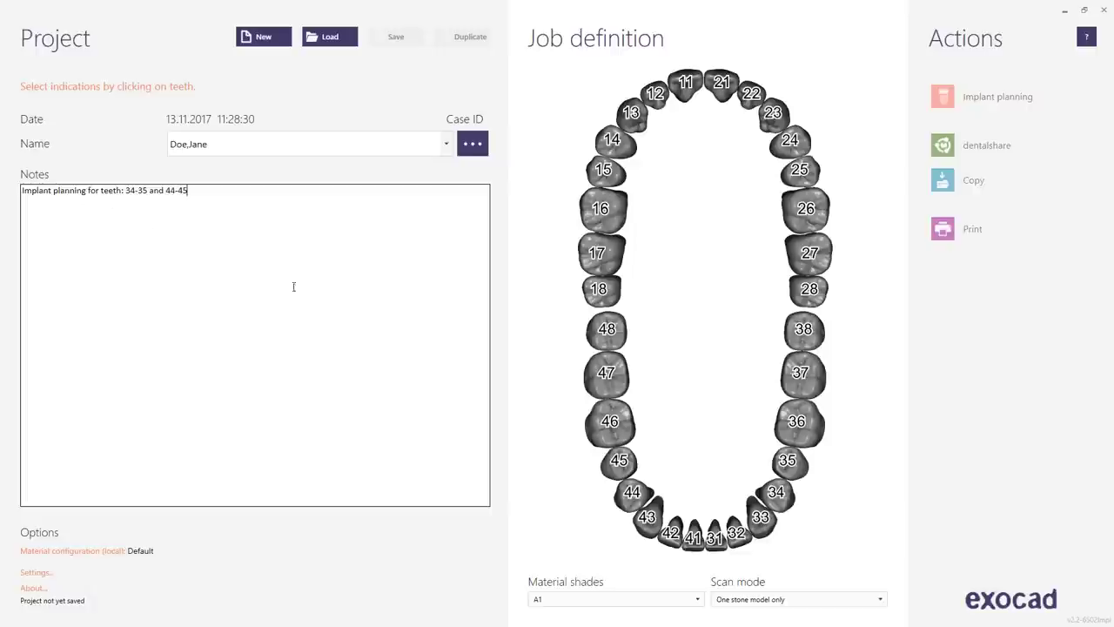
# - Give tooth 34 an Implant planning job in Zirconia, with 'Abutment (custom or stock, decide later)'
pyautogui.click(780, 494)
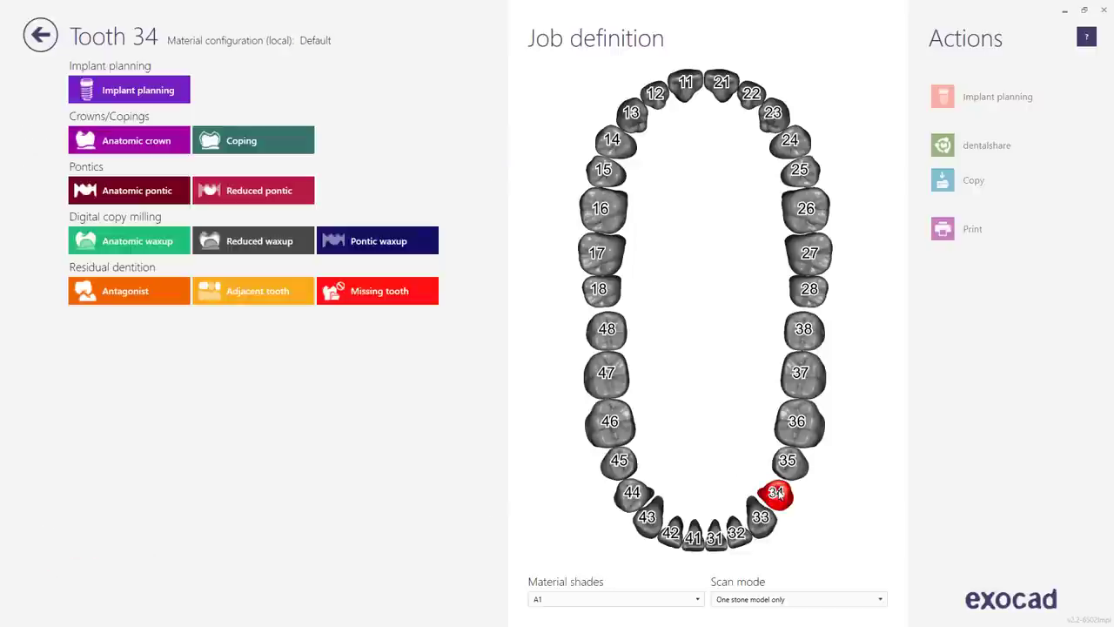
pyautogui.click(173, 85)
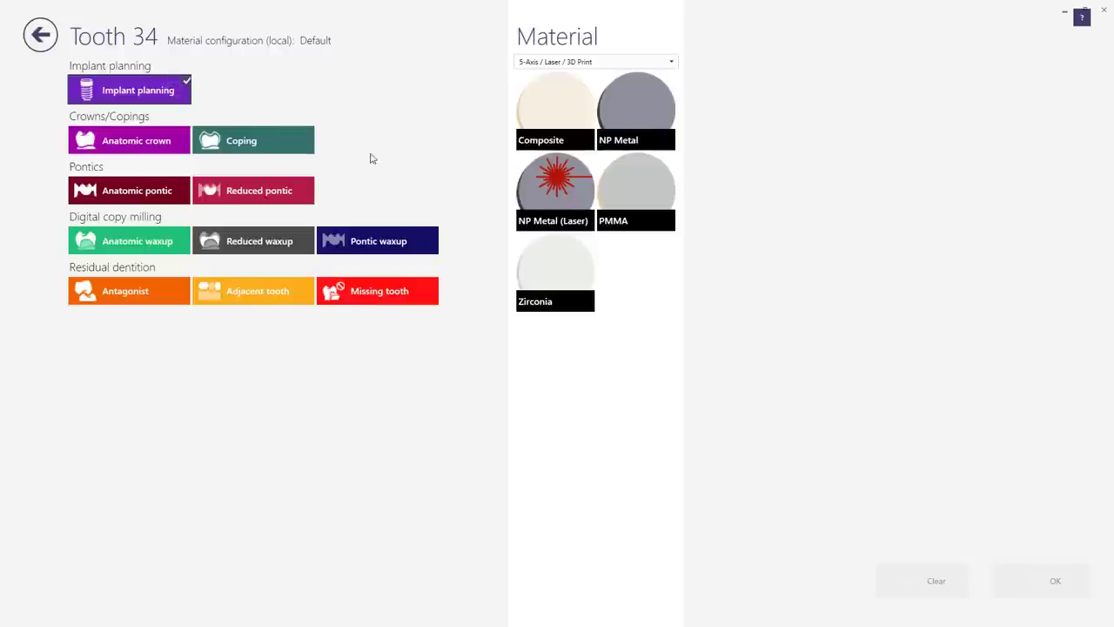
pyautogui.click(563, 264)
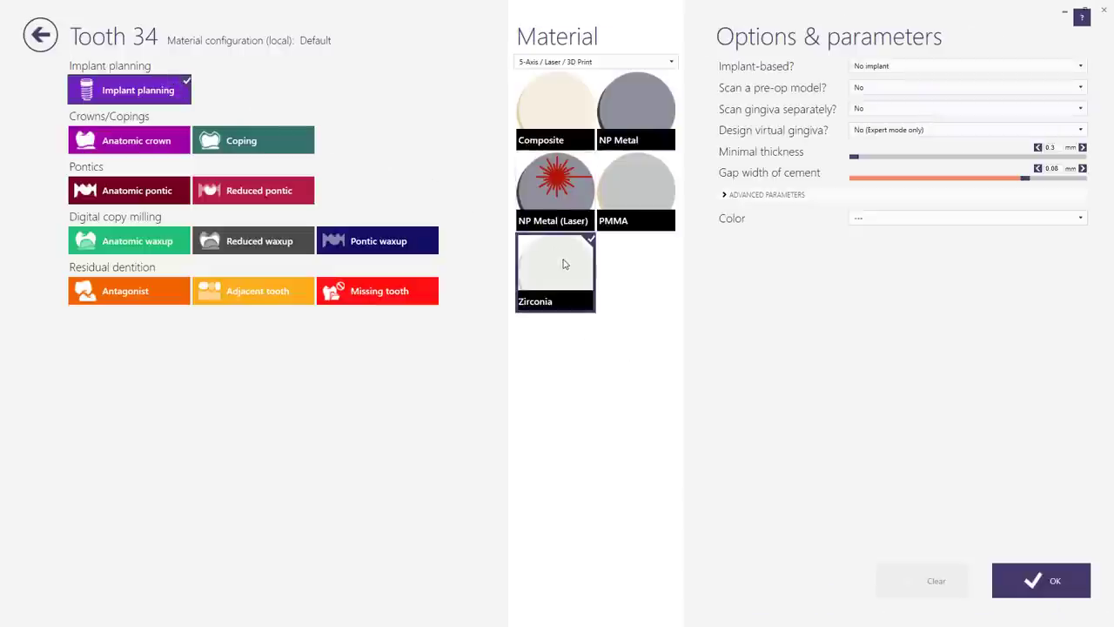
pyautogui.click(873, 66)
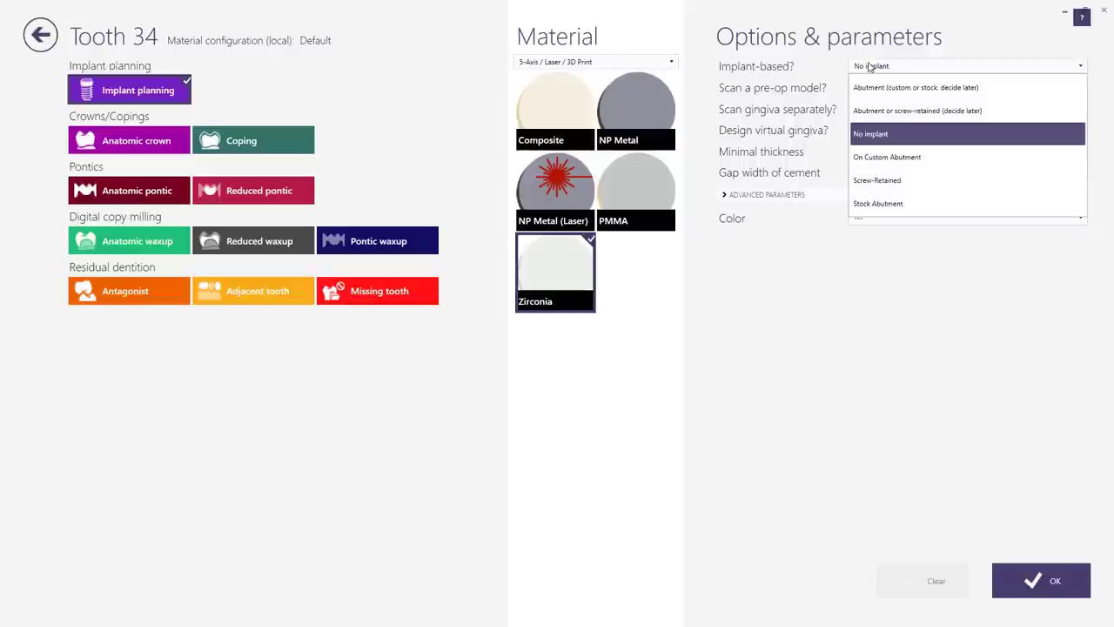
pyautogui.click(866, 88)
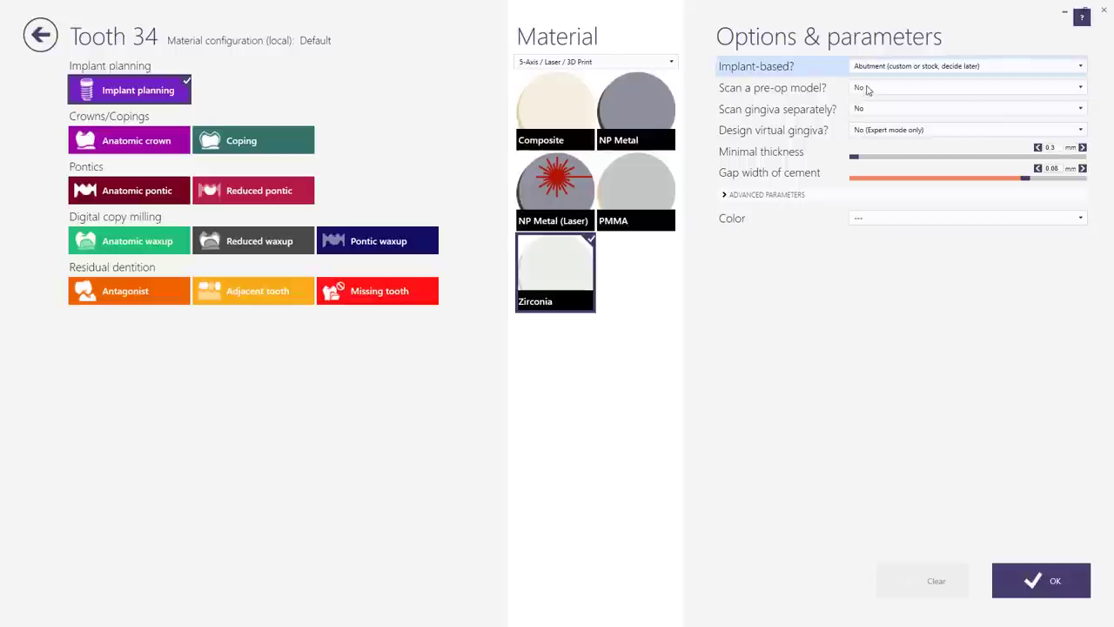
pyautogui.click(1051, 581)
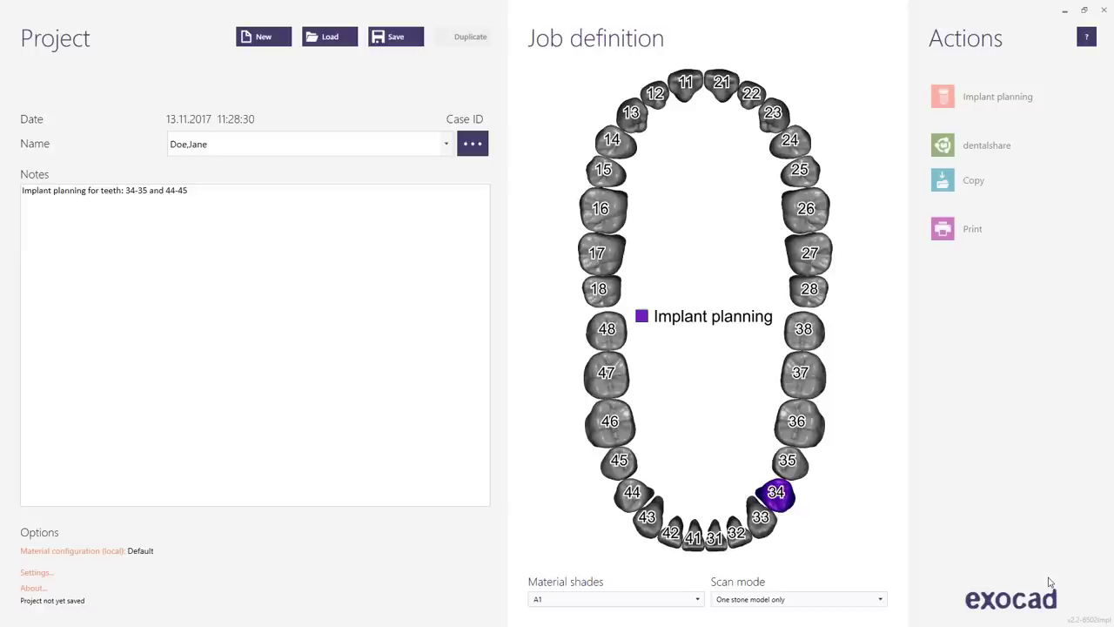
# - Set tooth 35 to Implant planning, then copy that job to teeth 44 and 45
pyautogui.click(789, 464)
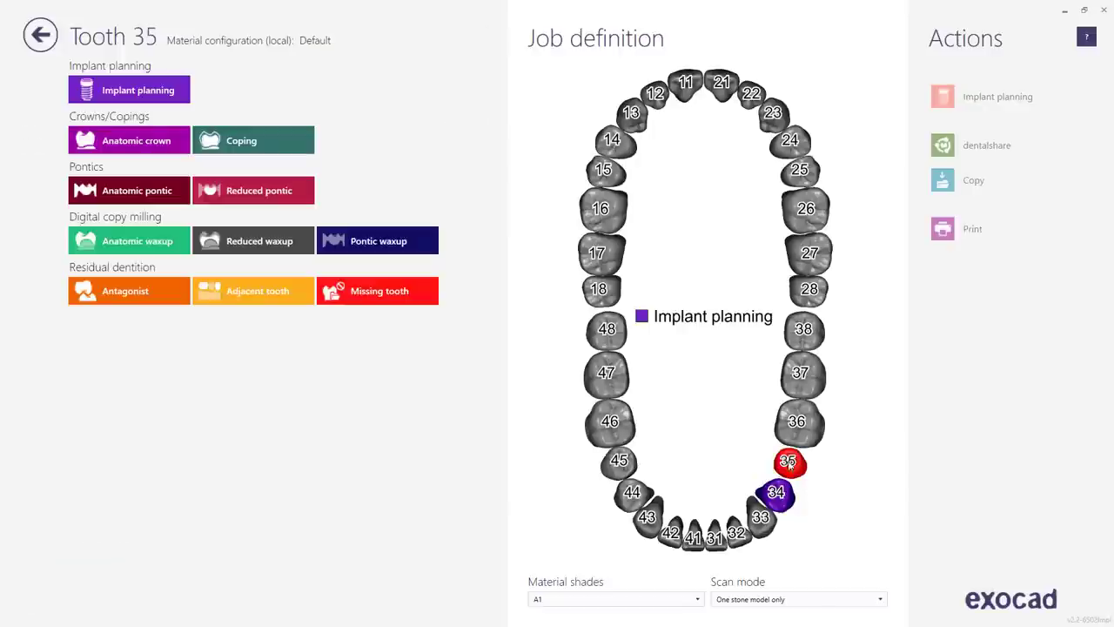
pyautogui.click(175, 88)
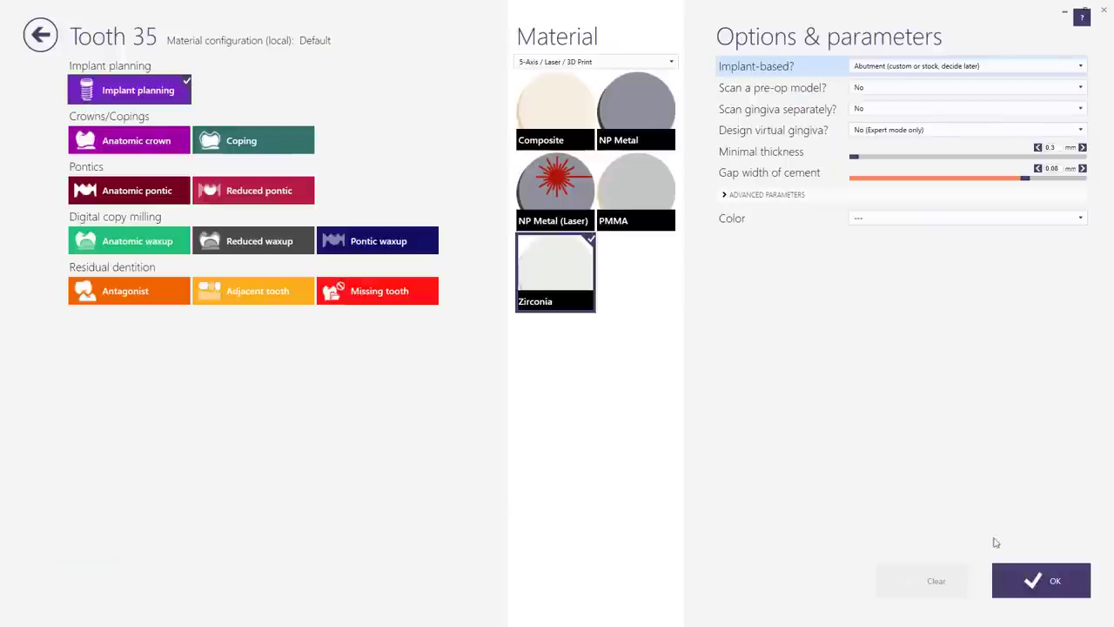
pyautogui.click(1052, 581)
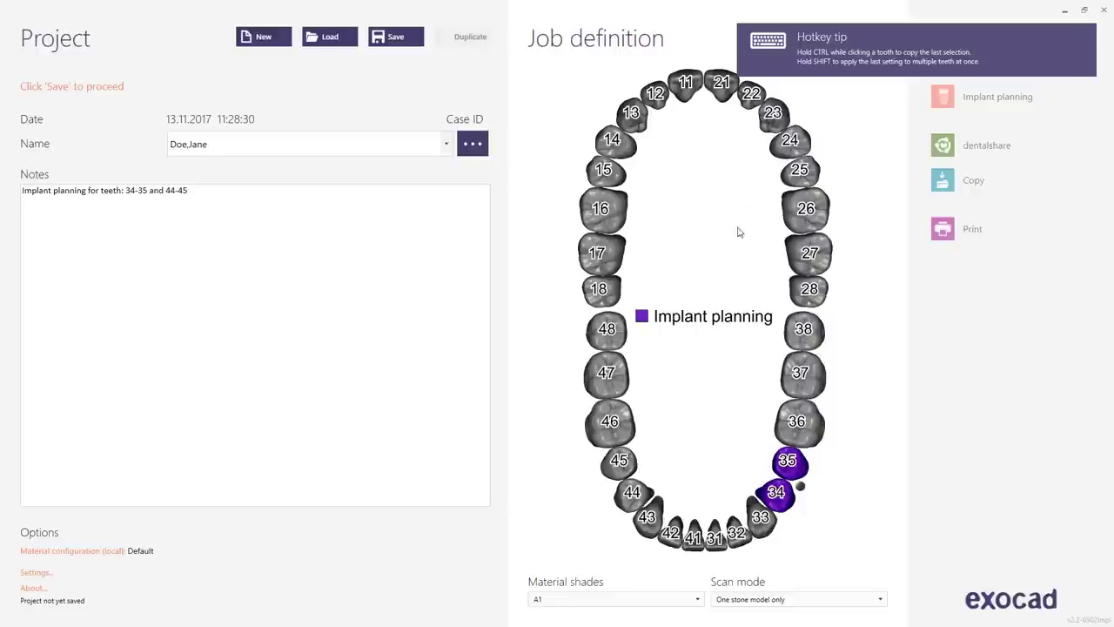
pyautogui.click(641, 497)
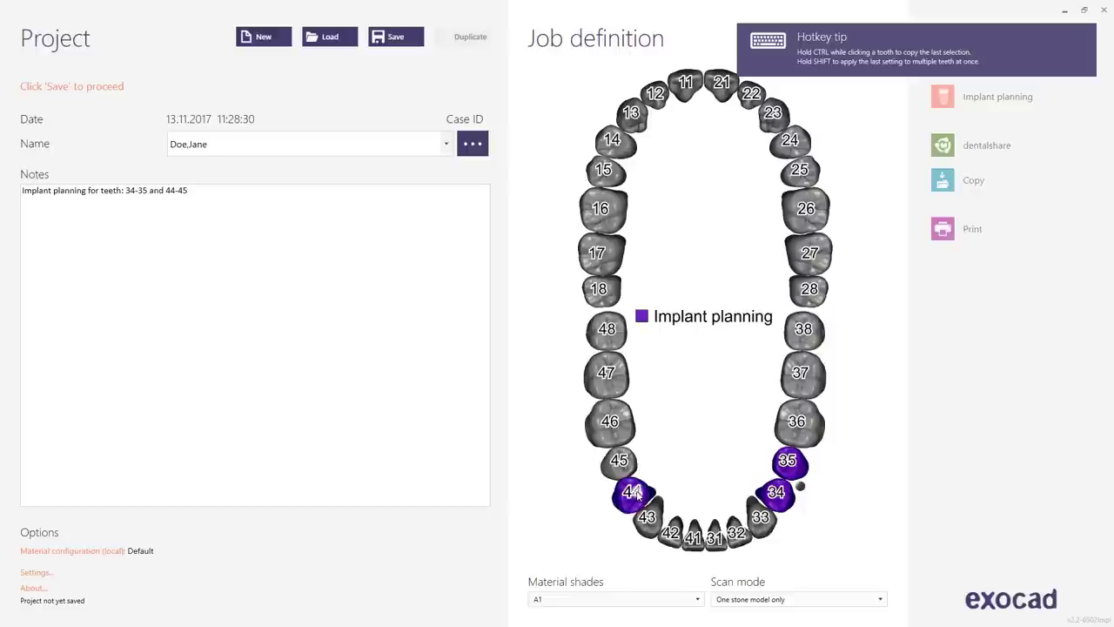
pyautogui.click(618, 462)
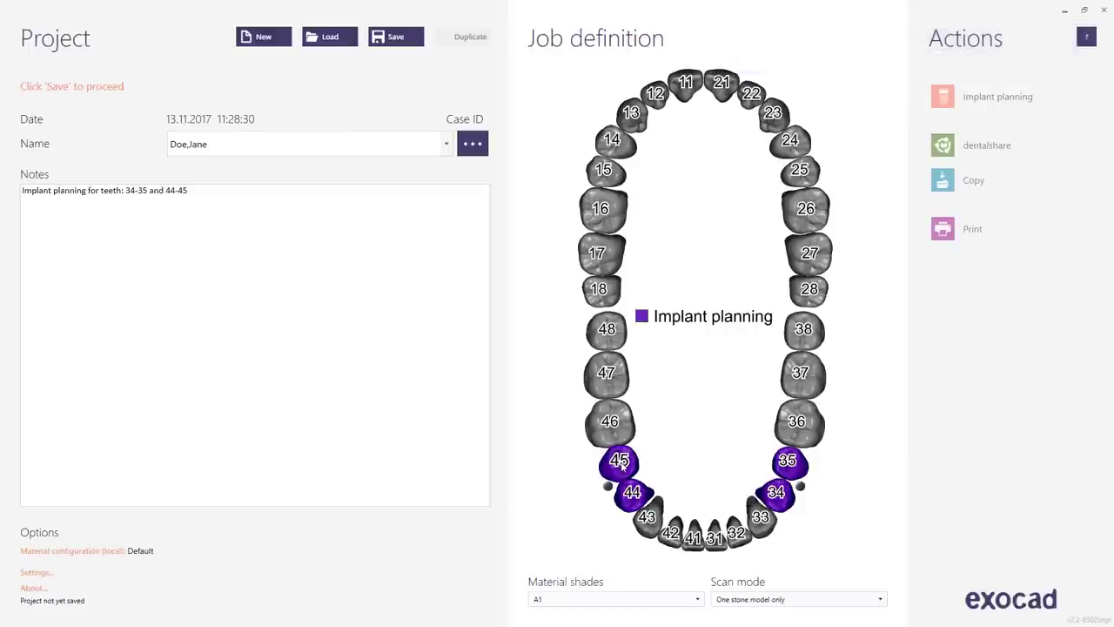
# - Make tooth 43 an Adjacent tooth, then extend that job across teeth 42 through 33
pyautogui.click(648, 519)
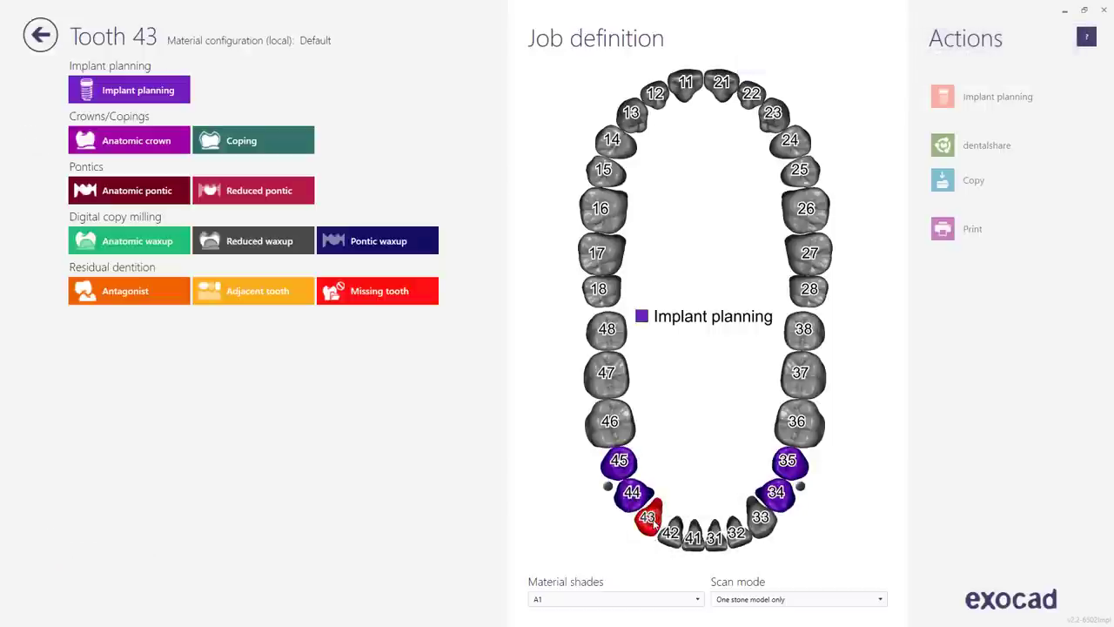
pyautogui.click(269, 294)
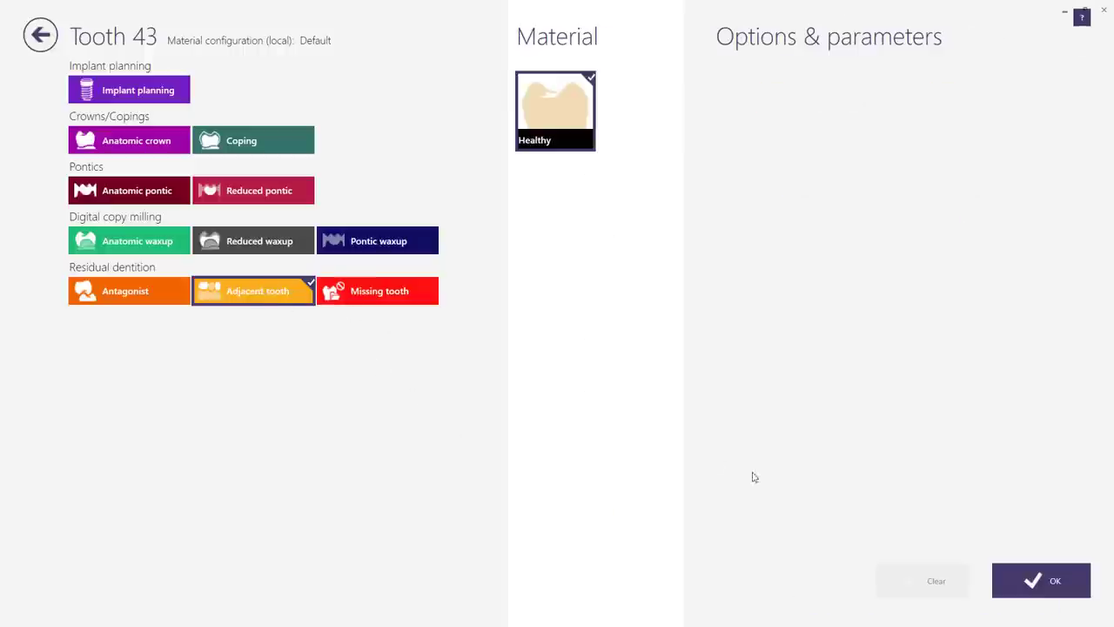
pyautogui.click(1031, 581)
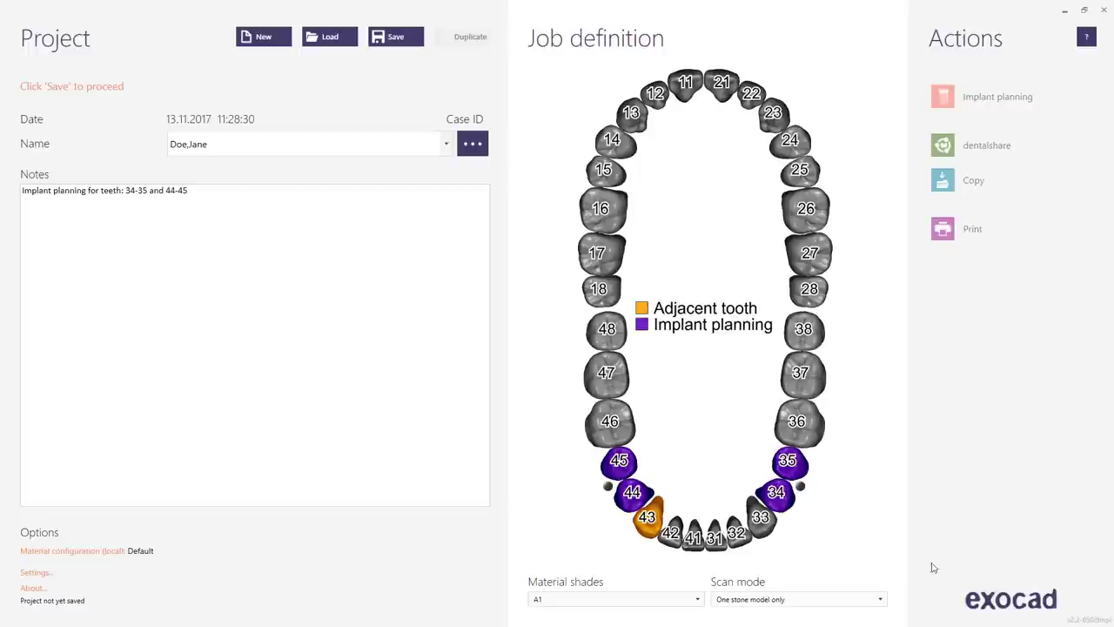
pyautogui.keyDown('shift'); pyautogui.click(762, 518); pyautogui.keyUp('shift')
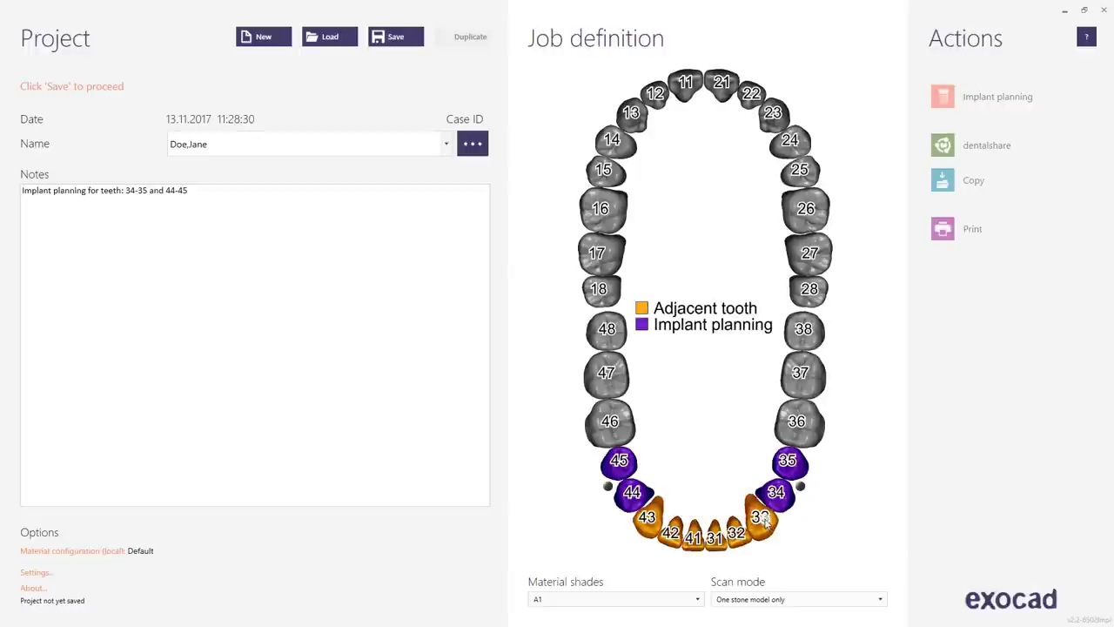
# - Save case 00001-002 and check its folder for the dentalProject file and preview image
pyautogui.click(399, 37)
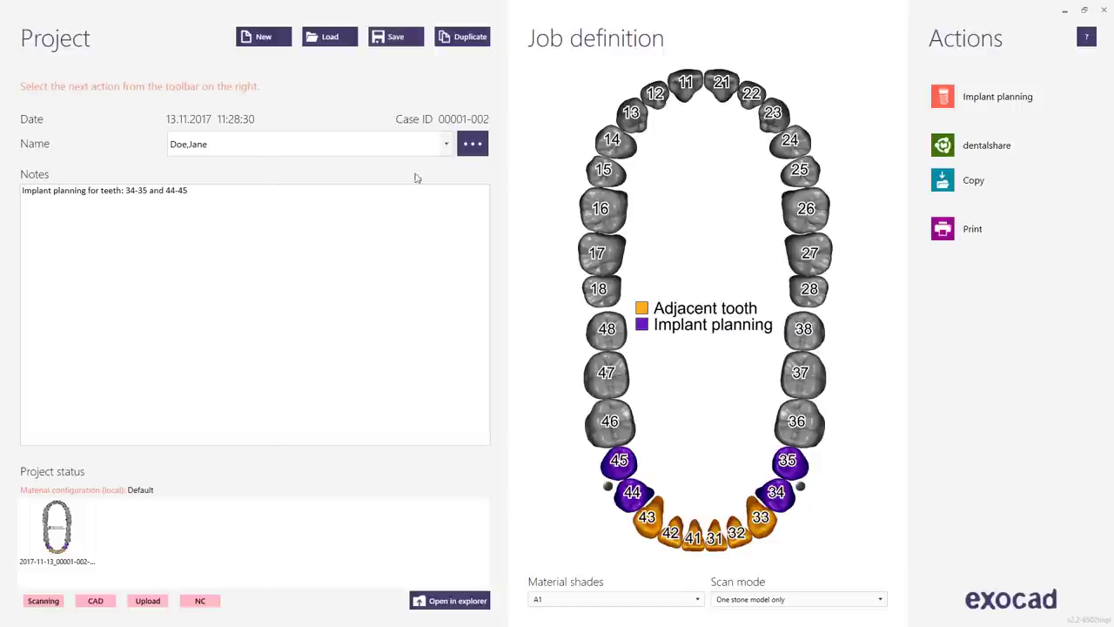
pyautogui.click(464, 602)
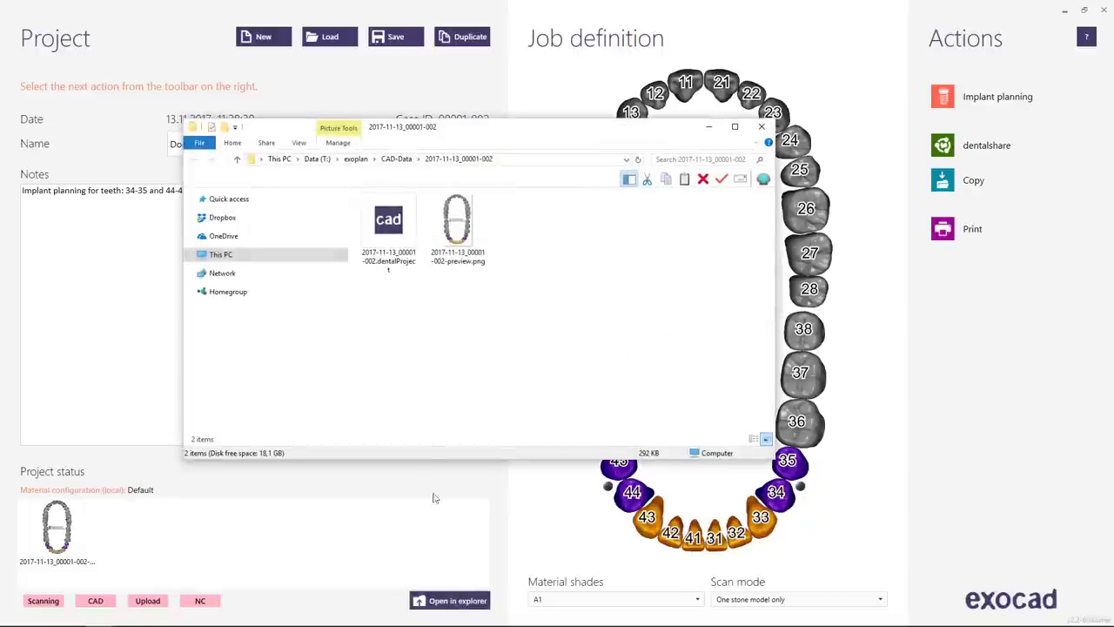
pyautogui.click(393, 224)
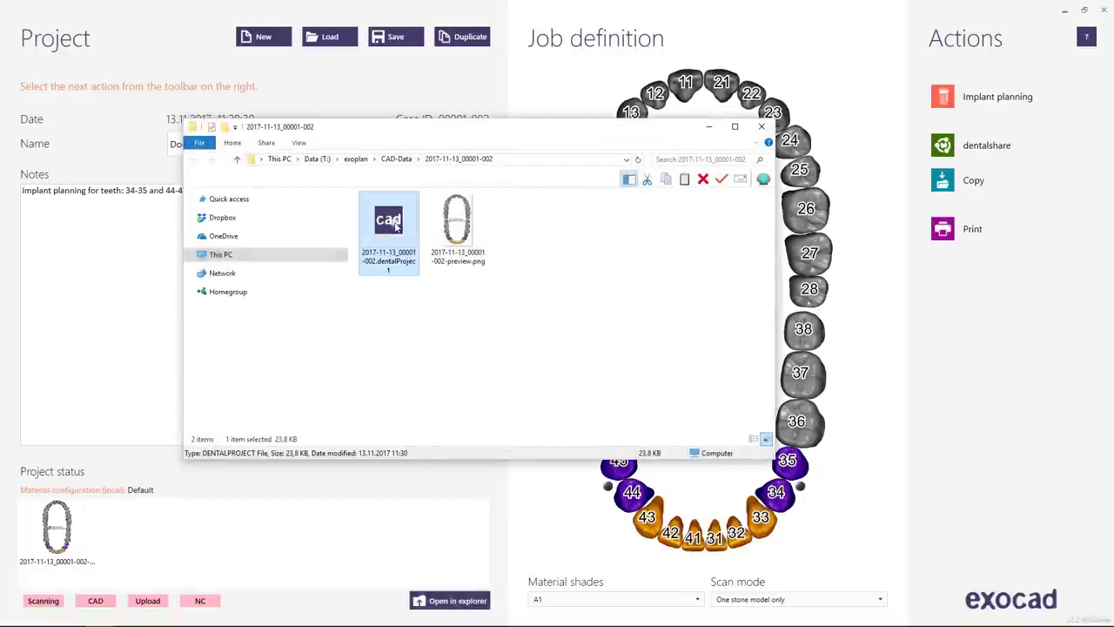
pyautogui.click(458, 221)
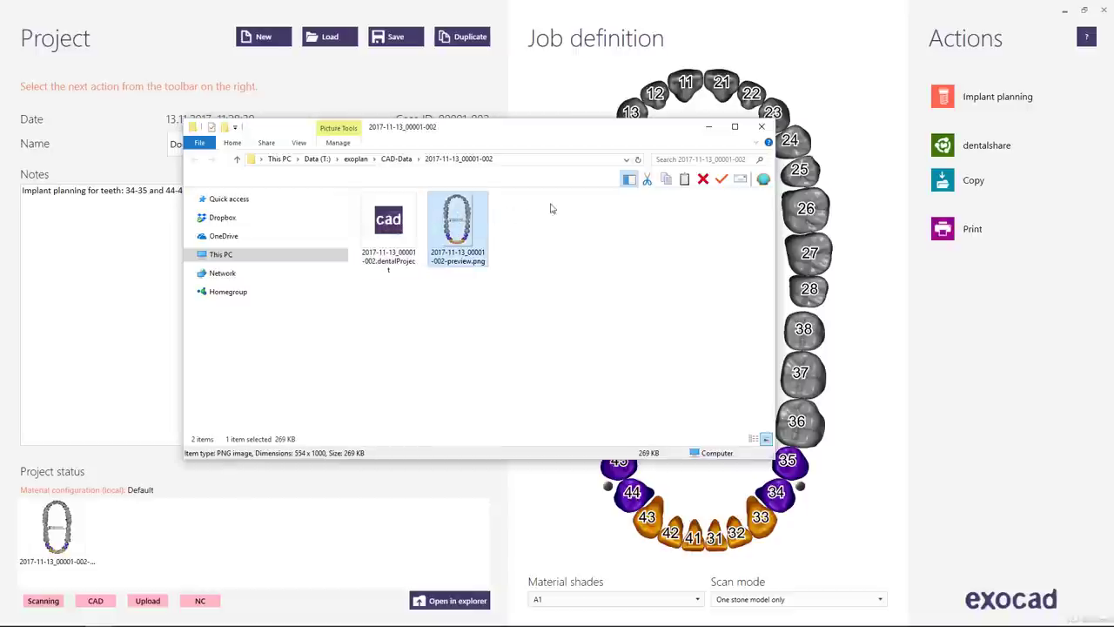
pyautogui.click(762, 129)
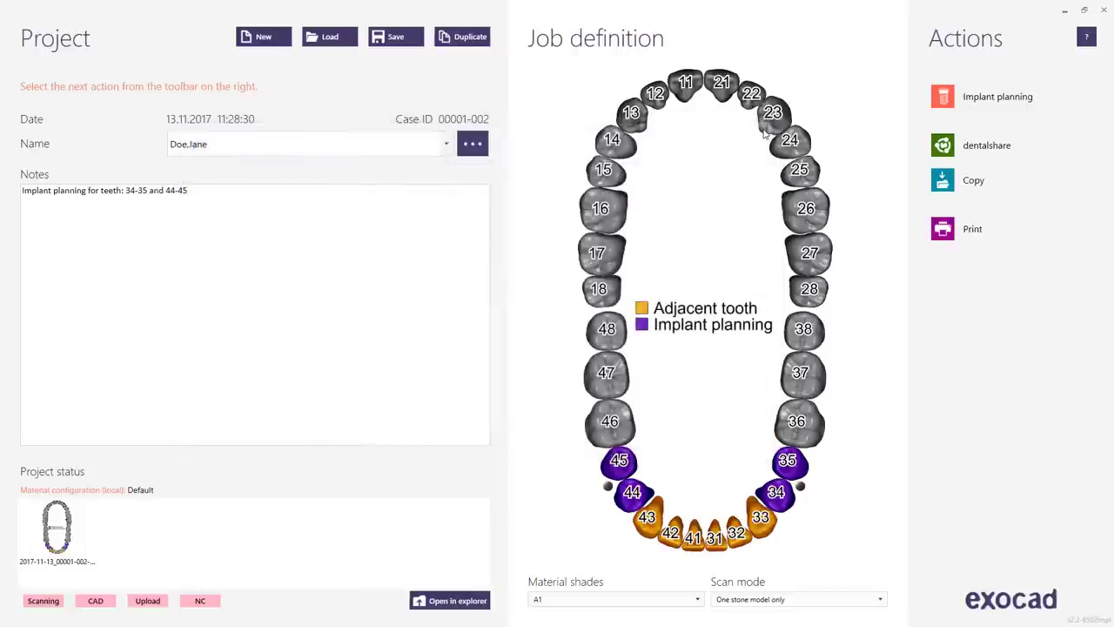
# - Launch exoplan implant planning and load lowerjaw.stl as the lower jaw mesh
pyautogui.click(947, 100)
pyautogui.click(949, 99)
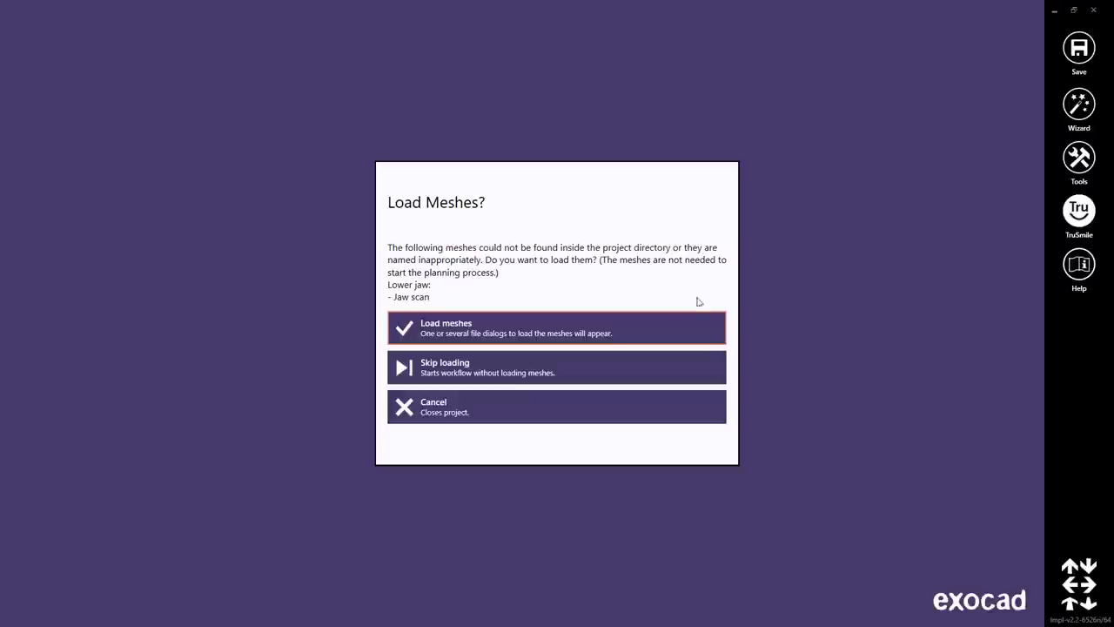
pyautogui.click(676, 323)
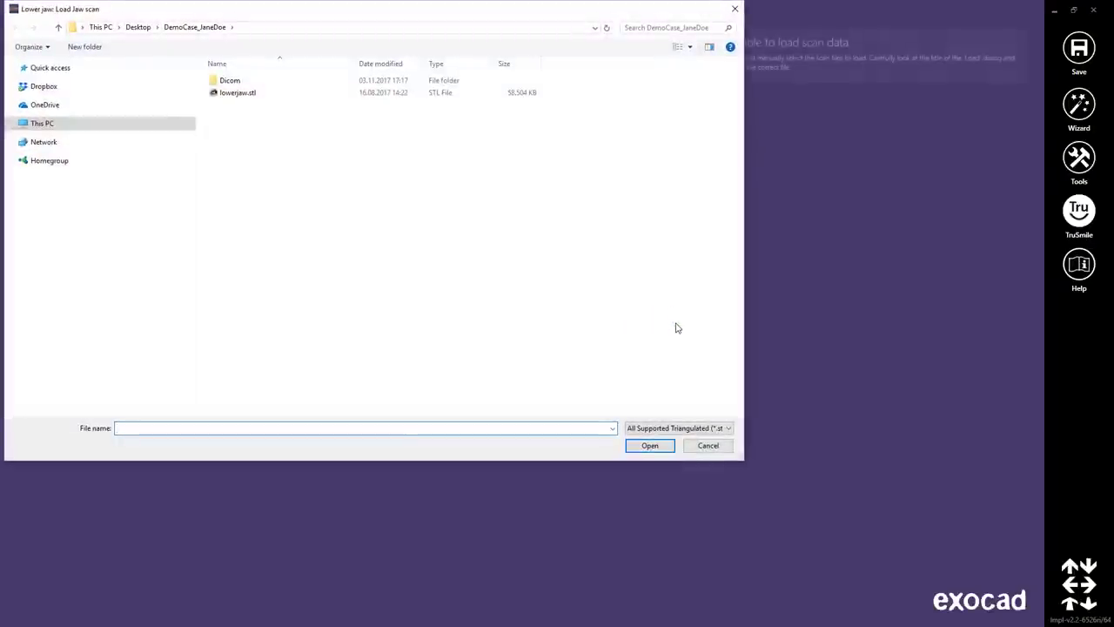
pyautogui.click(224, 93)
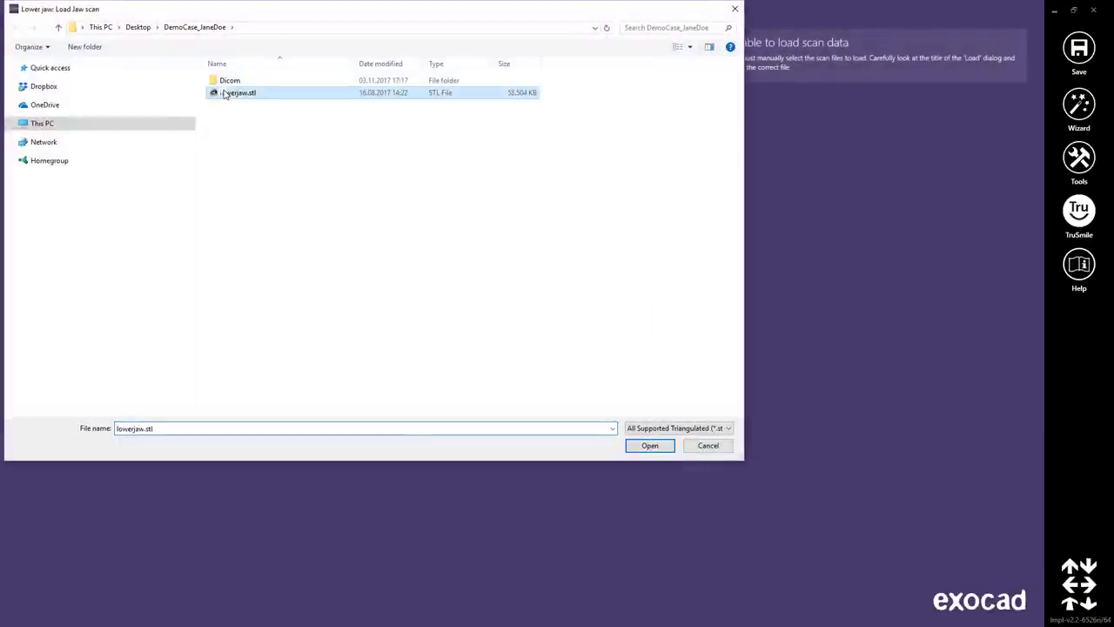
pyautogui.click(659, 445)
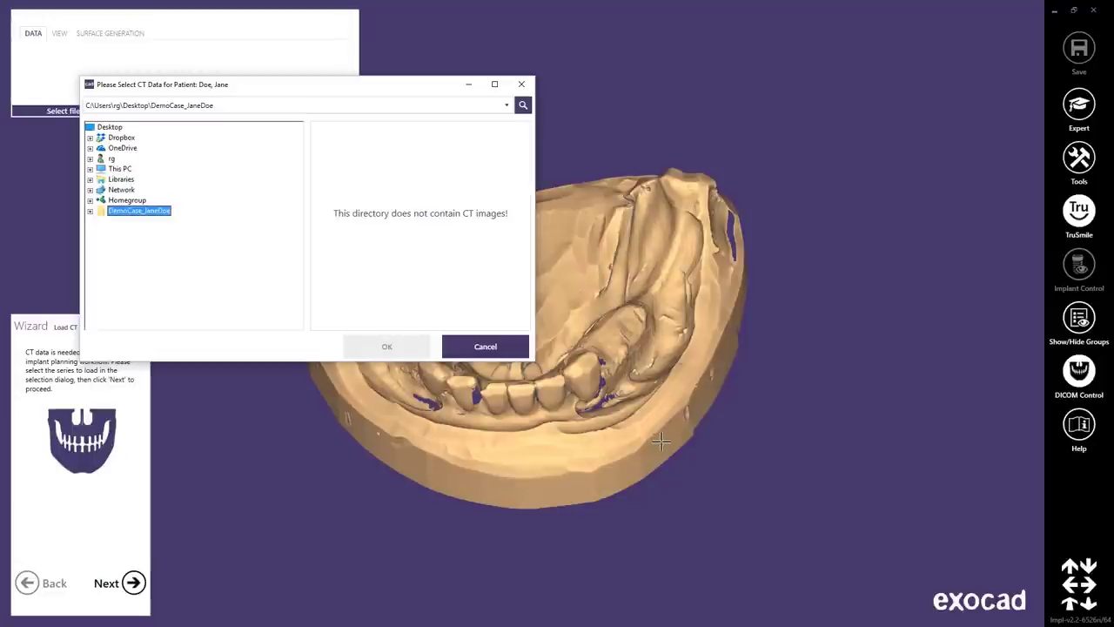
# - Load the 3D CBCT Image Set series from the case's Dicom folder
pyautogui.click(90, 211)
pyautogui.click(128, 221)
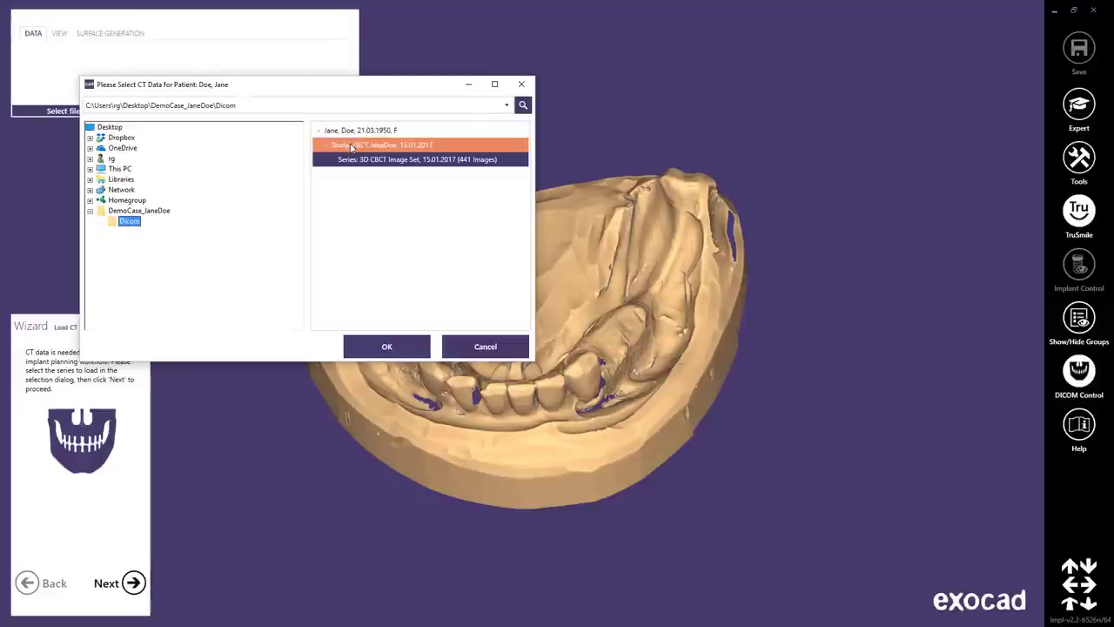
pyautogui.click(393, 345)
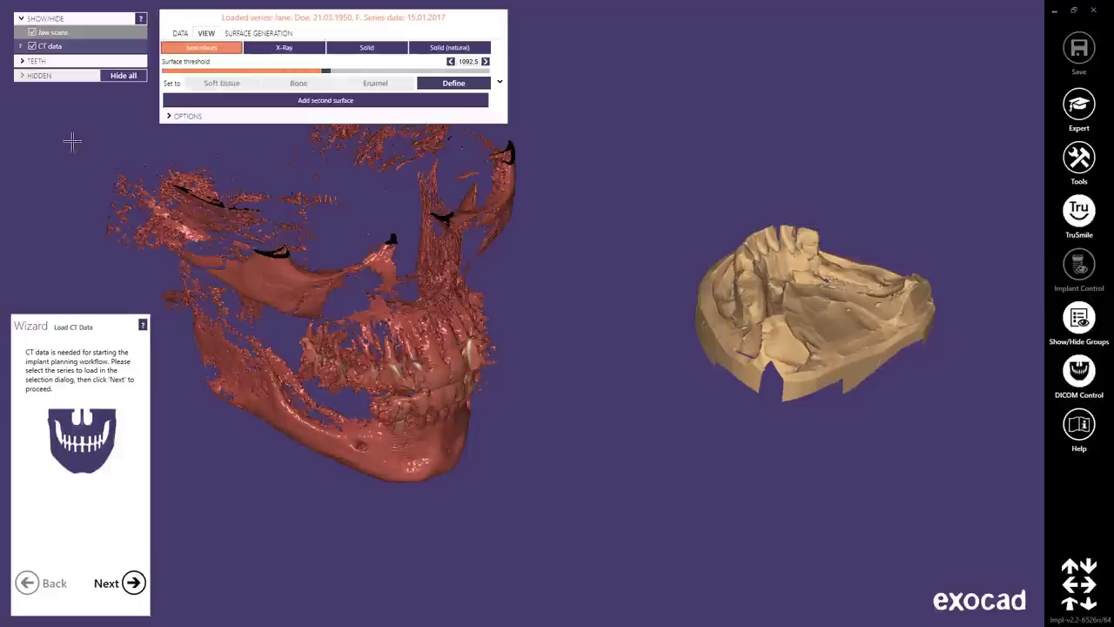
# - Toggle the jaw scan's and CT skull's visibility and preview jaw scan transparency
pyautogui.click(33, 33)
pyautogui.click(33, 33)
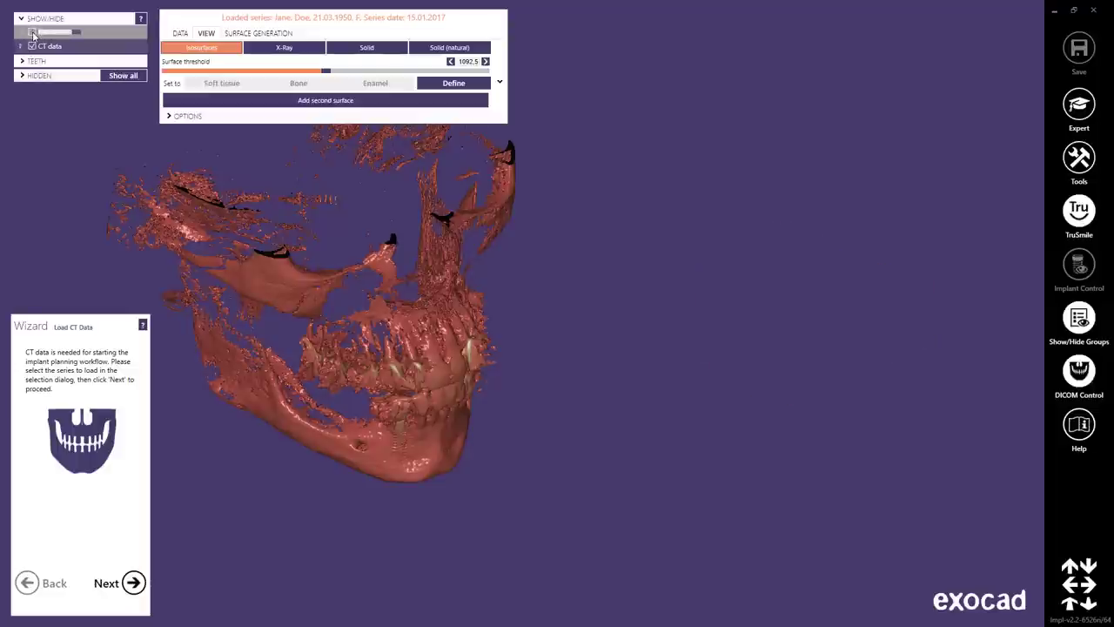
pyautogui.click(33, 33)
pyautogui.moveTo(77, 33)
pyautogui.mouseDown()
pyautogui.moveTo(57, 34)
pyautogui.moveTo(79, 34)
pyautogui.mouseUp()
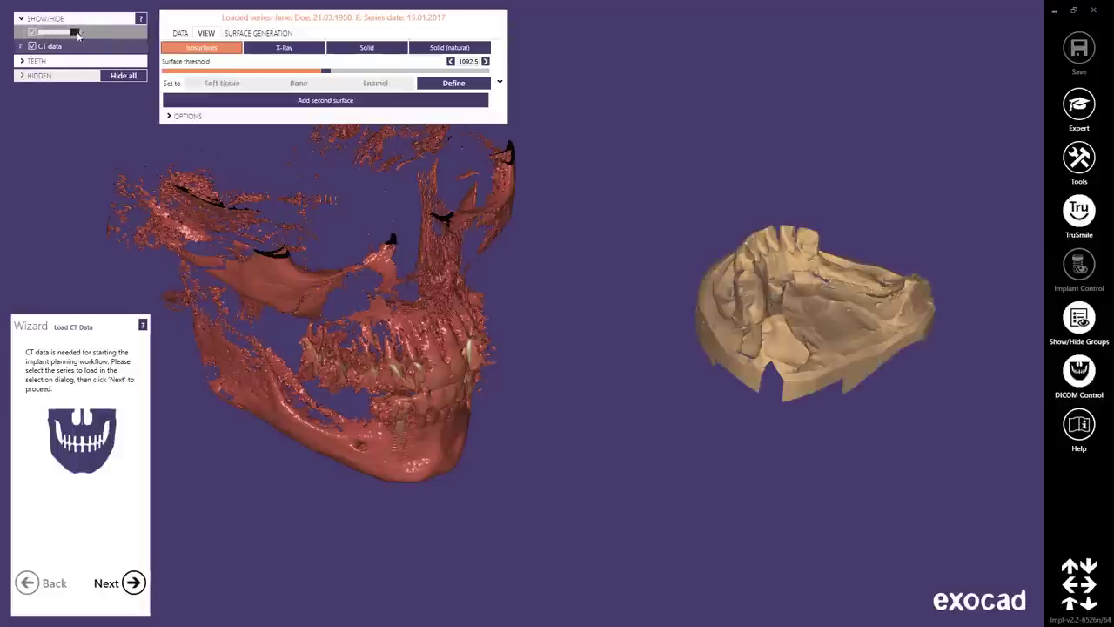
pyautogui.click(32, 46)
pyautogui.click(33, 46)
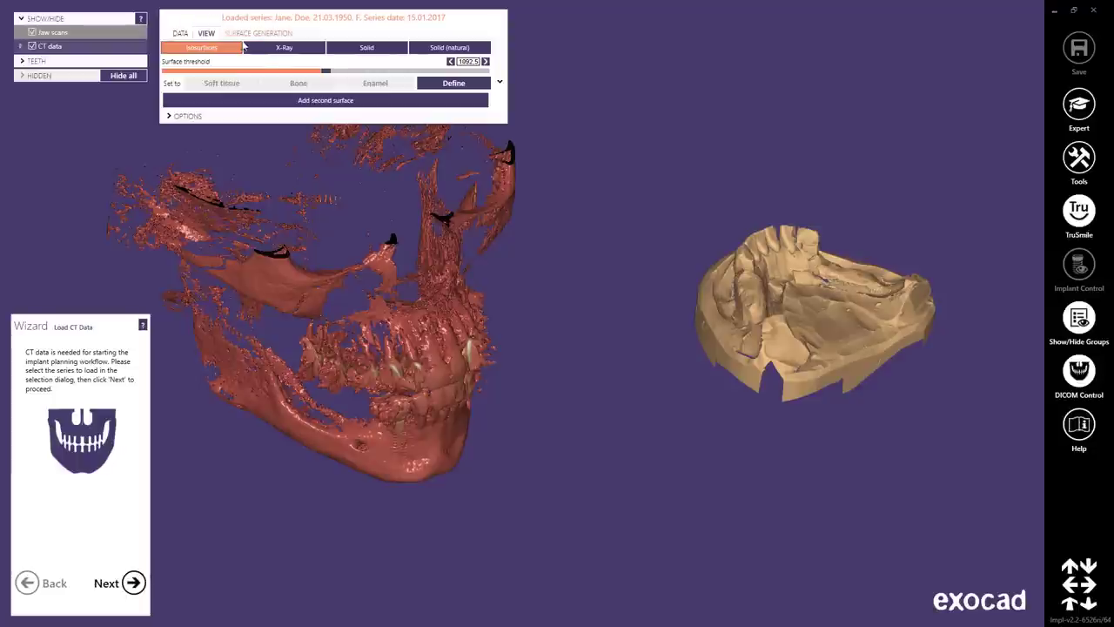
# - Lower the CT surface threshold to 706 and try the X-Ray and Solid display modes
pyautogui.moveTo(328, 74); pyautogui.dragTo(296, 81)
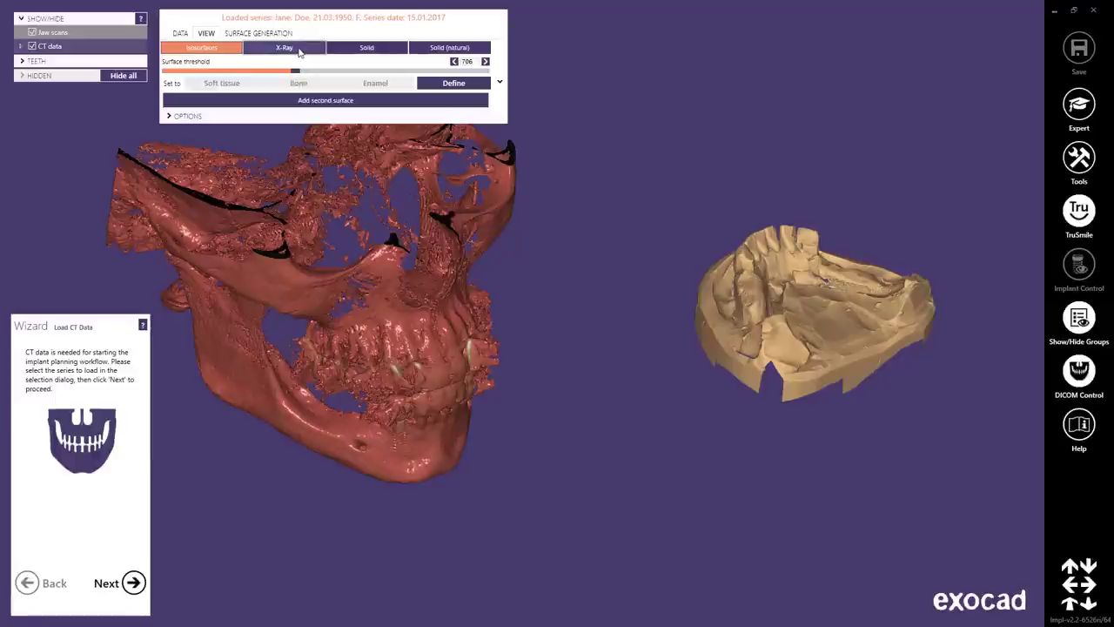
pyautogui.click(301, 49)
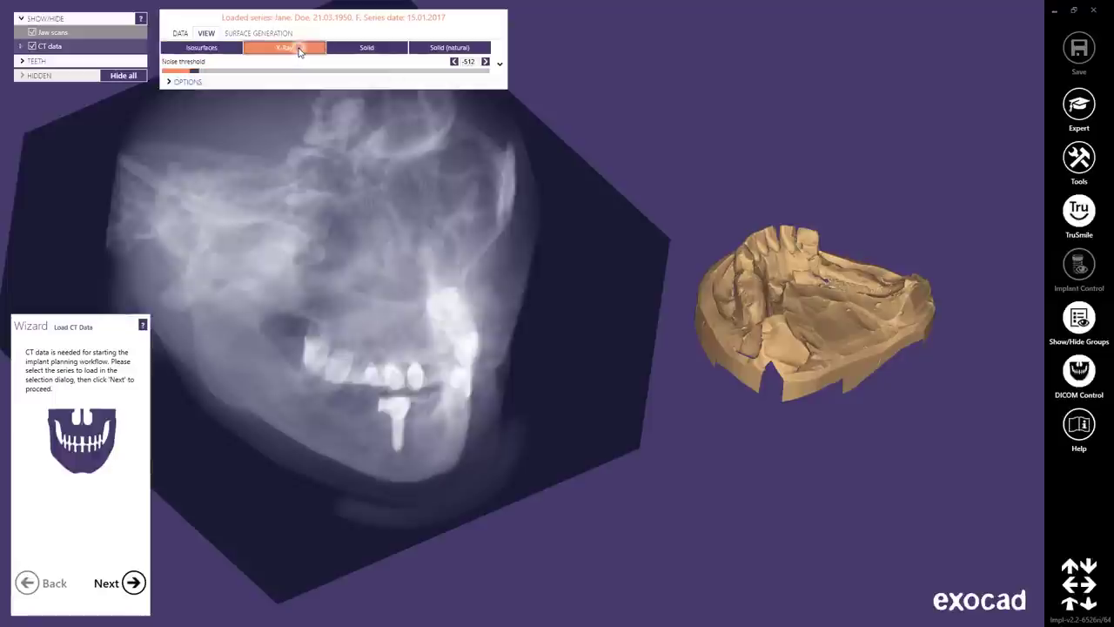
pyautogui.click(376, 49)
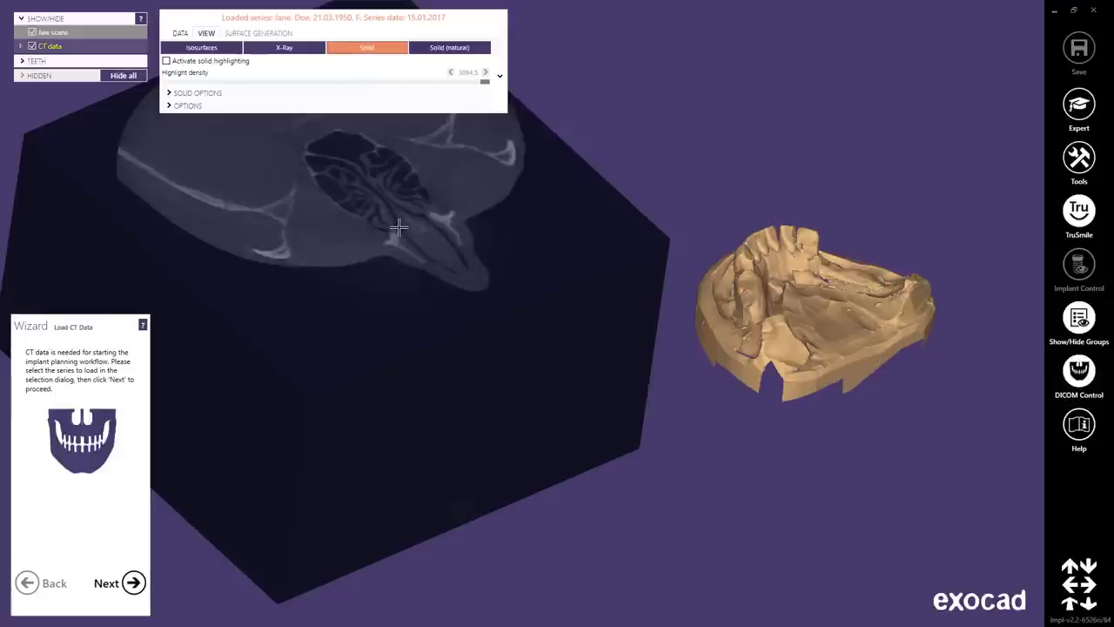
pyautogui.doubleClick(428, 251)
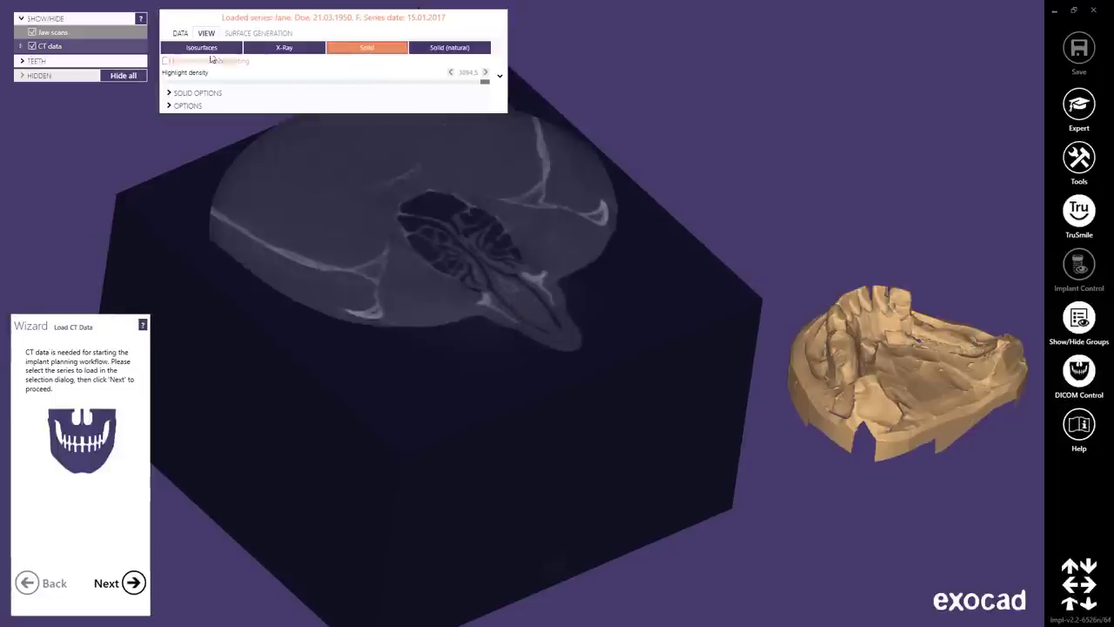
# - Clip the CT volume to a thin slab, then return to Isosurfaces display
pyautogui.click(170, 106)
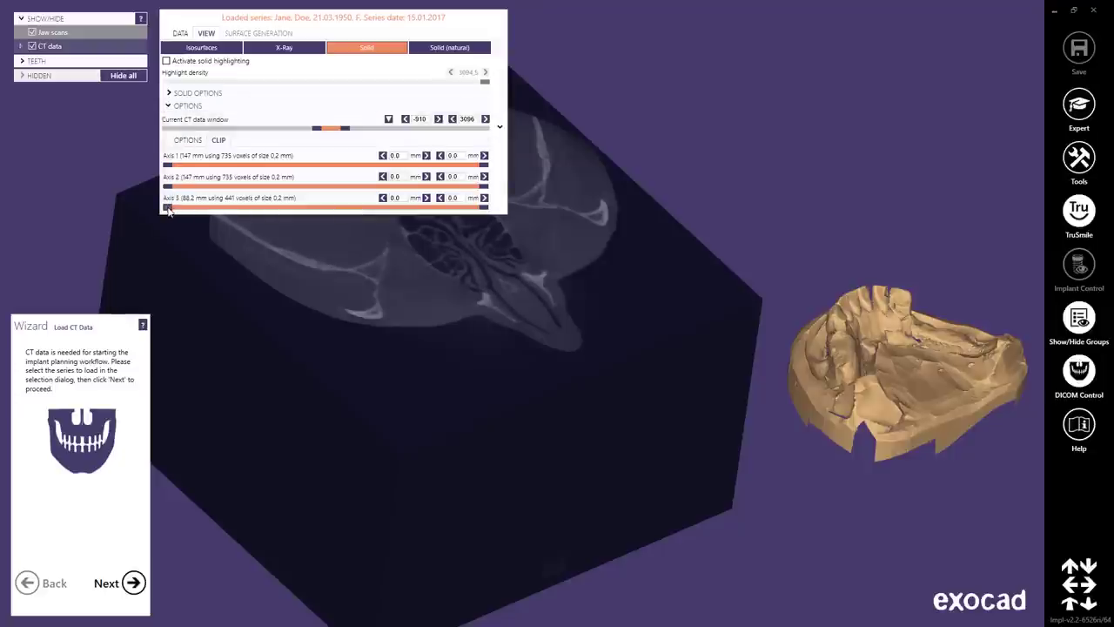
pyautogui.moveTo(167, 207)
pyautogui.mouseDown()
pyautogui.moveTo(245, 210)
pyautogui.moveTo(169, 209)
pyautogui.mouseUp()
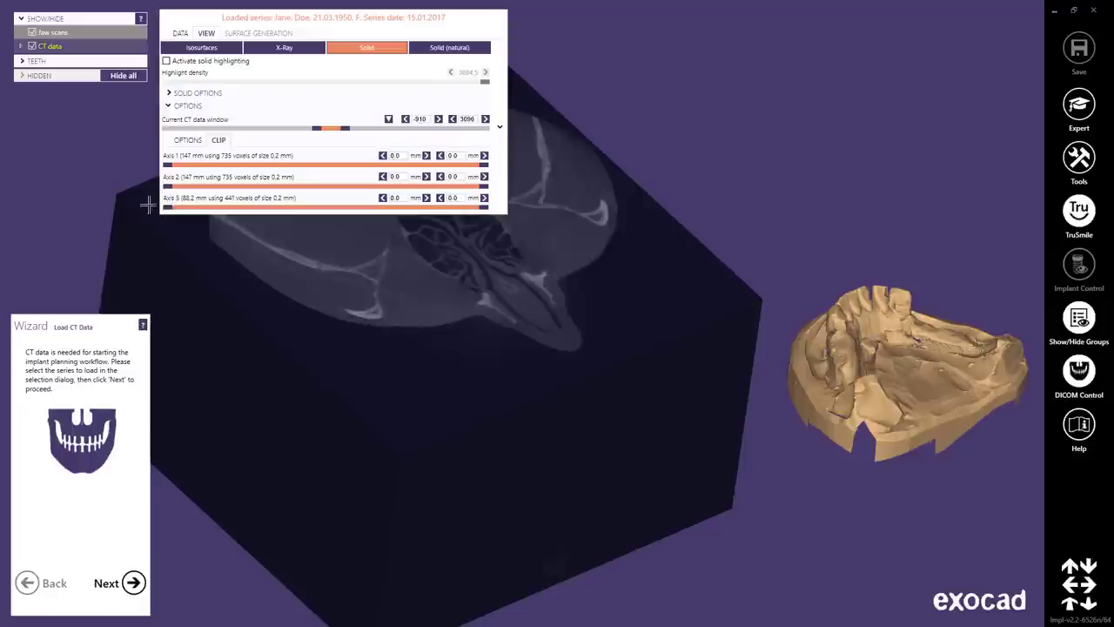
pyautogui.moveTo(484, 208); pyautogui.dragTo(451, 193)
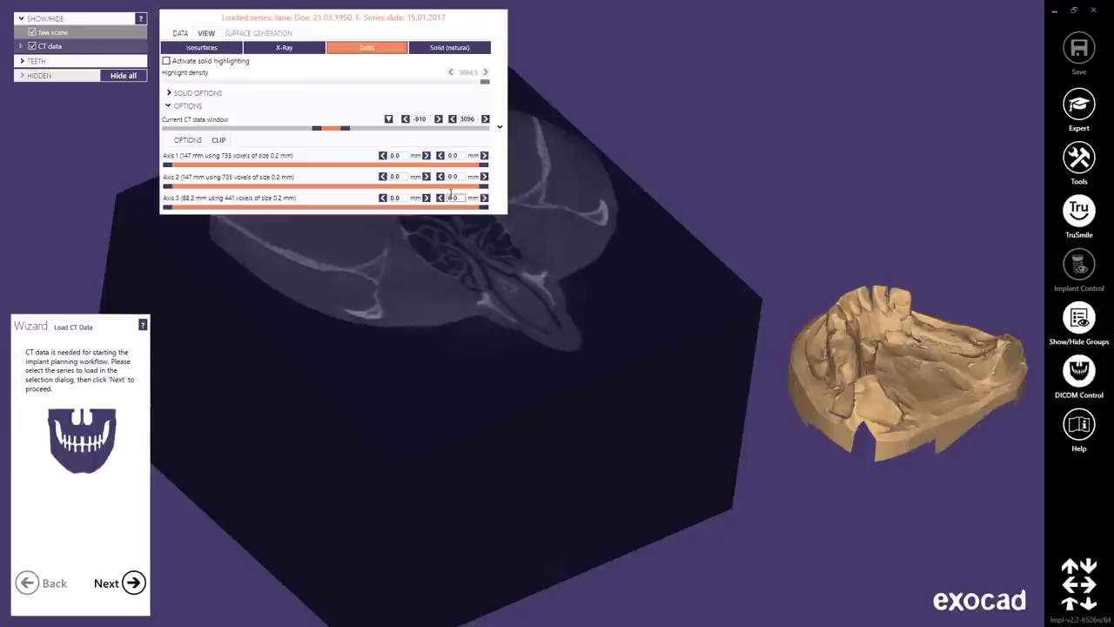
pyautogui.click(169, 105)
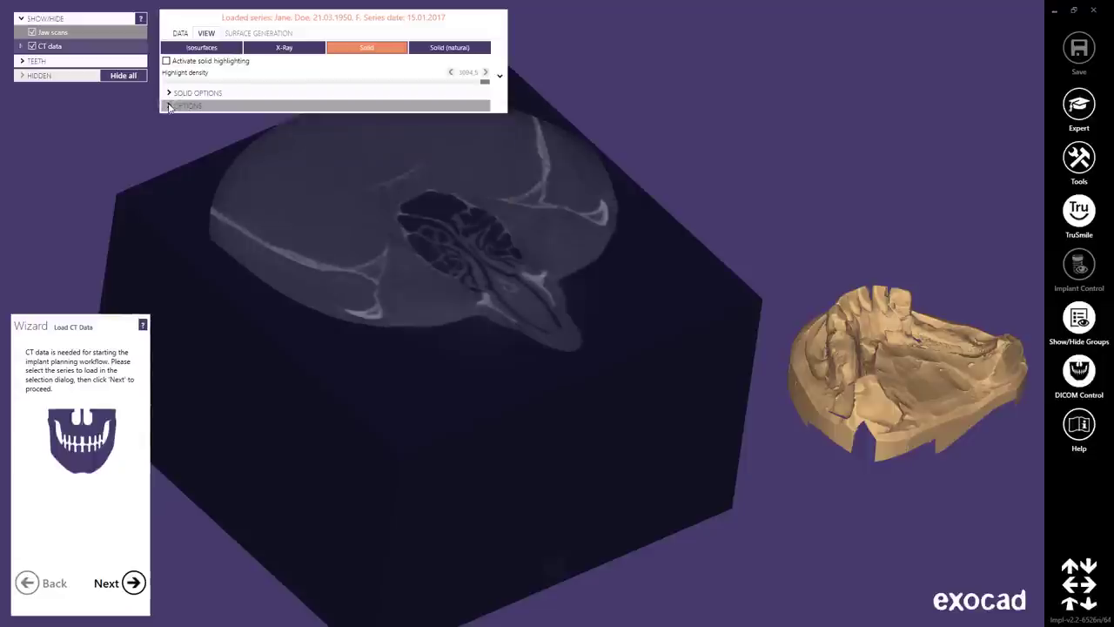
pyautogui.click(237, 51)
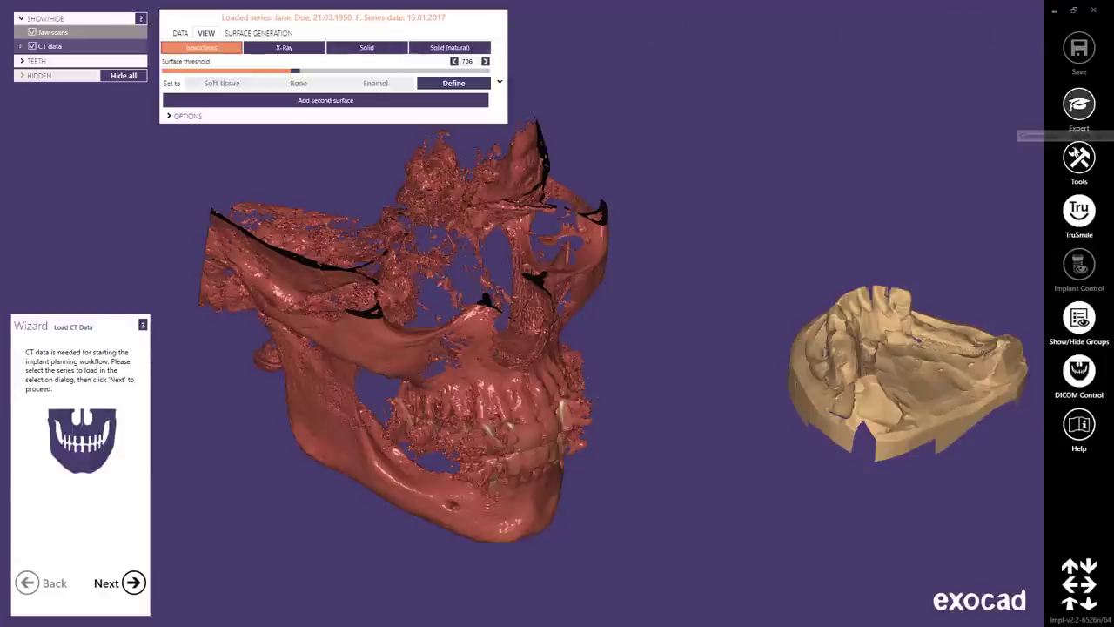
# - Collapse and reopen the group visibility and DICOM view panels, then open the exoplan user manual
pyautogui.click(1080, 320)
pyautogui.click(1081, 322)
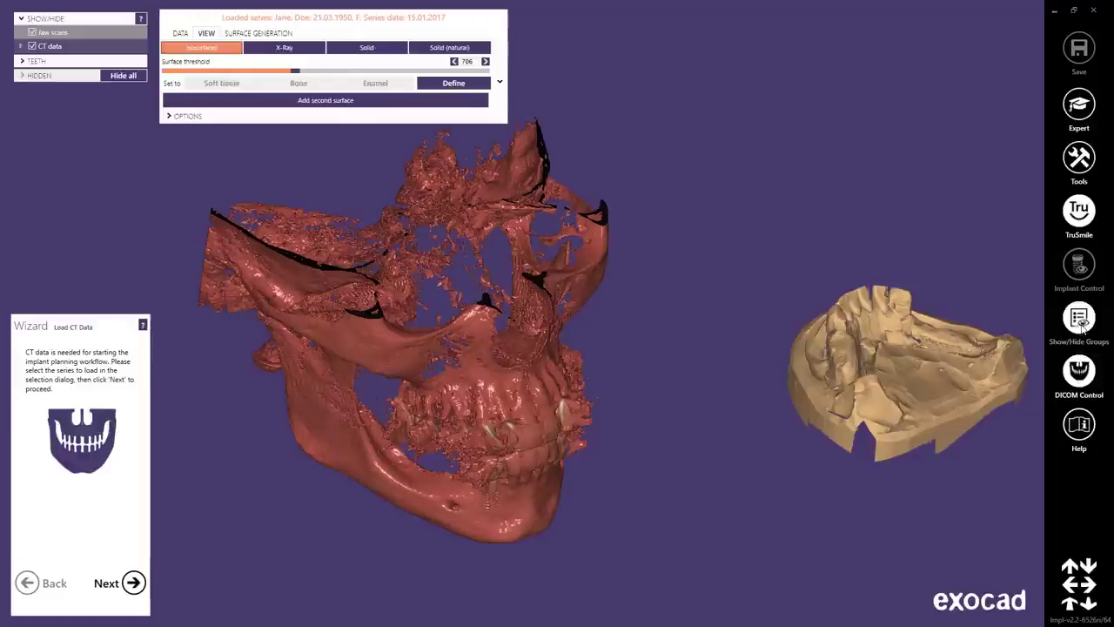
pyautogui.click(1084, 373)
pyautogui.click(1084, 373)
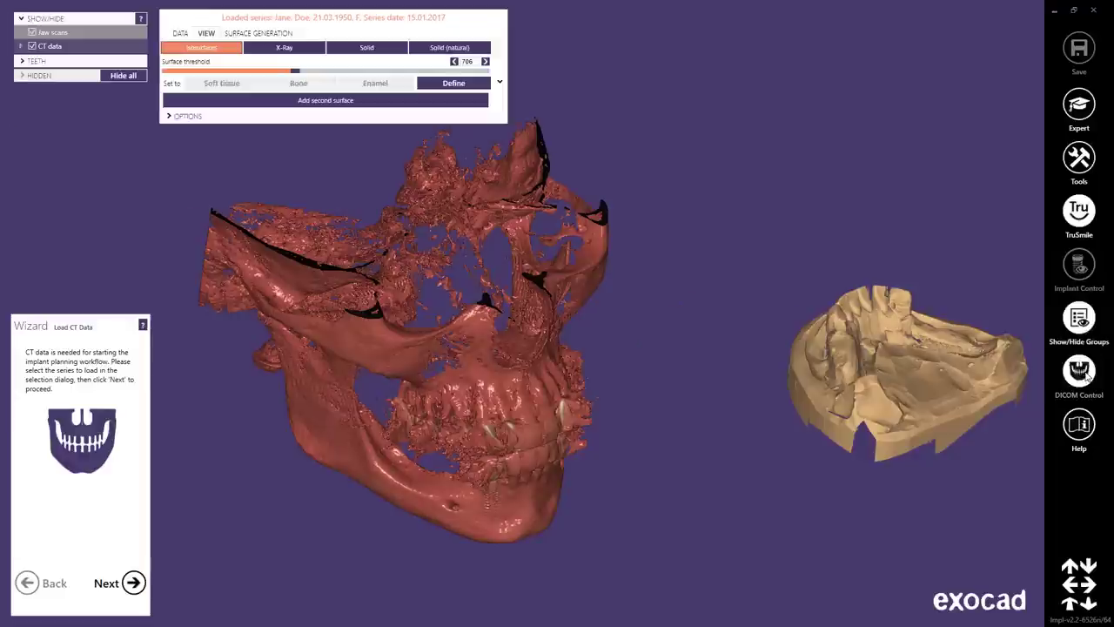
pyautogui.click(1086, 427)
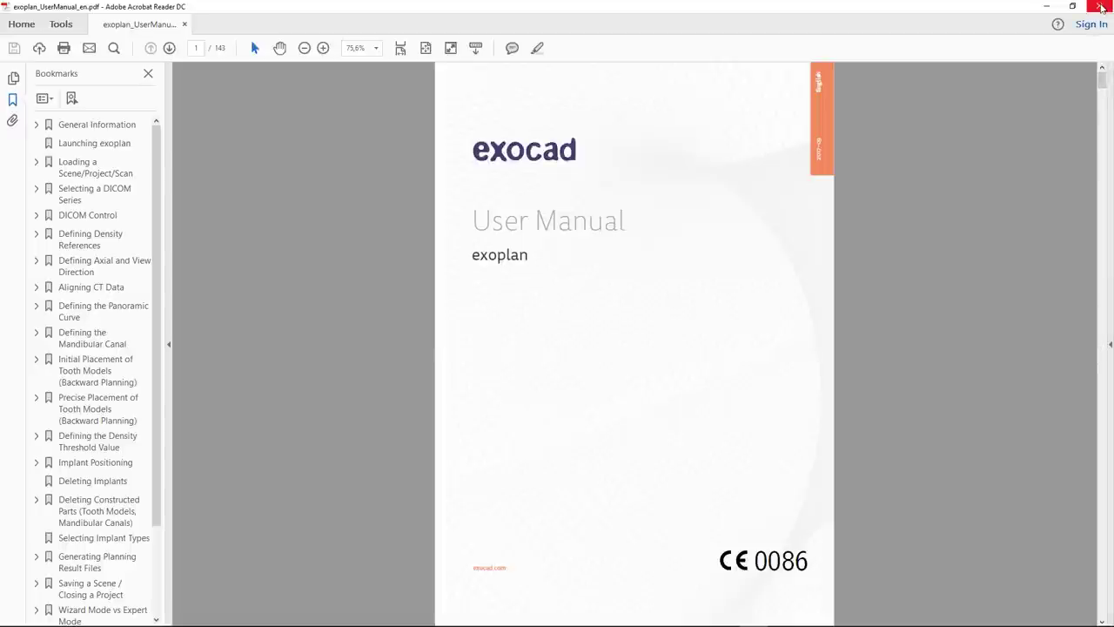
# - Close the Acrobat Reader window showing the exoplan User Manual
pyautogui.click(1101, 7)
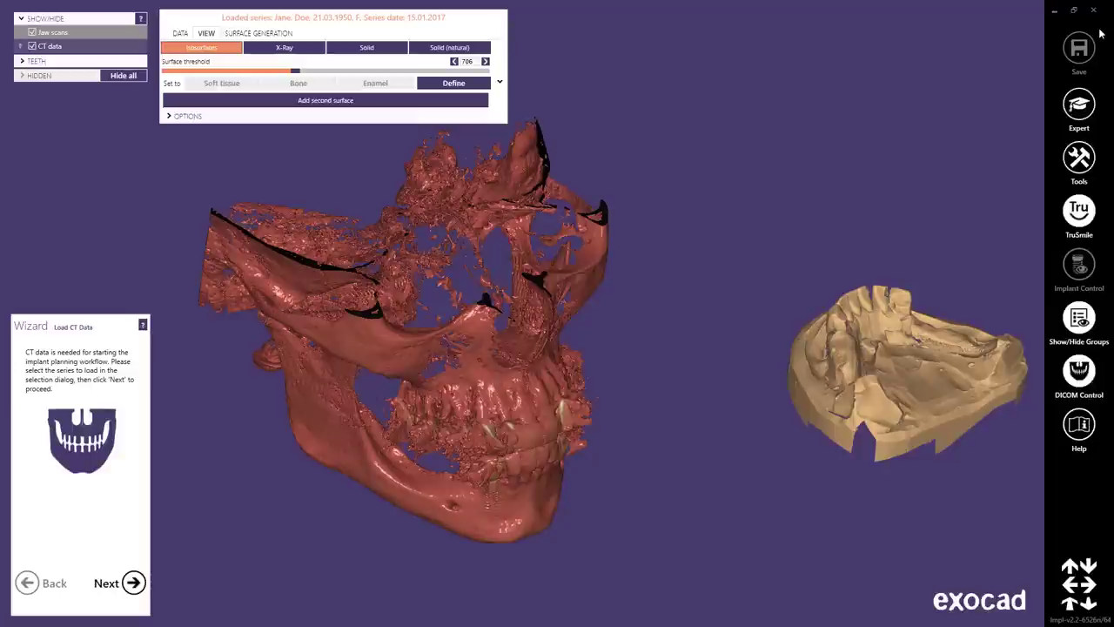
# - Adjust the threshold slider and save the soft tissue and bone density references
pyautogui.click(132, 584)
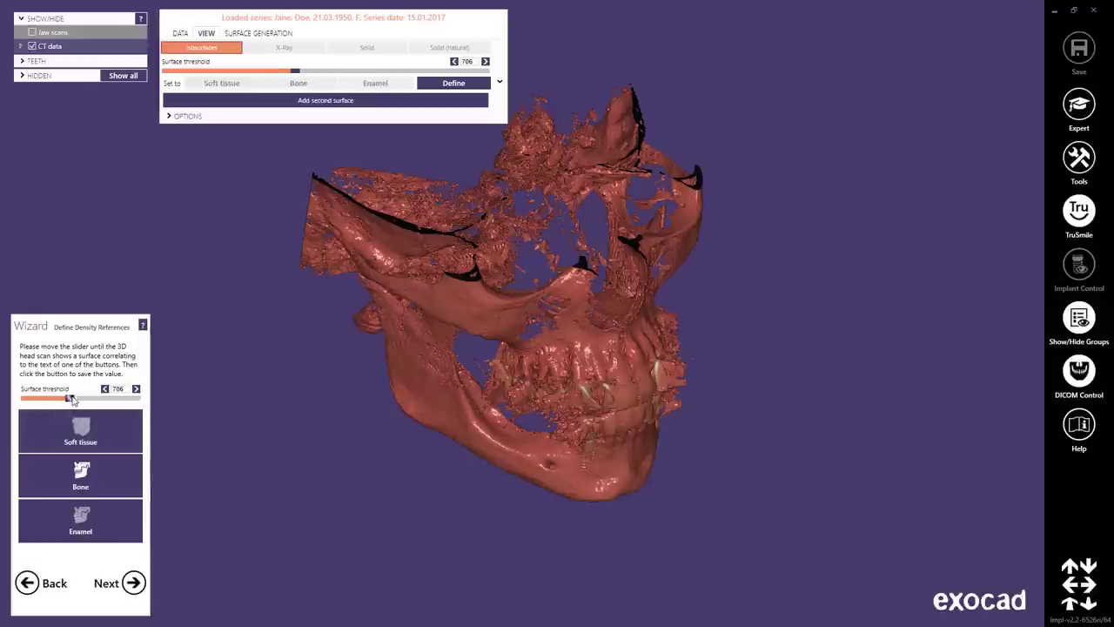
pyautogui.moveTo(72, 398); pyautogui.dragTo(37, 414)
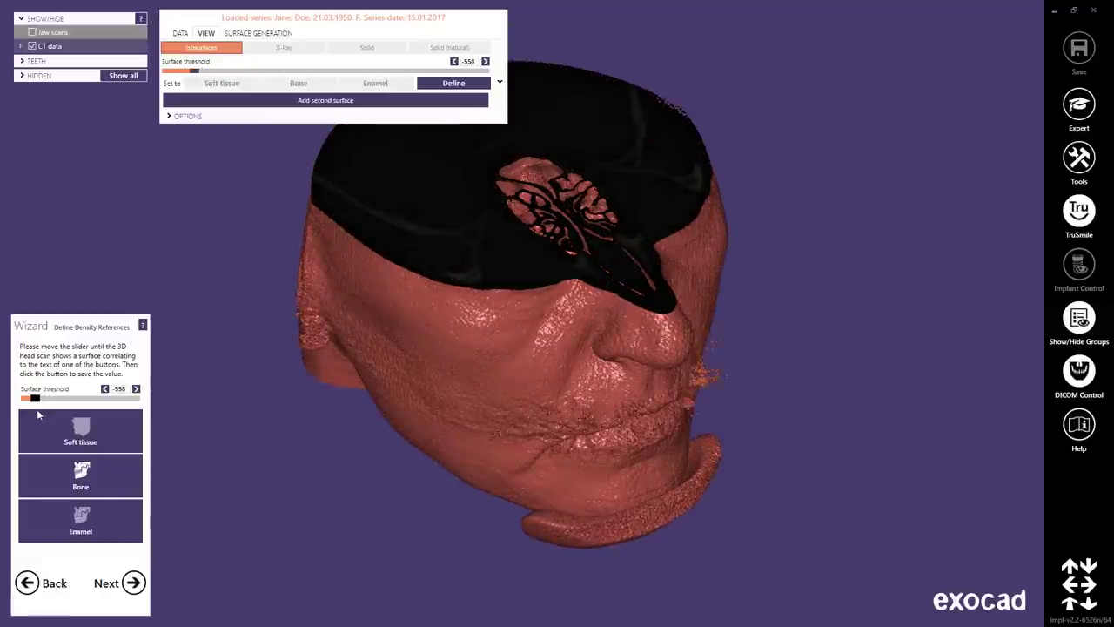
pyautogui.click(47, 412)
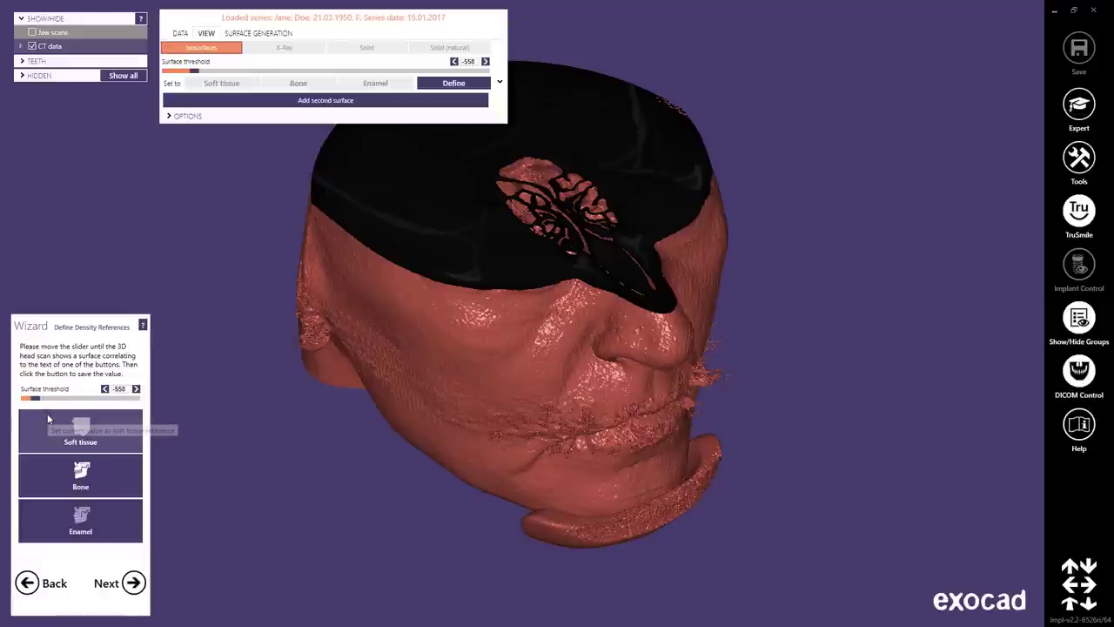
pyautogui.moveTo(37, 399); pyautogui.dragTo(69, 397)
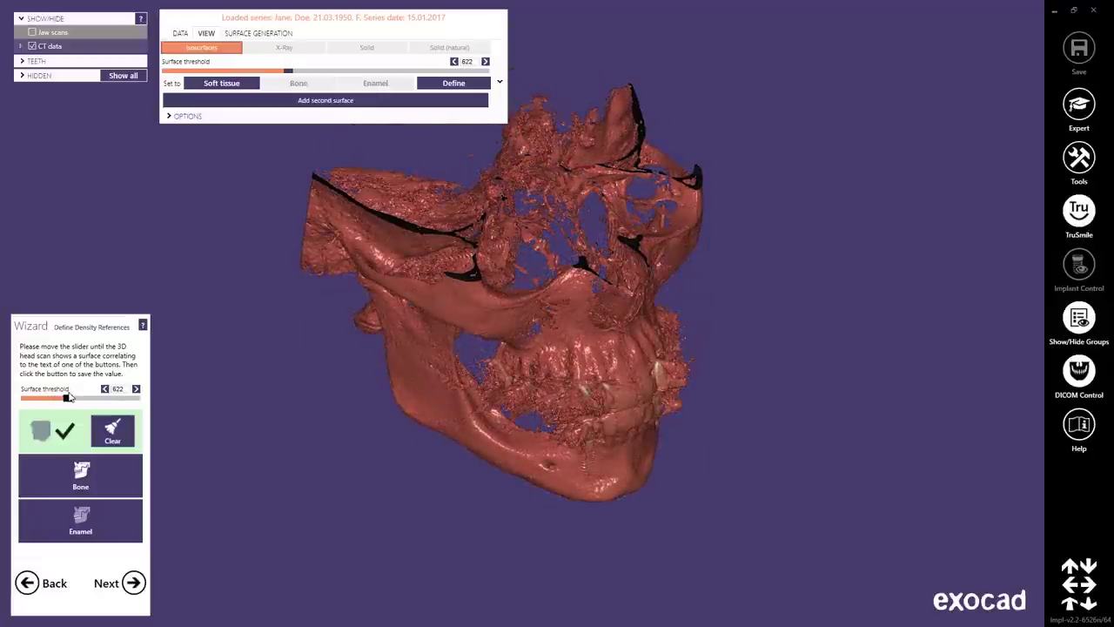
pyautogui.click(80, 470)
# - Save the enamel reference at a higher threshold, redoing it once after fine-tuning
pyautogui.moveTo(67, 397); pyautogui.dragTo(104, 399)
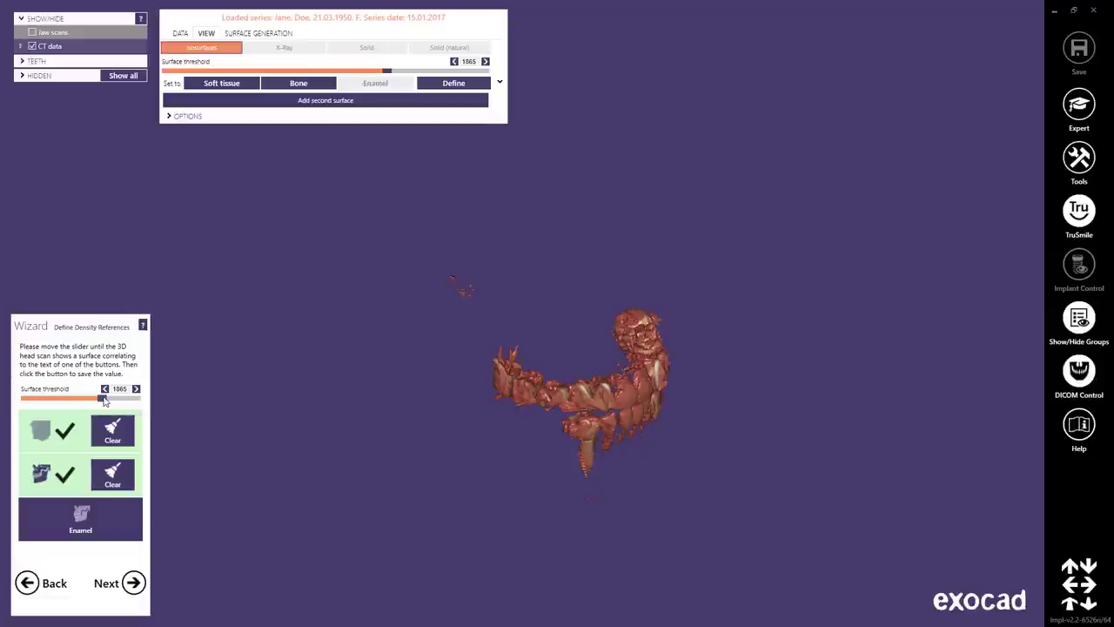
pyautogui.click(101, 518)
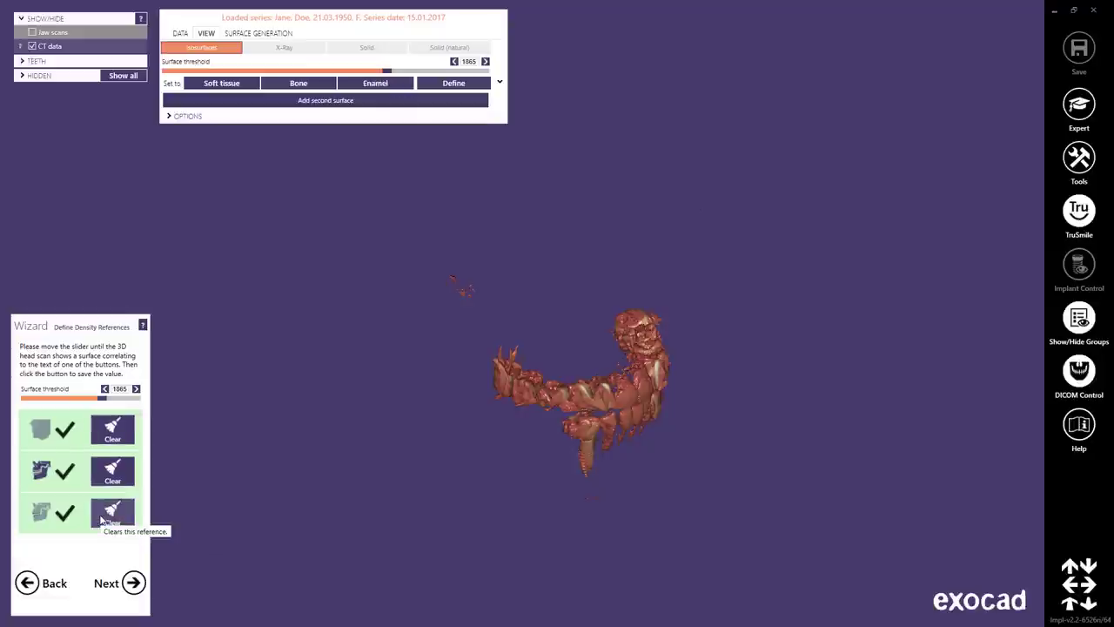
pyautogui.click(101, 520)
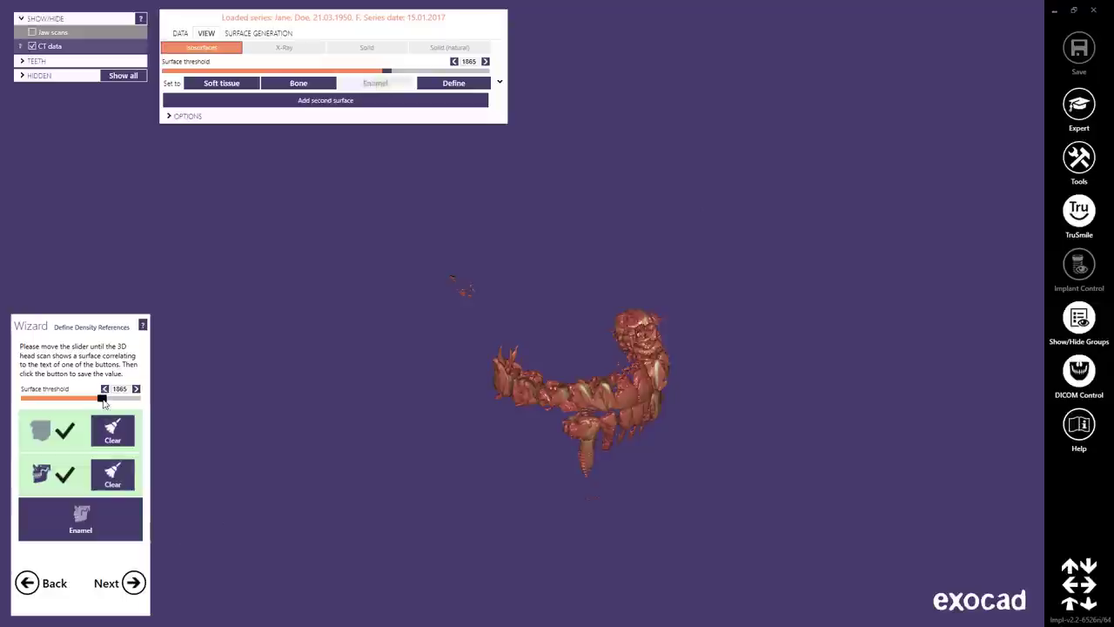
pyautogui.moveTo(102, 401); pyautogui.dragTo(104, 400)
pyautogui.click(101, 515)
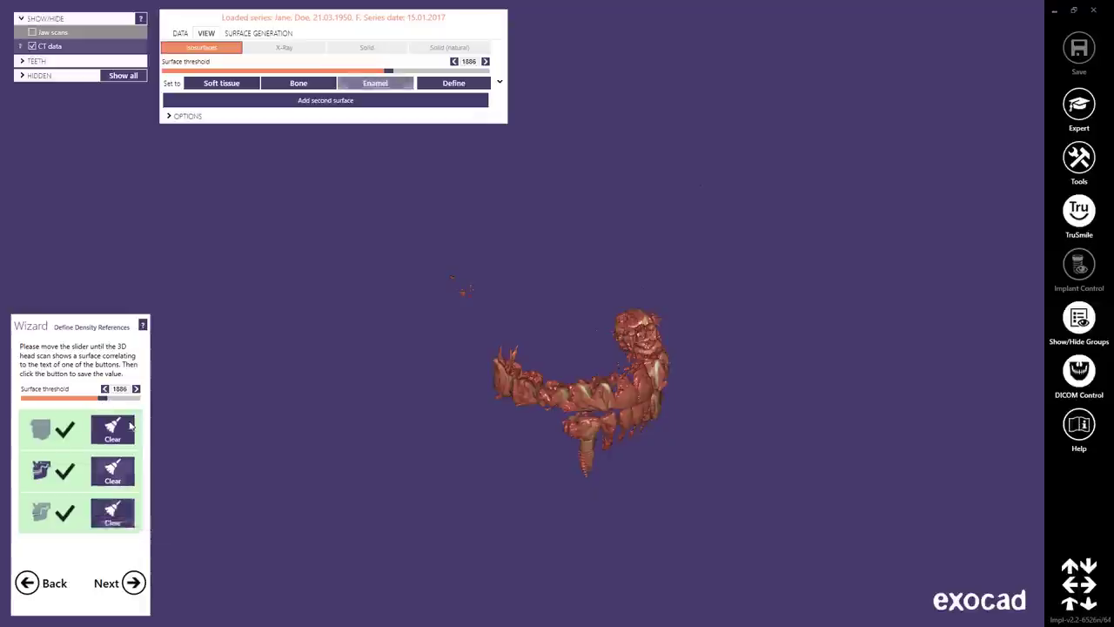
# - Preview the surface at the soft tissue, bone and enamel references, ending at 1886
pyautogui.click(232, 84)
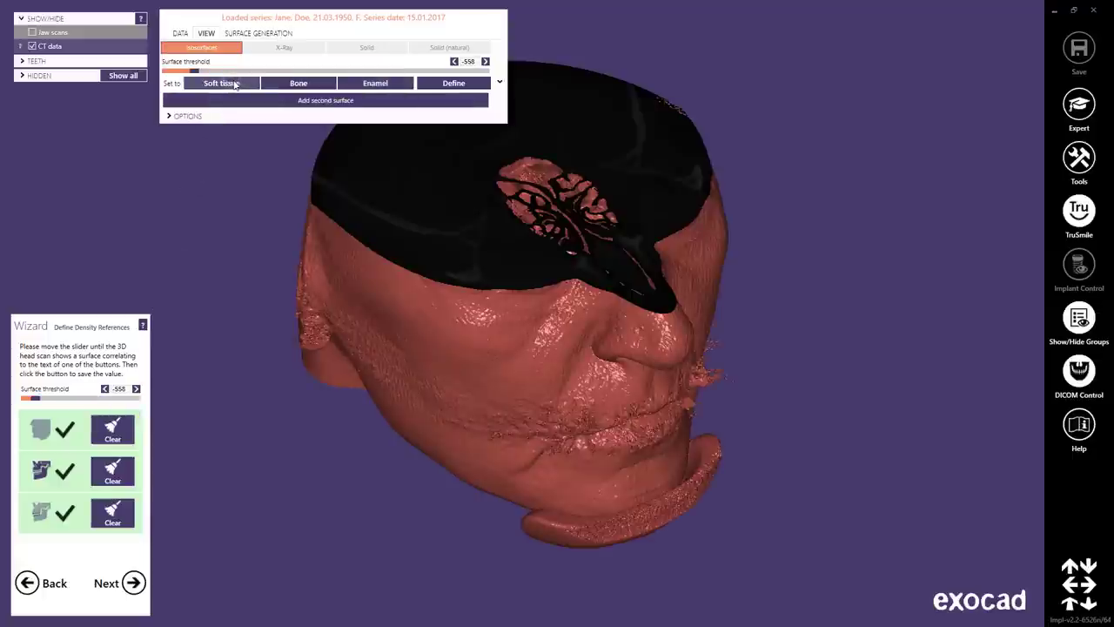
pyautogui.click(297, 84)
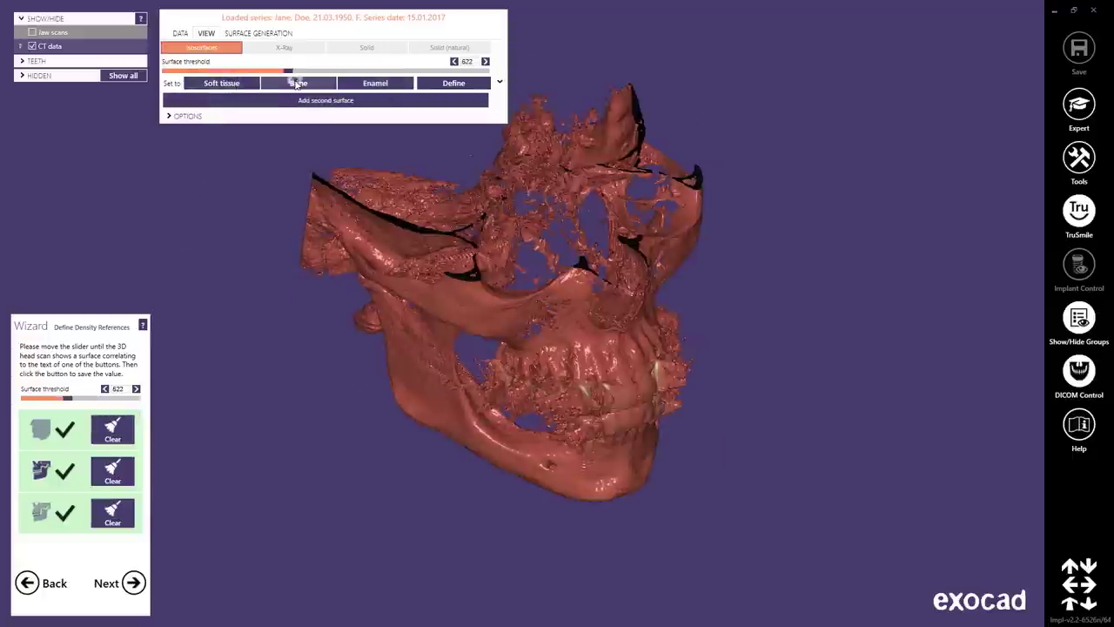
pyautogui.click(384, 83)
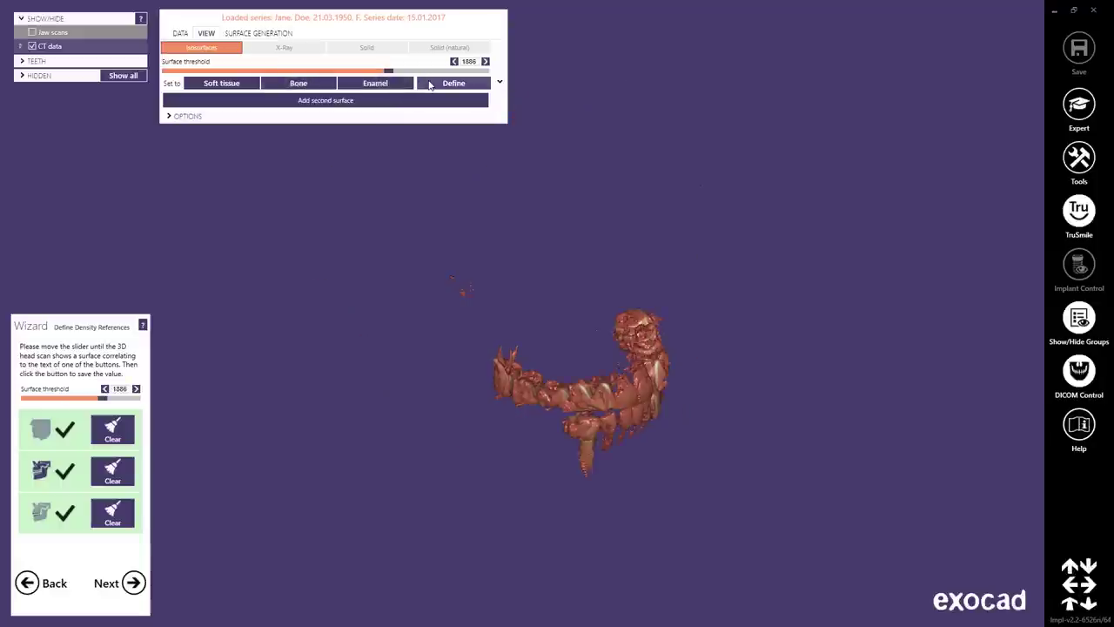
# - On the Axial and View Direction step, test the direction handles, then reset both to defaults
pyautogui.click(134, 583)
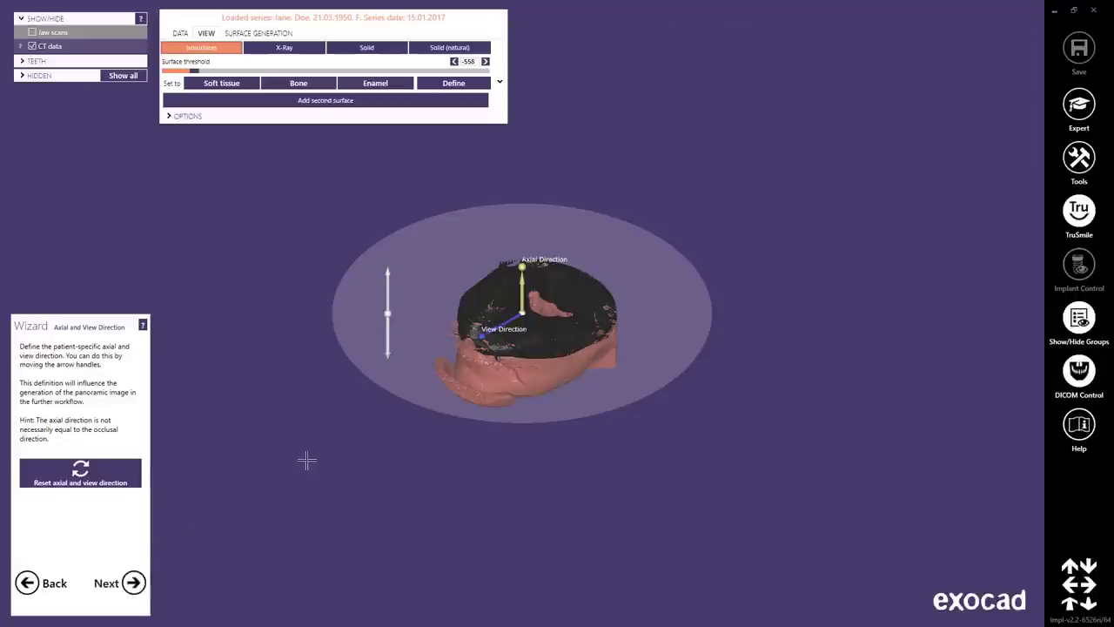
pyautogui.scroll(5, 530, 309)
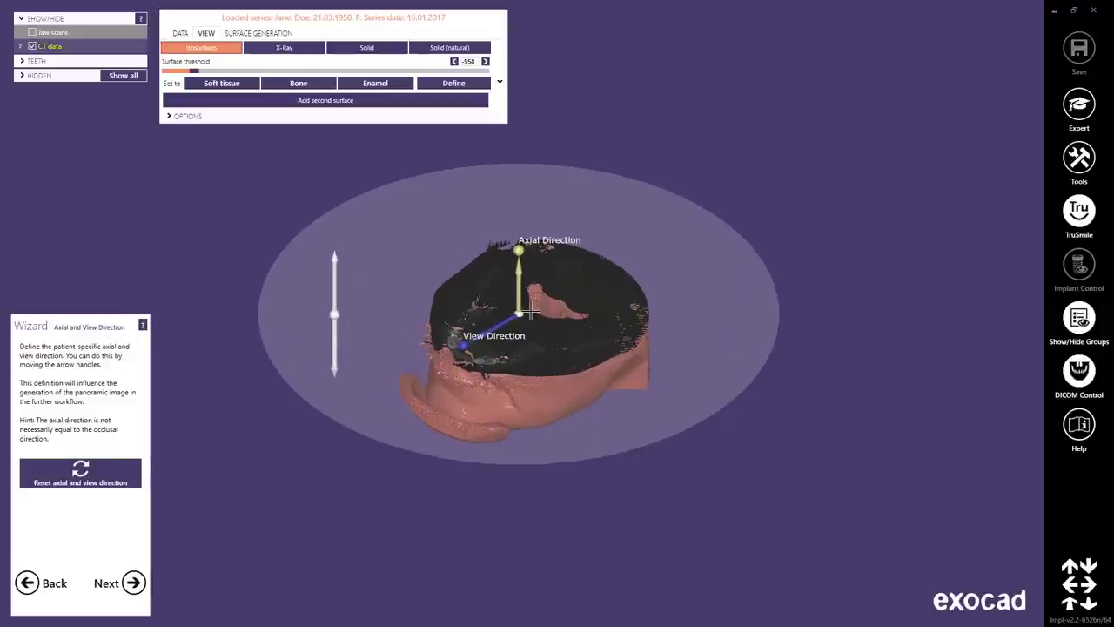
pyautogui.moveTo(522, 373)
pyautogui.mouseDown(button='right')
pyautogui.moveTo(525, 345)
pyautogui.moveTo(519, 370)
pyautogui.mouseUp(button='right')
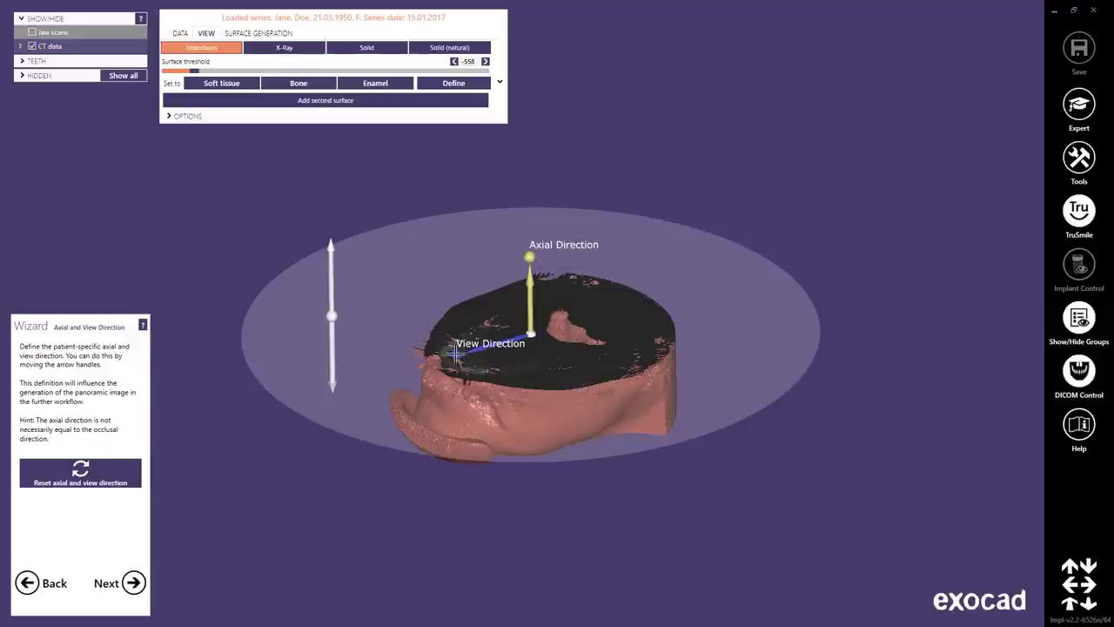
pyautogui.moveTo(454, 353)
pyautogui.mouseDown()
pyautogui.moveTo(487, 379)
pyautogui.moveTo(581, 360)
pyautogui.moveTo(465, 365)
pyautogui.moveTo(440, 333)
pyautogui.moveTo(447, 342)
pyautogui.mouseUp()
pyautogui.moveTo(529, 257)
pyautogui.mouseDown()
pyautogui.moveTo(542, 256)
pyautogui.moveTo(541, 265)
pyautogui.moveTo(520, 261)
pyautogui.moveTo(534, 270)
pyautogui.mouseUp()
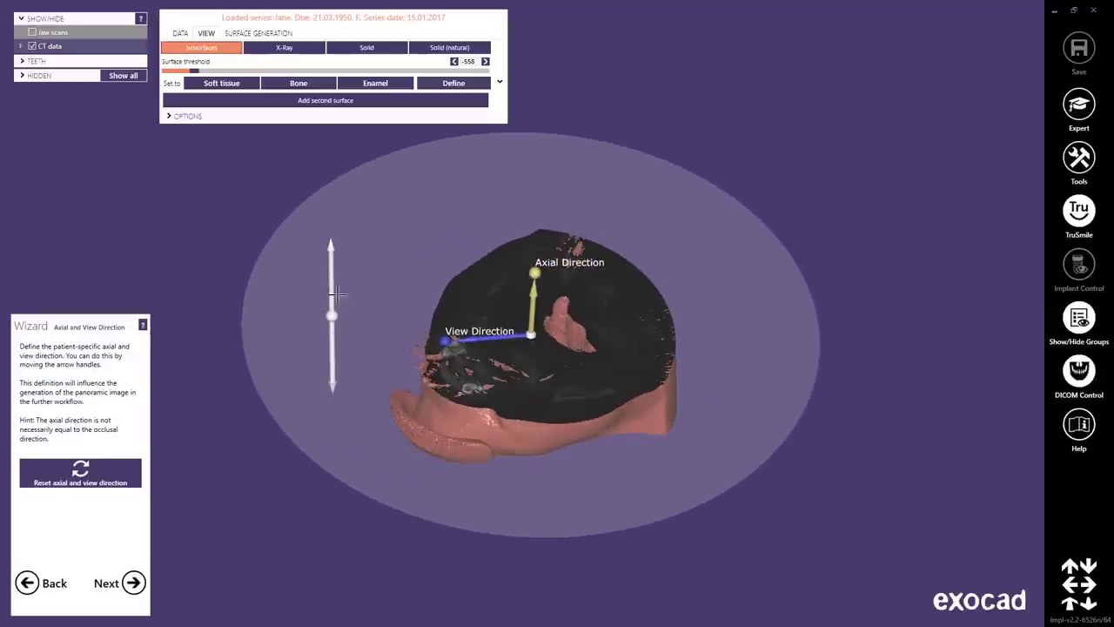
pyautogui.moveTo(331, 314)
pyautogui.mouseDown()
pyautogui.moveTo(331, 265)
pyautogui.moveTo(334, 357)
pyautogui.moveTo(331, 299)
pyautogui.mouseUp()
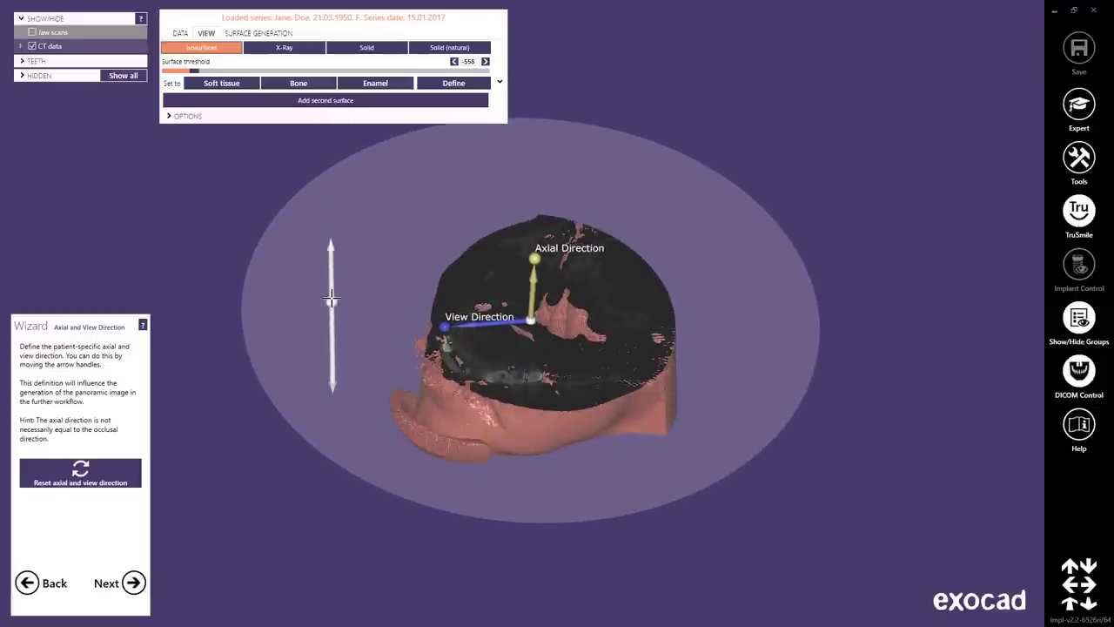
pyautogui.click(121, 470)
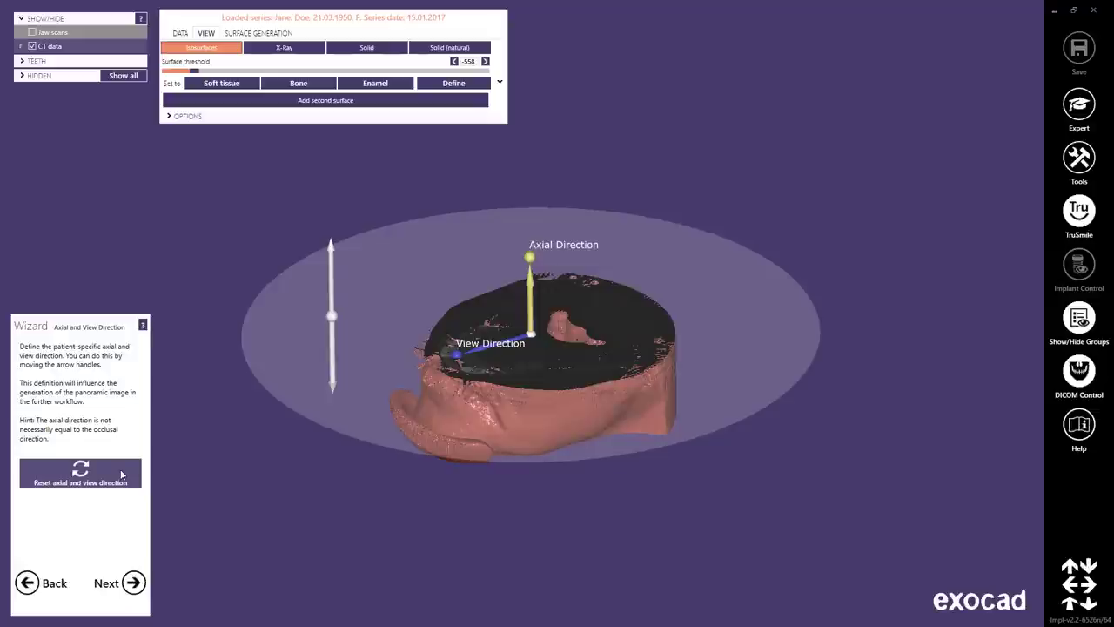
# - At bone threshold, raise the orientation plane to bite level, tilt the axial direction, and continue
pyautogui.click(296, 83)
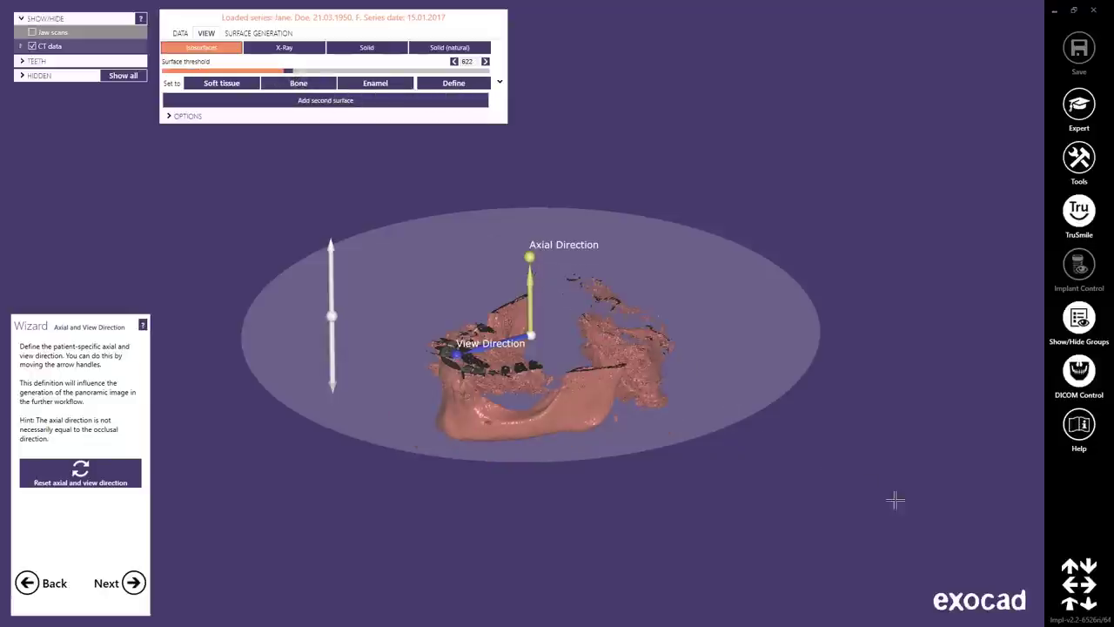
pyautogui.click(1068, 603)
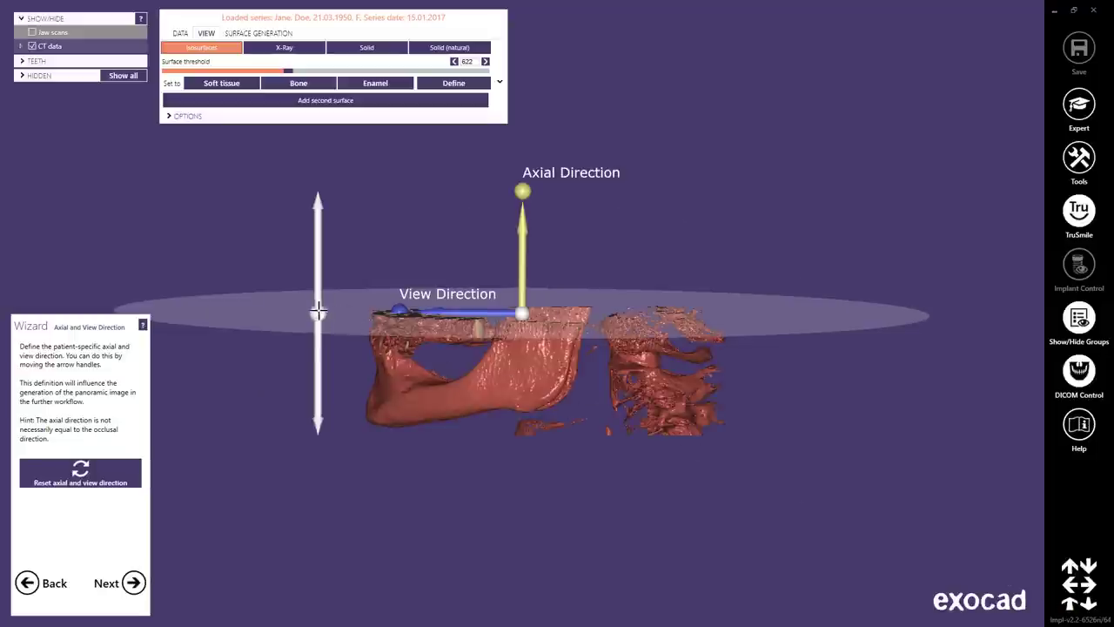
pyautogui.moveTo(318, 311); pyautogui.dragTo(324, 203)
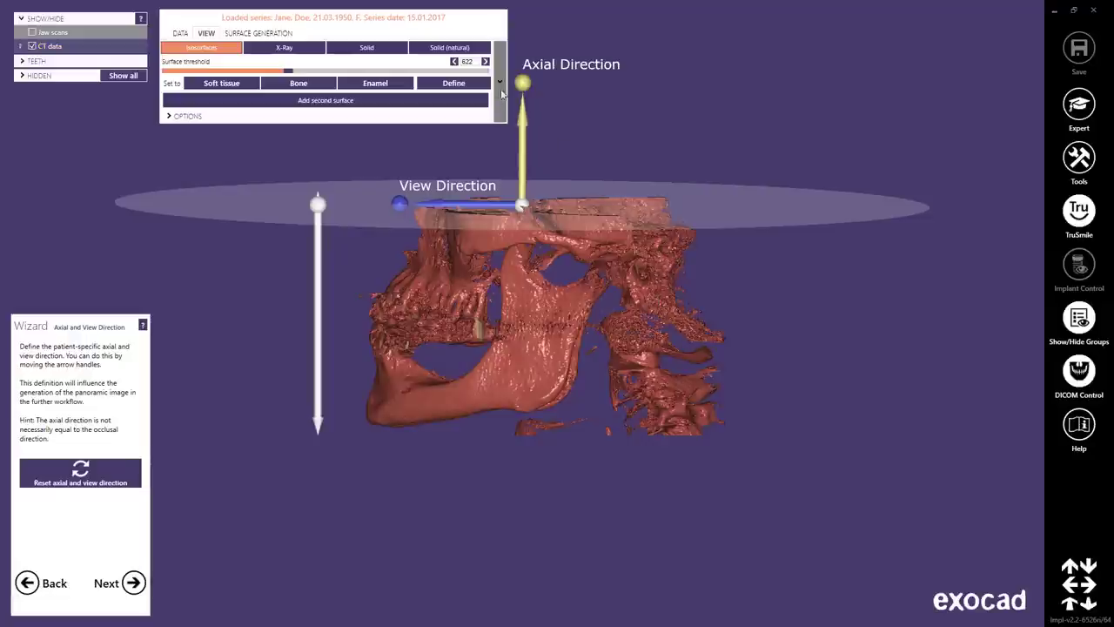
pyautogui.moveTo(522, 83); pyautogui.dragTo(531, 82)
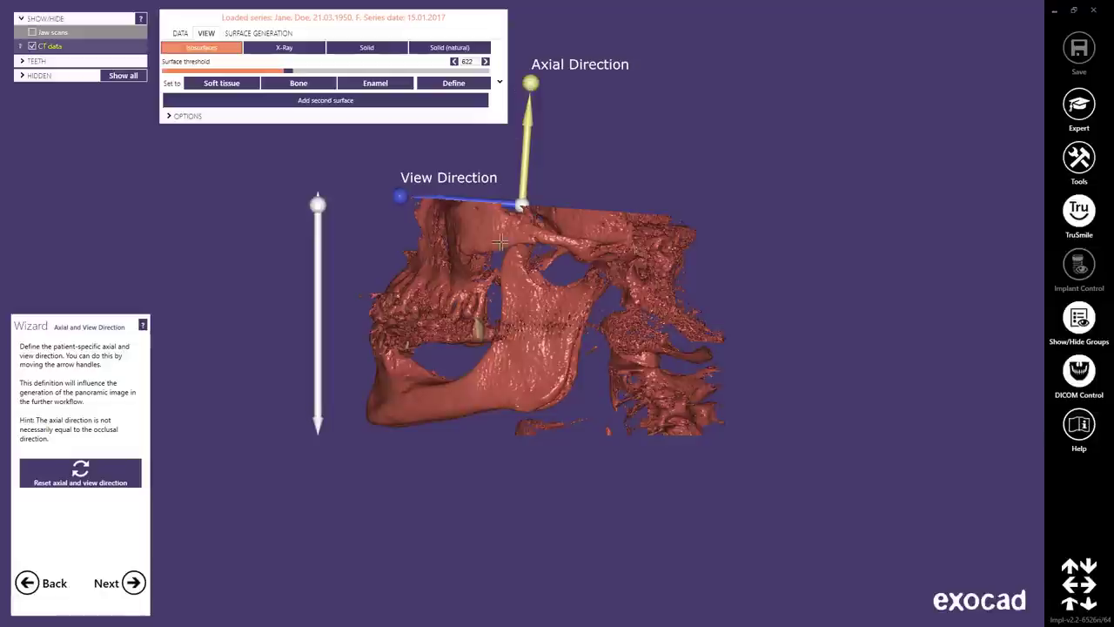
pyautogui.moveTo(465, 310); pyautogui.dragTo(497, 328, button='right')
pyautogui.moveTo(513, 260); pyautogui.dragTo(561, 287)
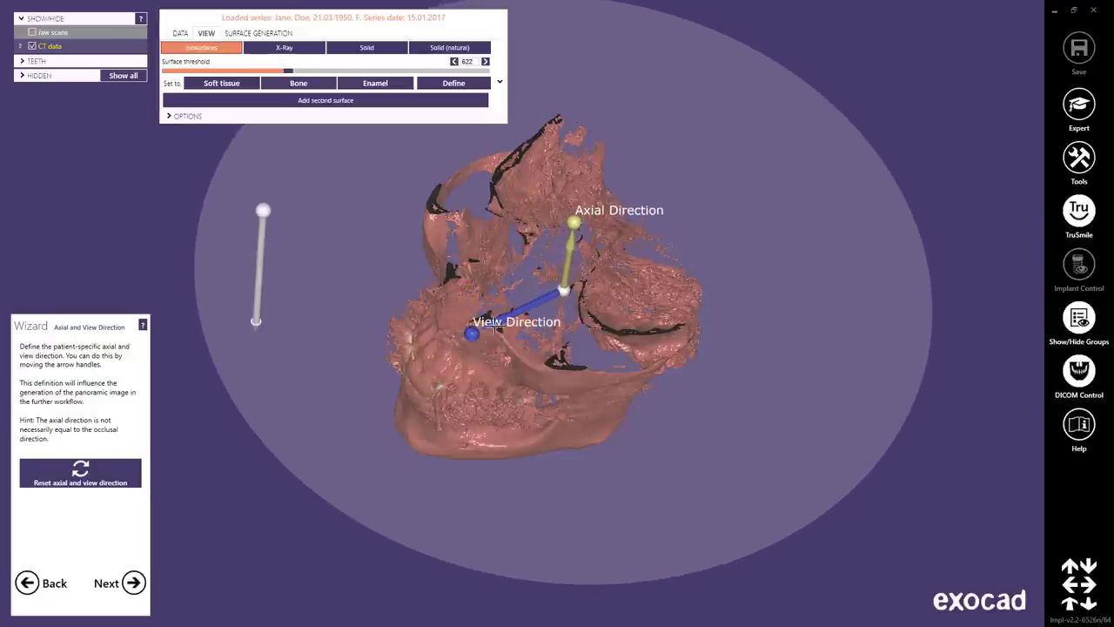
pyautogui.moveTo(445, 344); pyautogui.dragTo(561, 389, button='right')
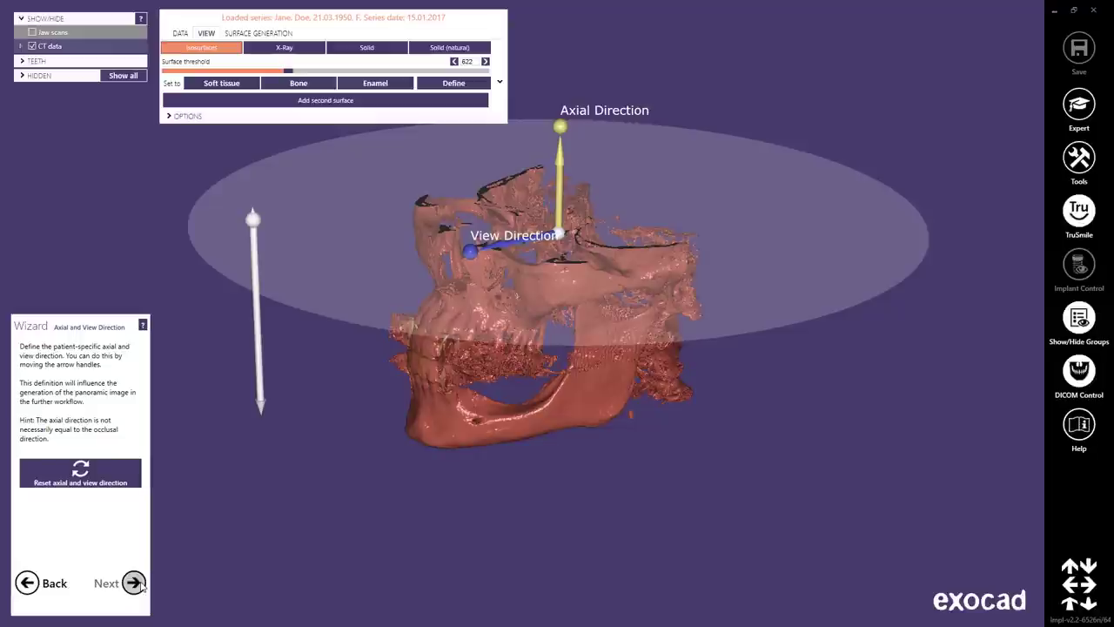
pyautogui.click(135, 583)
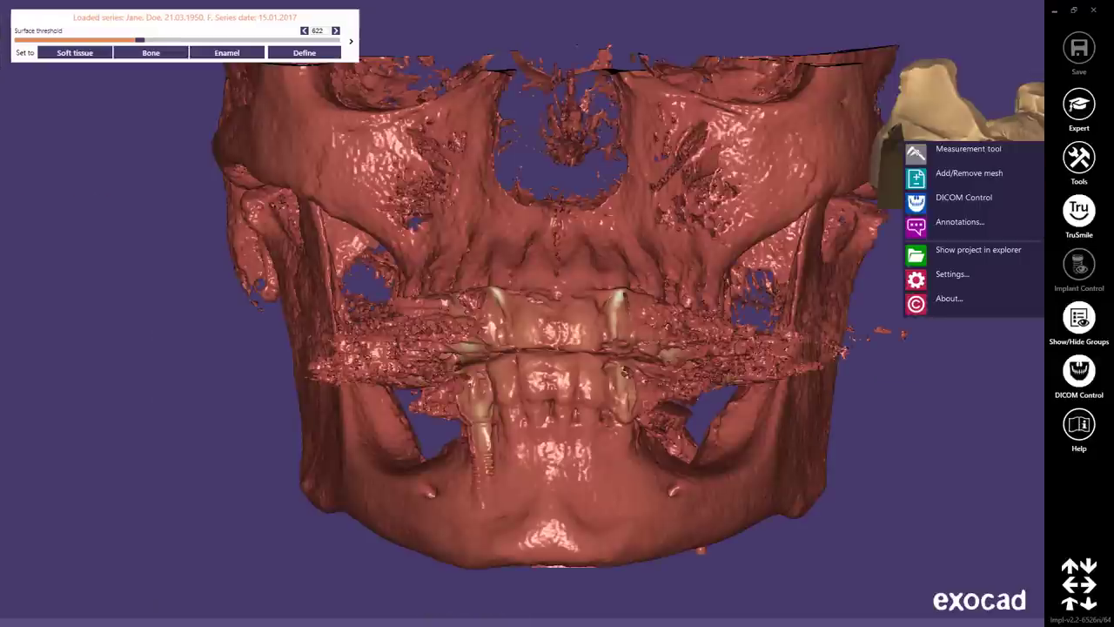
# - Check Add/Remove mesh with CT alignment object, cancel it, and open the side-by-side alignment views
pyautogui.click(1000, 171)
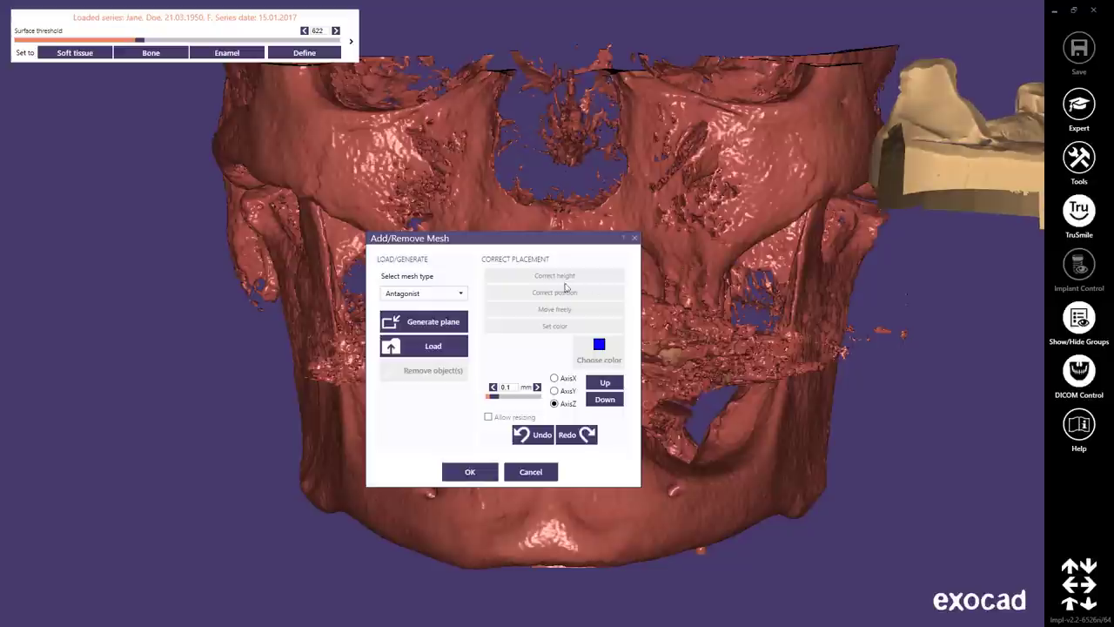
pyautogui.click(460, 298)
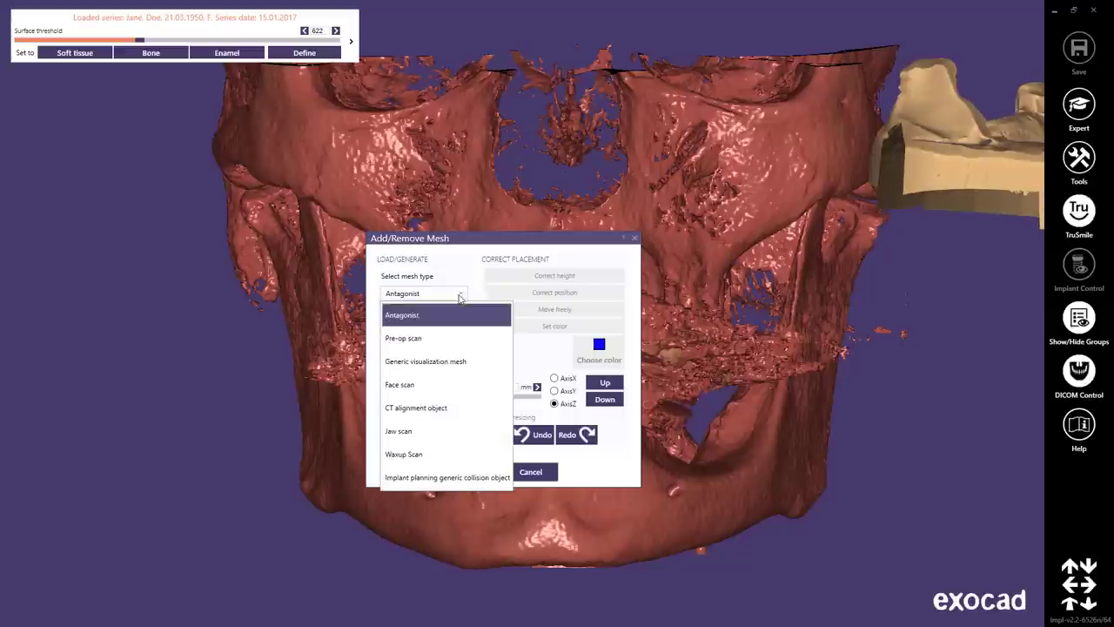
pyautogui.click(442, 406)
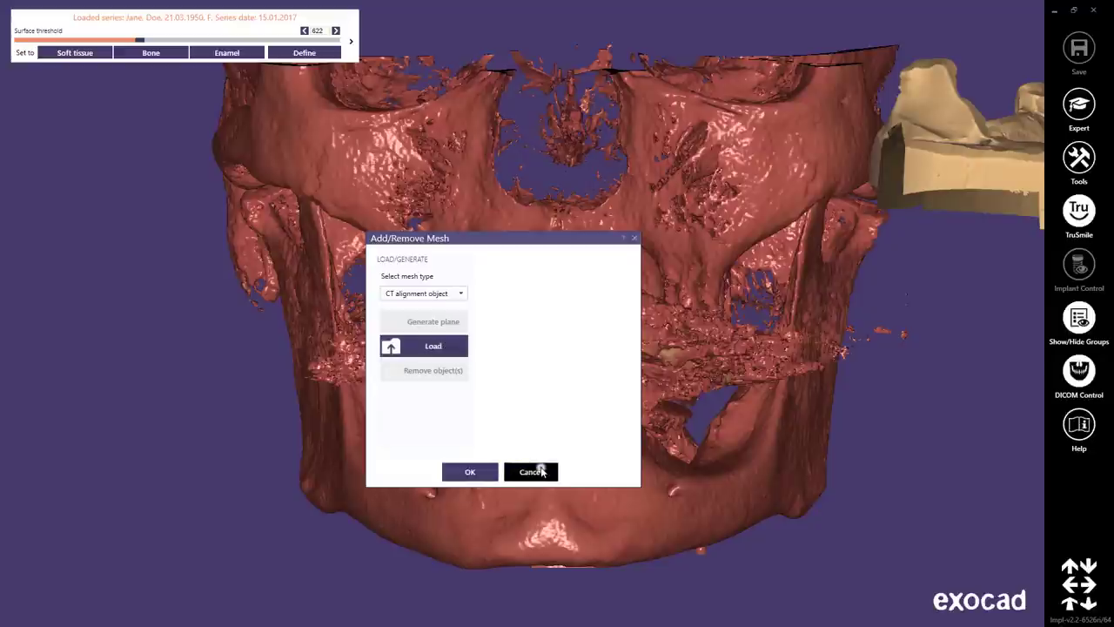
pyautogui.click(540, 468)
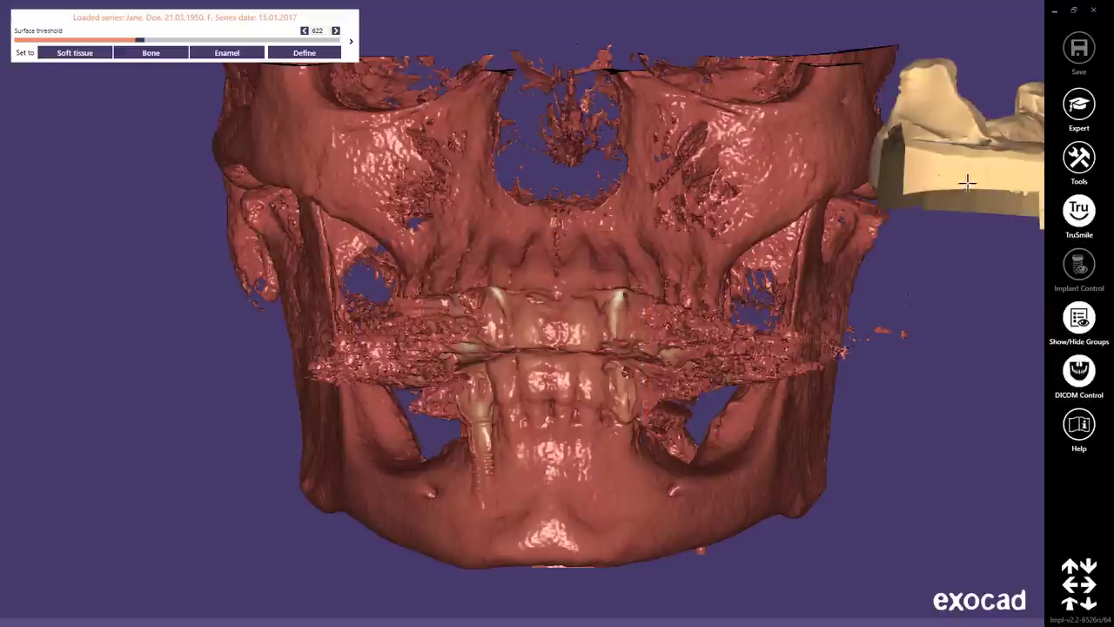
pyautogui.click(957, 139)
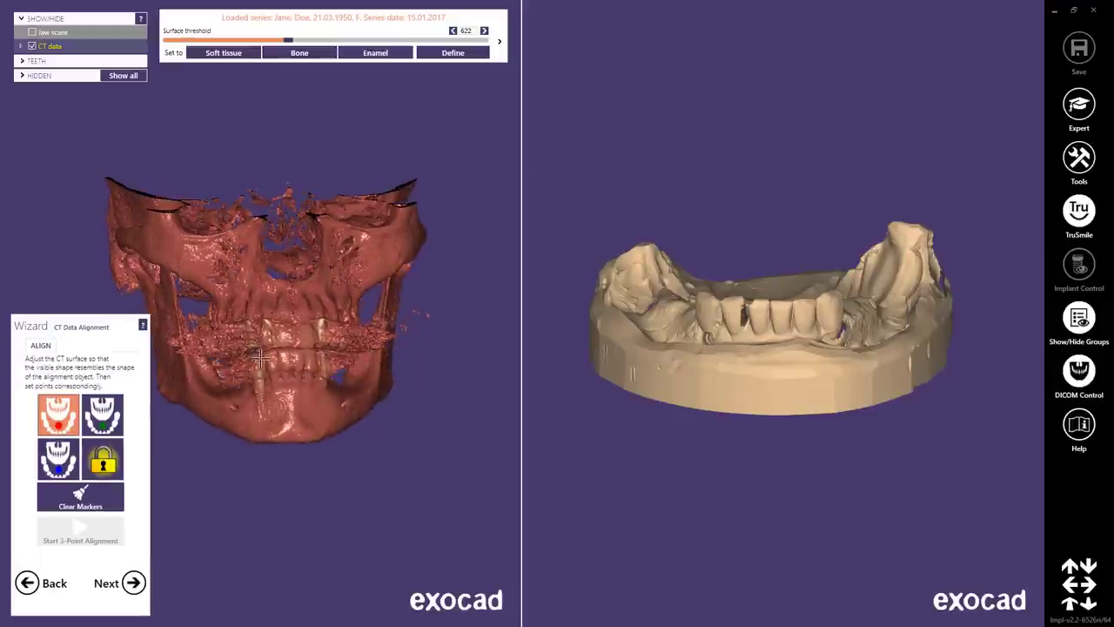
# - Zoom in on the teeth and raise the CT surface threshold from 622 to 813
pyautogui.scroll(1, 259, 357)
pyautogui.scroll(3, 260, 356)
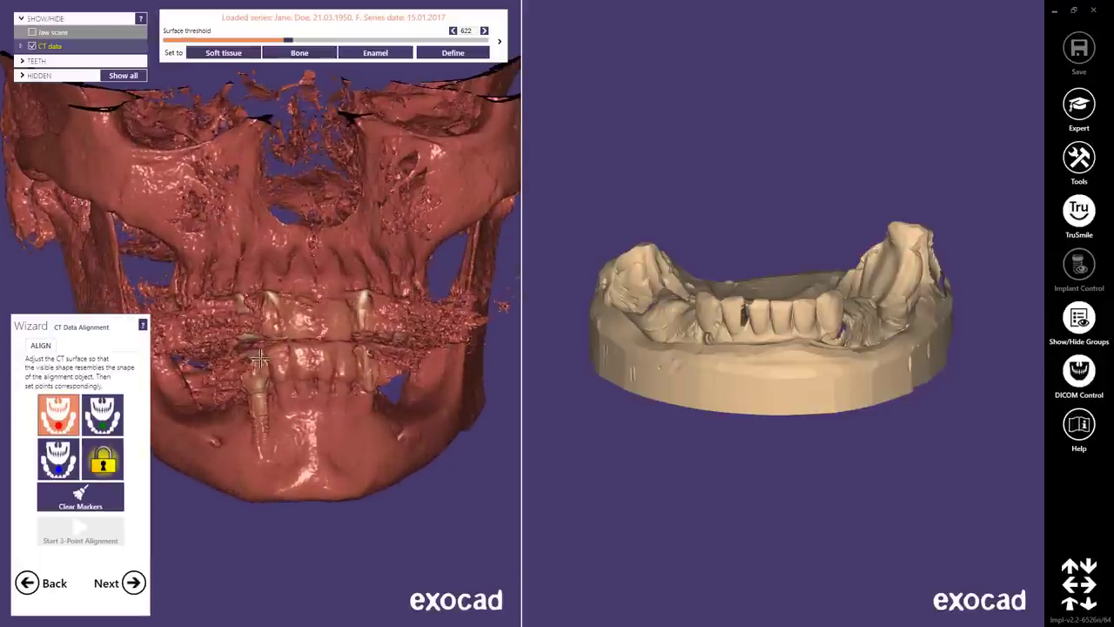
pyautogui.scroll(4, 259, 357)
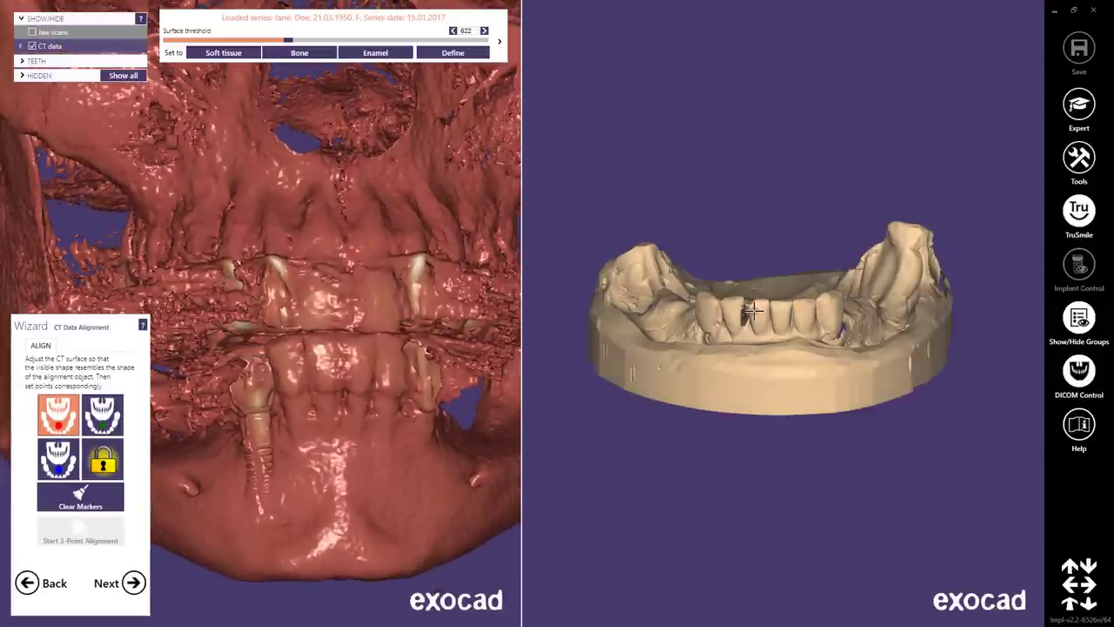
pyautogui.scroll(3, 752, 309)
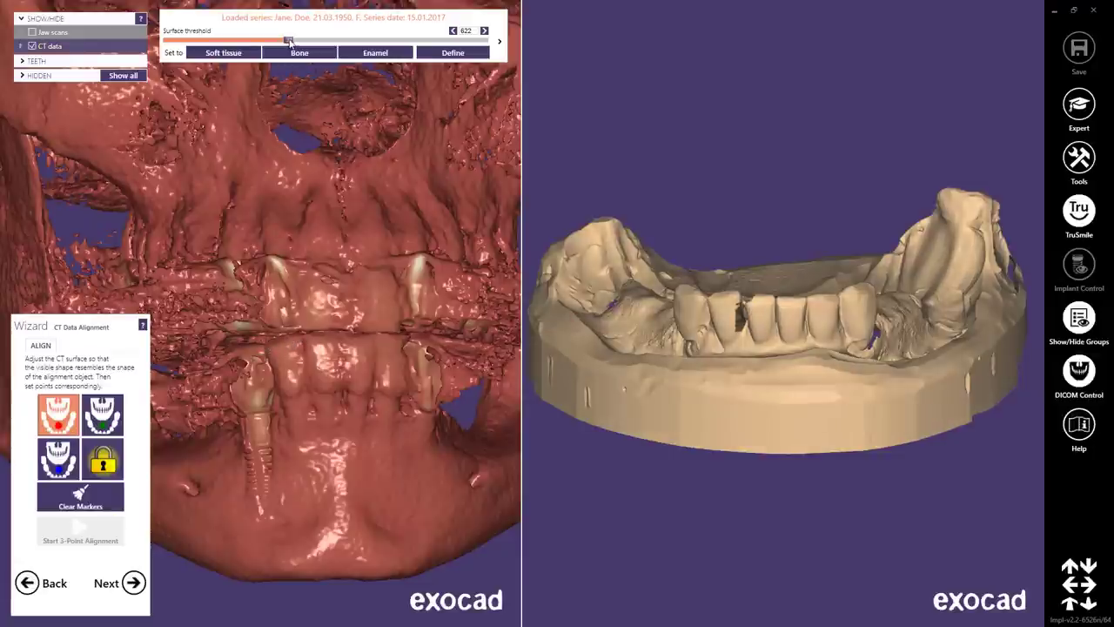
pyautogui.moveTo(289, 41); pyautogui.dragTo(304, 42)
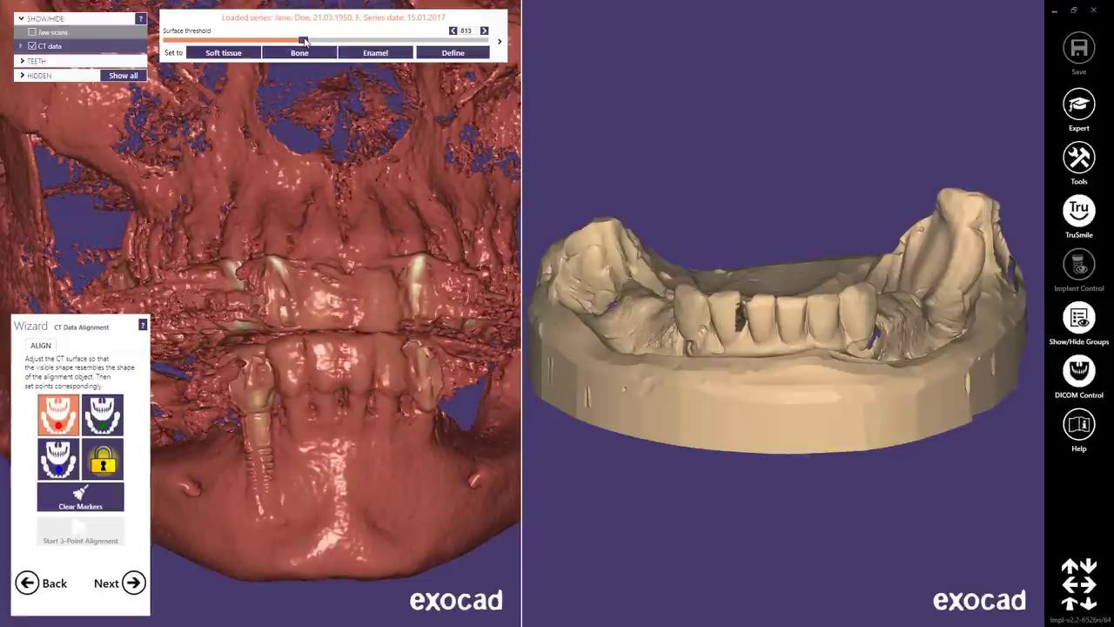
# - Place red, green and blue marker pairs on matching CT and model teeth
pyautogui.click(263, 353)
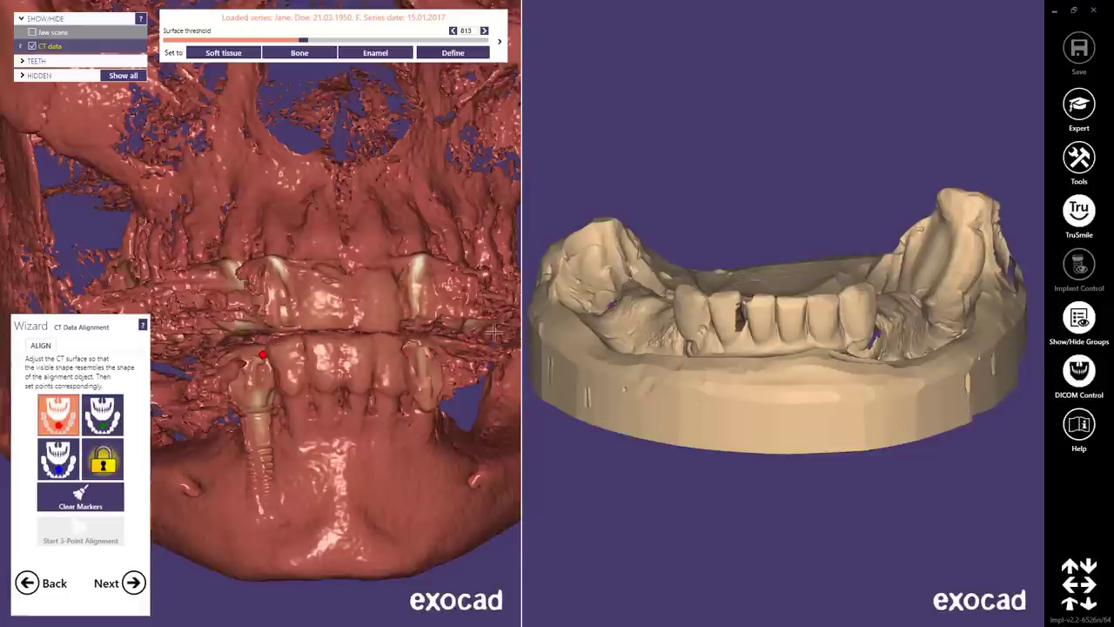
pyautogui.click(702, 301)
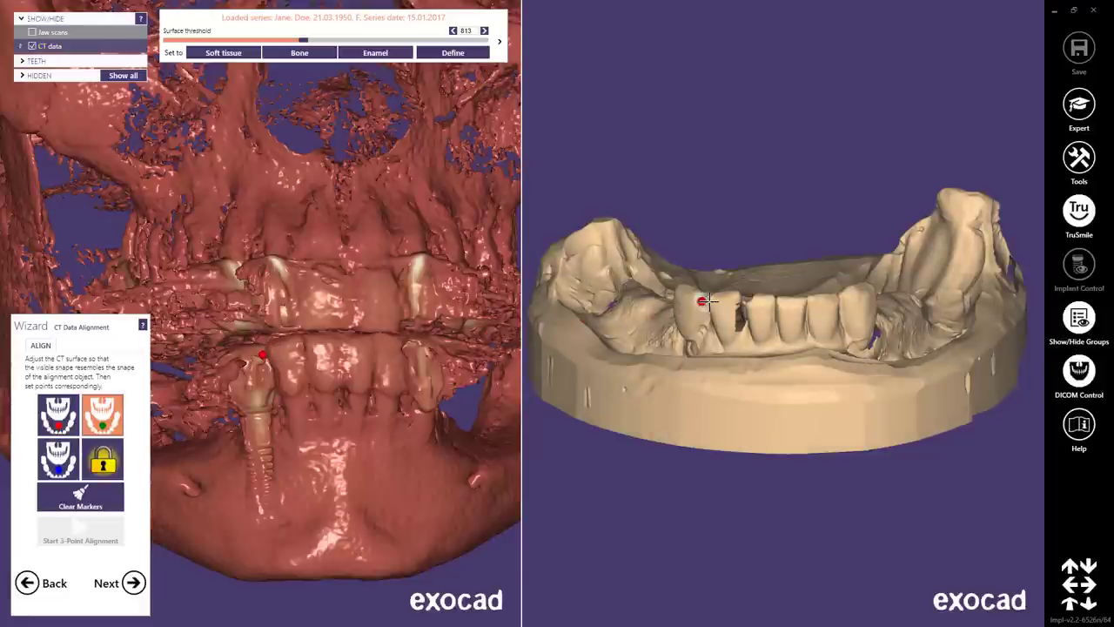
pyautogui.click(738, 297)
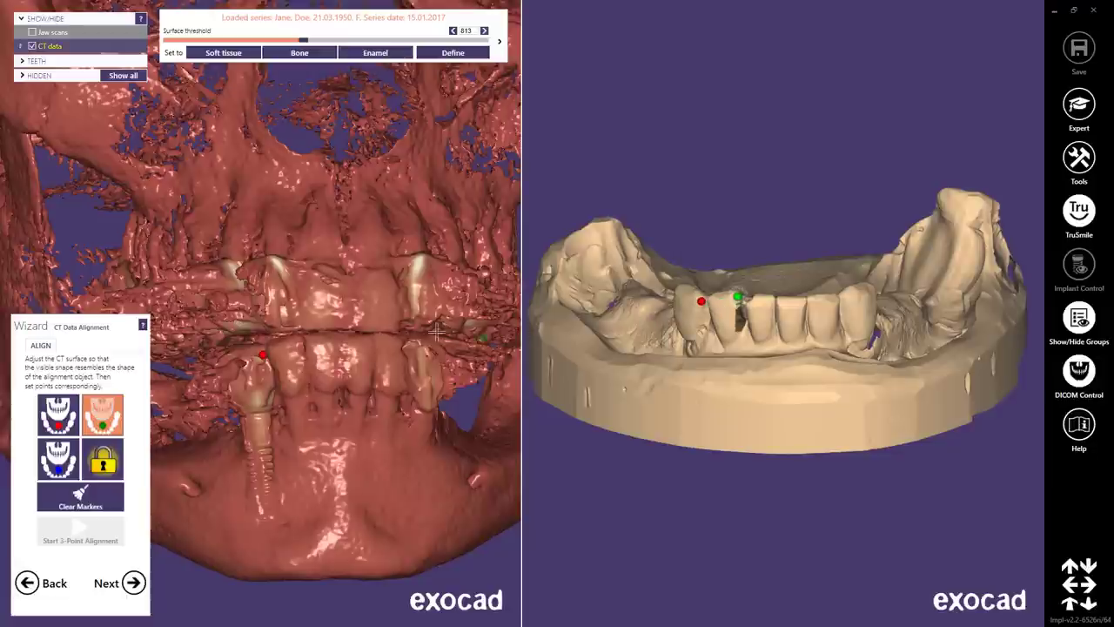
pyautogui.click(299, 341)
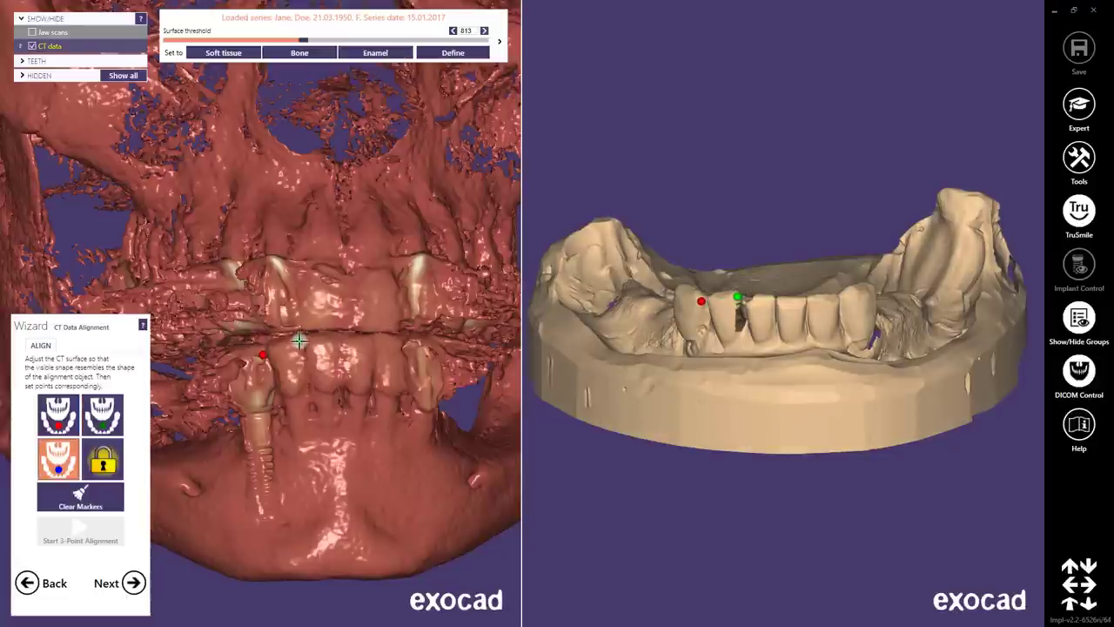
pyautogui.click(427, 409)
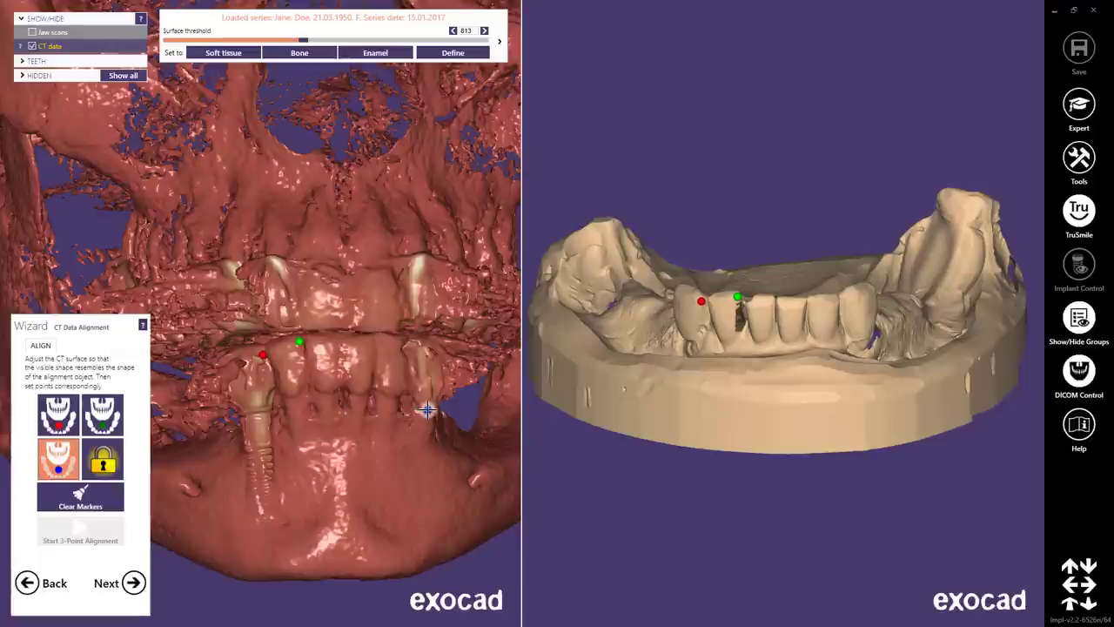
pyautogui.click(864, 346)
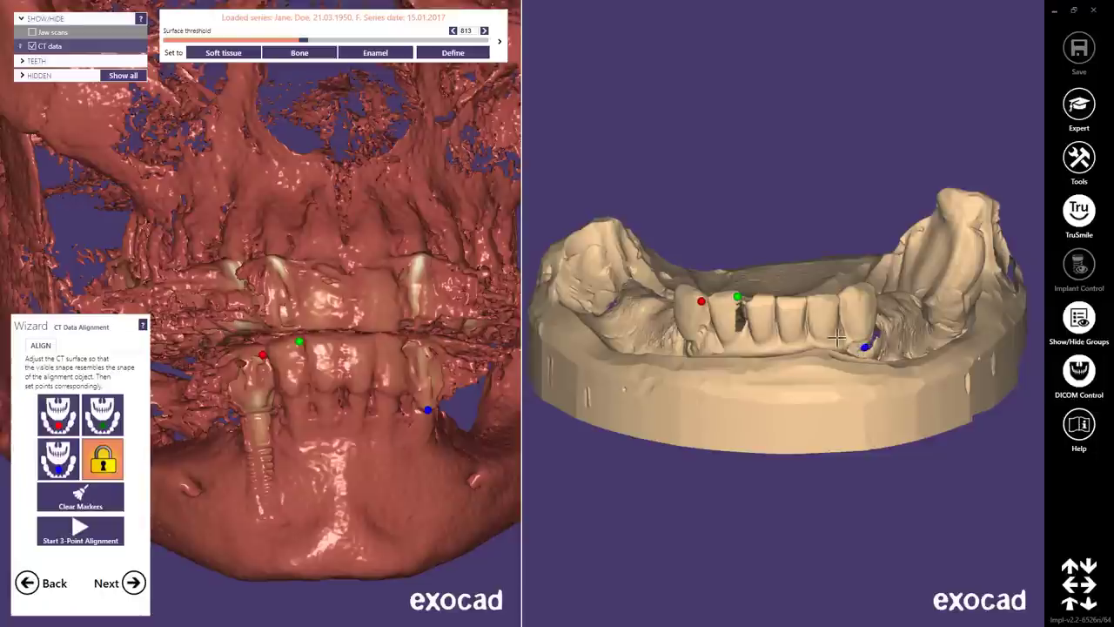
# - Re-place the green marker on the CT tooth and run the 3-point alignment
pyautogui.click(701, 300)
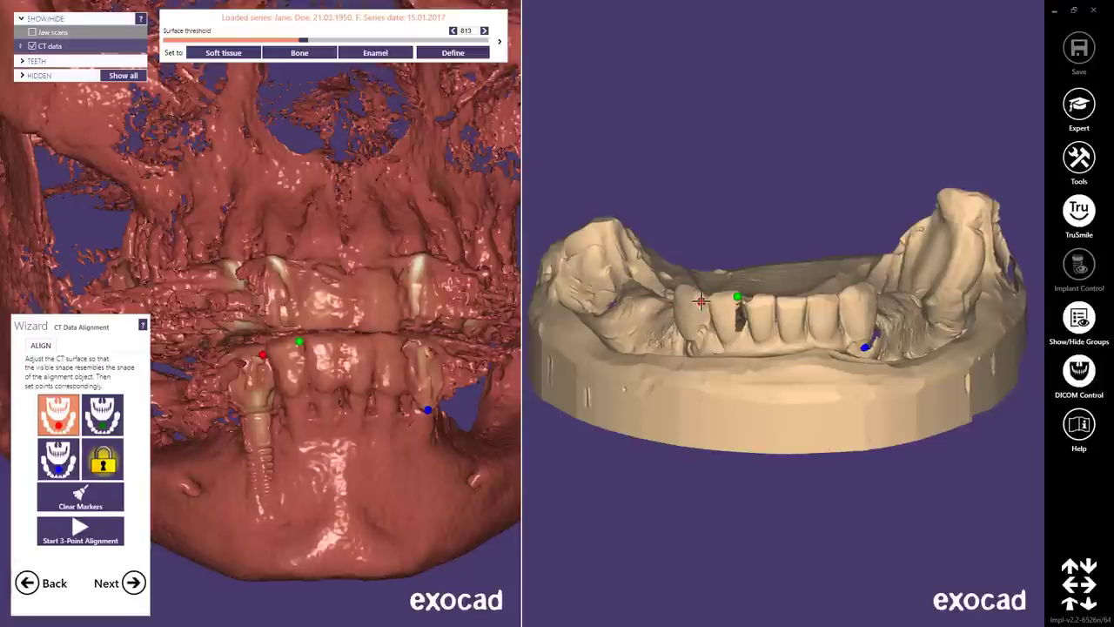
pyautogui.click(700, 300)
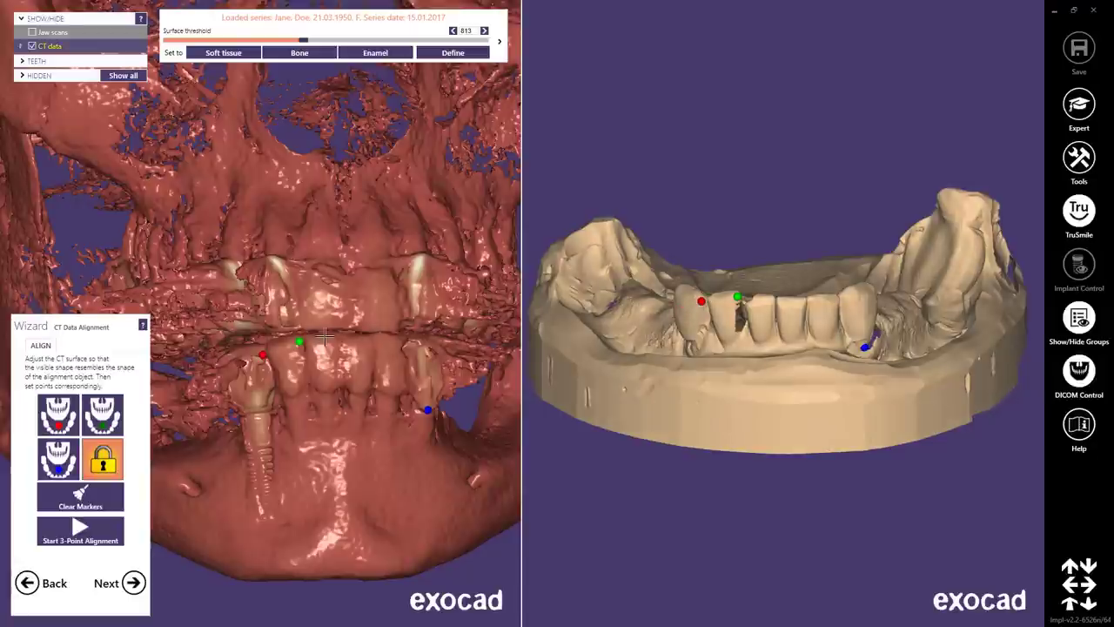
pyautogui.click(298, 339)
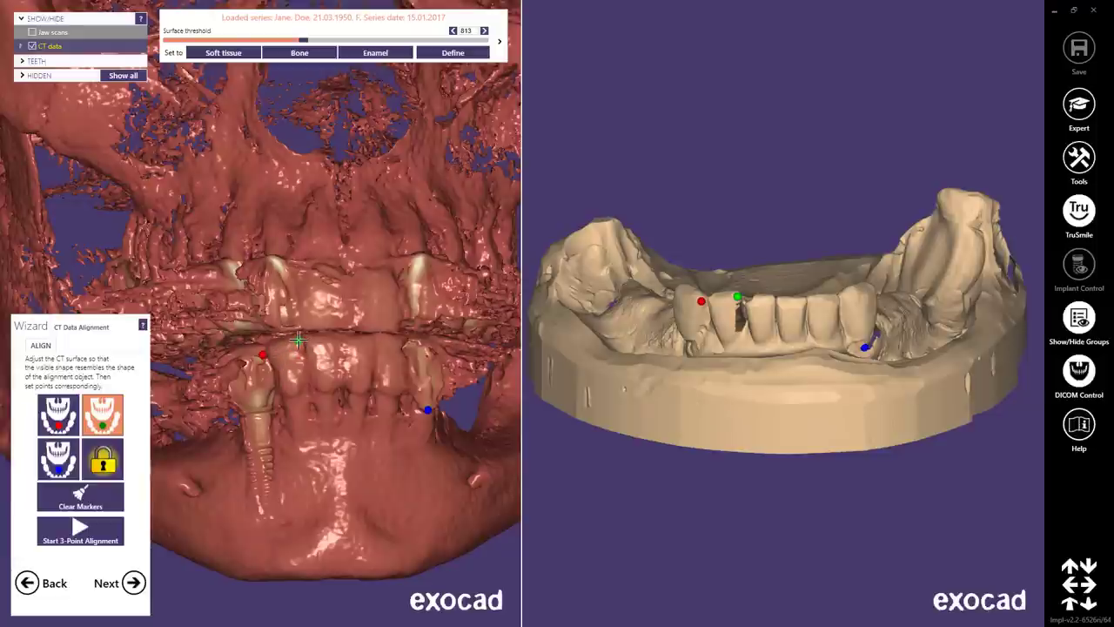
pyautogui.click(299, 339)
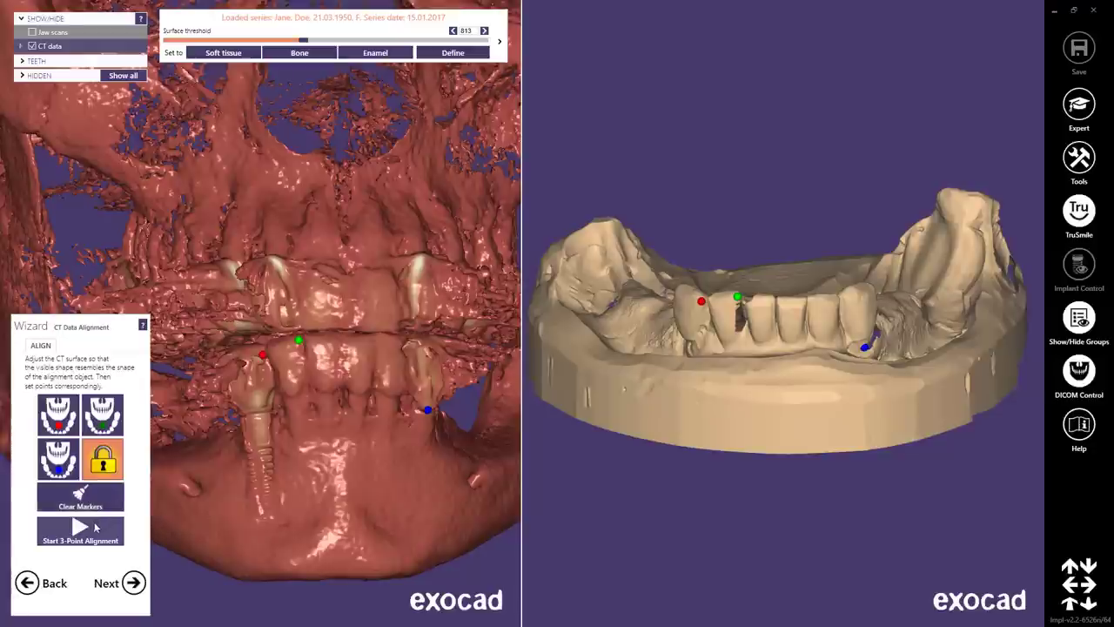
pyautogui.click(80, 530)
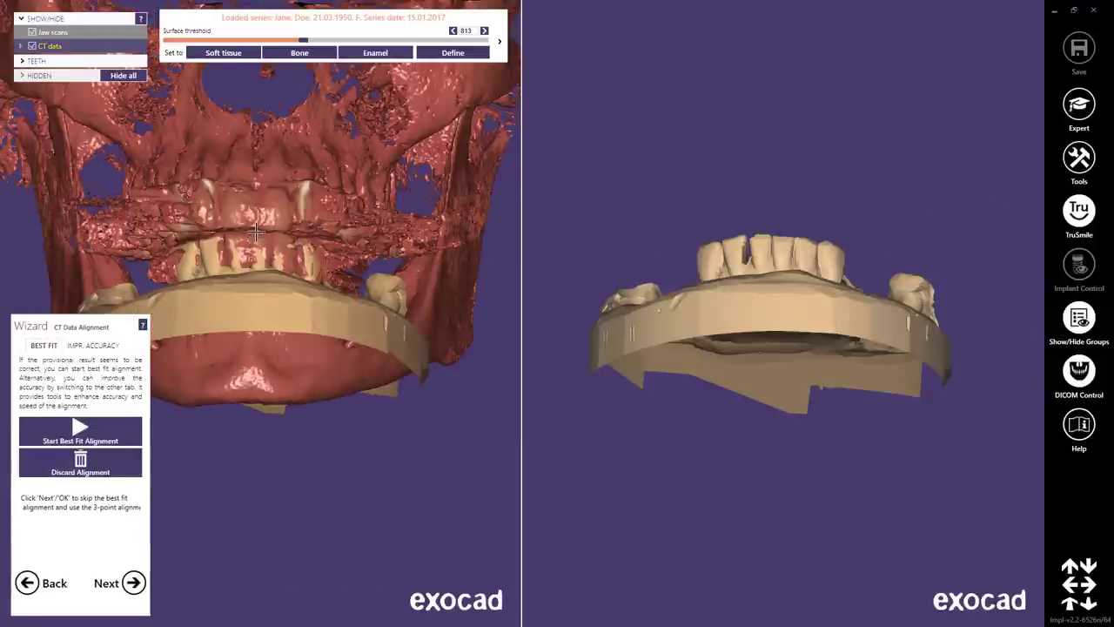
pyautogui.moveTo(258, 231); pyautogui.dragTo(298, 341, button='middle')
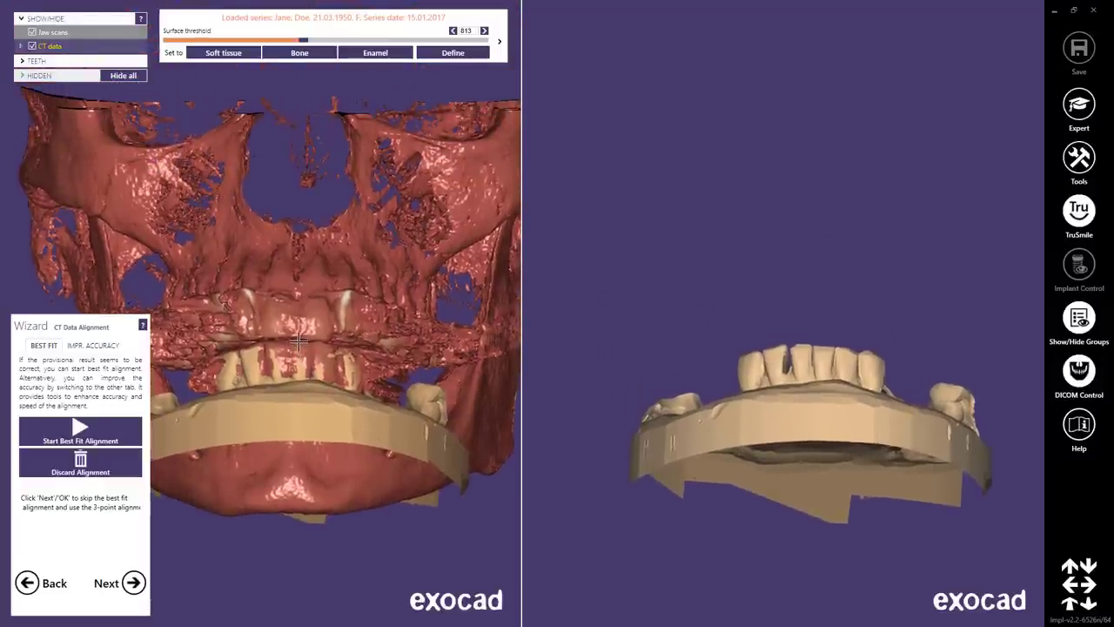
pyautogui.moveTo(299, 341); pyautogui.dragTo(298, 347, button='right')
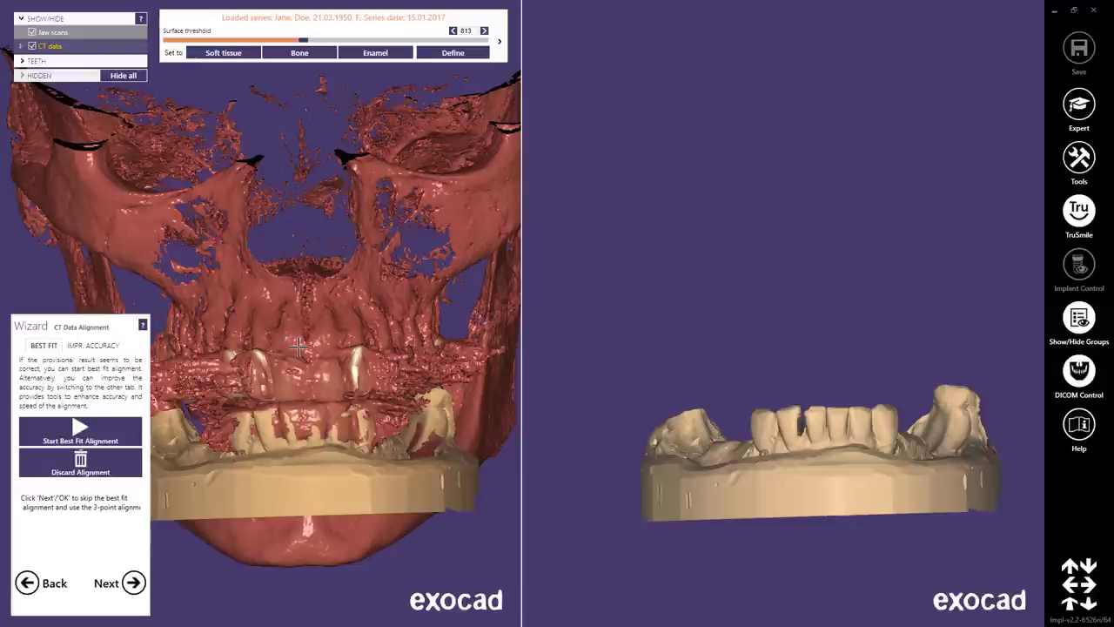
# - Run Start Best Fit Alignment and rotate with arrow keys to inspect the deviation map
pyautogui.click(134, 431)
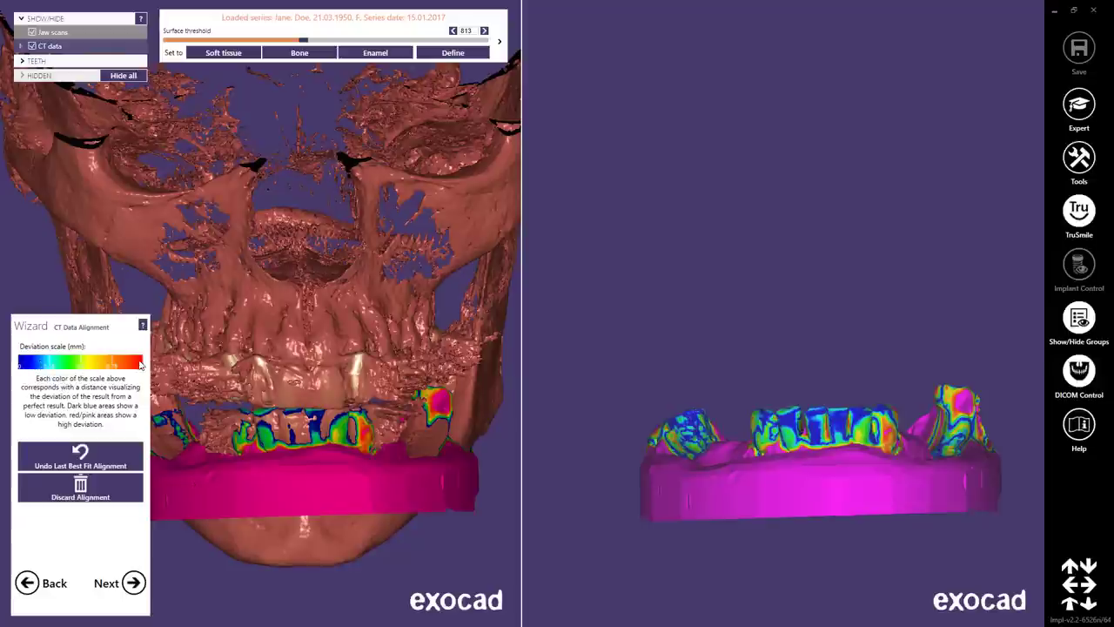
pyautogui.scroll(3, 276, 423)
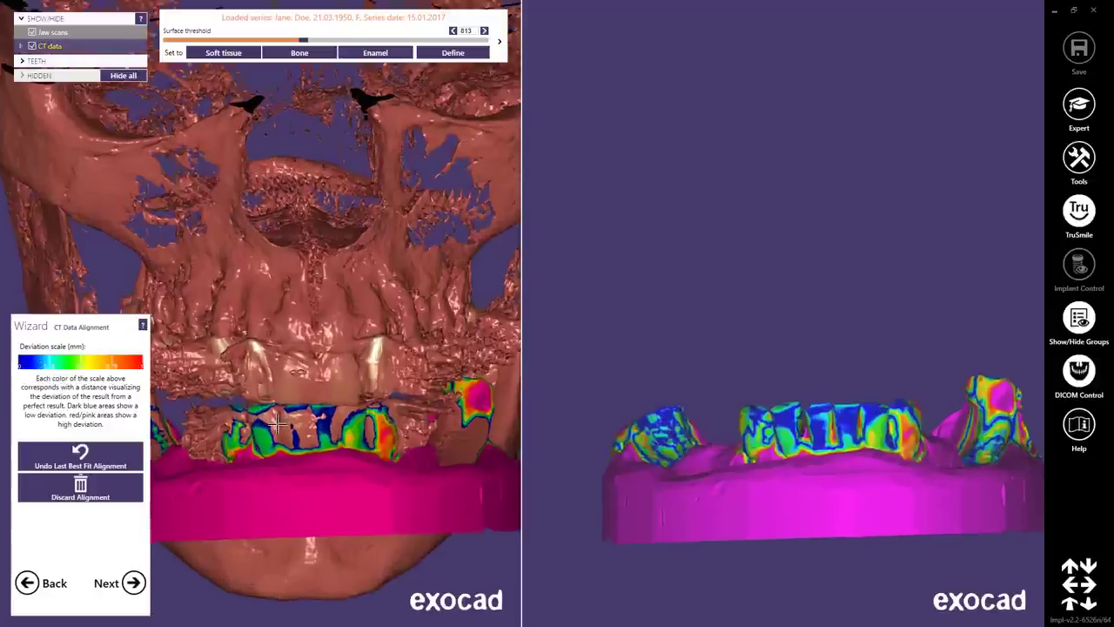
pyautogui.press('Up')
pyautogui.press('Up')
pyautogui.press('Up')
pyautogui.press('Up')
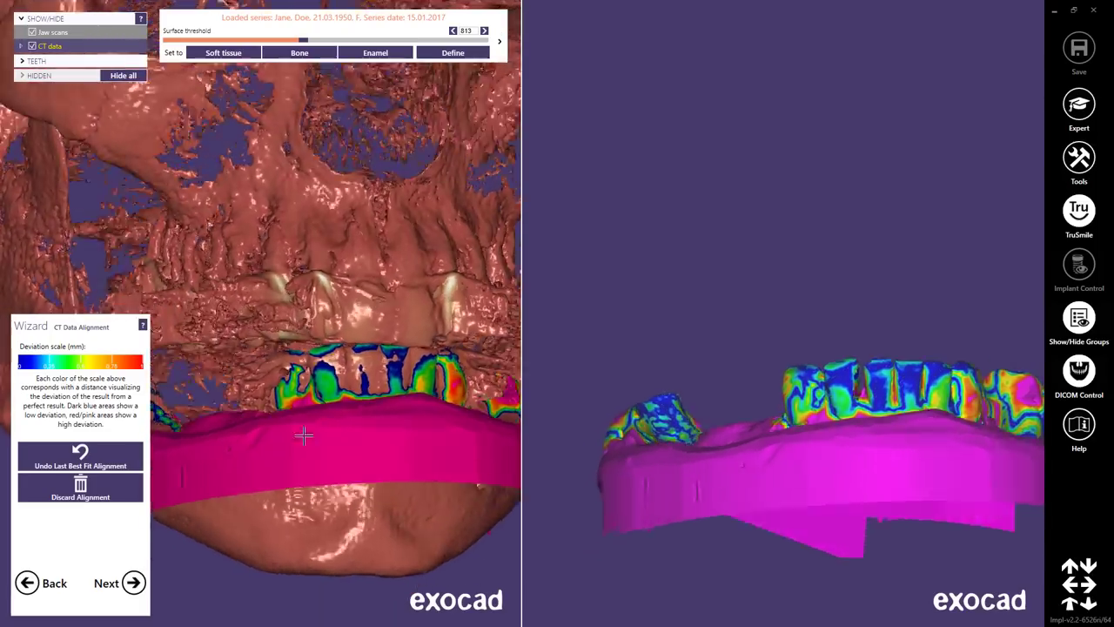
pyautogui.press('Down')
pyautogui.press('Down')
pyautogui.press('Down')
pyautogui.press('Down')
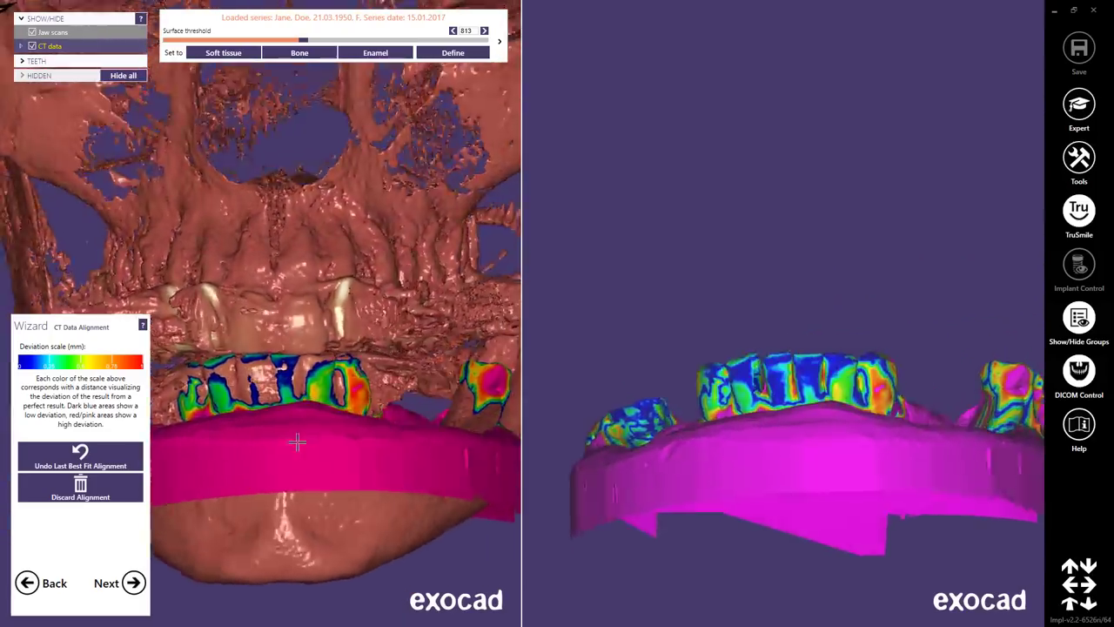
pyautogui.press('Down')
pyautogui.press('Down')
pyautogui.press('Down')
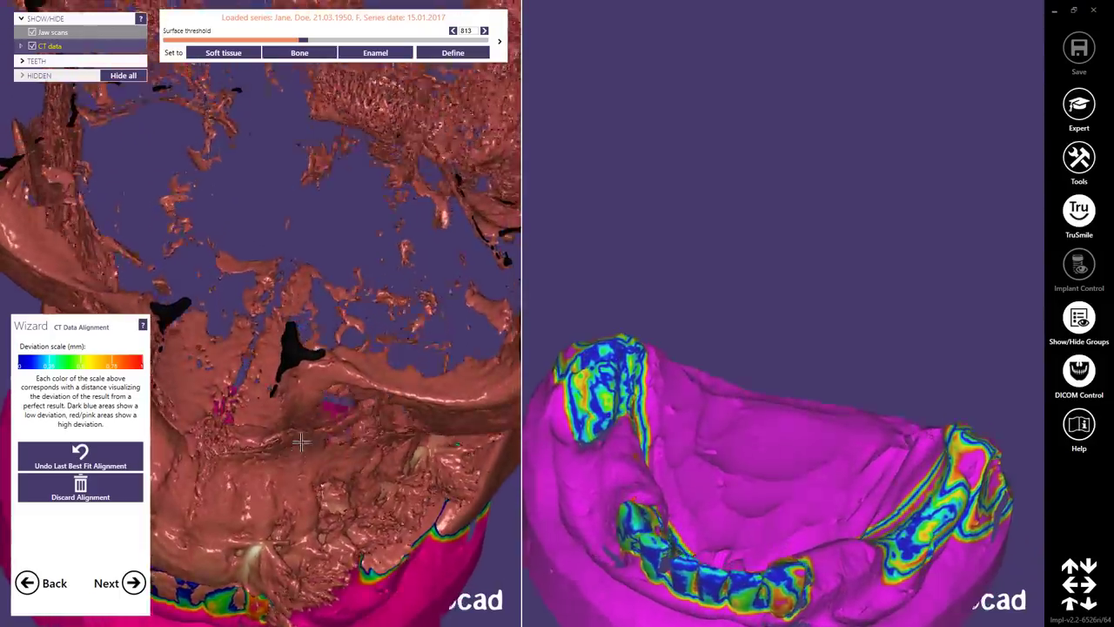
pyautogui.press('Up')
pyautogui.press('Up')
pyautogui.press('Up')
pyautogui.press('Up')
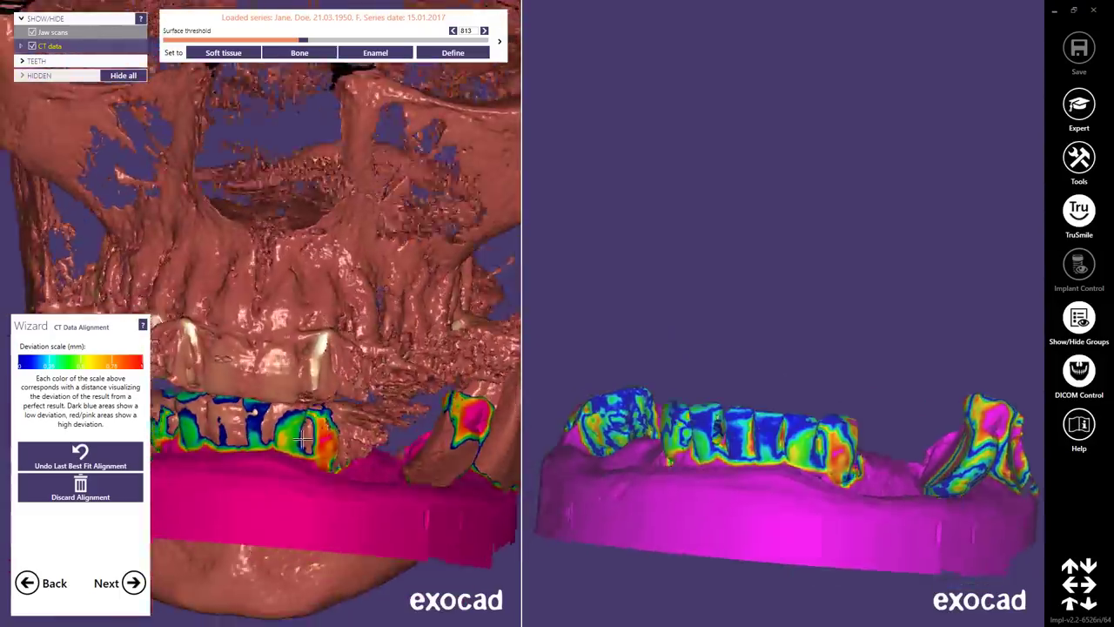
pyautogui.press('Down')
pyautogui.press('Down')
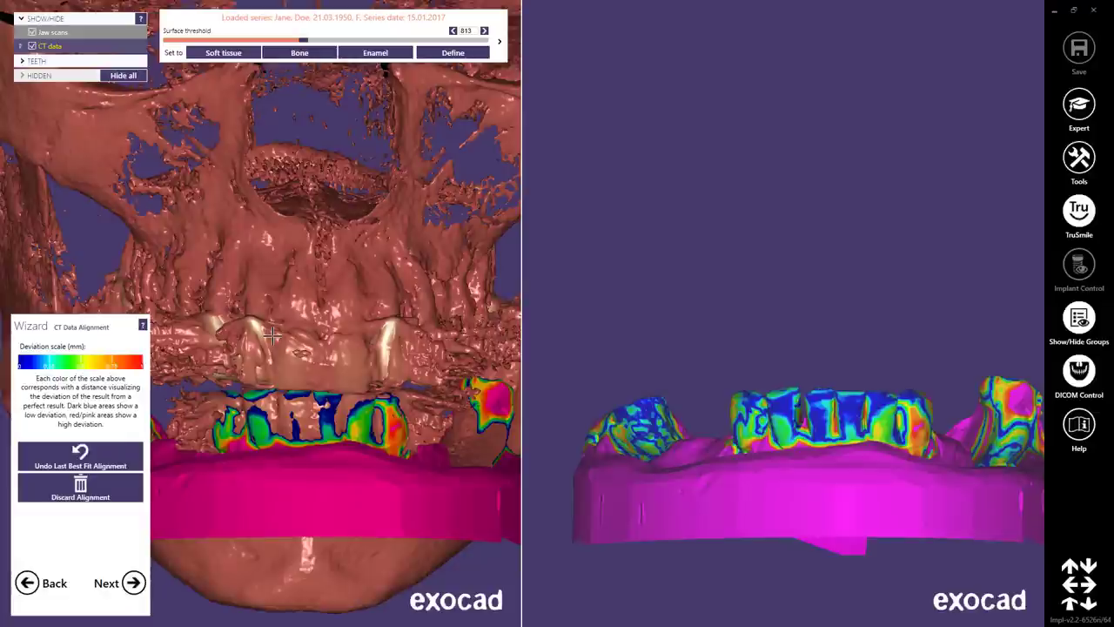
# - Undo the best fit, then lasso and delete the left, right, lower and upper CT mesh parts
pyautogui.click(132, 456)
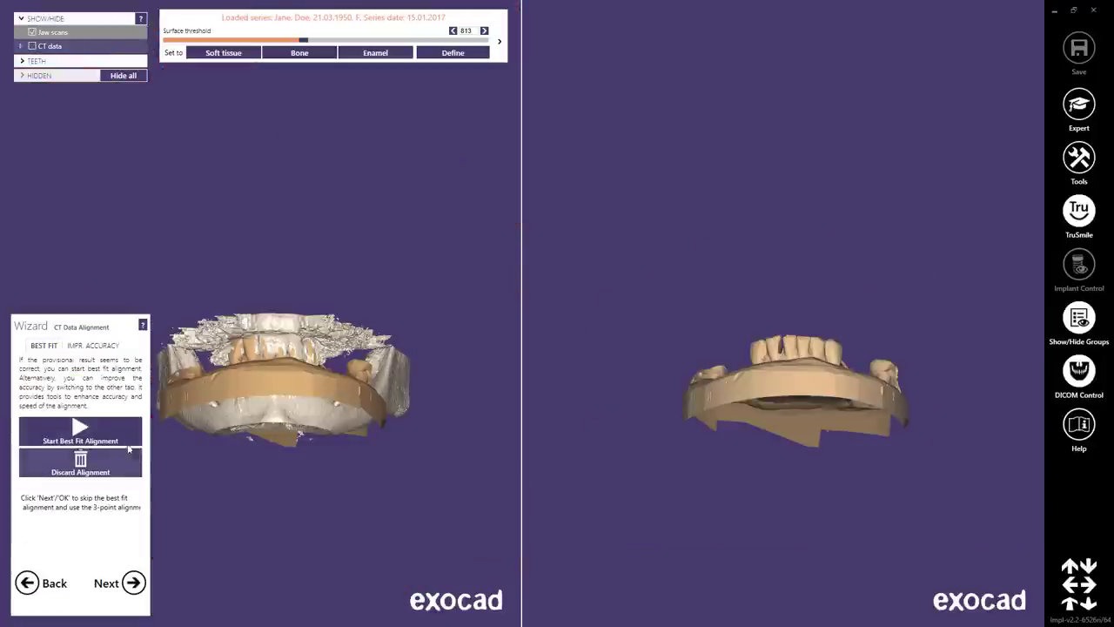
pyautogui.click(84, 346)
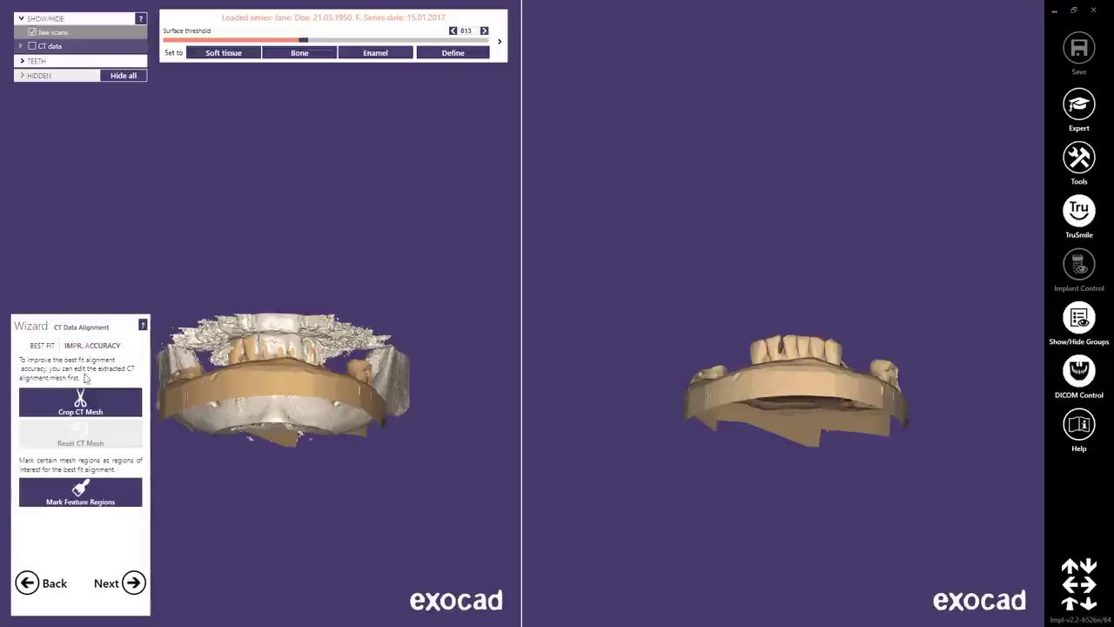
pyautogui.click(86, 403)
pyautogui.moveTo(248, 322); pyautogui.dragTo(613, 292)
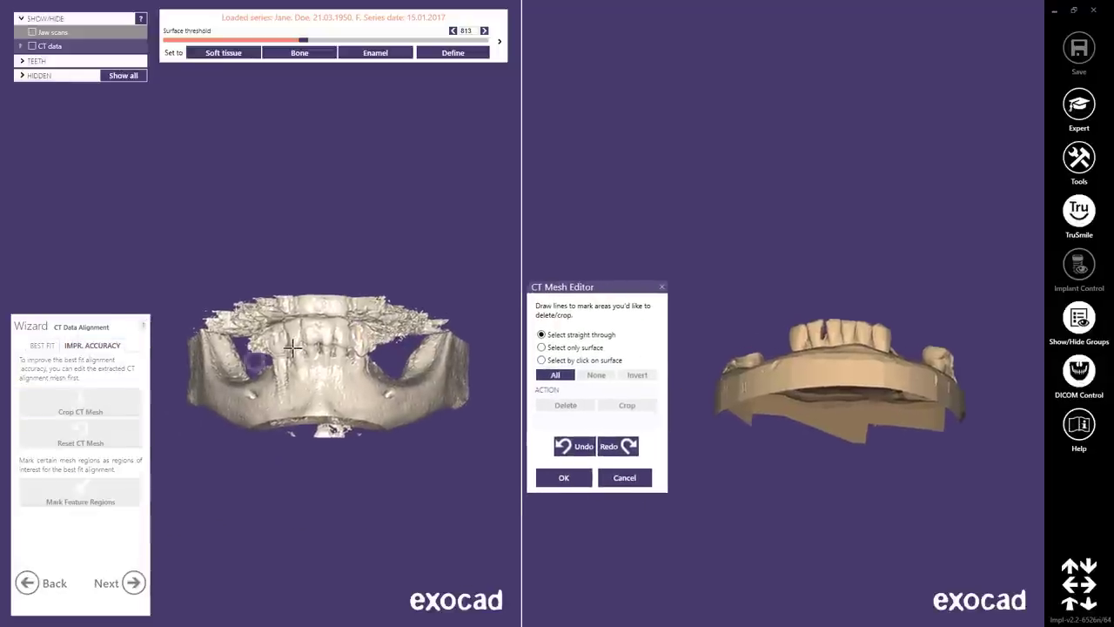
pyautogui.moveTo(269, 289)
pyautogui.mouseDown()
pyautogui.moveTo(211, 439)
pyautogui.moveTo(244, 289)
pyautogui.mouseUp()
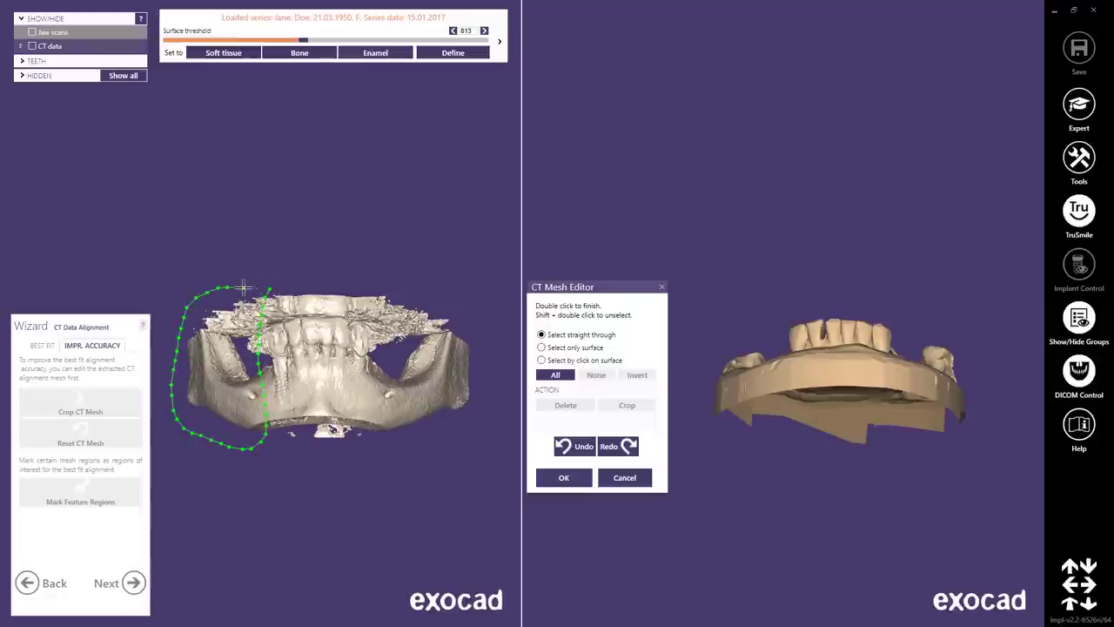
pyautogui.doubleClick(245, 289)
pyautogui.moveTo(375, 283)
pyautogui.mouseDown()
pyautogui.moveTo(367, 395)
pyautogui.moveTo(456, 425)
pyautogui.moveTo(435, 278)
pyautogui.mouseUp()
pyautogui.doubleClick(435, 278)
pyautogui.moveTo(255, 362)
pyautogui.mouseDown()
pyautogui.moveTo(373, 363)
pyautogui.moveTo(366, 462)
pyautogui.moveTo(251, 456)
pyautogui.mouseUp()
pyautogui.doubleClick(251, 455)
pyautogui.scroll(3, 305, 348)
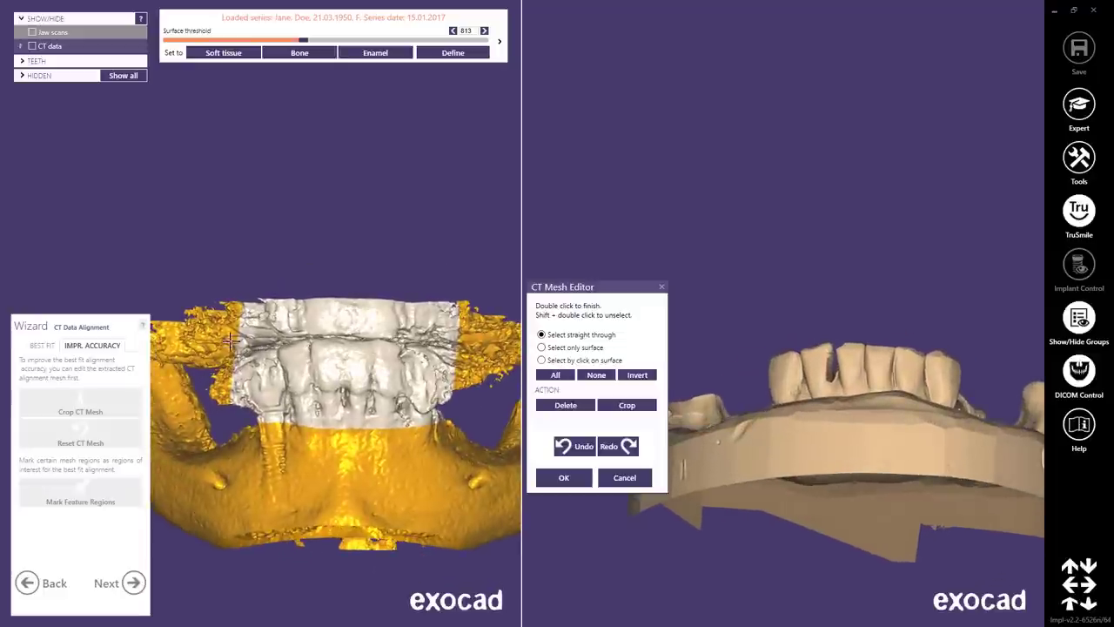
pyautogui.moveTo(224, 359)
pyautogui.mouseDown()
pyautogui.moveTo(322, 336)
pyautogui.moveTo(436, 342)
pyautogui.moveTo(481, 293)
pyautogui.moveTo(217, 268)
pyautogui.mouseUp()
pyautogui.doubleClick(217, 268)
pyautogui.click(565, 405)
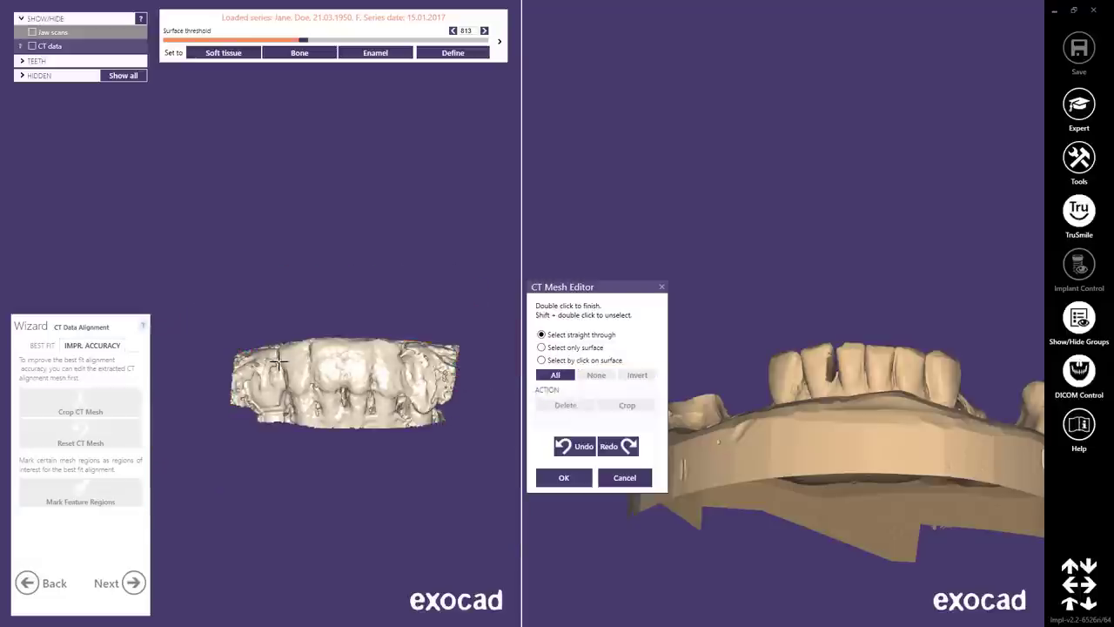
# - Trim leftover mesh seen from above and both mesh ends, then confirm the crop
pyautogui.moveTo(278, 417); pyautogui.dragTo(283, 358, button='right')
pyautogui.moveTo(372, 122)
pyautogui.mouseDown()
pyautogui.moveTo(242, 153)
pyautogui.moveTo(235, 221)
pyautogui.moveTo(314, 314)
pyautogui.moveTo(375, 324)
pyautogui.moveTo(433, 302)
pyautogui.moveTo(498, 214)
pyautogui.moveTo(425, 132)
pyautogui.moveTo(481, 122)
pyautogui.mouseUp()
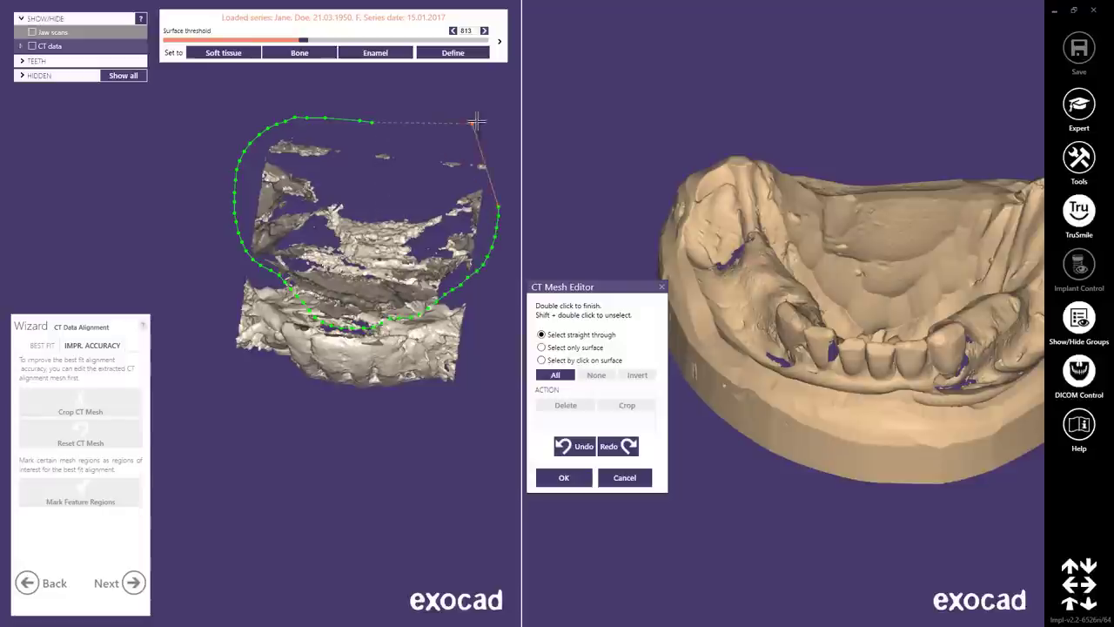
pyautogui.doubleClick(481, 122)
pyautogui.press('Delete')
pyautogui.moveTo(354, 338); pyautogui.dragTo(363, 328, button='right')
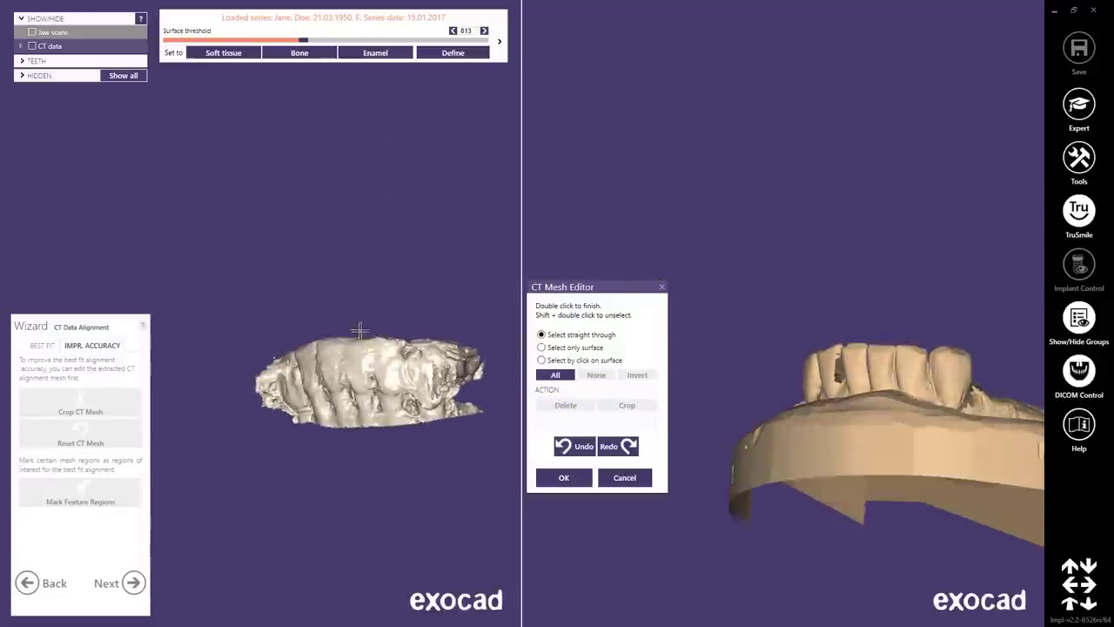
pyautogui.moveTo(242, 360); pyautogui.dragTo(278, 426)
pyautogui.doubleClick(280, 409)
pyautogui.moveTo(381, 395); pyautogui.dragTo(422, 357, button='right')
pyautogui.moveTo(428, 352)
pyautogui.mouseDown()
pyautogui.moveTo(405, 409)
pyautogui.moveTo(330, 389)
pyautogui.mouseUp()
pyautogui.doubleClick(331, 389)
pyautogui.moveTo(331, 389); pyautogui.dragTo(487, 418, button='right')
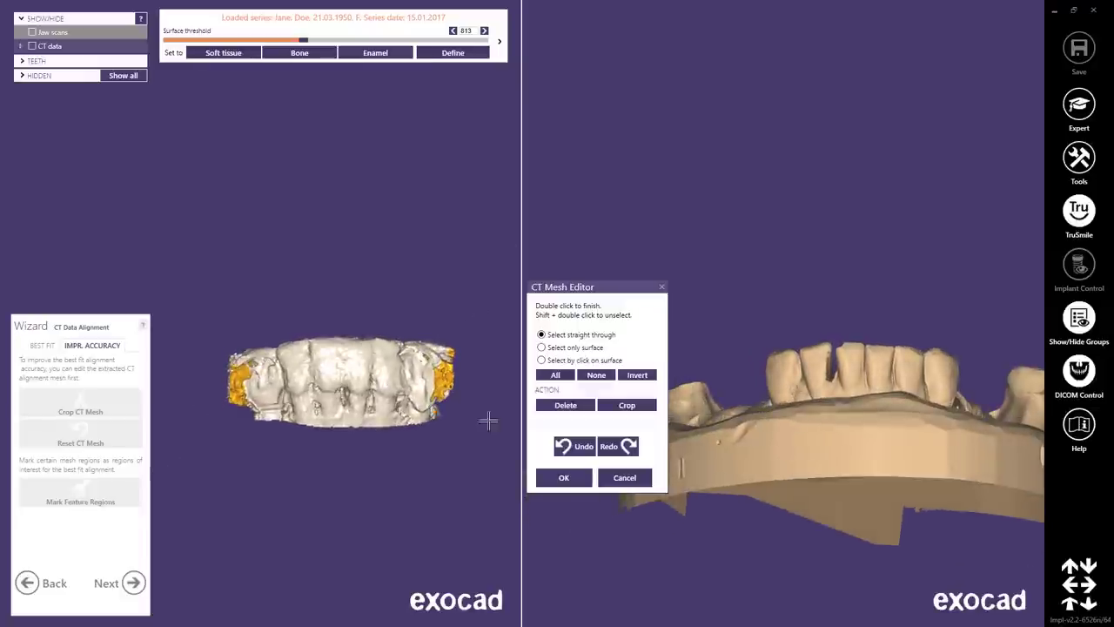
pyautogui.click(566, 404)
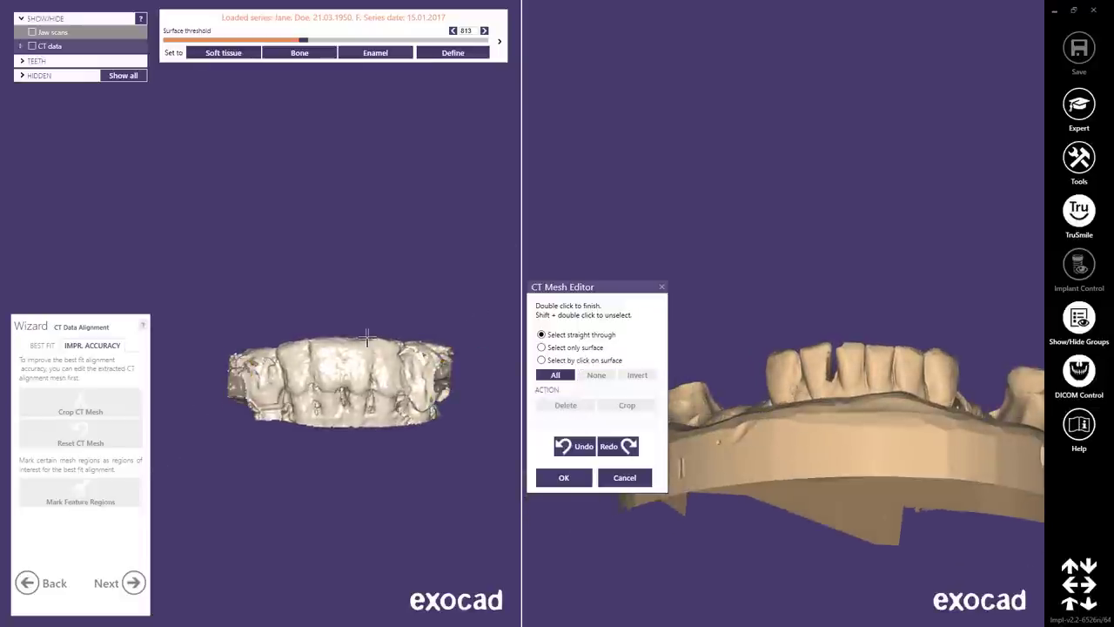
pyautogui.click(581, 478)
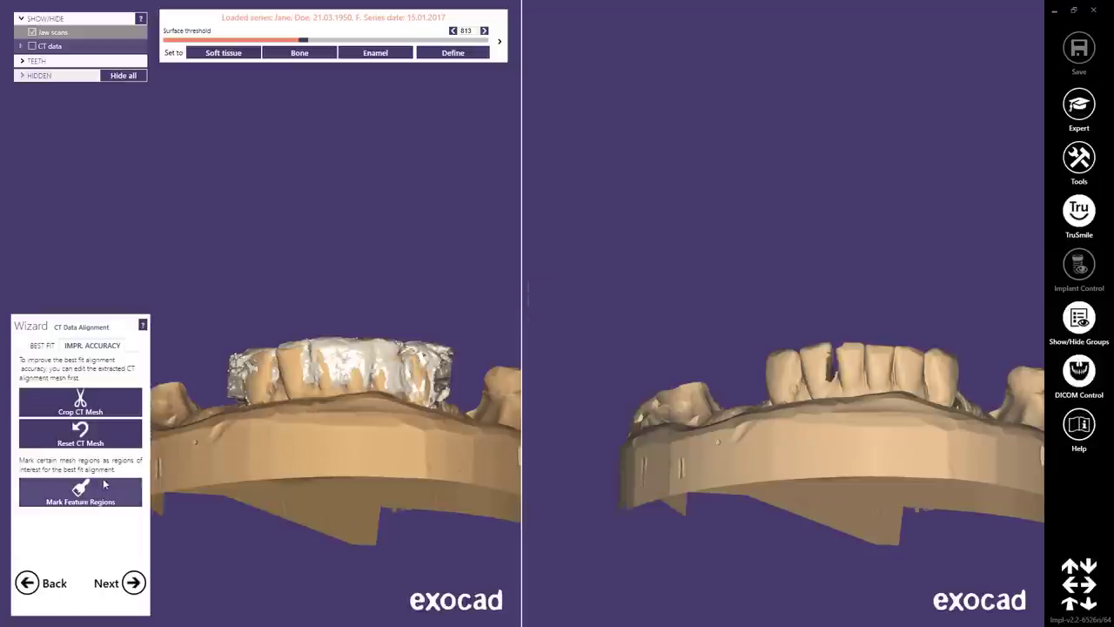
# - Paint the six lower front teeth of the jaw scan as feature regions and confirm
pyautogui.click(91, 486)
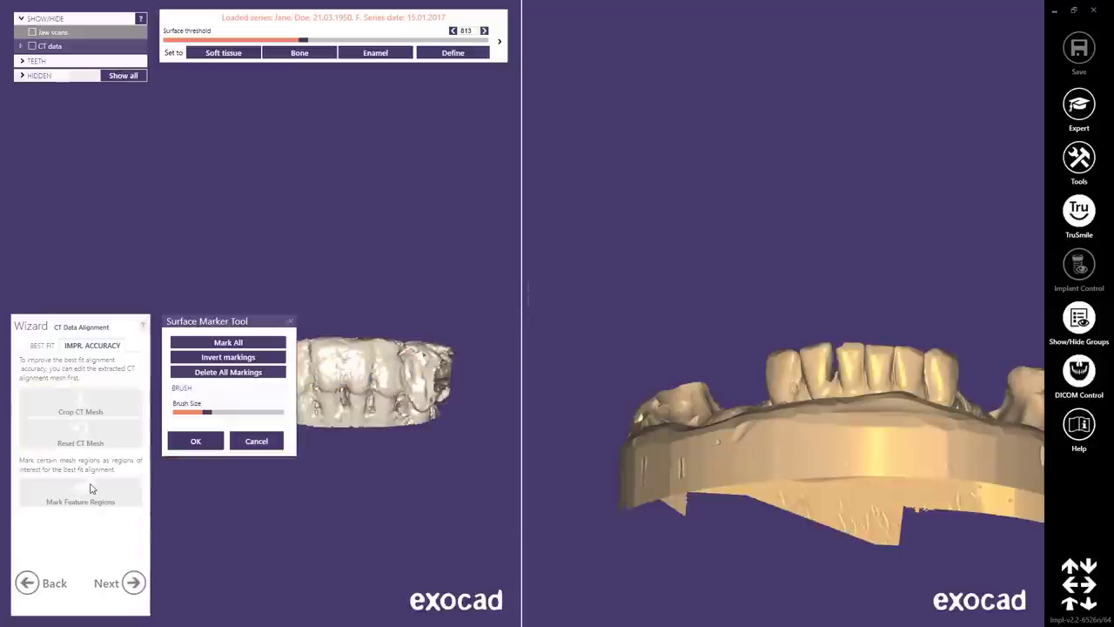
pyautogui.moveTo(235, 331); pyautogui.dragTo(429, 345)
pyautogui.moveTo(745, 339); pyautogui.dragTo(673, 273, button='right')
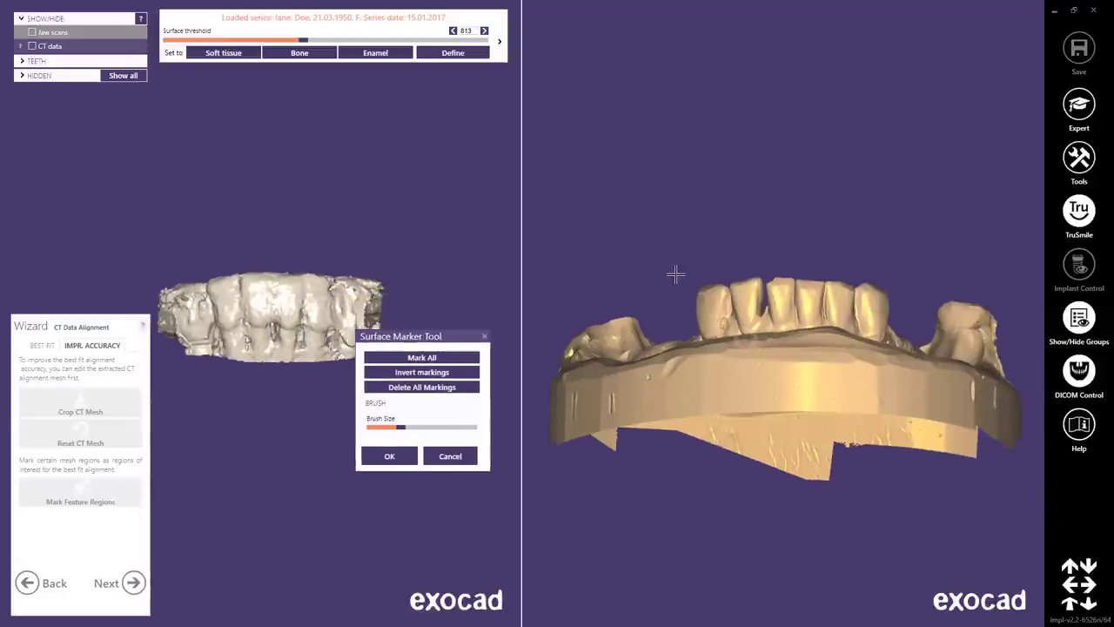
pyautogui.click(696, 317)
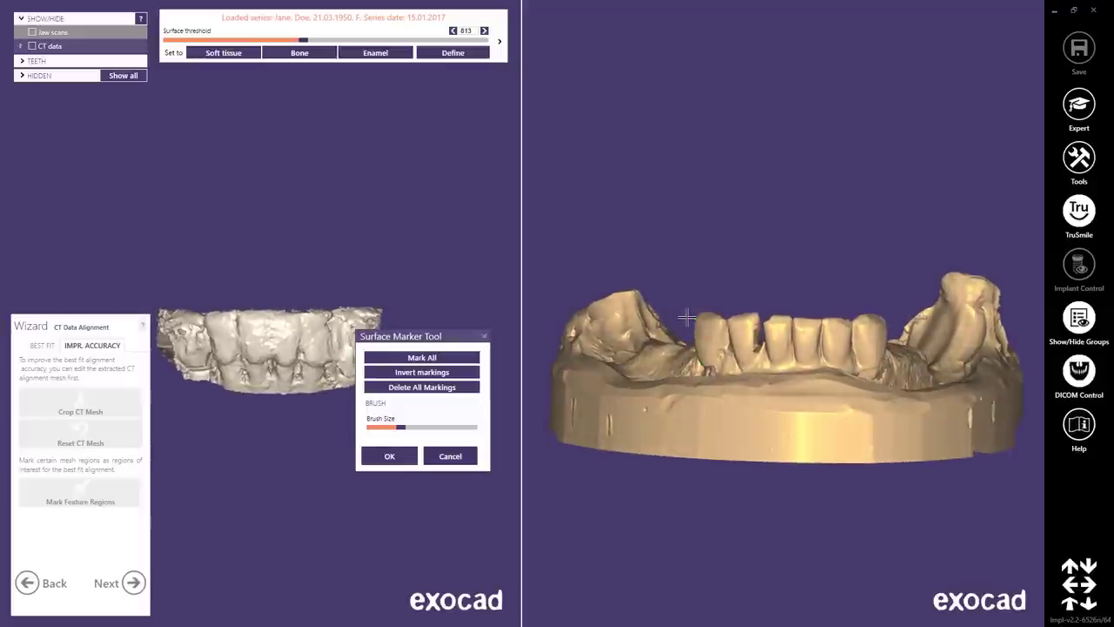
pyautogui.moveTo(688, 316)
pyautogui.mouseDown()
pyautogui.moveTo(721, 341)
pyautogui.moveTo(713, 331)
pyautogui.moveTo(703, 348)
pyautogui.moveTo(741, 323)
pyautogui.moveTo(778, 323)
pyautogui.moveTo(781, 338)
pyautogui.moveTo(842, 333)
pyautogui.moveTo(845, 345)
pyautogui.moveTo(859, 328)
pyautogui.moveTo(866, 343)
pyautogui.moveTo(876, 336)
pyautogui.moveTo(867, 365)
pyautogui.moveTo(865, 349)
pyautogui.mouseUp()
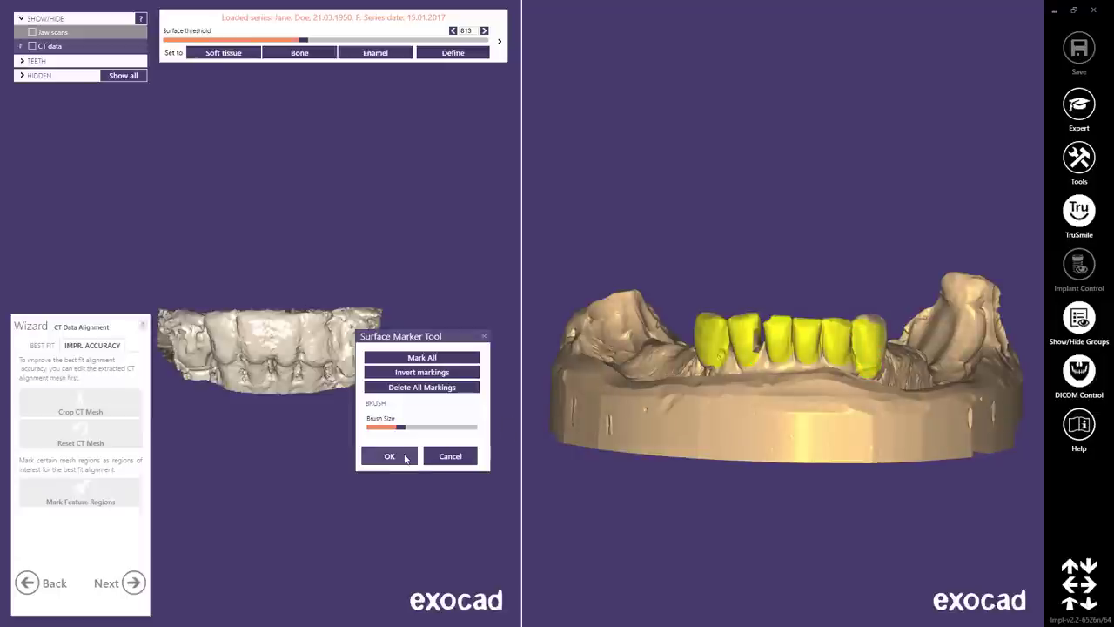
pyautogui.click(389, 456)
pyautogui.click(405, 457)
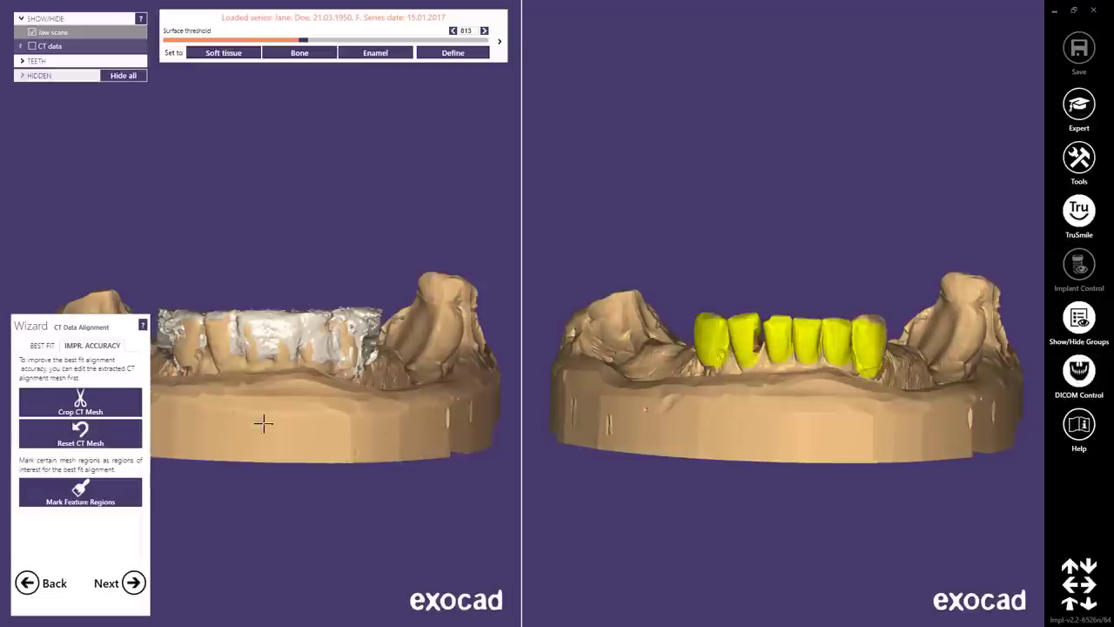
# - Rerun best fit alignment and undo the accidental threshold change from 842 back to 813
pyautogui.click(44, 345)
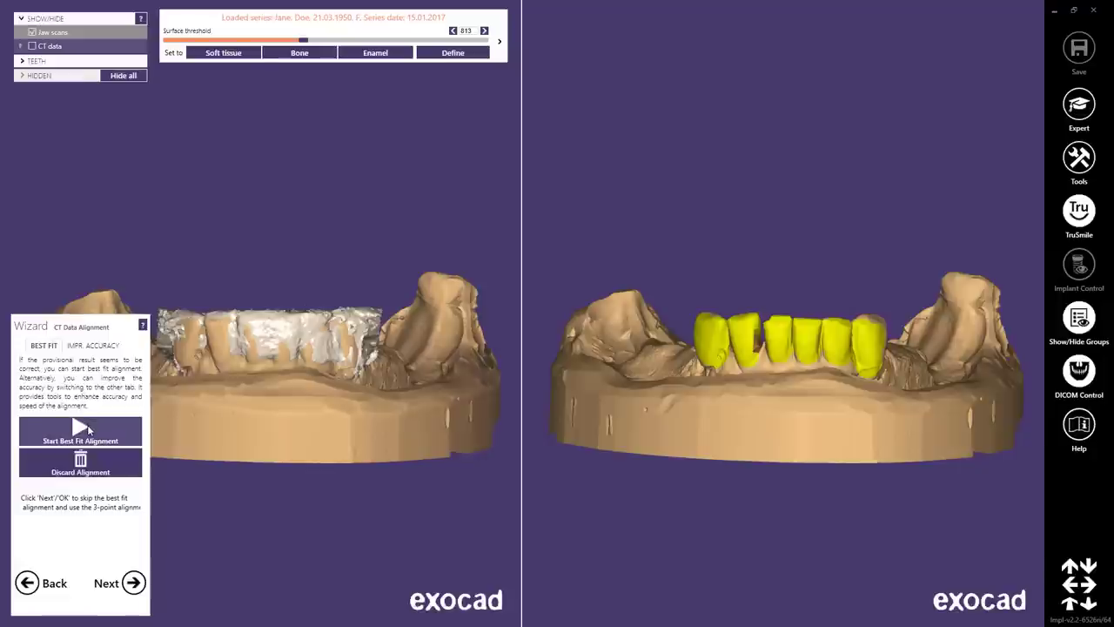
pyautogui.click(88, 428)
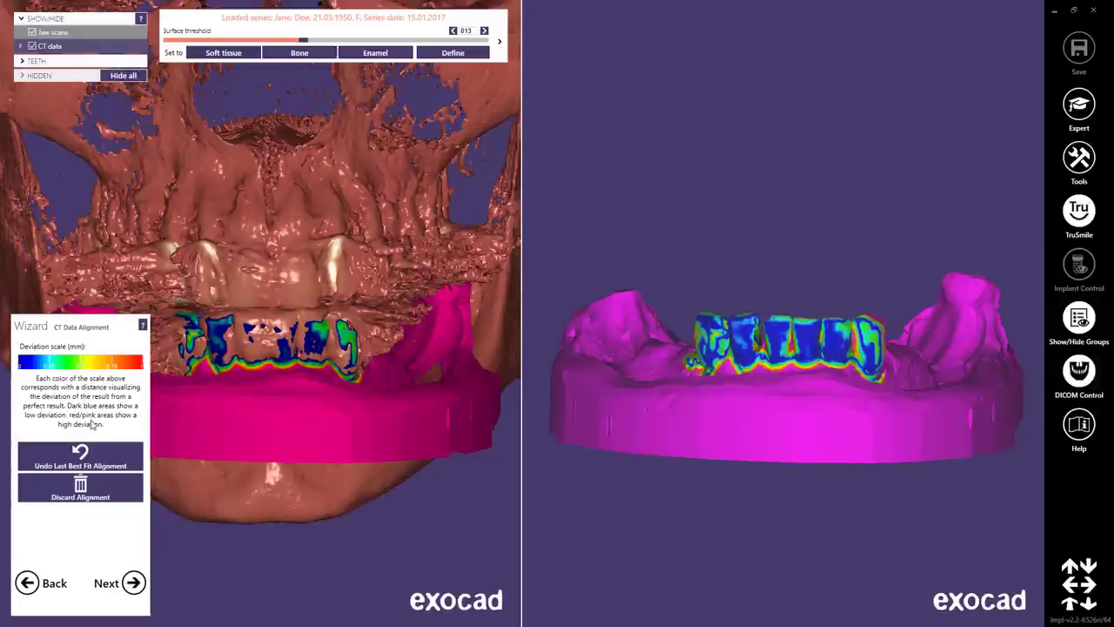
pyautogui.click(306, 41)
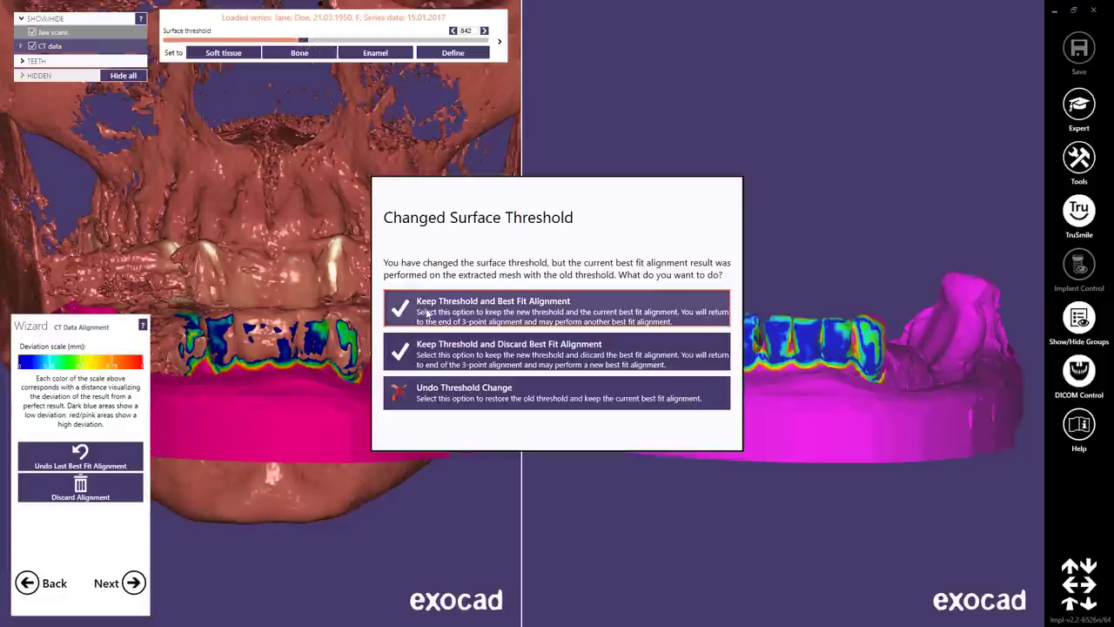
pyautogui.click(430, 392)
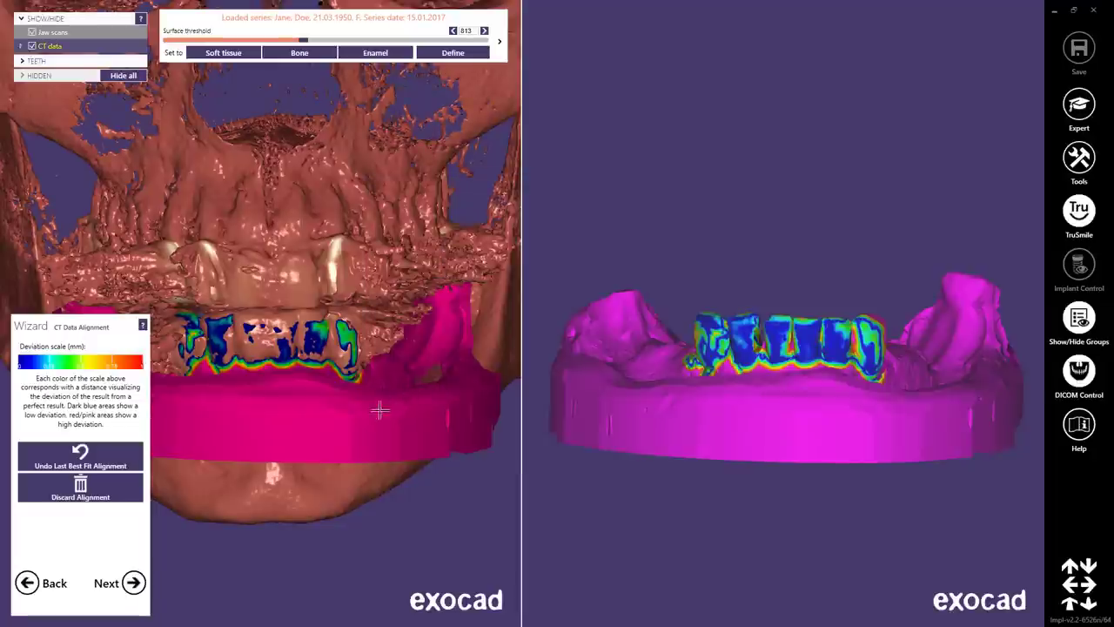
# - Rate the alignment result Acceptable to reach the Define Panoramic Curve step
pyautogui.click(135, 583)
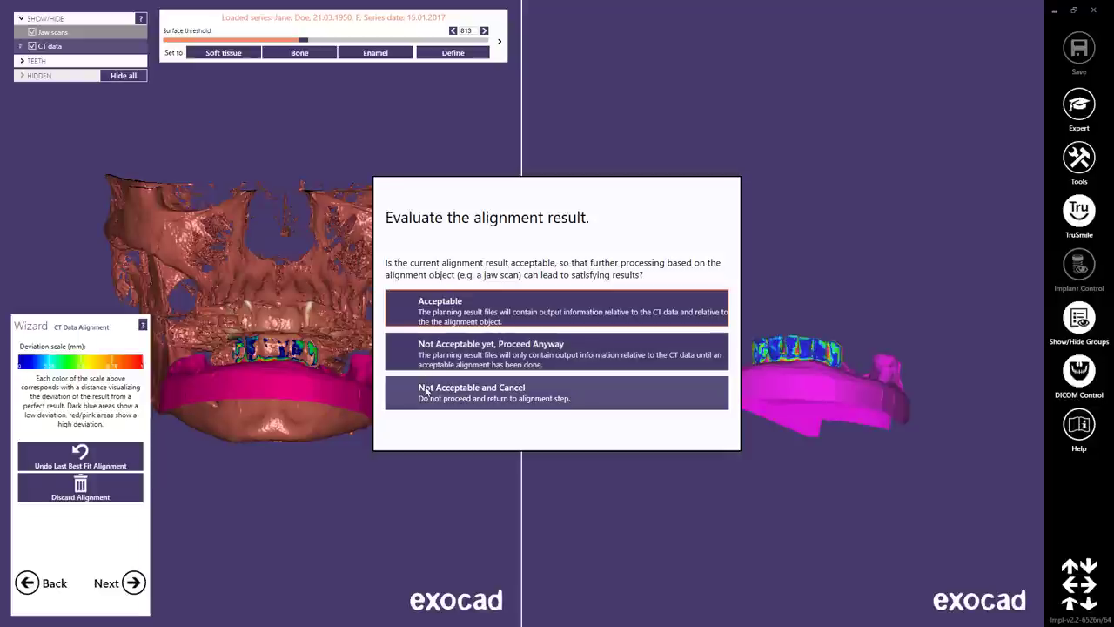
pyautogui.click(421, 301)
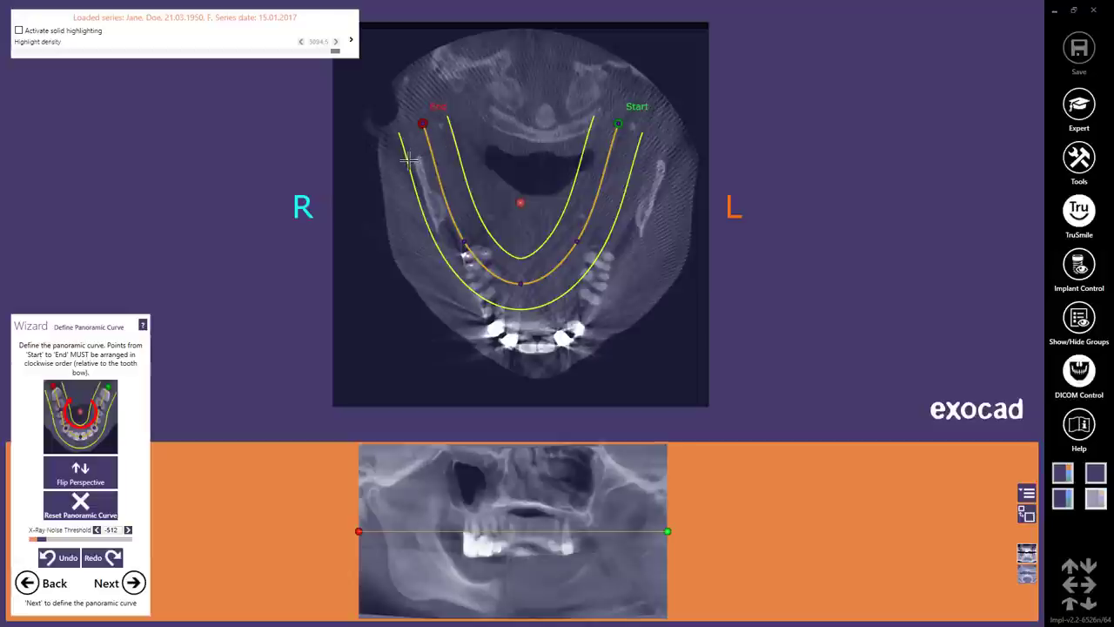
# - Scroll the axial slices down to the lower jaw and drag the panoramic curve onto the mandibular arch
pyautogui.scroll(-5, 408, 159)
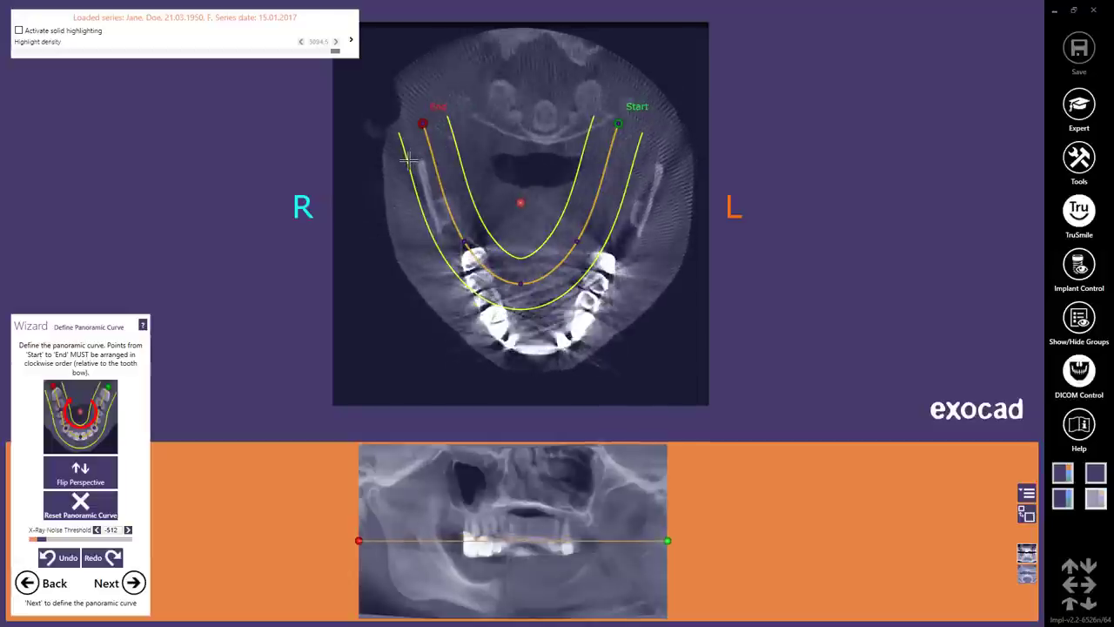
pyautogui.scroll(6, 407, 159)
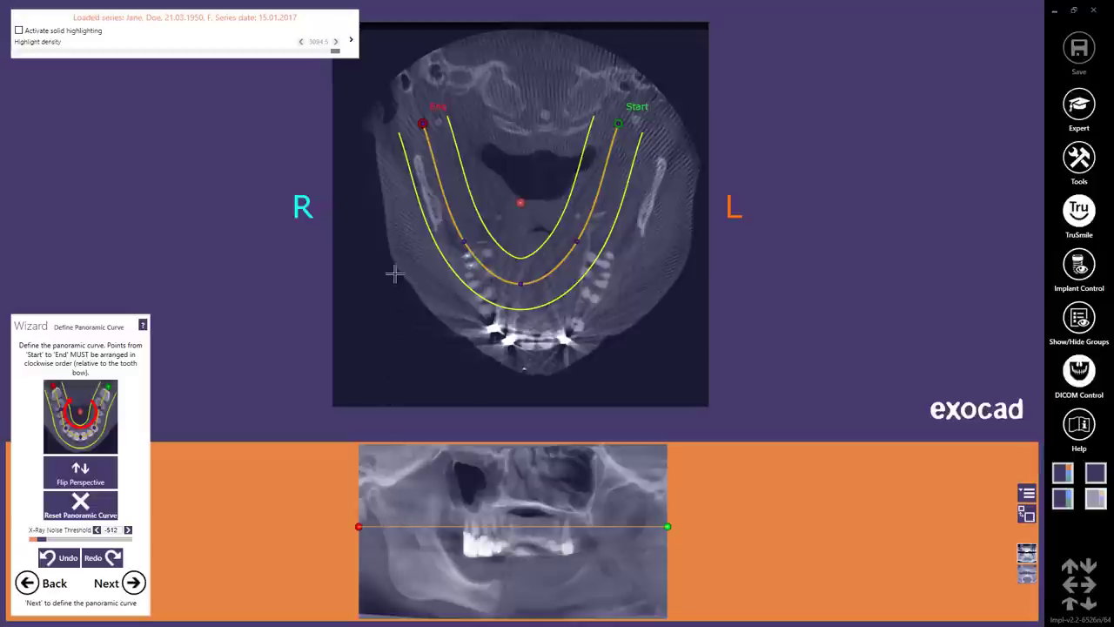
pyautogui.scroll(-3, 396, 263)
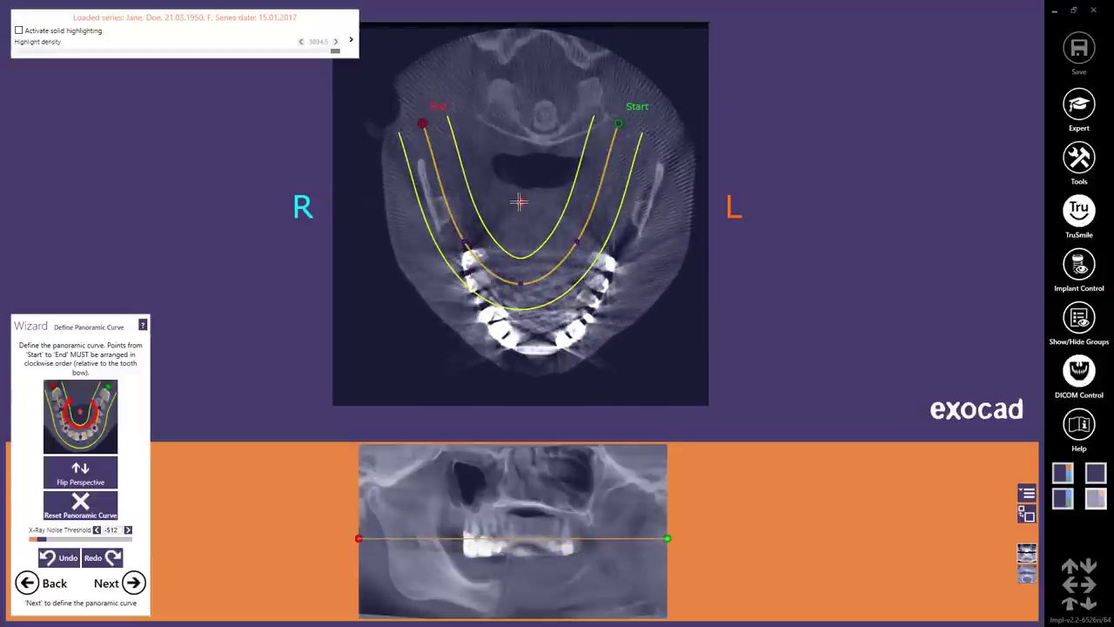
pyautogui.scroll(-10, 519, 203)
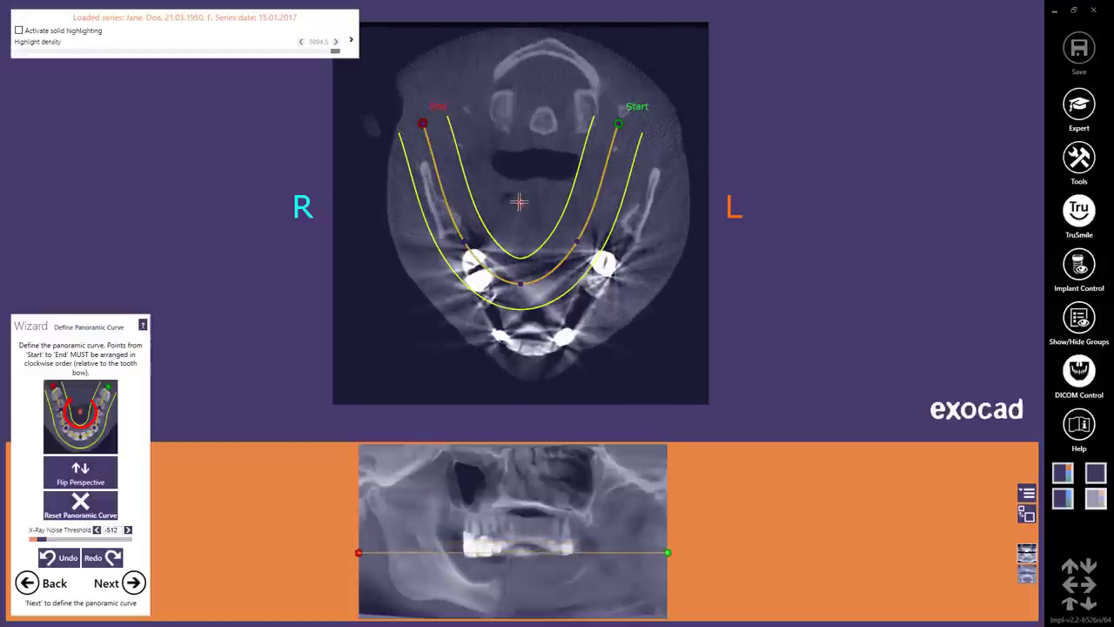
pyautogui.moveTo(519, 203); pyautogui.dragTo(541, 258)
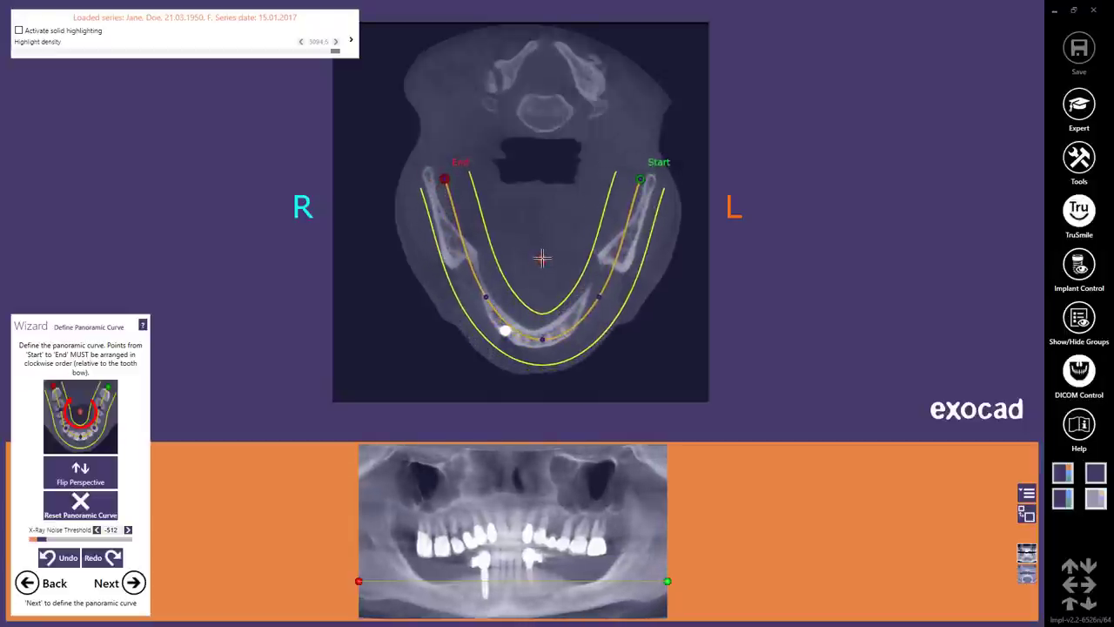
pyautogui.scroll(-2, 541, 257)
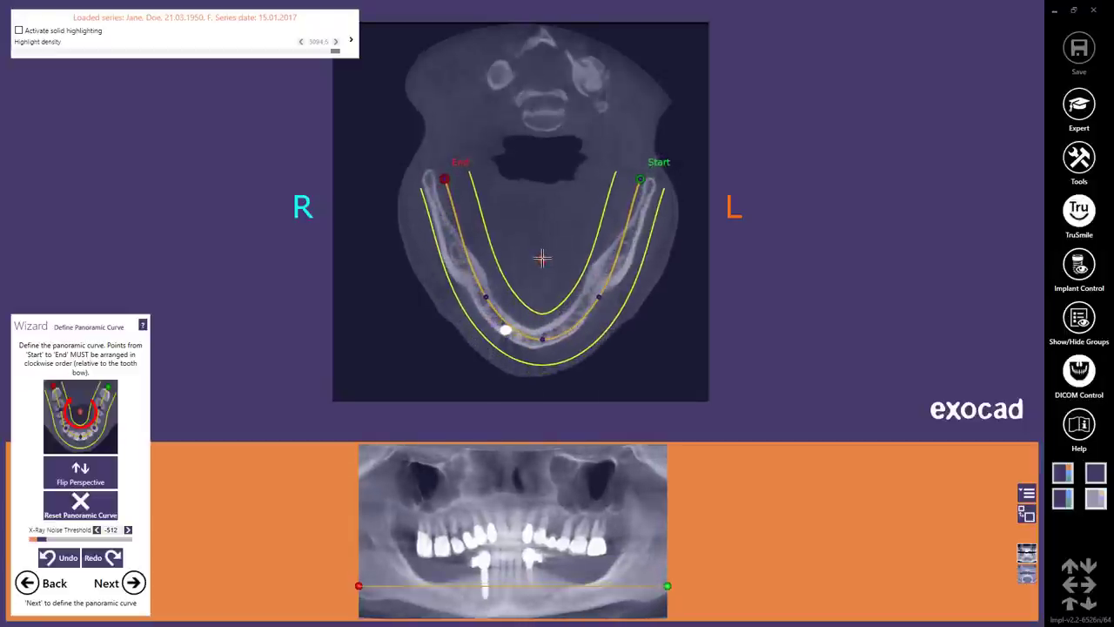
# - Center the panoramic curve and fit its Start point and left-side control points to the jawbone
pyautogui.moveTo(542, 258); pyautogui.dragTo(534, 258)
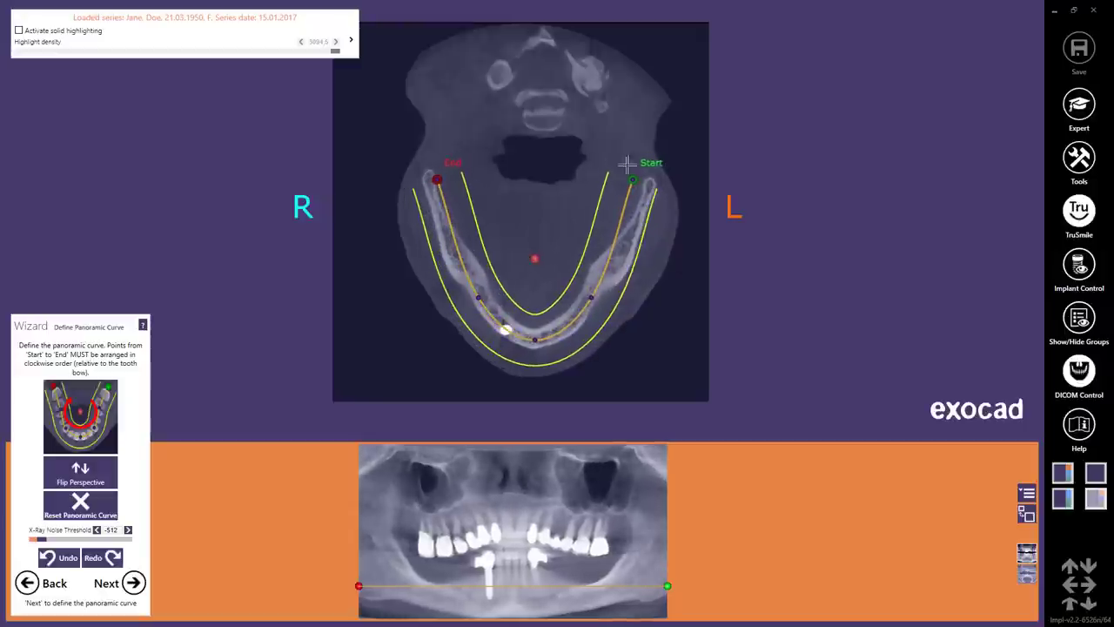
pyautogui.moveTo(633, 180); pyautogui.dragTo(650, 185)
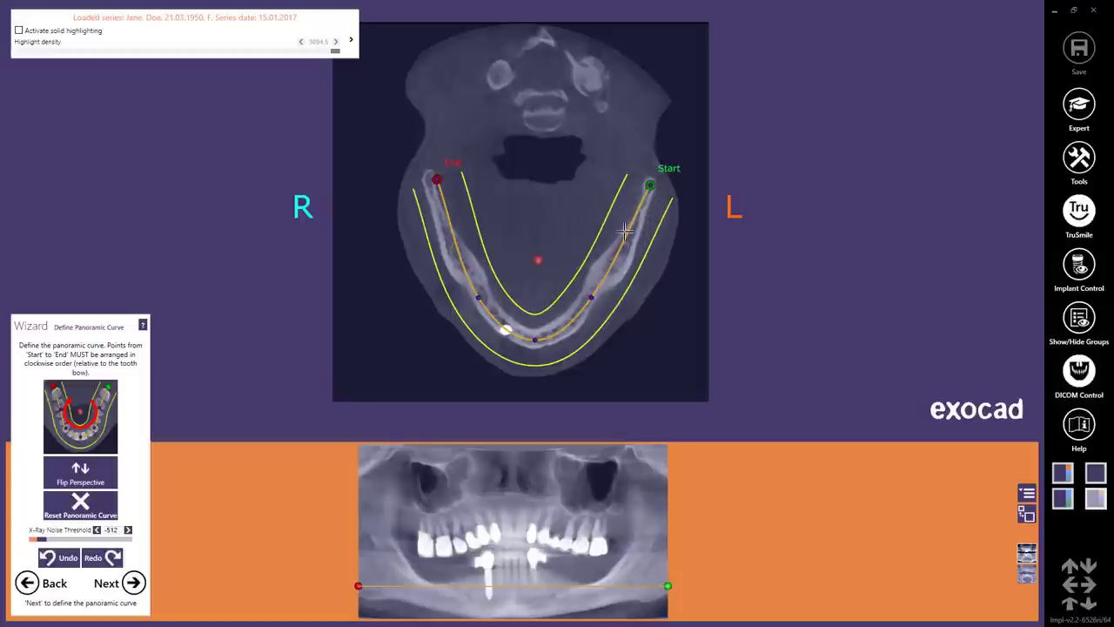
pyautogui.moveTo(590, 298); pyautogui.dragTo(581, 309)
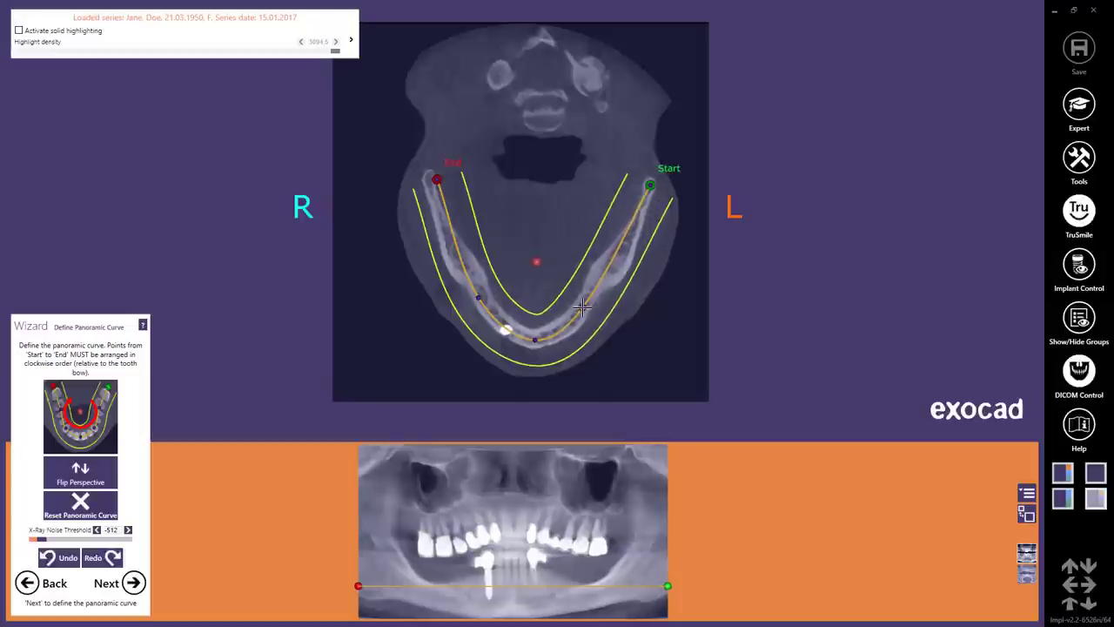
pyautogui.moveTo(614, 256); pyautogui.dragTo(620, 250)
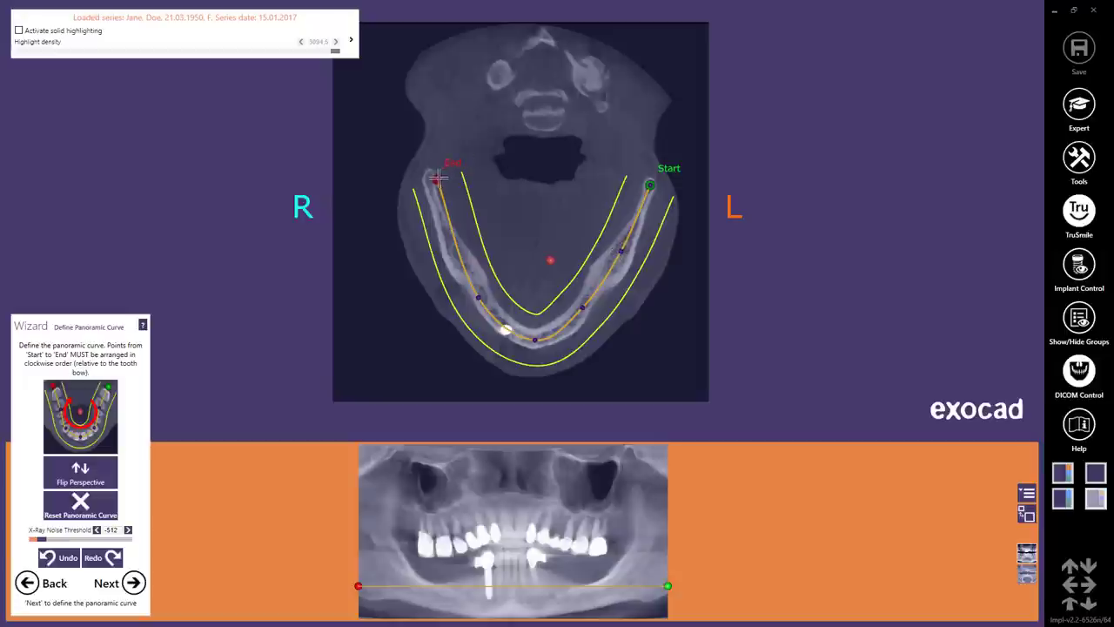
# - Fit the End point and right-side curve to the jawbone, raise the X-Ray Noise Threshold, and advance
pyautogui.moveTo(436, 180); pyautogui.dragTo(428, 176)
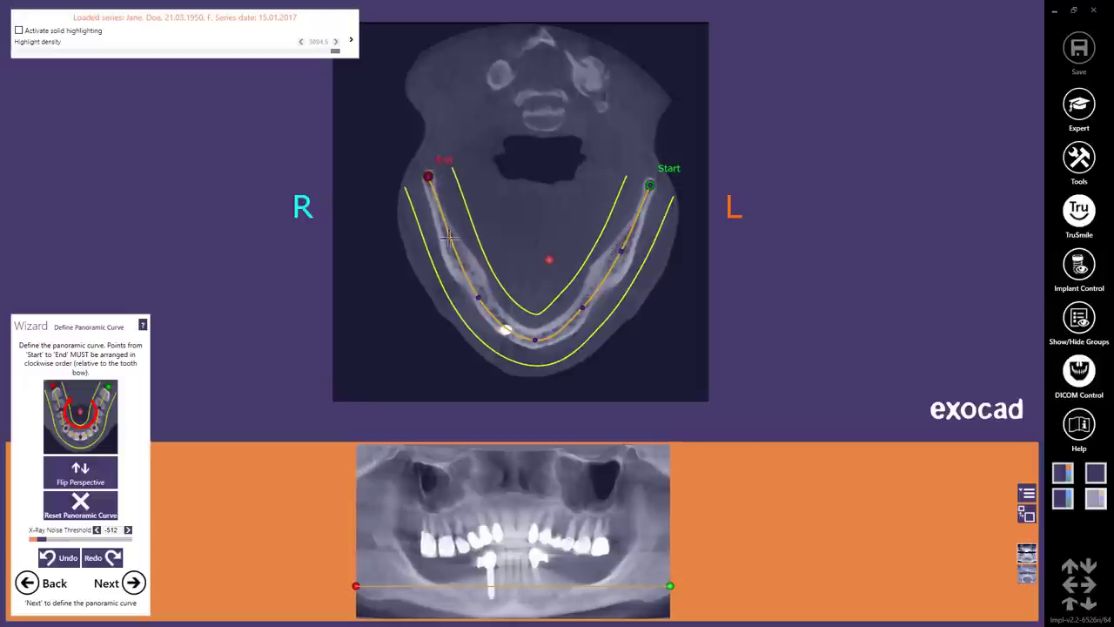
pyautogui.moveTo(483, 301); pyautogui.dragTo(485, 303)
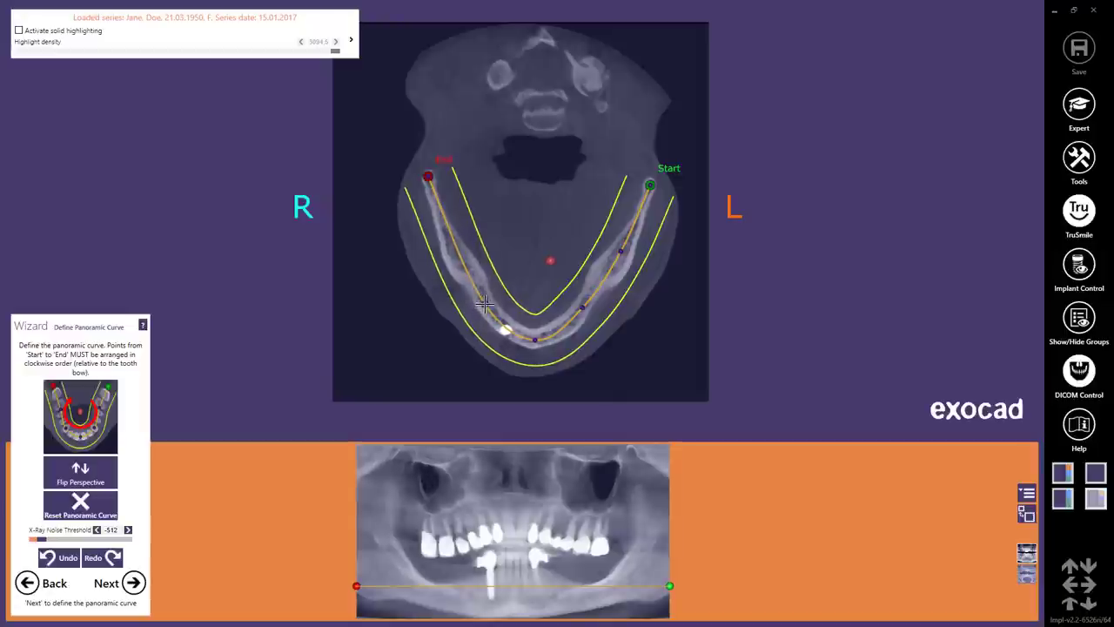
pyautogui.moveTo(457, 250); pyautogui.dragTo(452, 254)
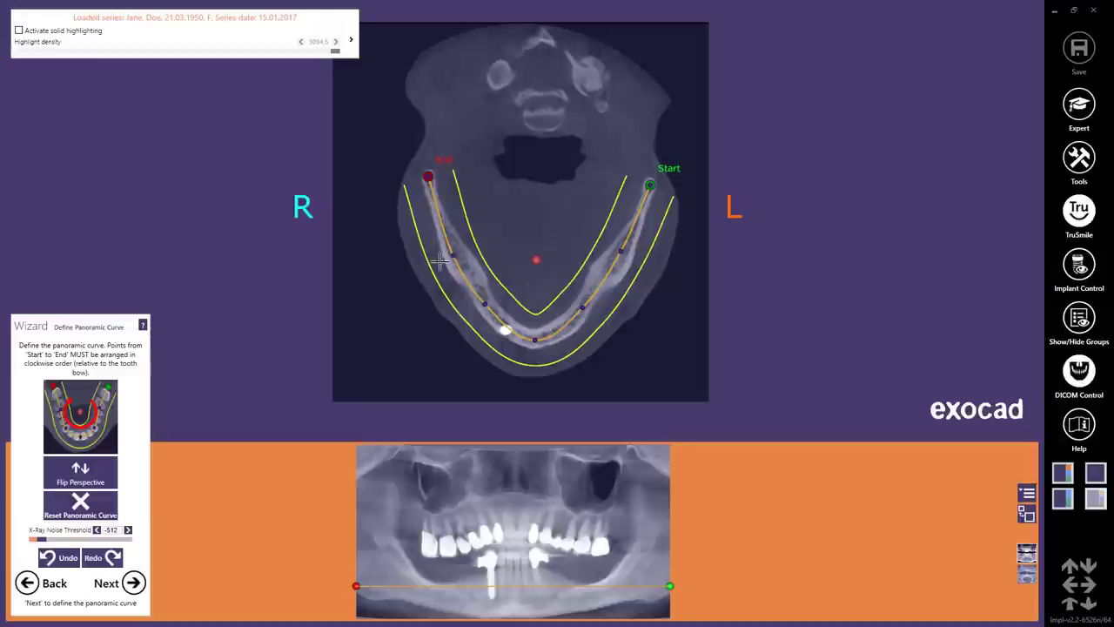
pyautogui.hotkey('ctrl', 'z')
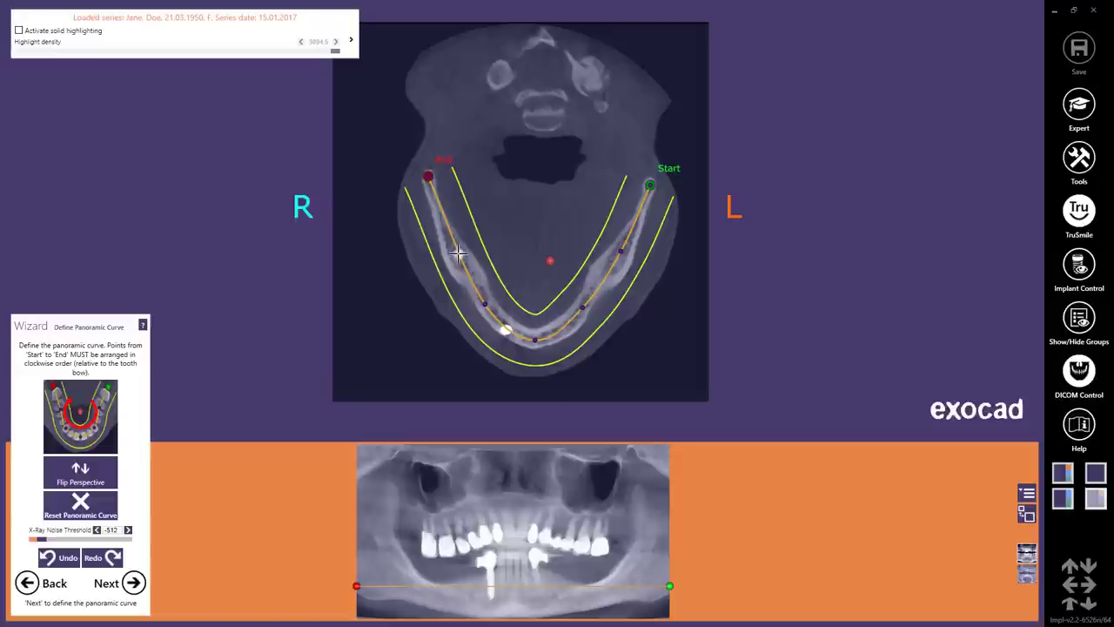
pyautogui.hotkey('ctrl', 'y')
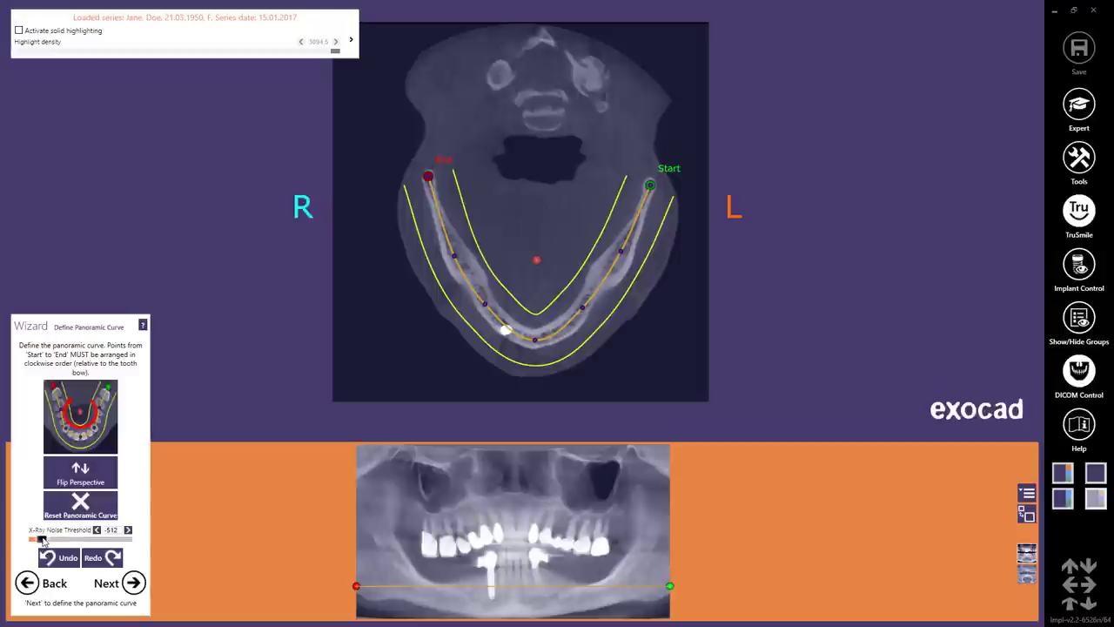
pyautogui.moveTo(40, 539); pyautogui.dragTo(52, 543)
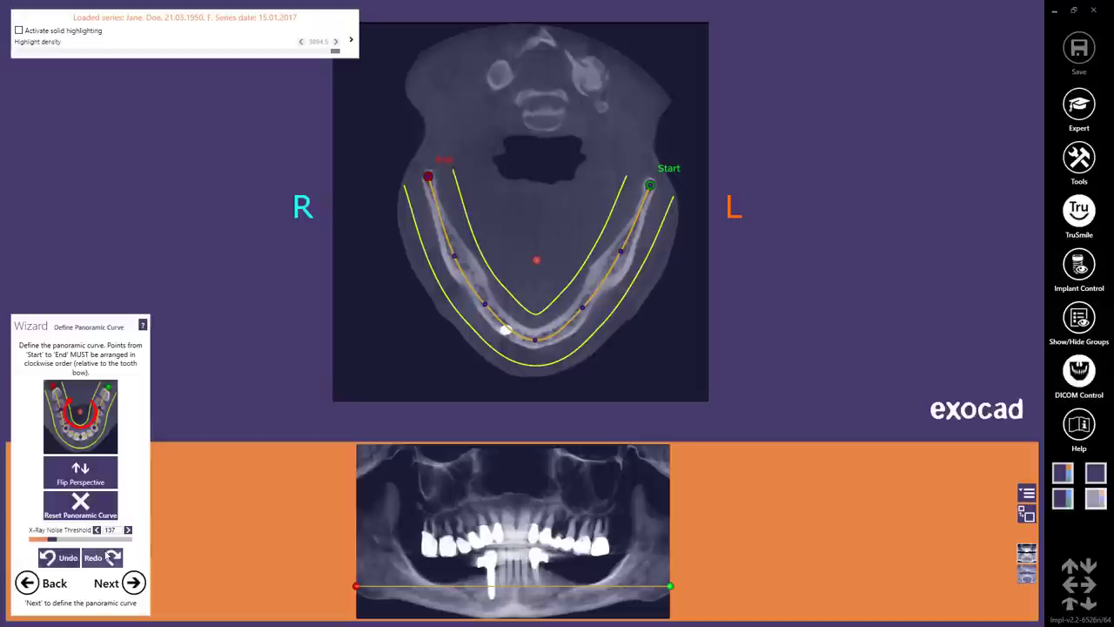
pyautogui.click(135, 583)
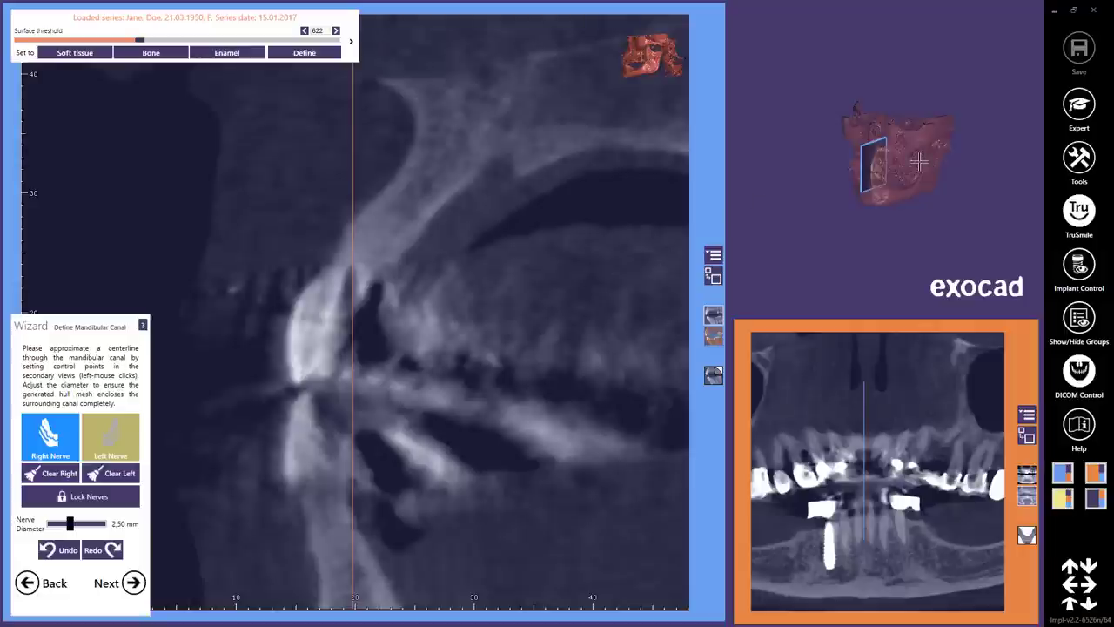
# - Zoom into the 3-D jaw model and bring up the Show/Hide Groups list
pyautogui.scroll(4, 913, 157)
pyautogui.scroll(3, 913, 156)
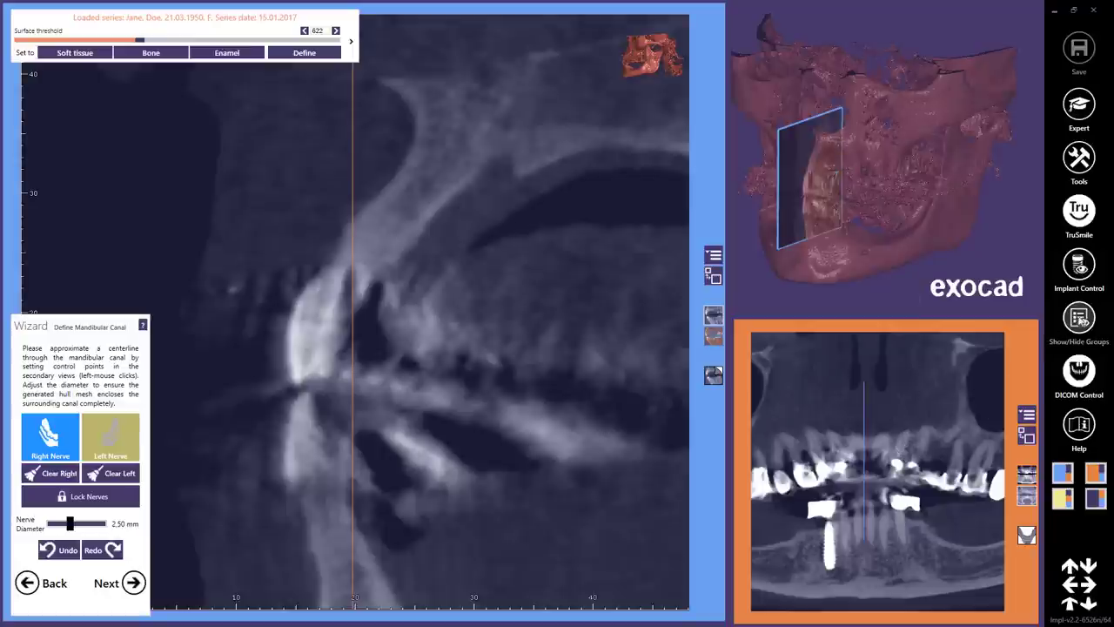
pyautogui.click(1079, 319)
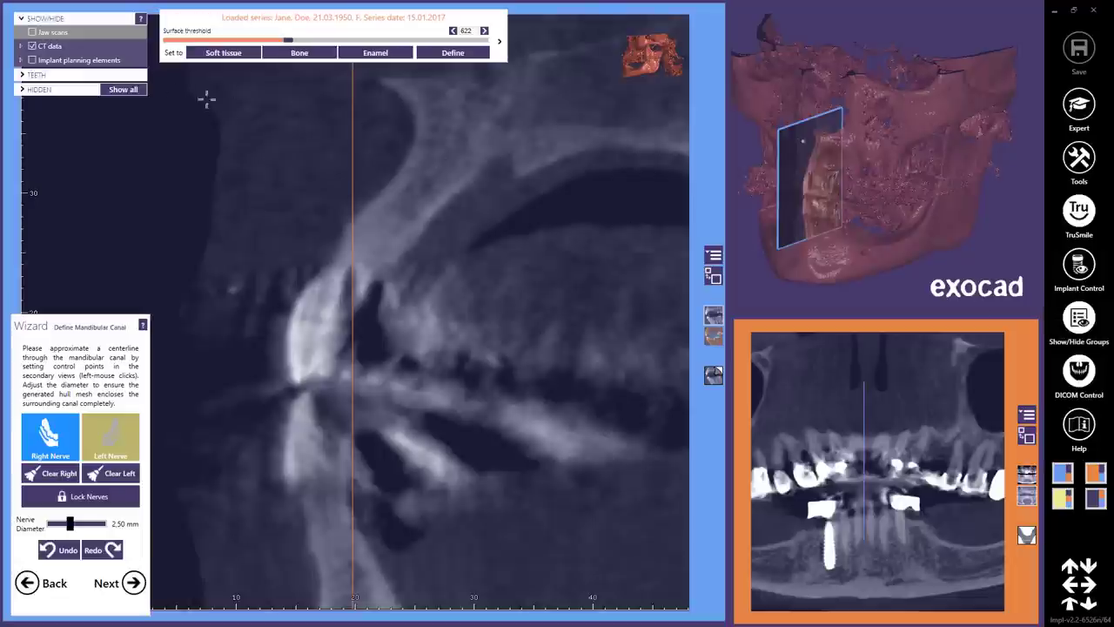
# - Show the implant planning elements and set the cross-section to a point along the arch
pyautogui.click(33, 60)
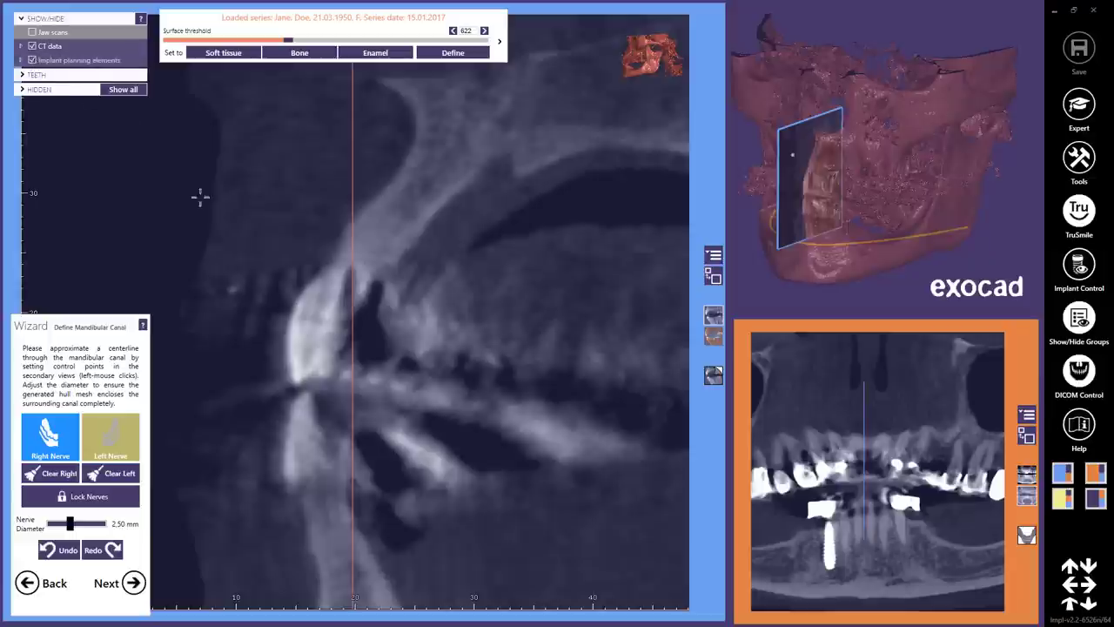
pyautogui.scroll(-3, 374, 281)
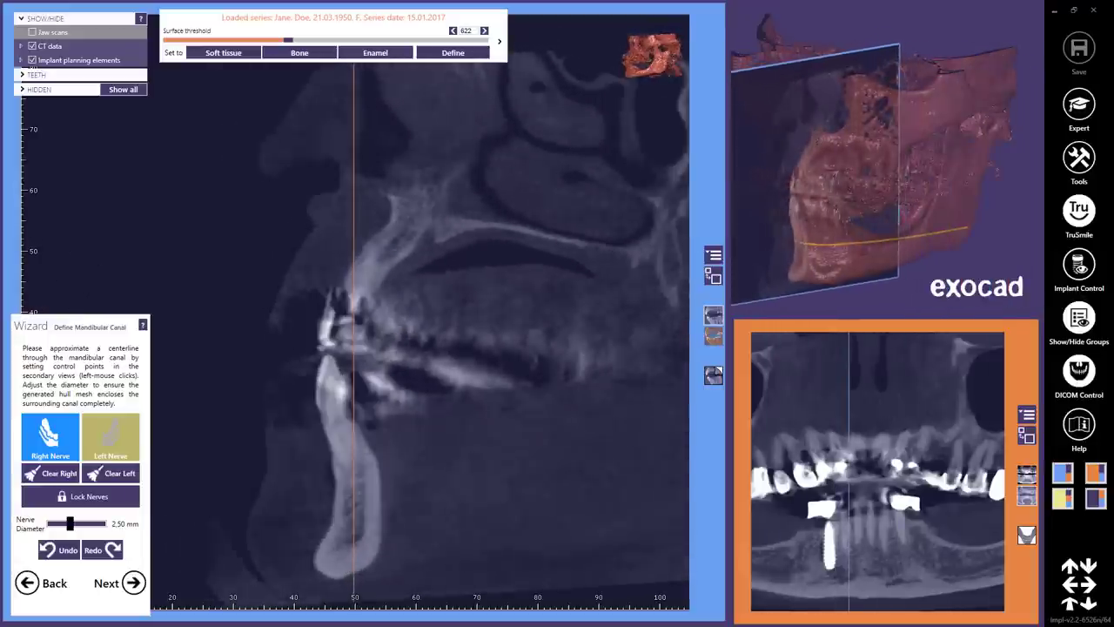
pyautogui.click(862, 250)
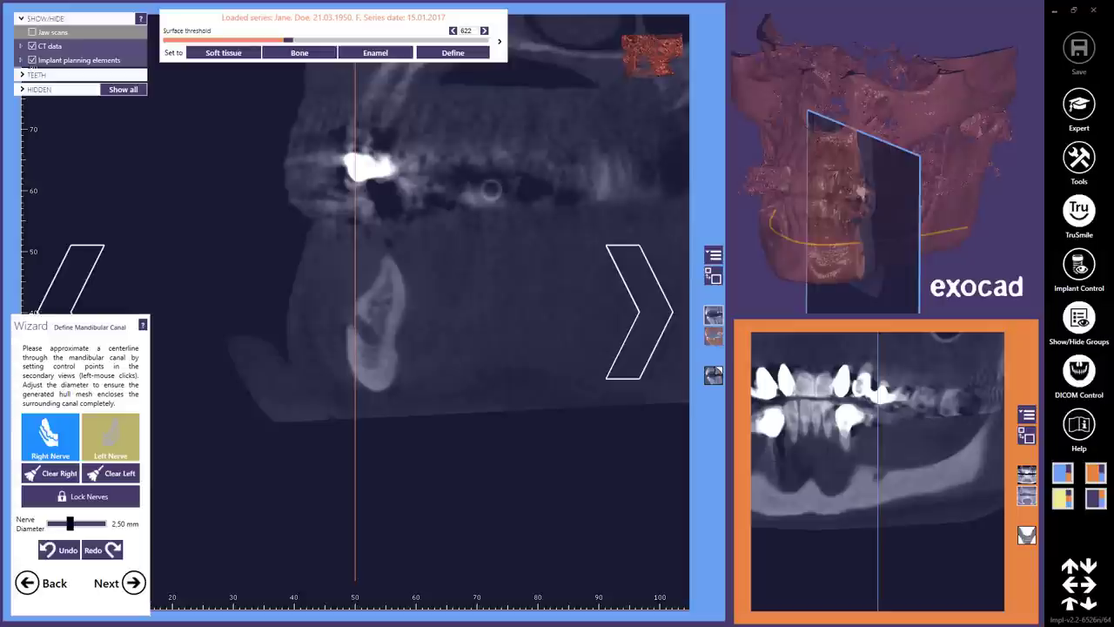
pyautogui.scroll(-1, 495, 183)
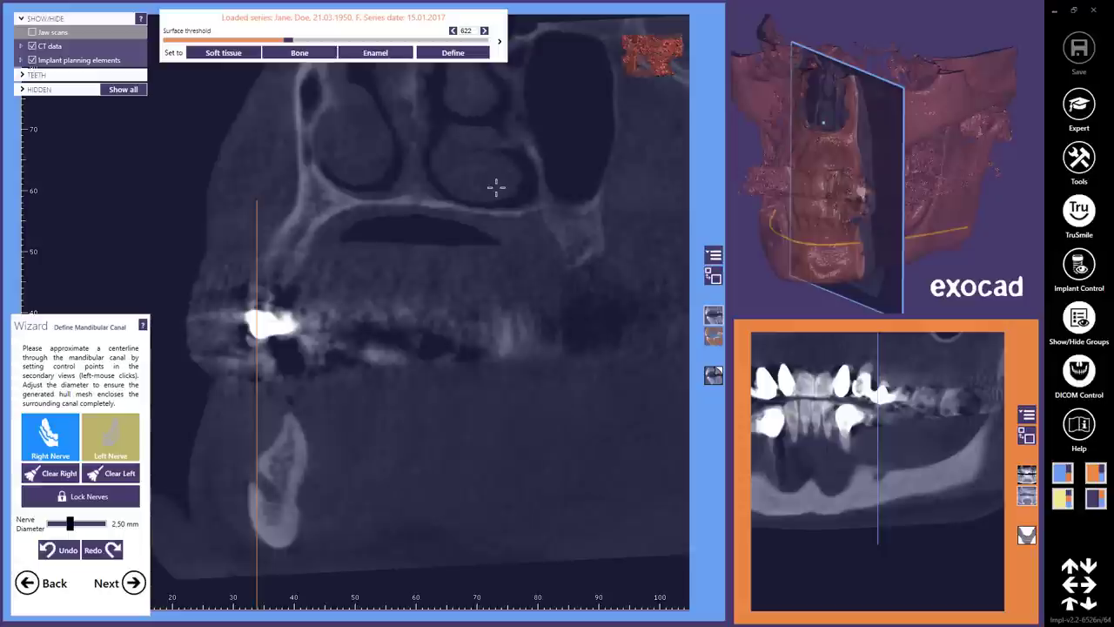
# - Briefly show the jaw scans, hide them again, and expand the full CT view settings
pyautogui.click(33, 32)
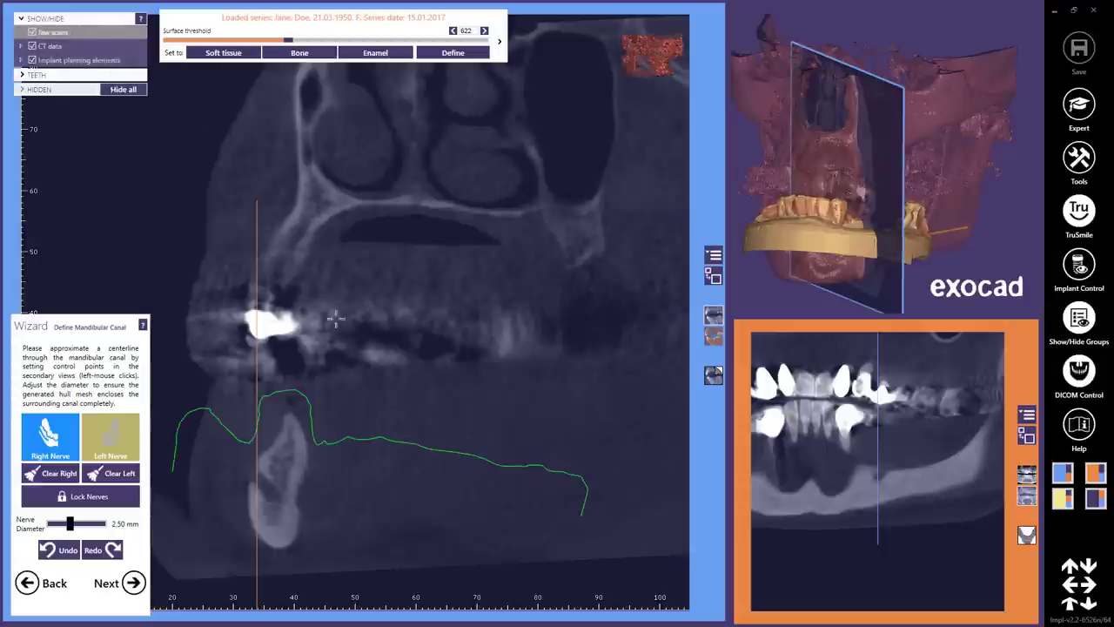
pyautogui.scroll(-2, 378, 323)
pyautogui.scroll(-3, 418, 313)
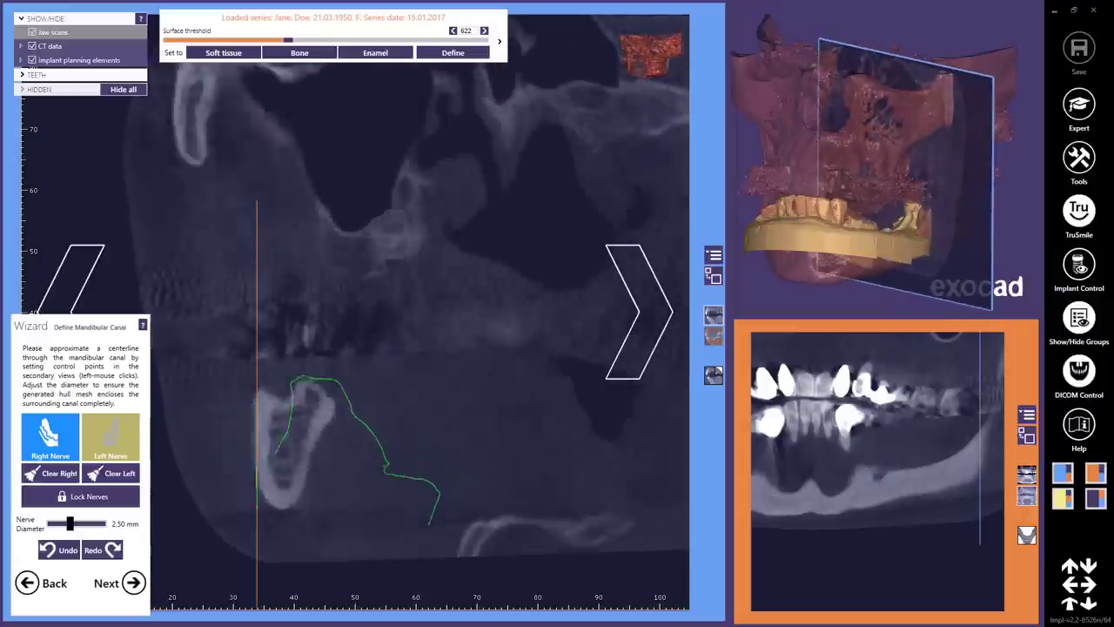
pyautogui.scroll(4, 418, 313)
pyautogui.scroll(2, 418, 313)
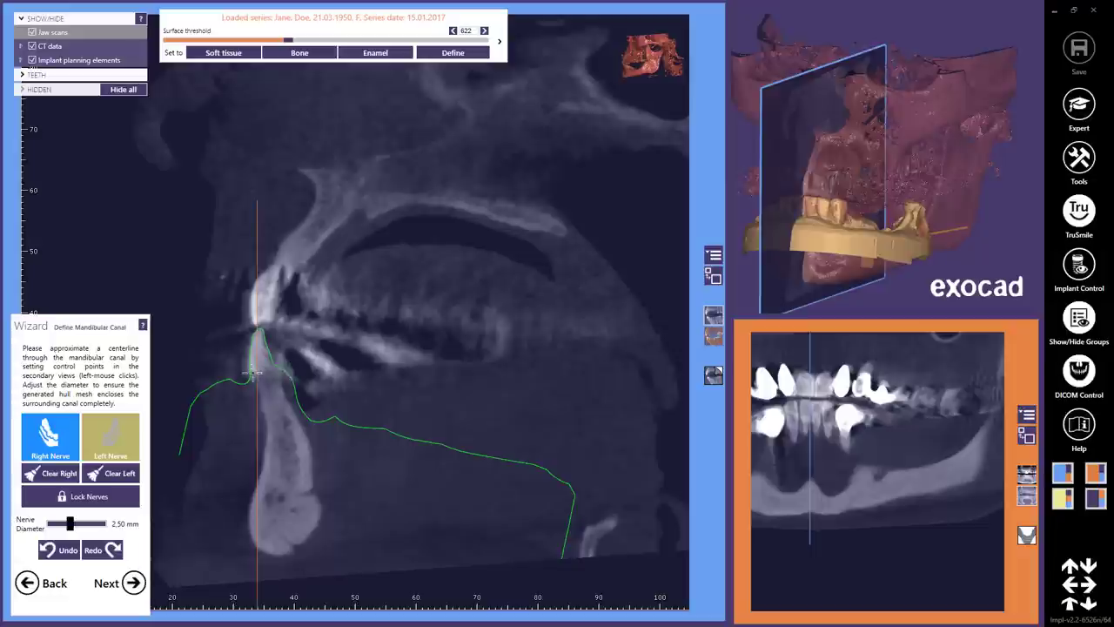
pyautogui.moveTo(250, 373); pyautogui.dragTo(247, 370)
pyautogui.click(33, 32)
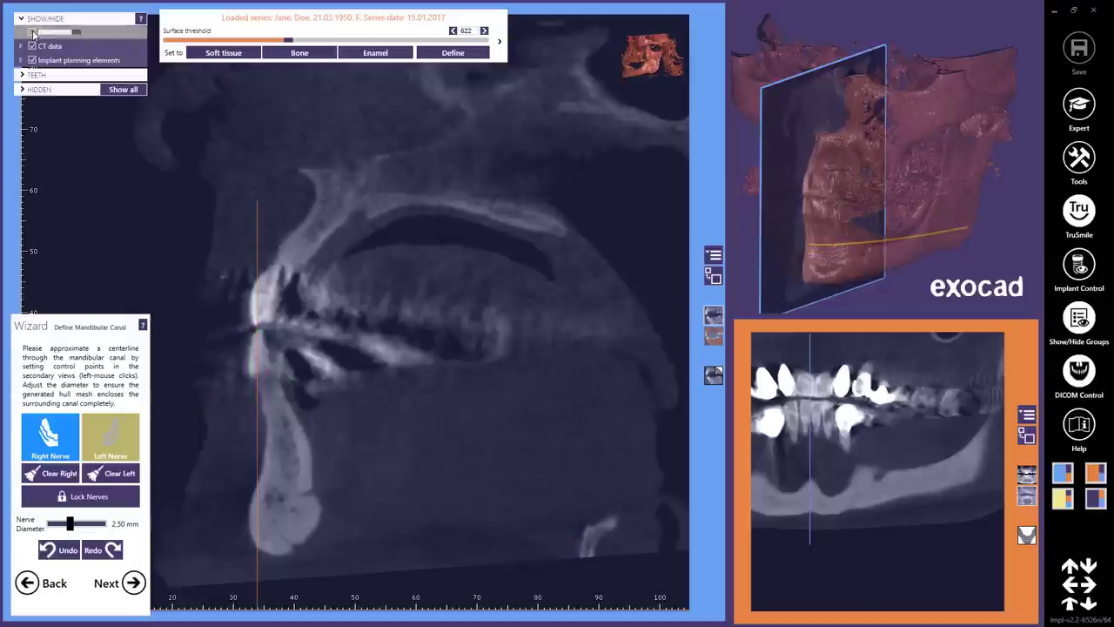
pyautogui.click(505, 44)
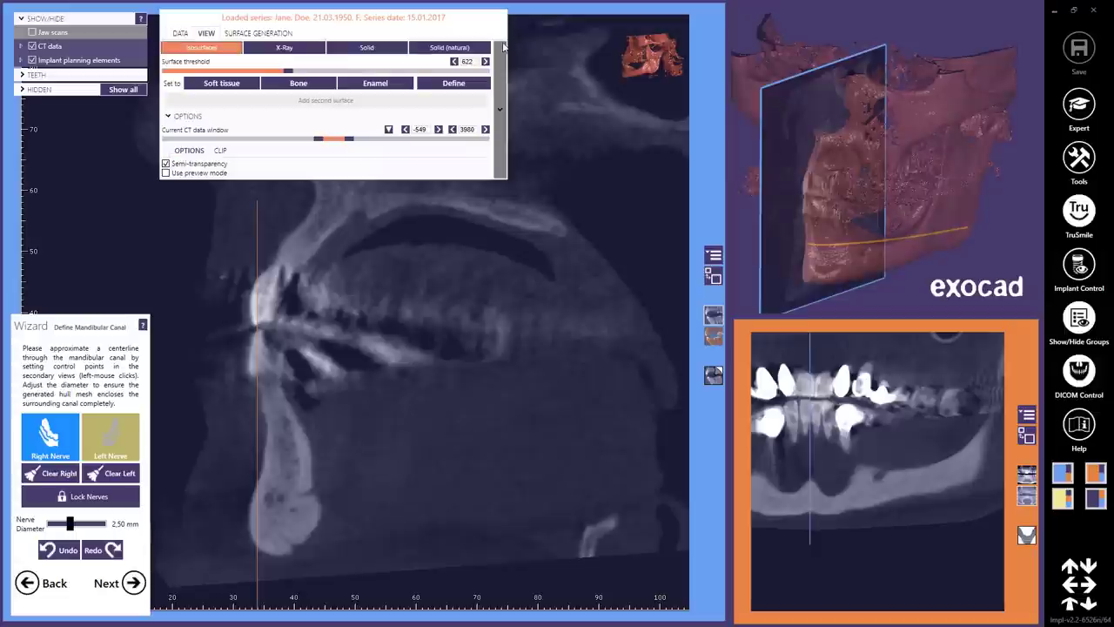
# - Widen the CT data window to roughly -696 to 3373 and collapse the view settings
pyautogui.moveTo(322, 140); pyautogui.dragTo(346, 146)
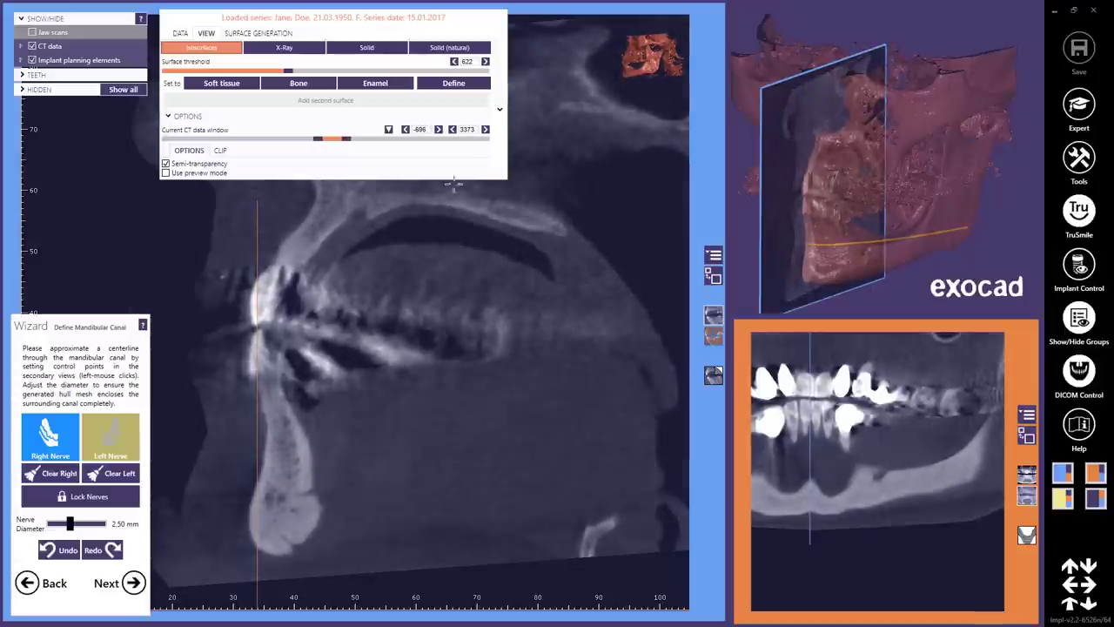
pyautogui.click(500, 109)
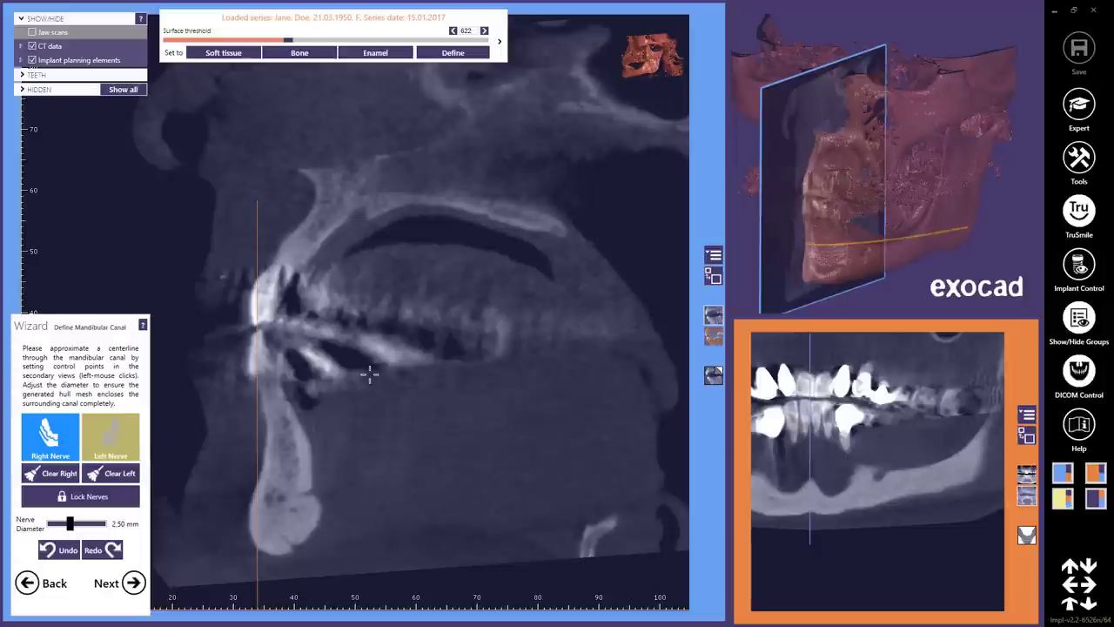
# - Zoom and rotate the 3-D skull, then place the first right nerve canal points in the cross-sections
pyautogui.scroll(5, 369, 374)
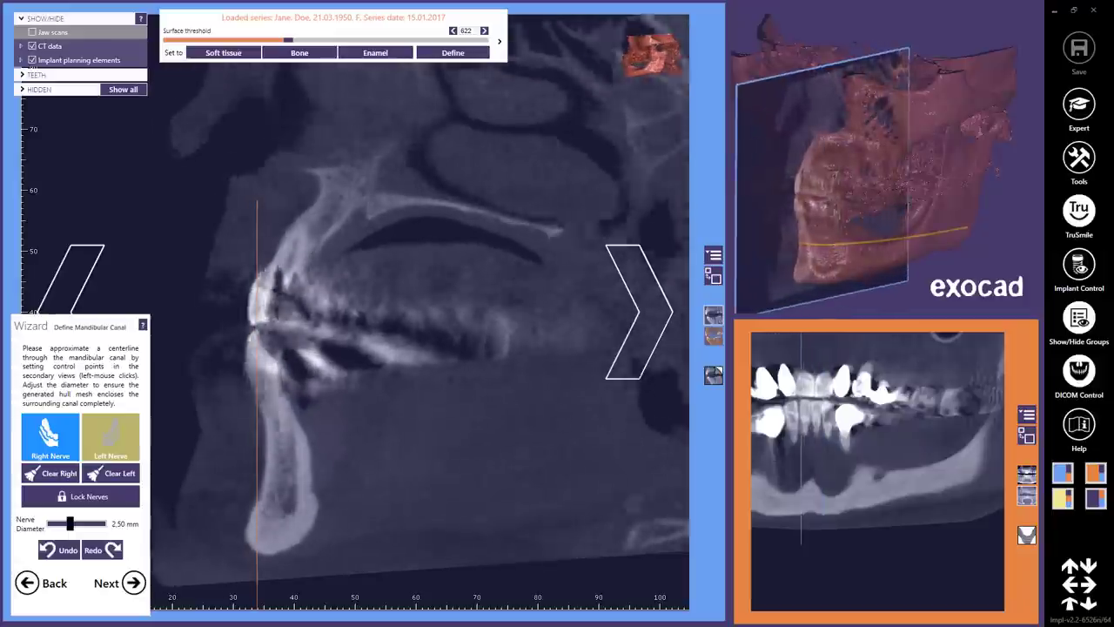
pyautogui.scroll(5, 369, 374)
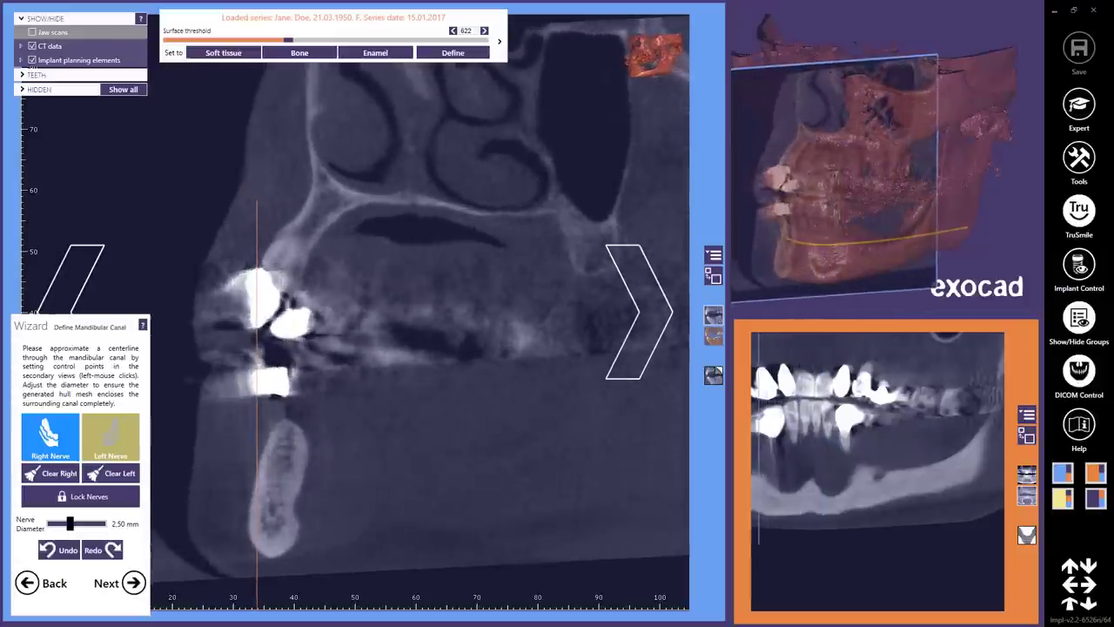
pyautogui.scroll(5, 369, 375)
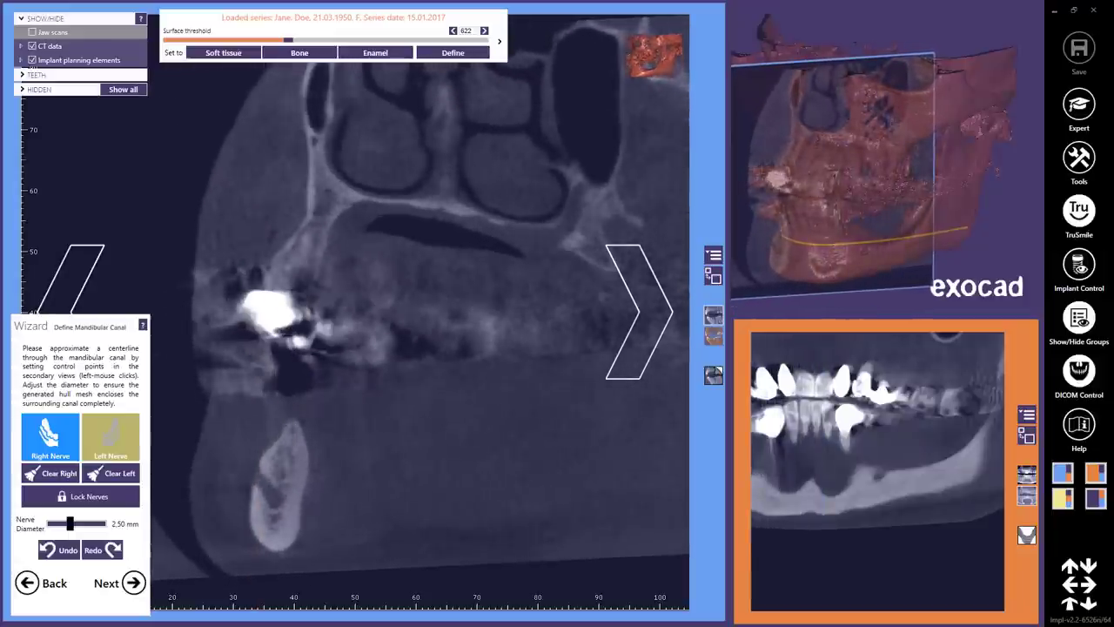
pyautogui.moveTo(789, 240); pyautogui.dragTo(796, 235, button='right')
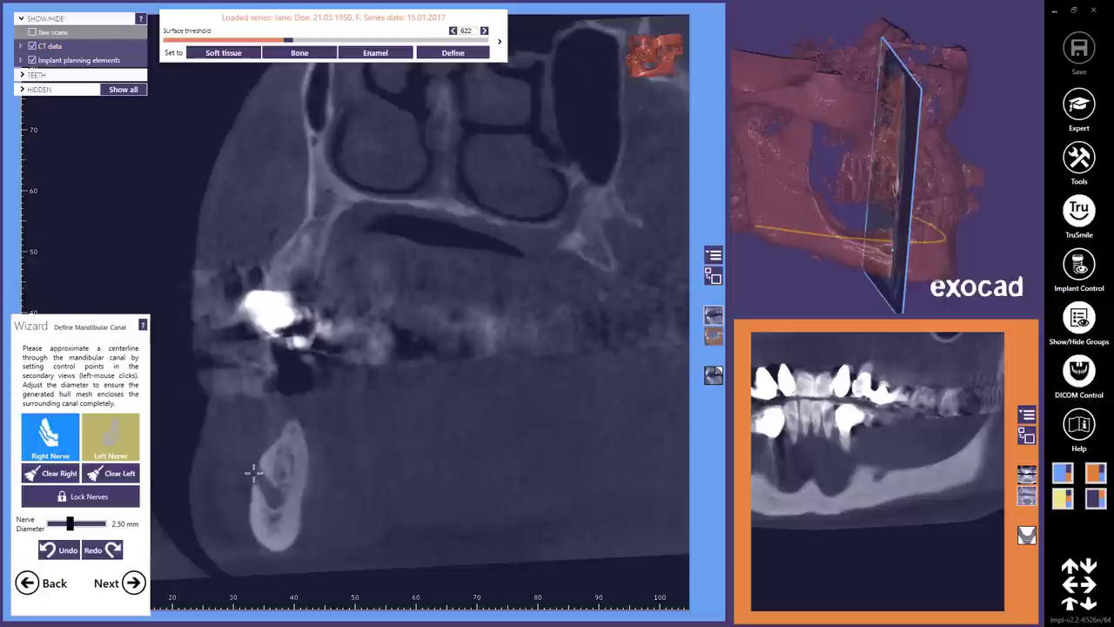
pyautogui.click(254, 473)
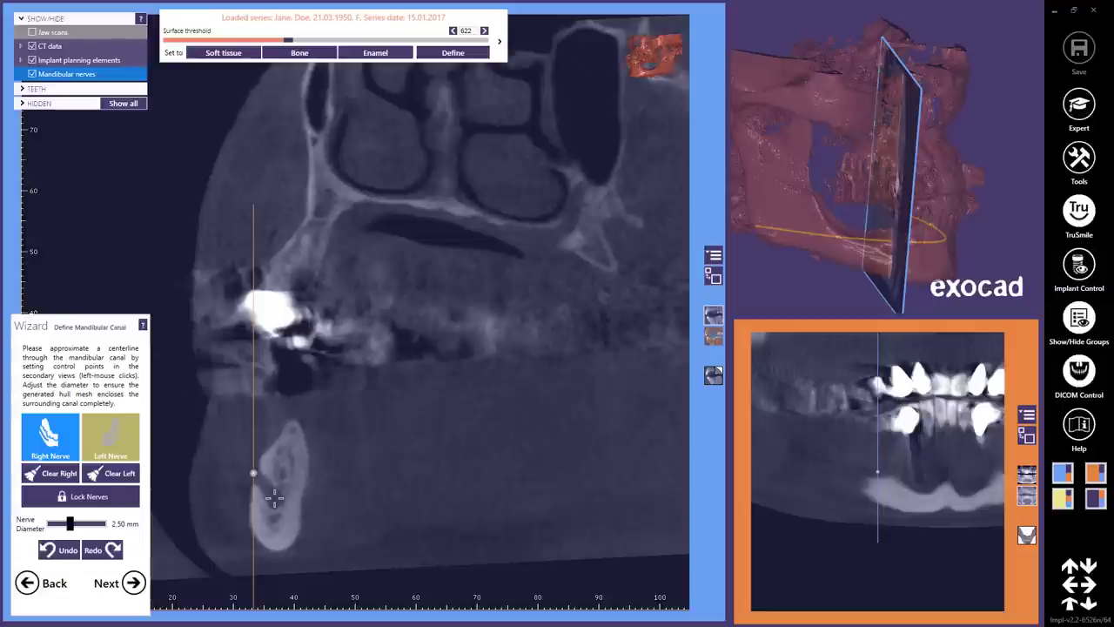
pyautogui.click(274, 496)
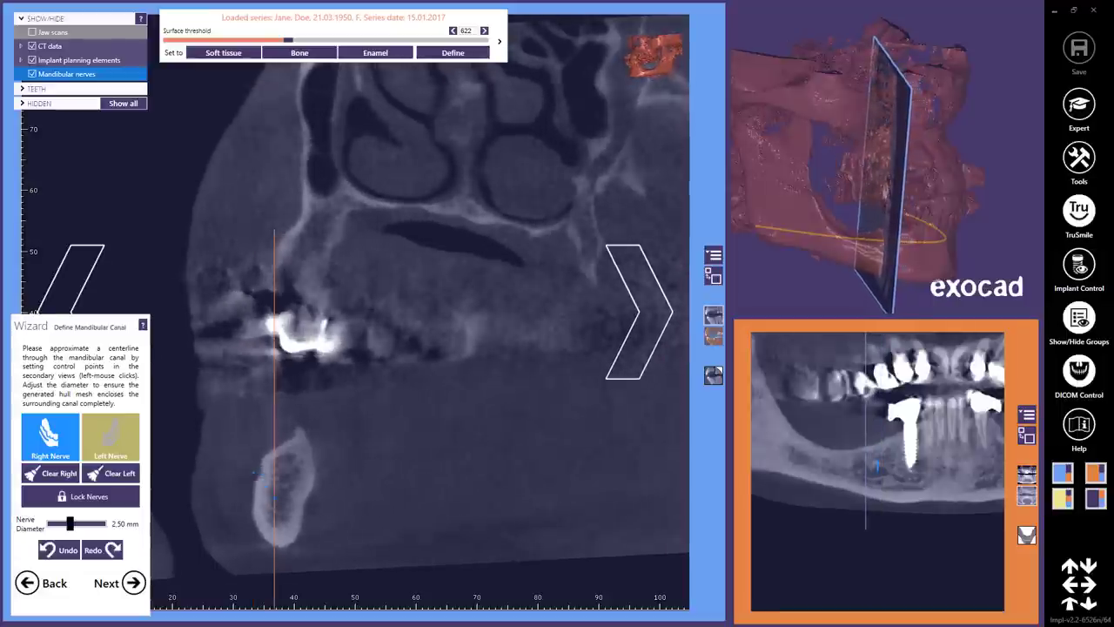
pyautogui.click(282, 499)
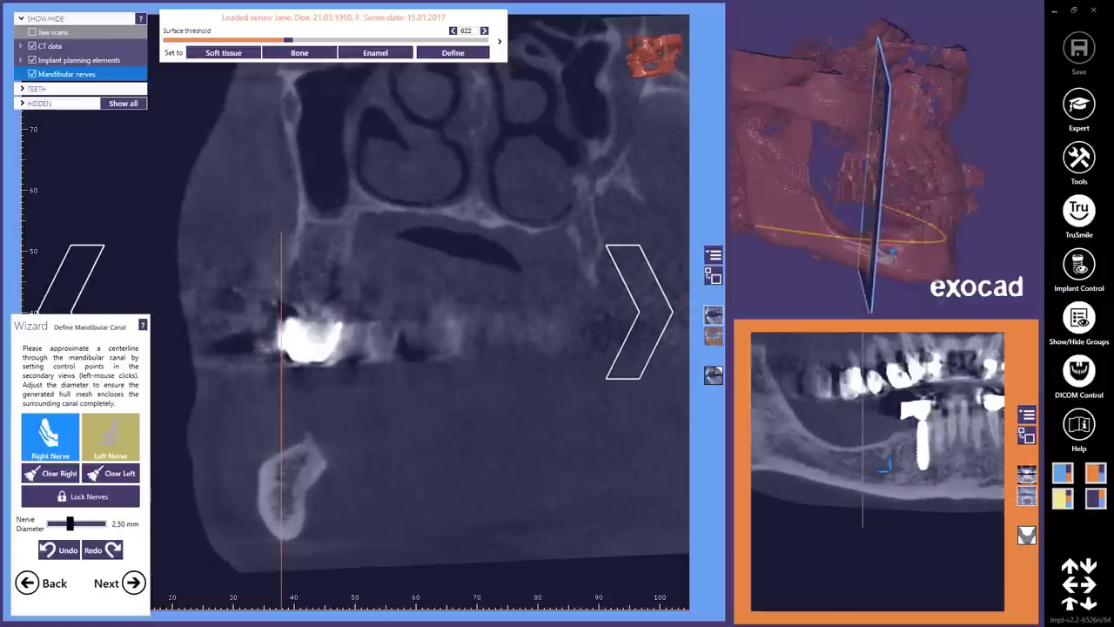
pyautogui.click(284, 497)
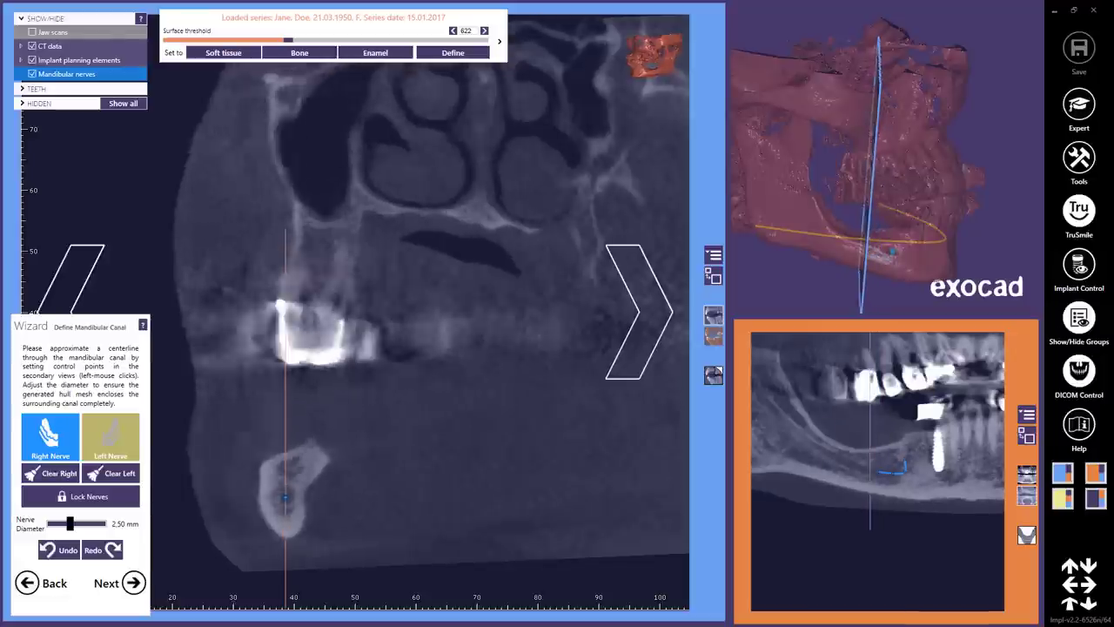
pyautogui.click(287, 486)
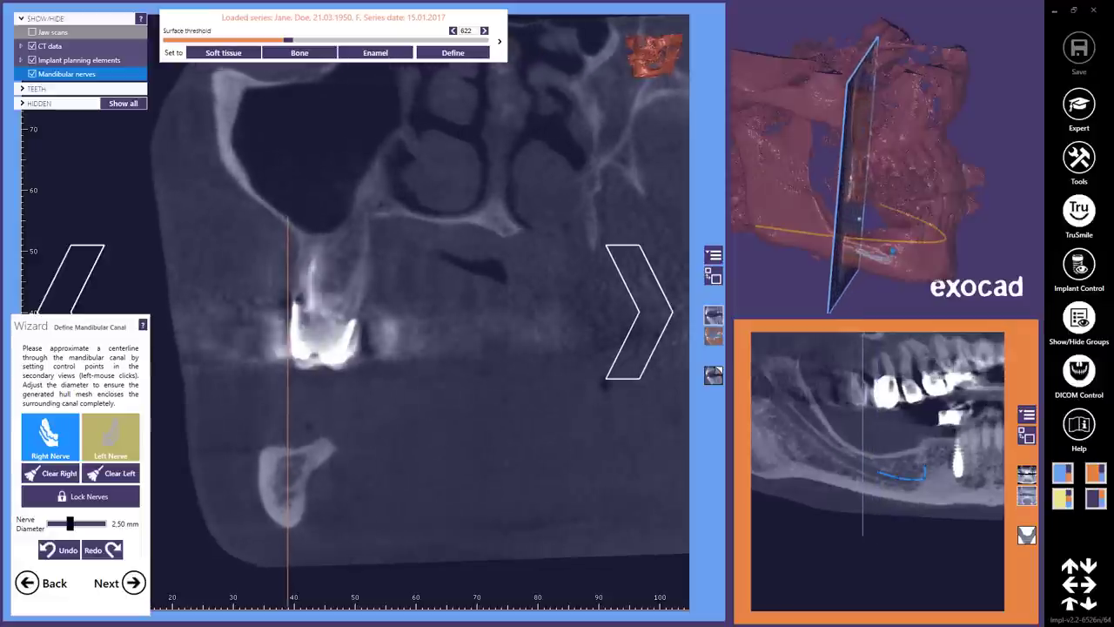
# - Continue the right nerve points backward along the canal and toward the ramus in the panoramic view
pyautogui.click(287, 475)
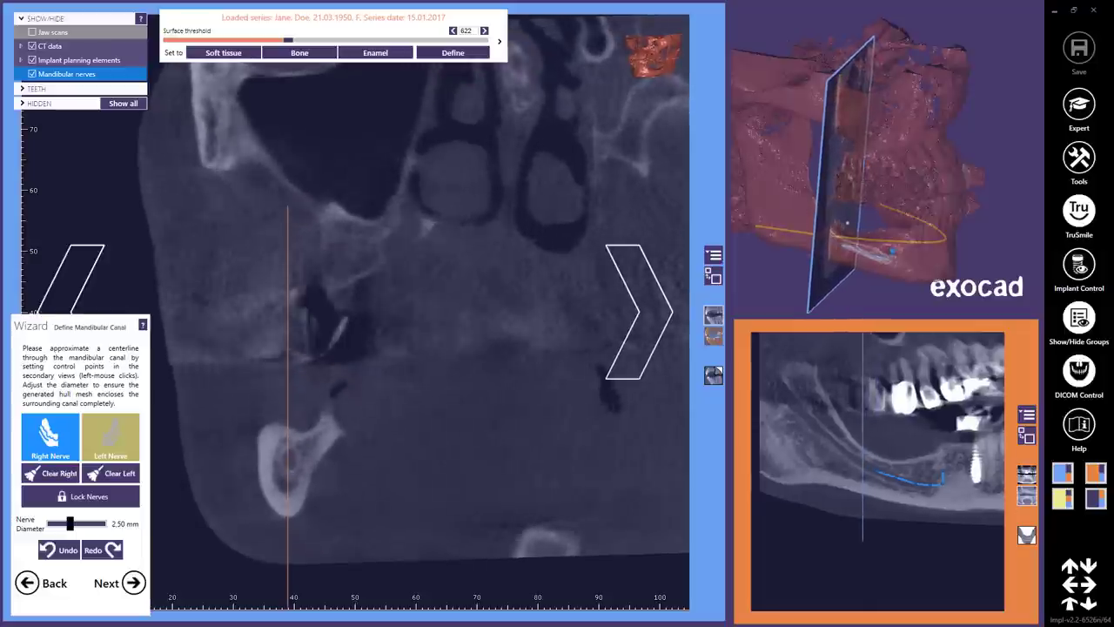
pyautogui.click(292, 458)
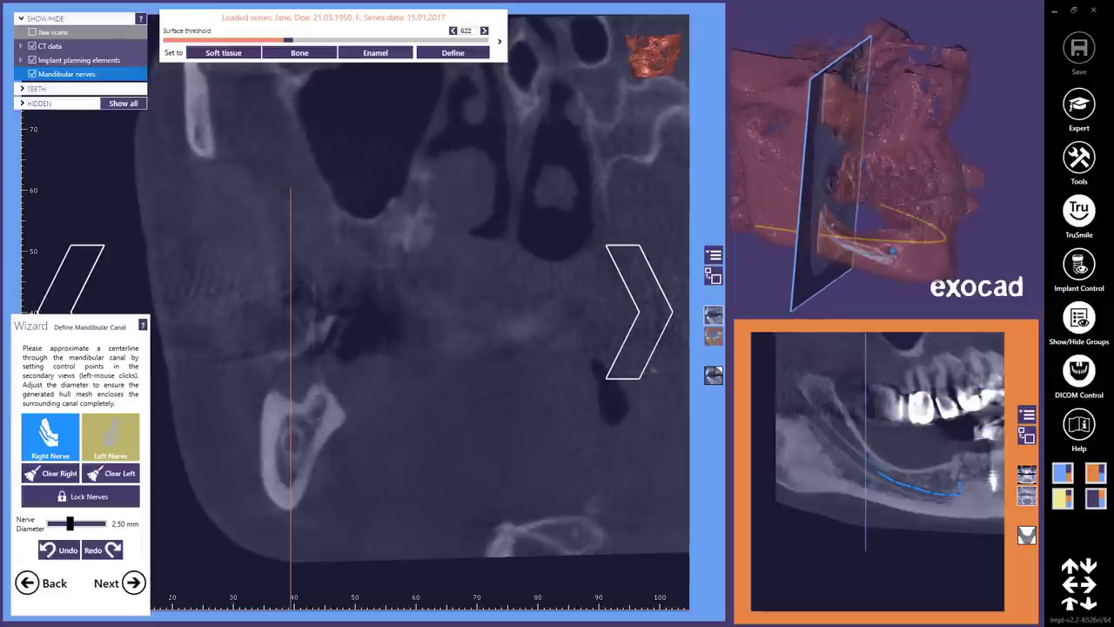
pyautogui.click(292, 433)
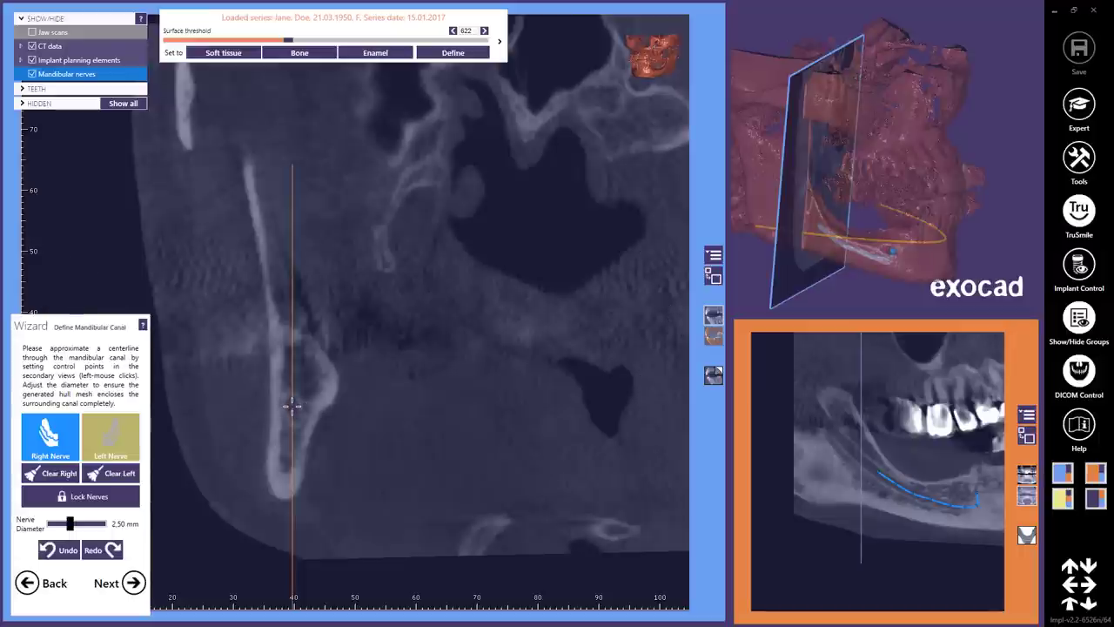
pyautogui.click(293, 406)
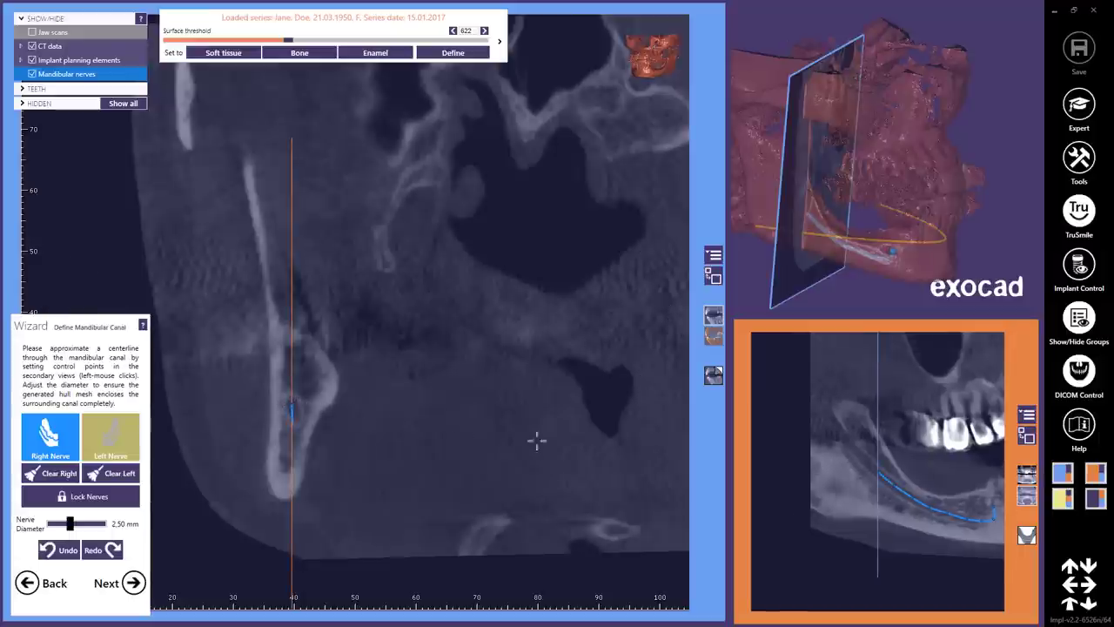
pyautogui.scroll(3, 865, 460)
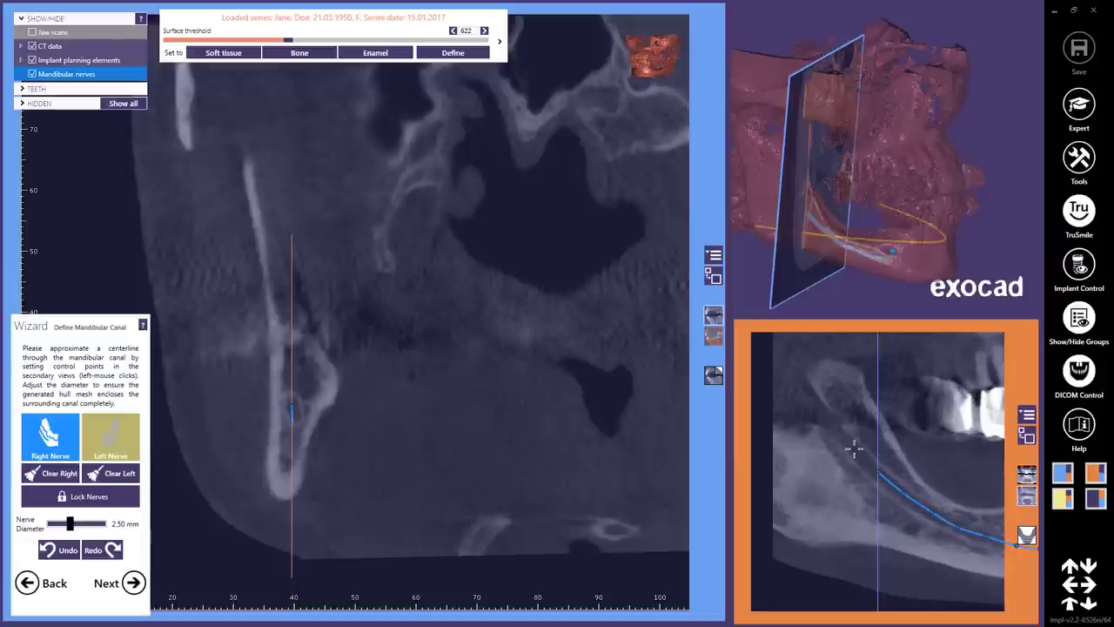
pyautogui.click(854, 448)
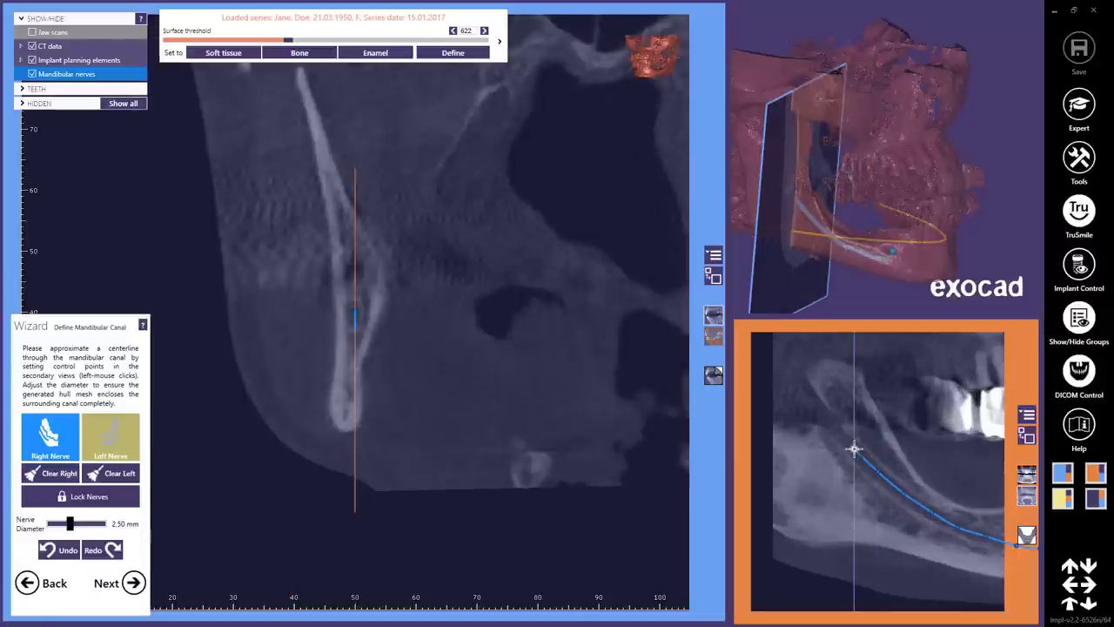
pyautogui.click(815, 413)
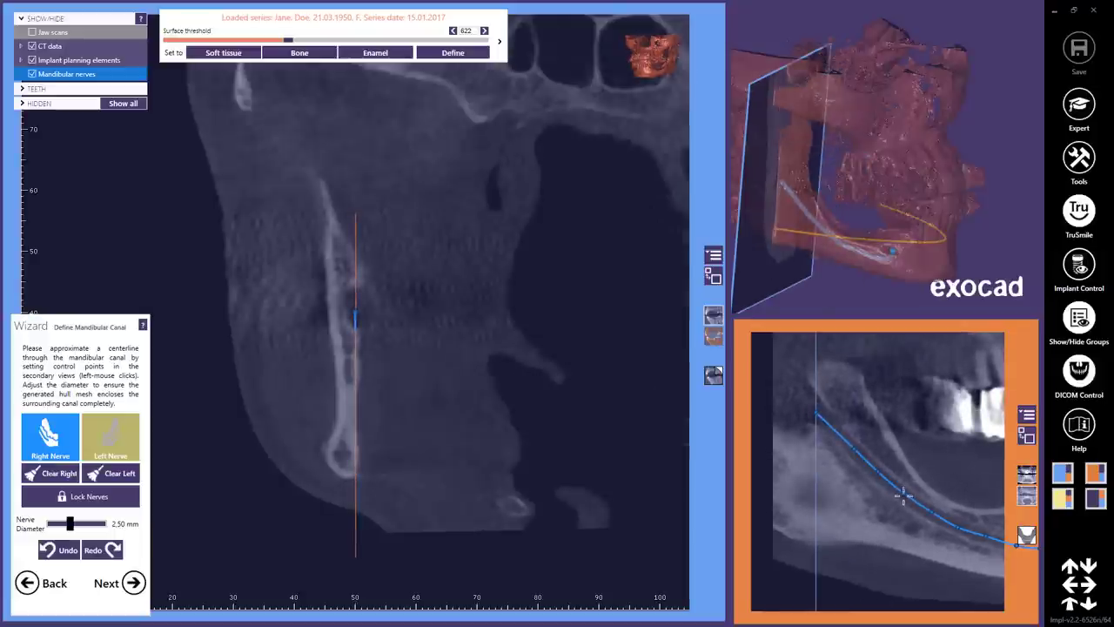
pyautogui.click(904, 494)
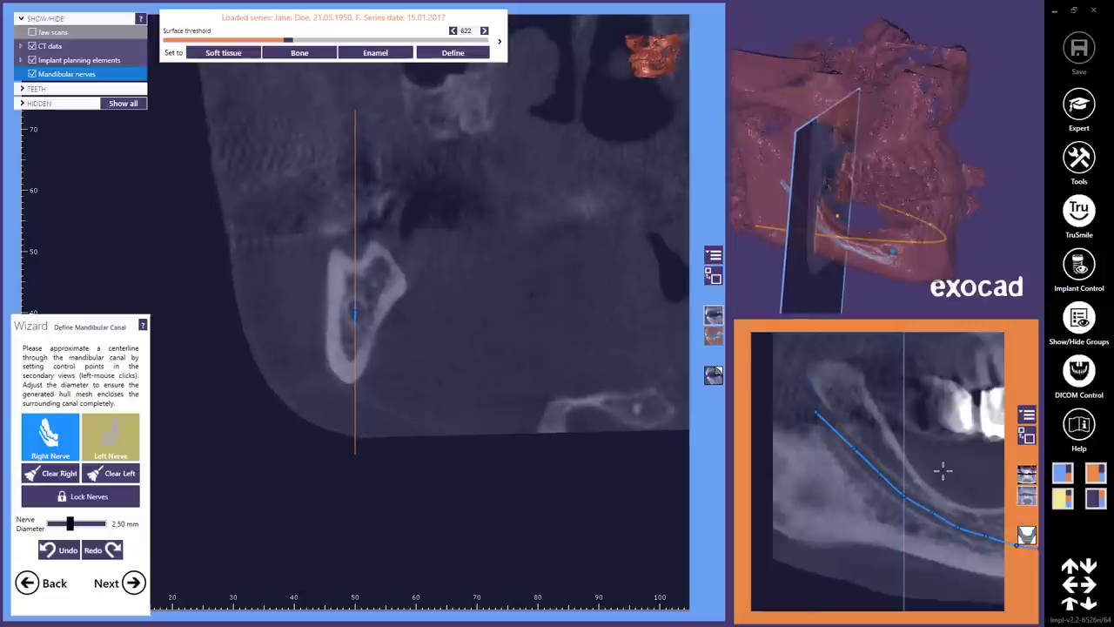
pyautogui.scroll(2, 942, 471)
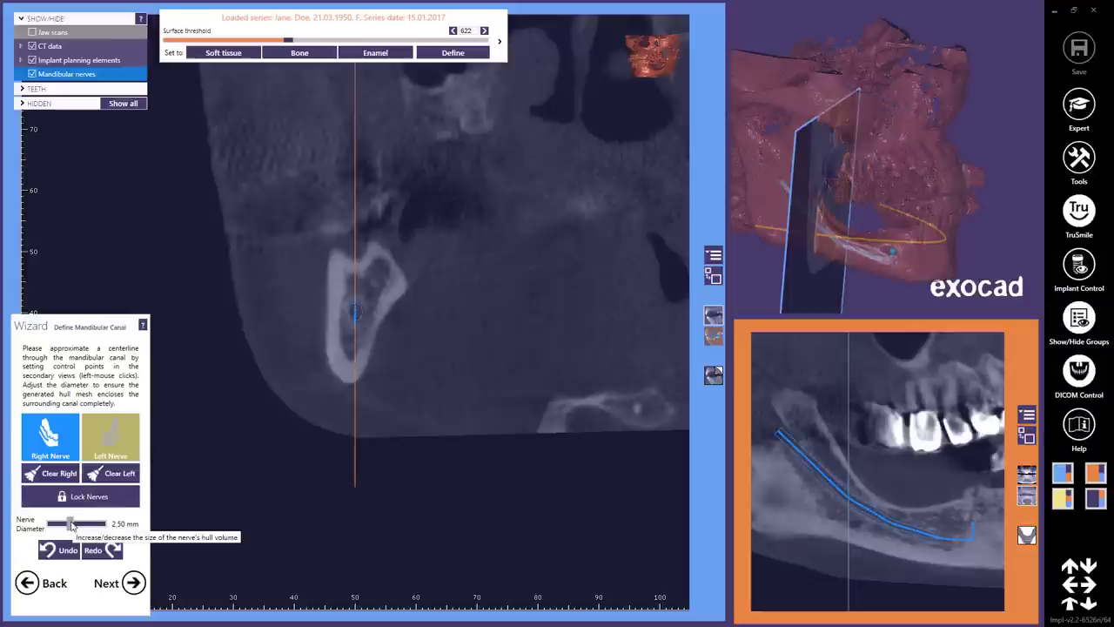
# - Set the nerve diameter to 3.72 mm and scroll through neighbouring slices to check the hull
pyautogui.moveTo(72, 524); pyautogui.dragTo(85, 525)
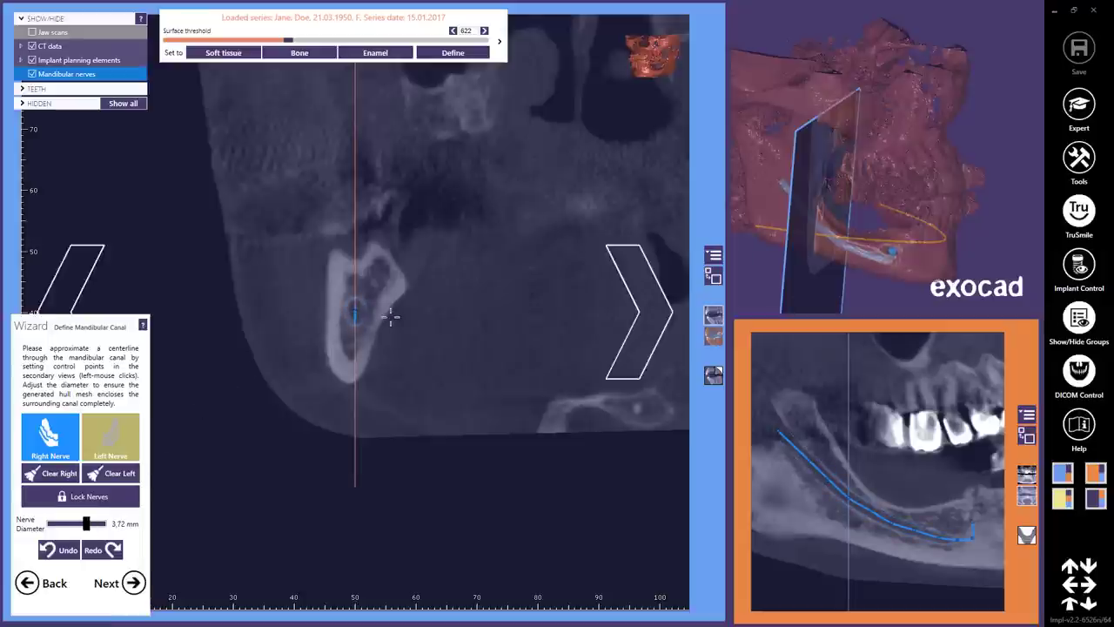
pyautogui.scroll(-1, 386, 316)
pyautogui.scroll(4, 386, 316)
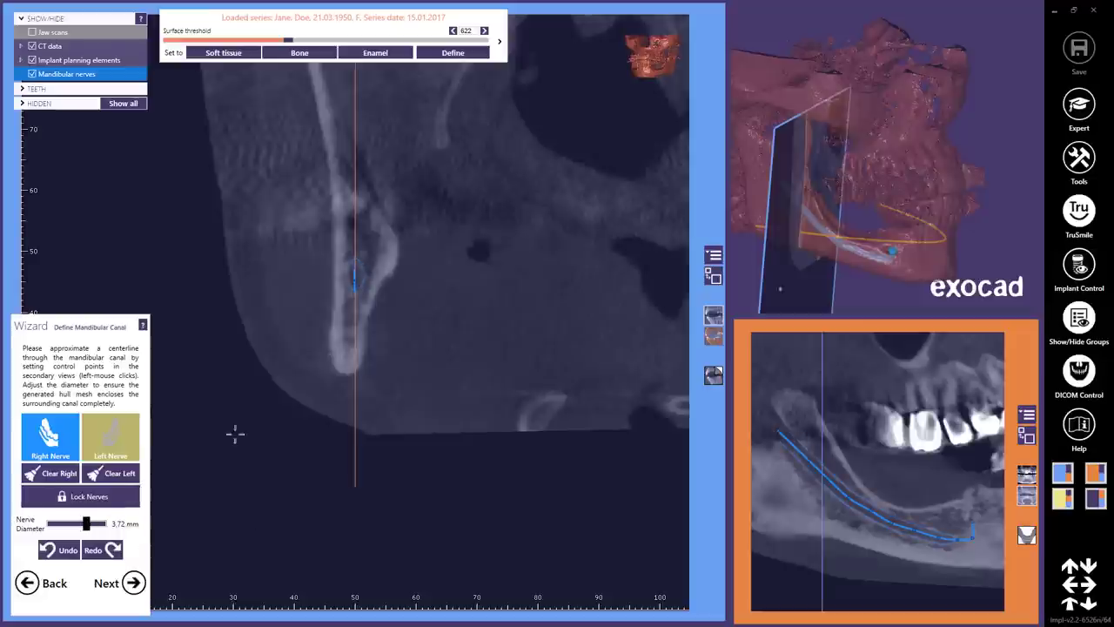
pyautogui.scroll(2, 410, 290)
pyautogui.scroll(2, 418, 305)
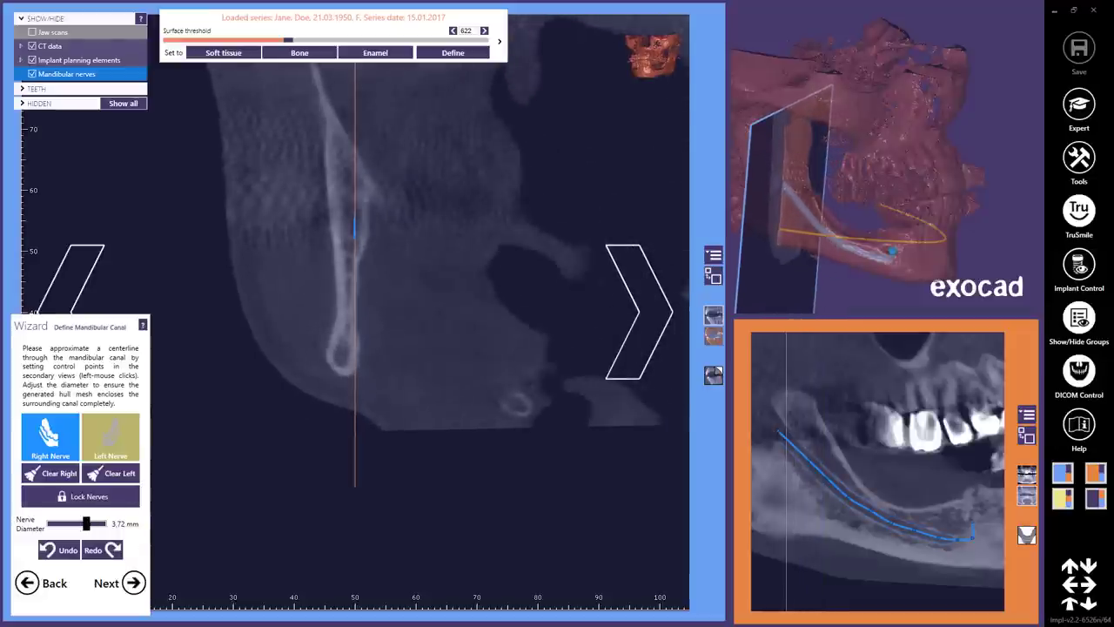
pyautogui.scroll(-6, 115, 512)
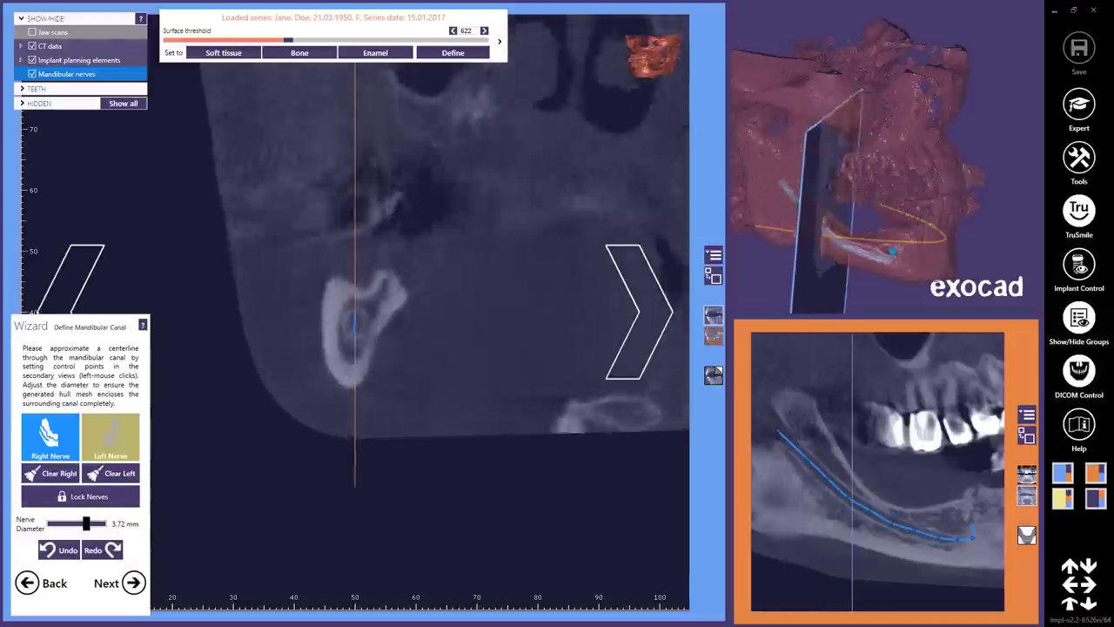
pyautogui.scroll(-9, 418, 305)
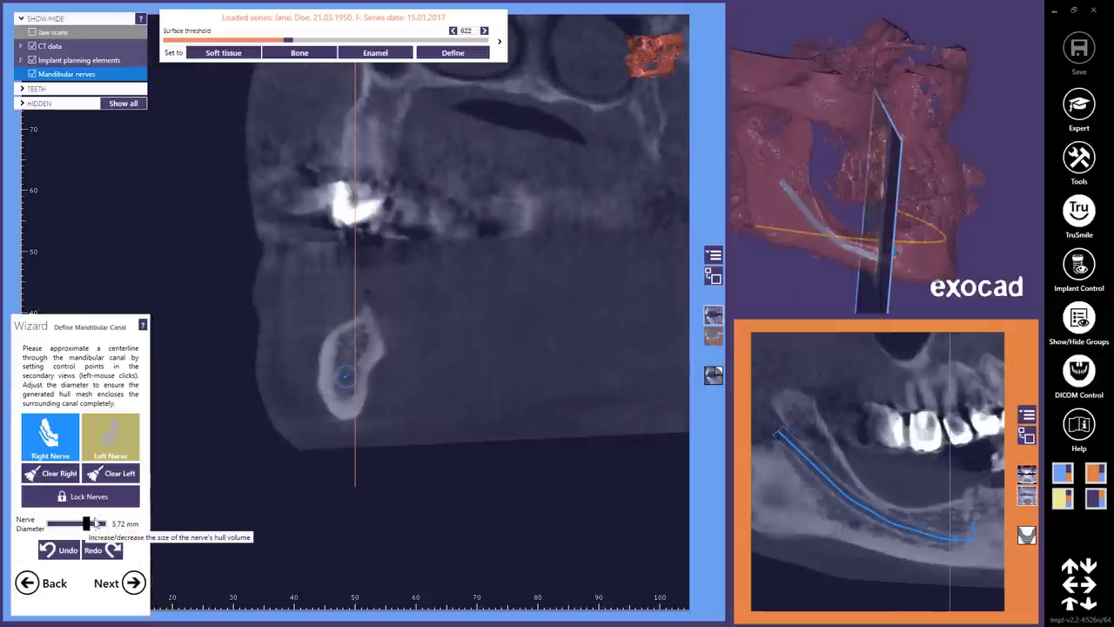
# - Switch to the other nerve and place its first canal control points in successive slices
pyautogui.click(112, 434)
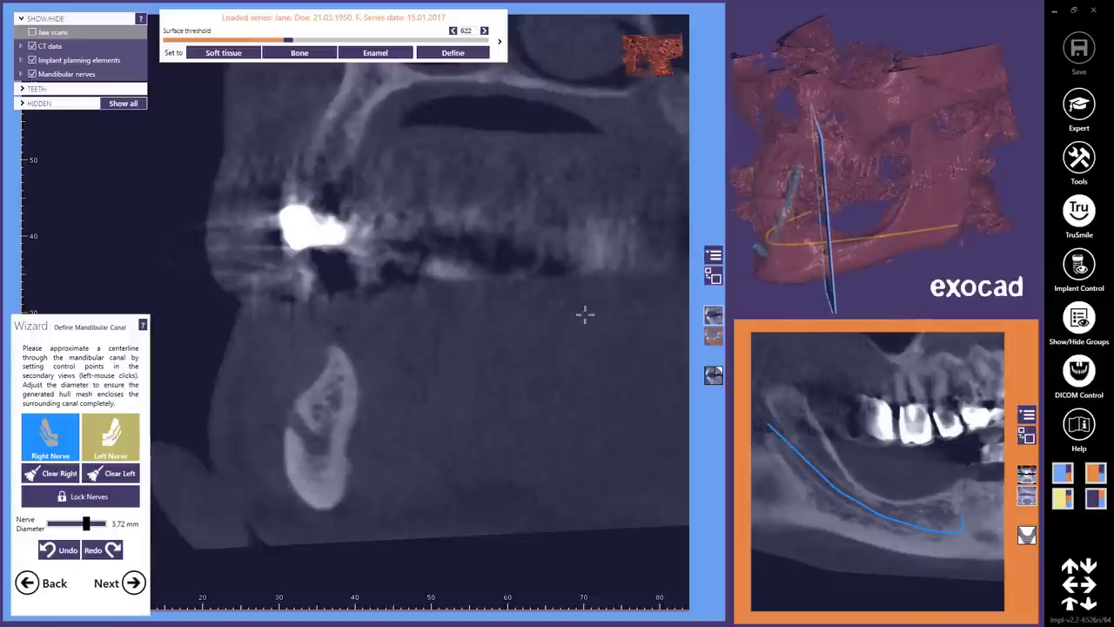
pyautogui.click(289, 416)
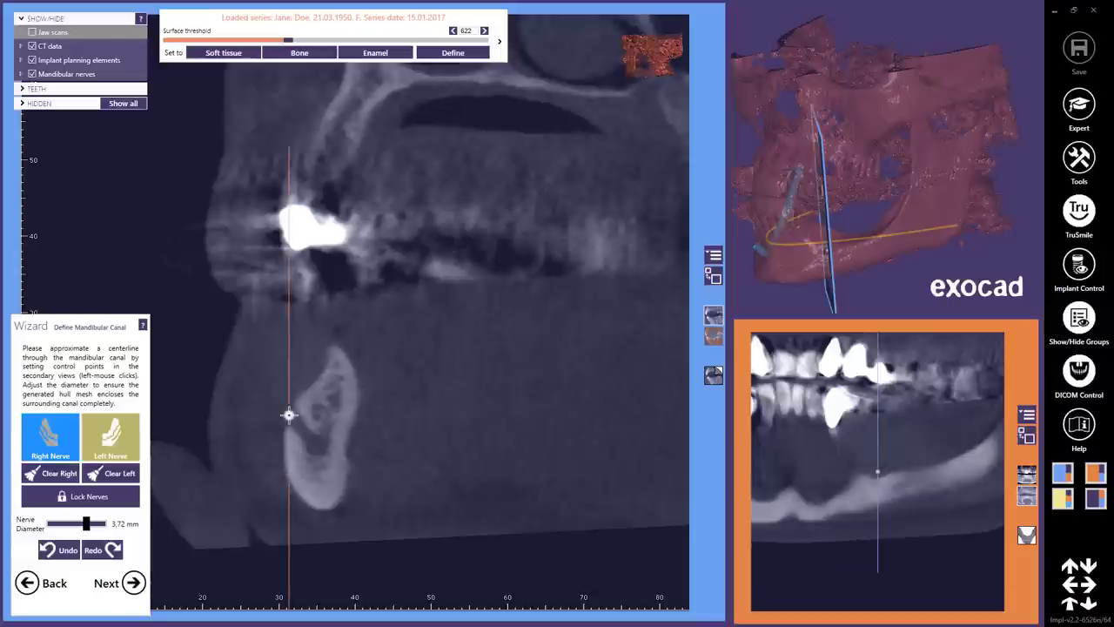
pyautogui.click(316, 443)
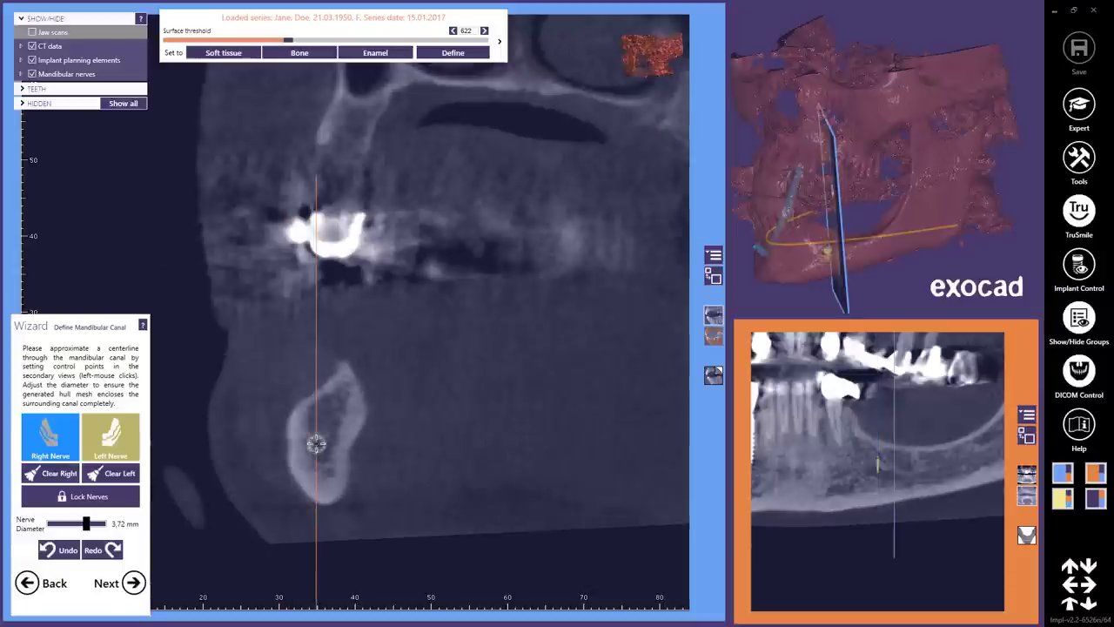
pyautogui.click(321, 447)
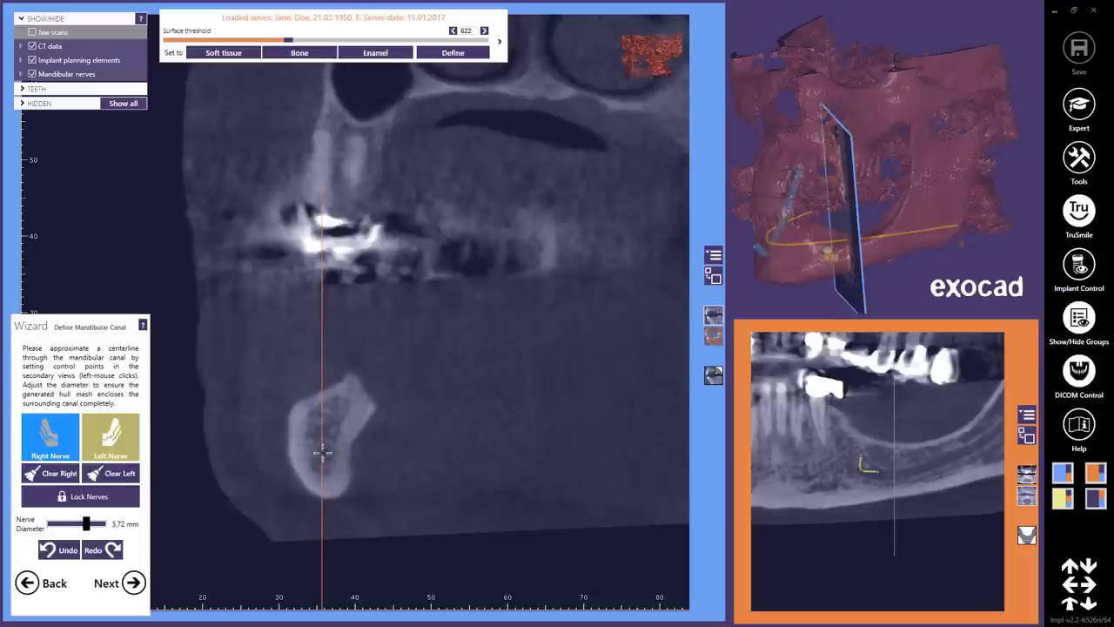
pyautogui.click(322, 452)
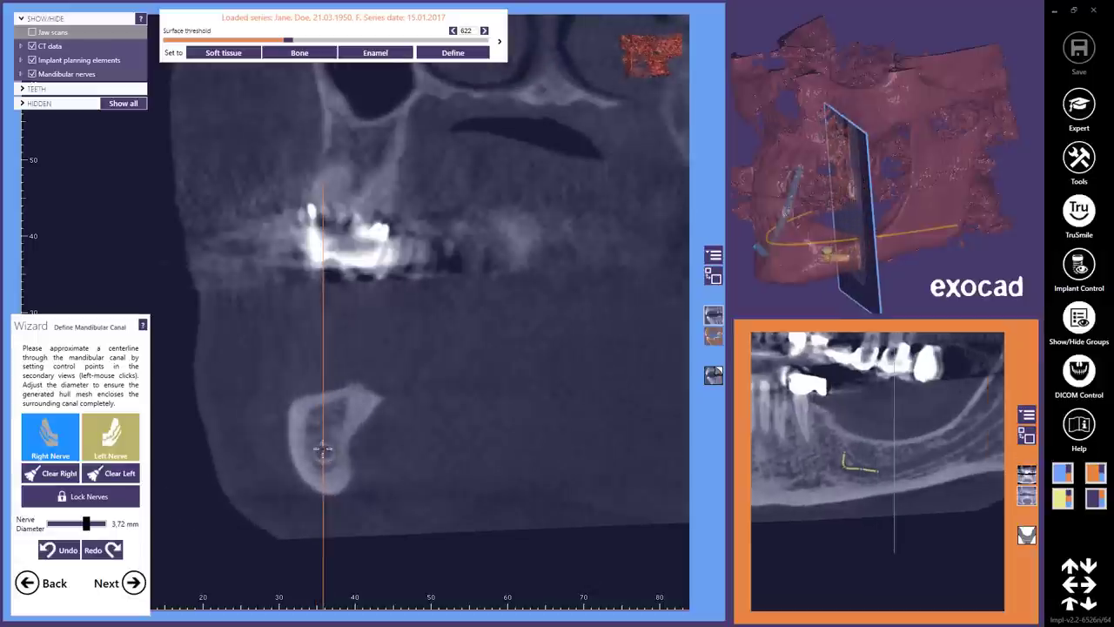
pyautogui.click(322, 449)
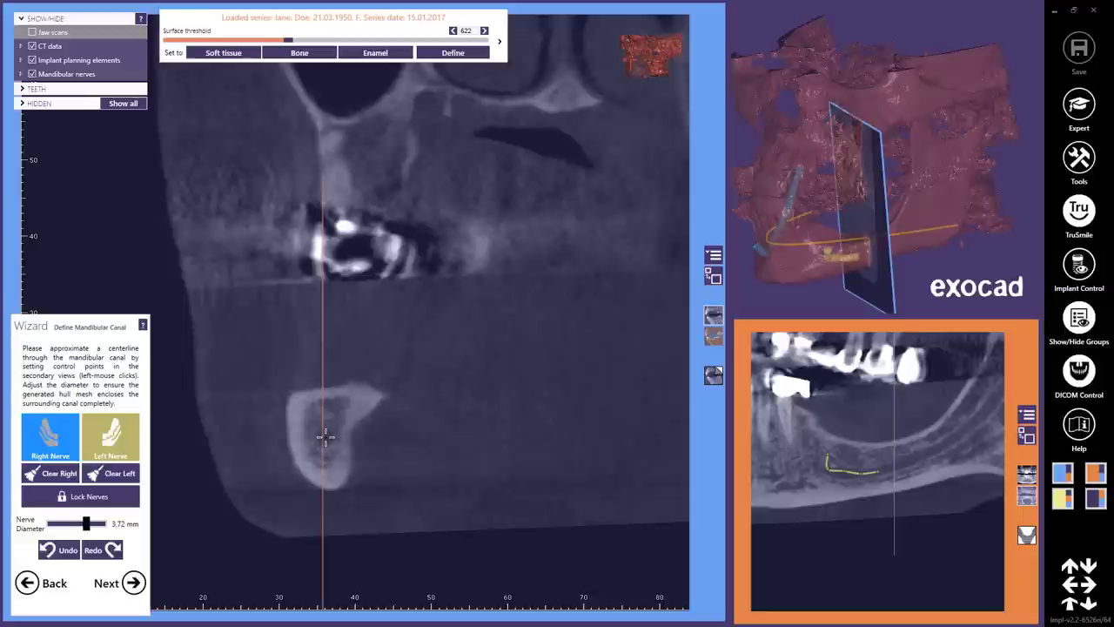
pyautogui.click(323, 436)
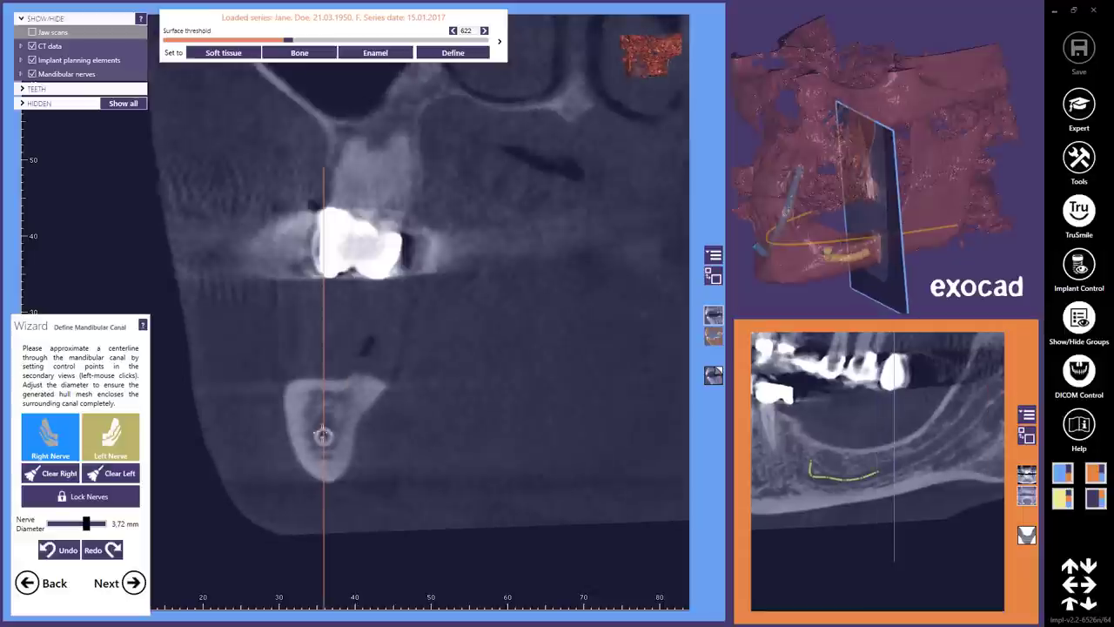
pyautogui.click(322, 424)
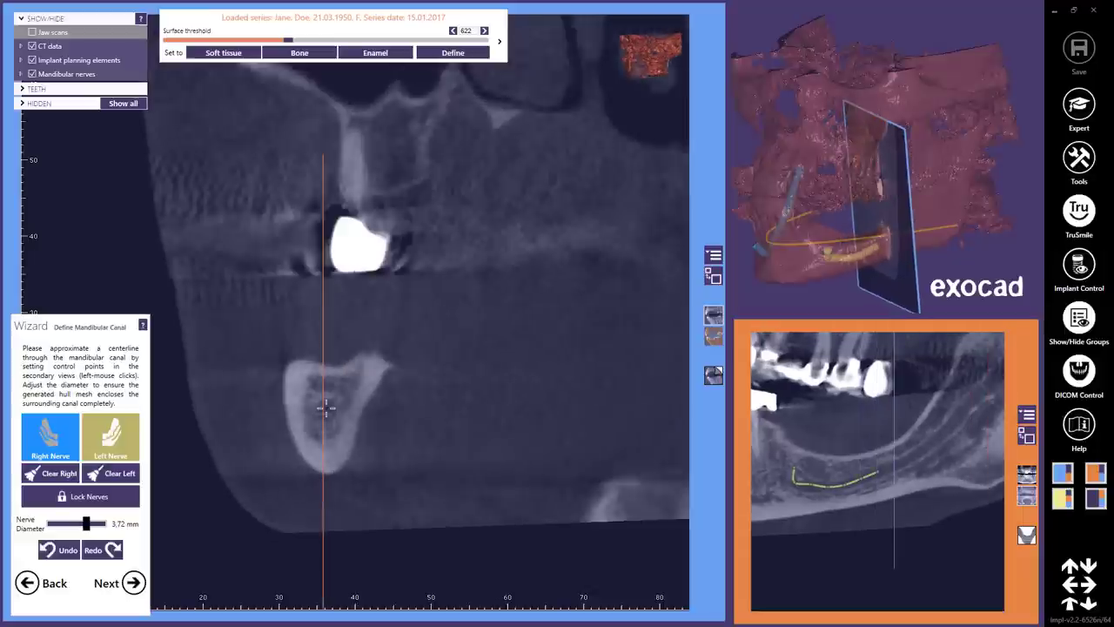
pyautogui.click(323, 406)
# - Extend the nerve's control points further up the canal and scroll through slices to check it
pyautogui.click(326, 392)
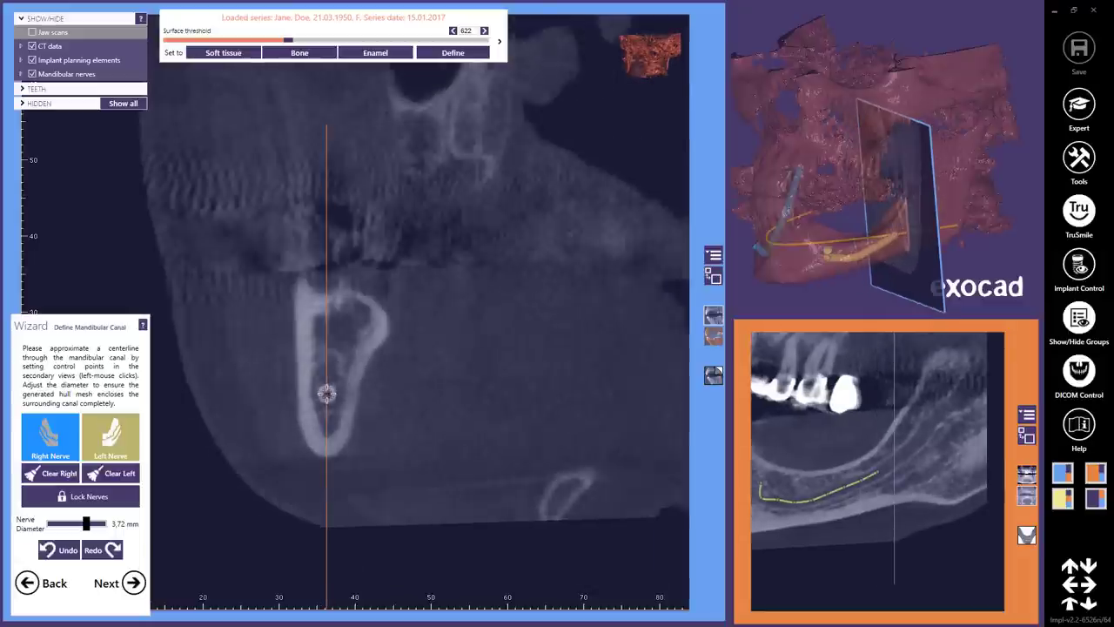
pyautogui.click(328, 372)
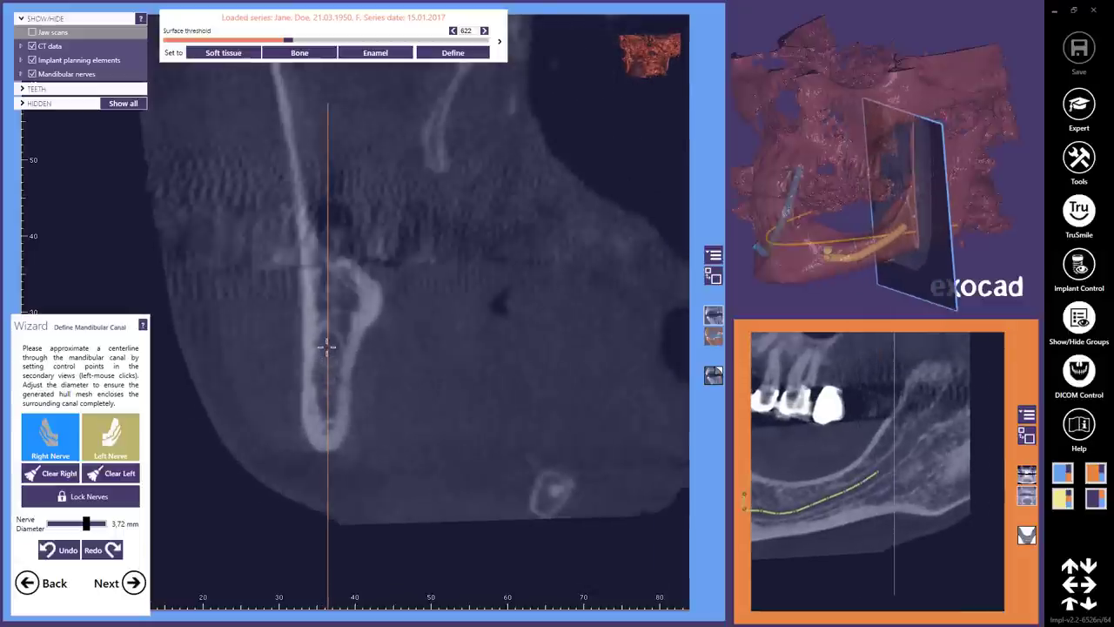
pyautogui.click(327, 342)
pyautogui.click(323, 307)
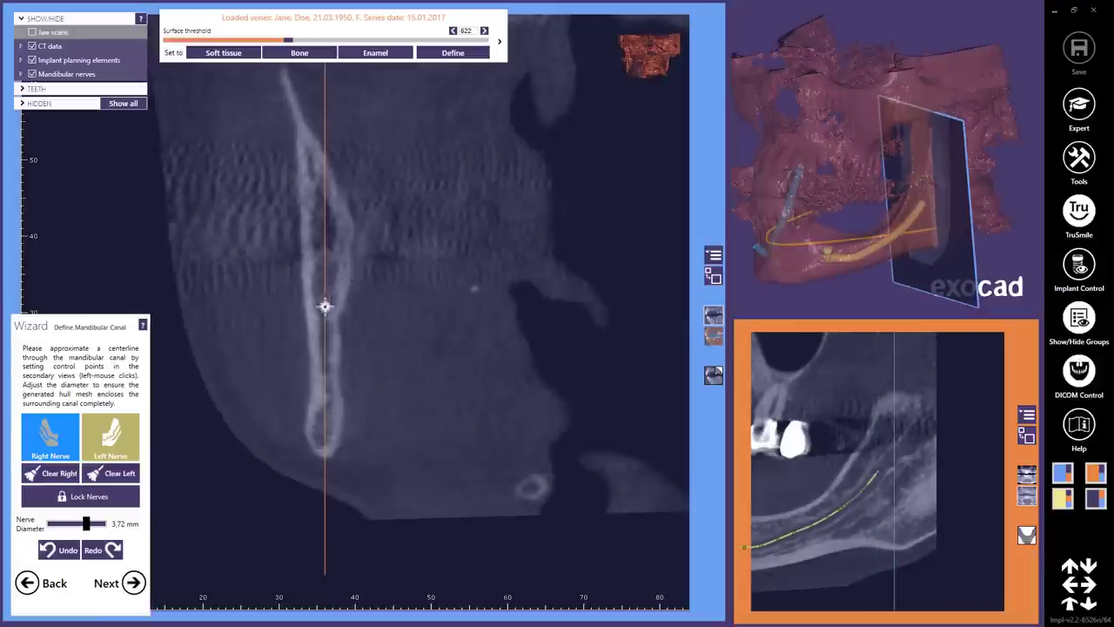
pyautogui.scroll(-1, 889, 450)
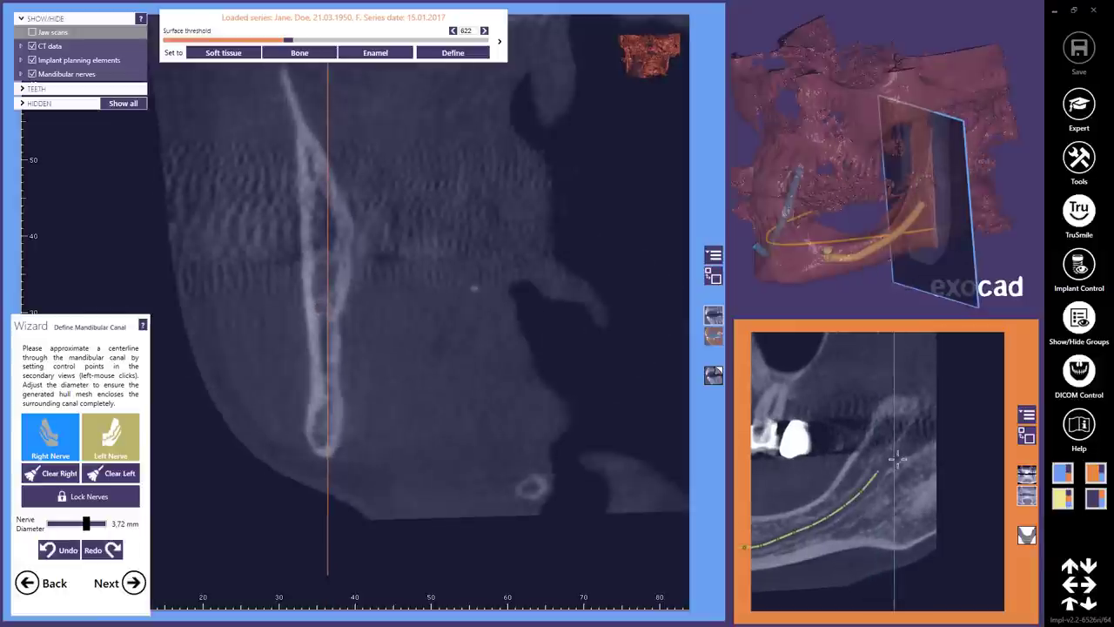
pyautogui.scroll(-2, 890, 459)
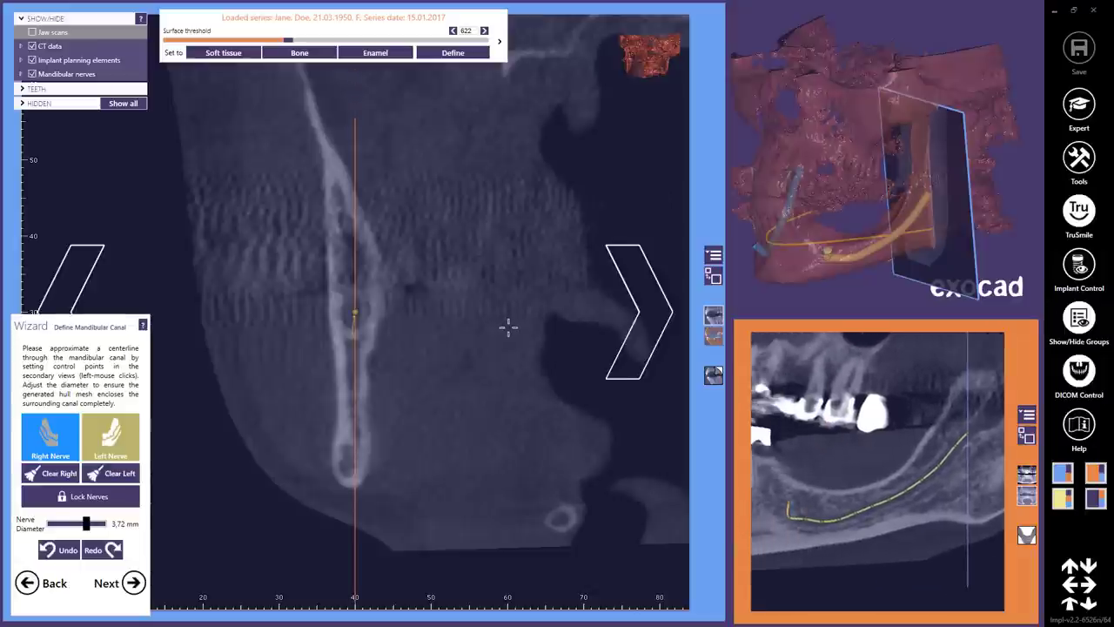
pyautogui.scroll(-1, 418, 331)
pyautogui.scroll(-1, 492, 335)
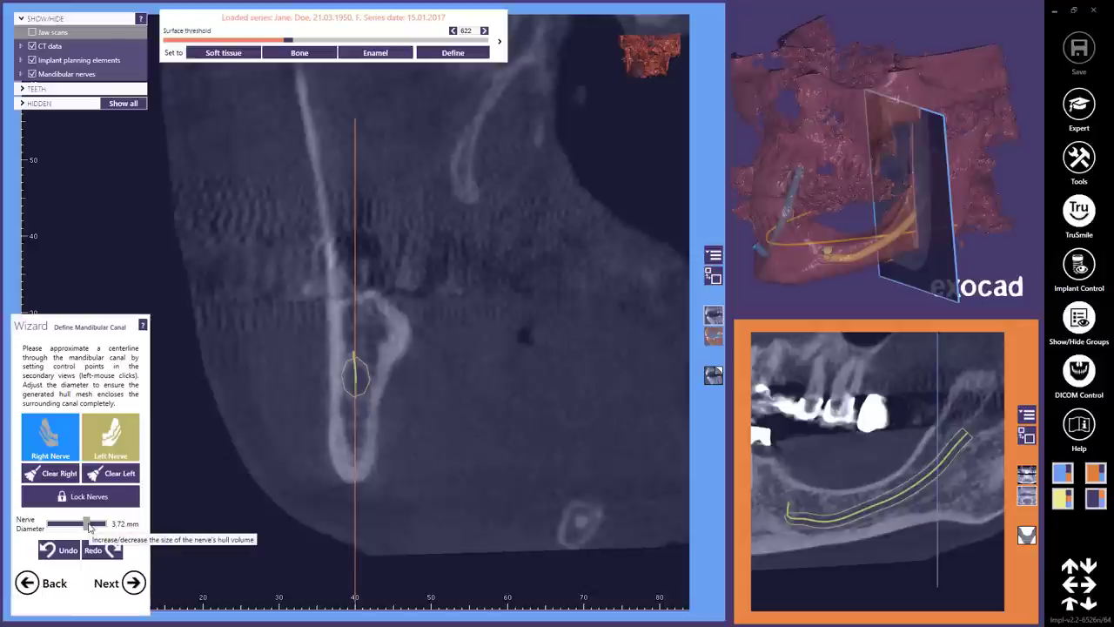
pyautogui.scroll(-3, 504, 386)
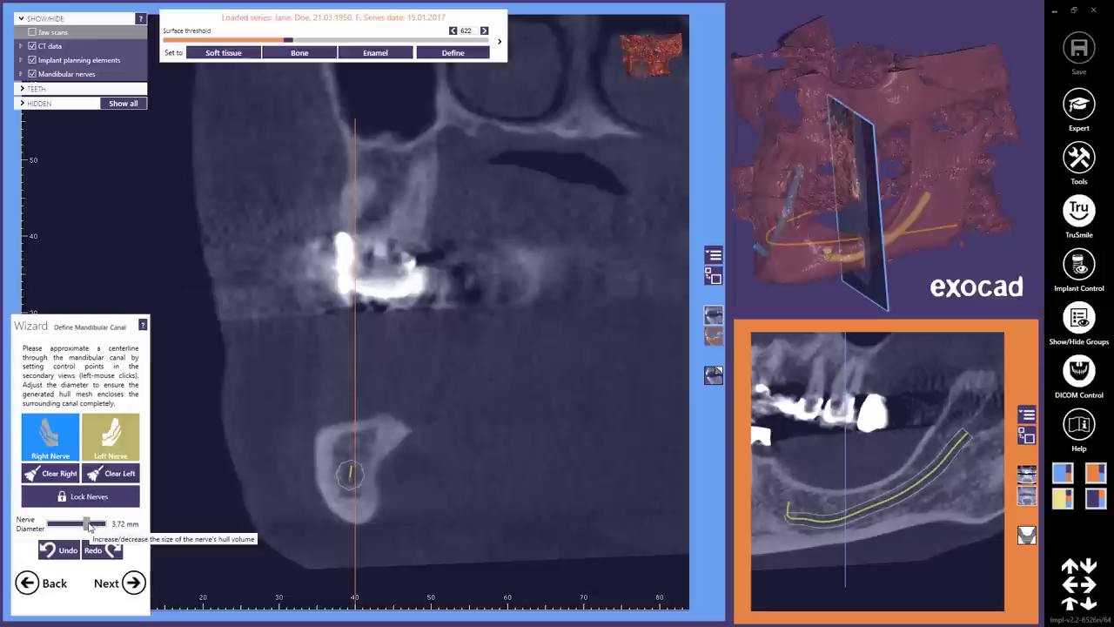
pyautogui.scroll(-4, 475, 405)
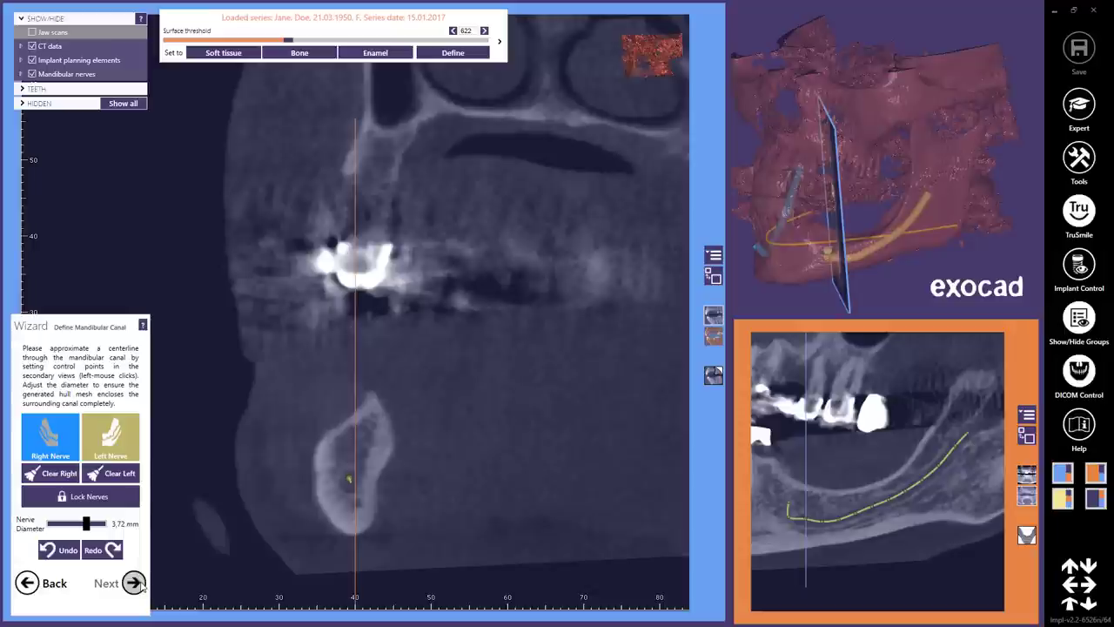
# - Finish the nerve step and cancel skipping model teeth placement for teeth 35–34
pyautogui.click(135, 584)
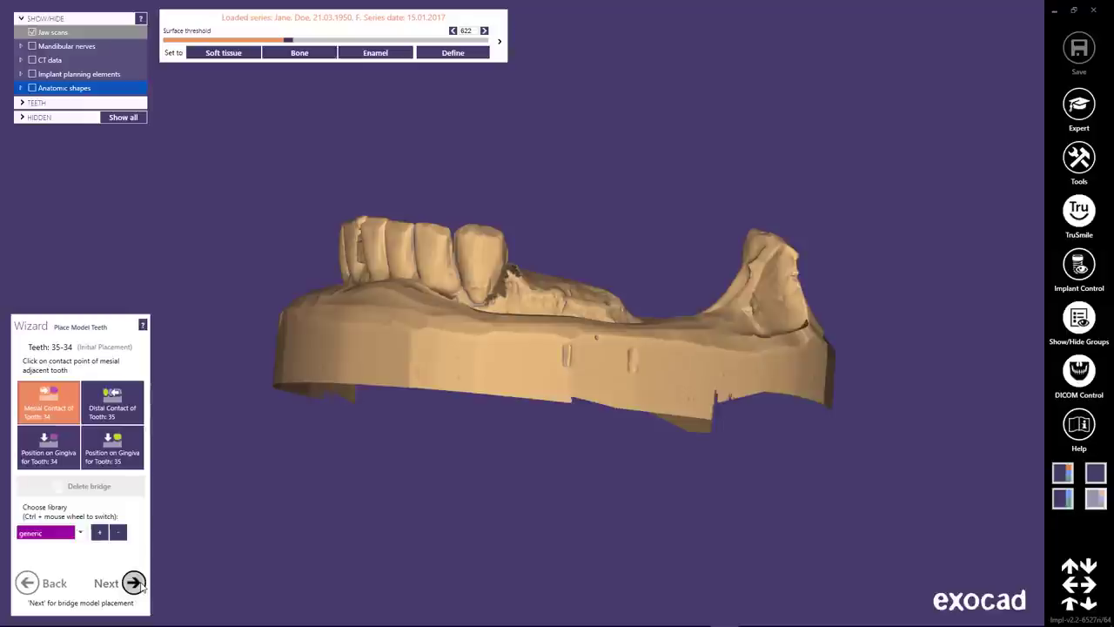
pyautogui.click(136, 583)
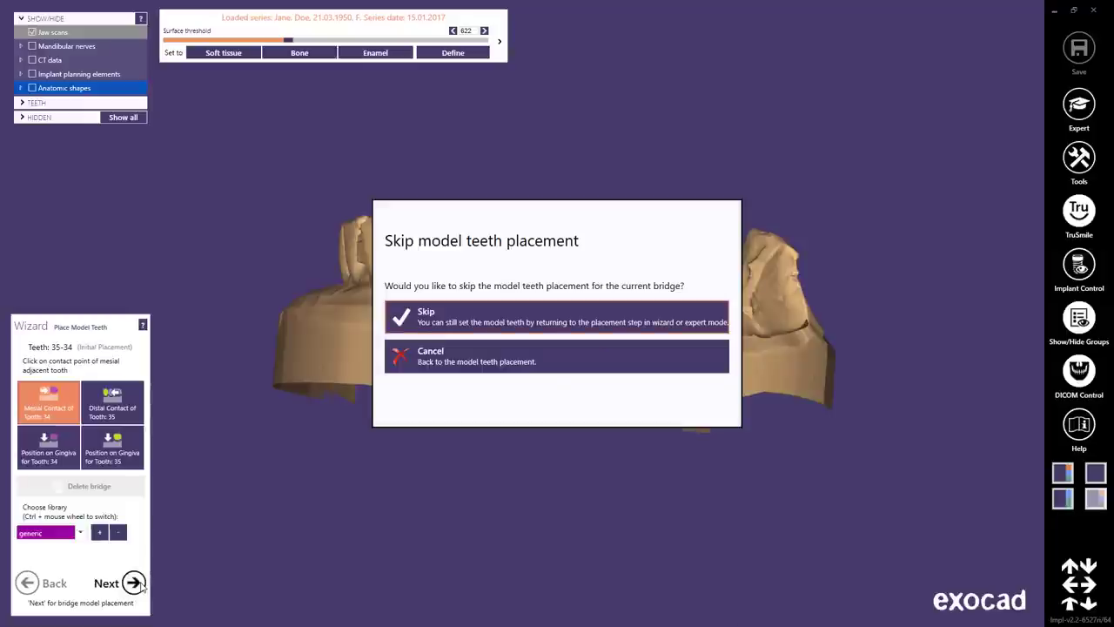
pyautogui.click(416, 352)
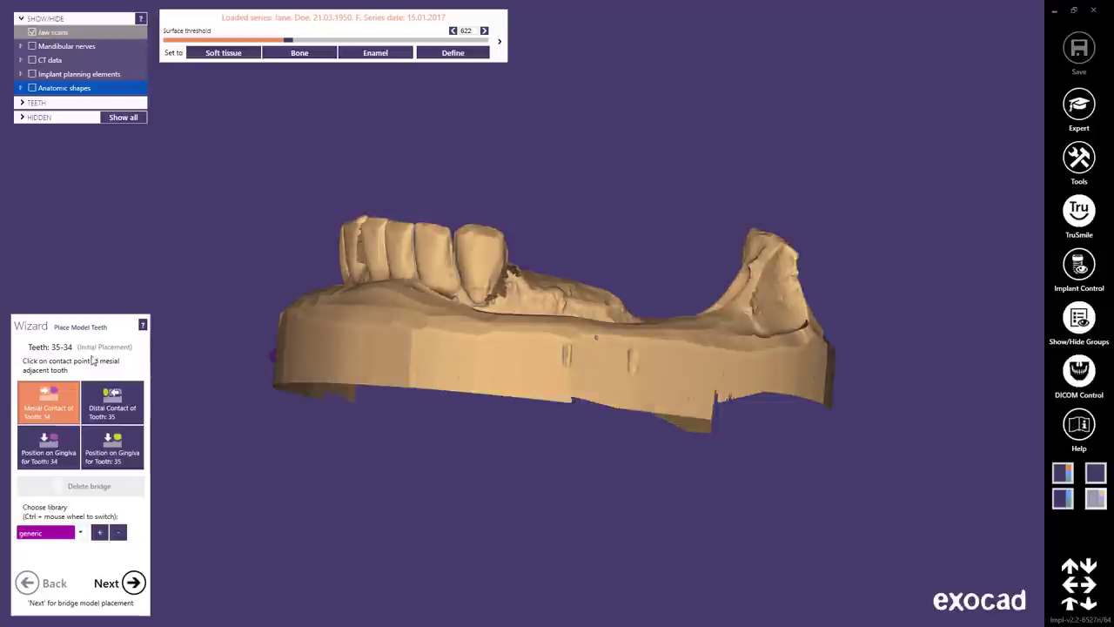
# - Keep generic selected in the tooth library dropdown
pyautogui.click(81, 533)
pyautogui.scroll(-3, 83, 522)
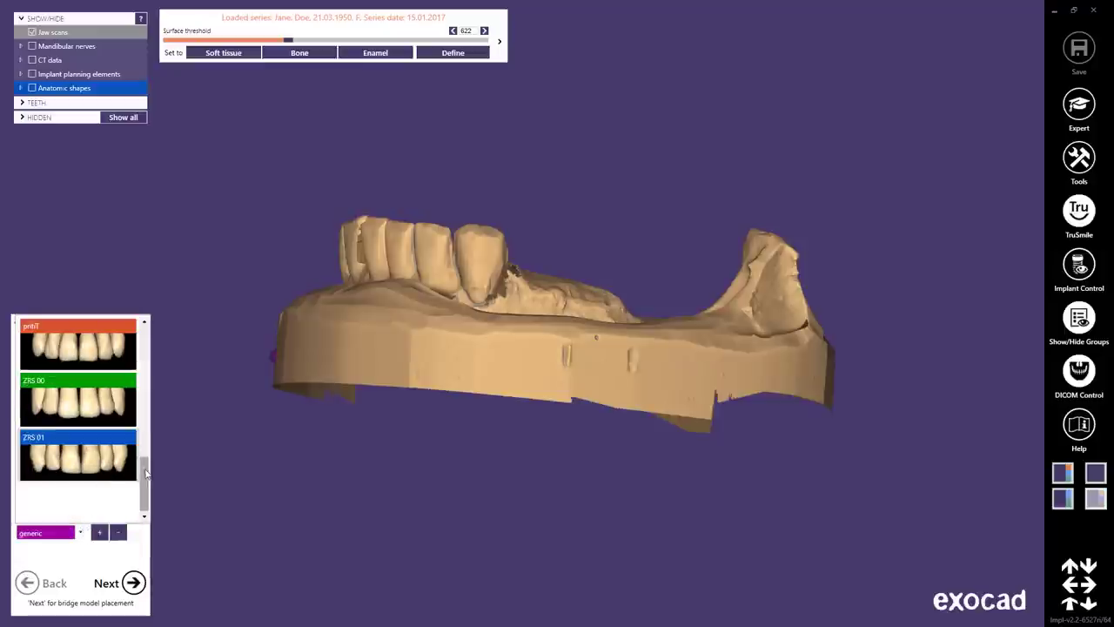
pyautogui.moveTo(146, 473); pyautogui.dragTo(148, 347)
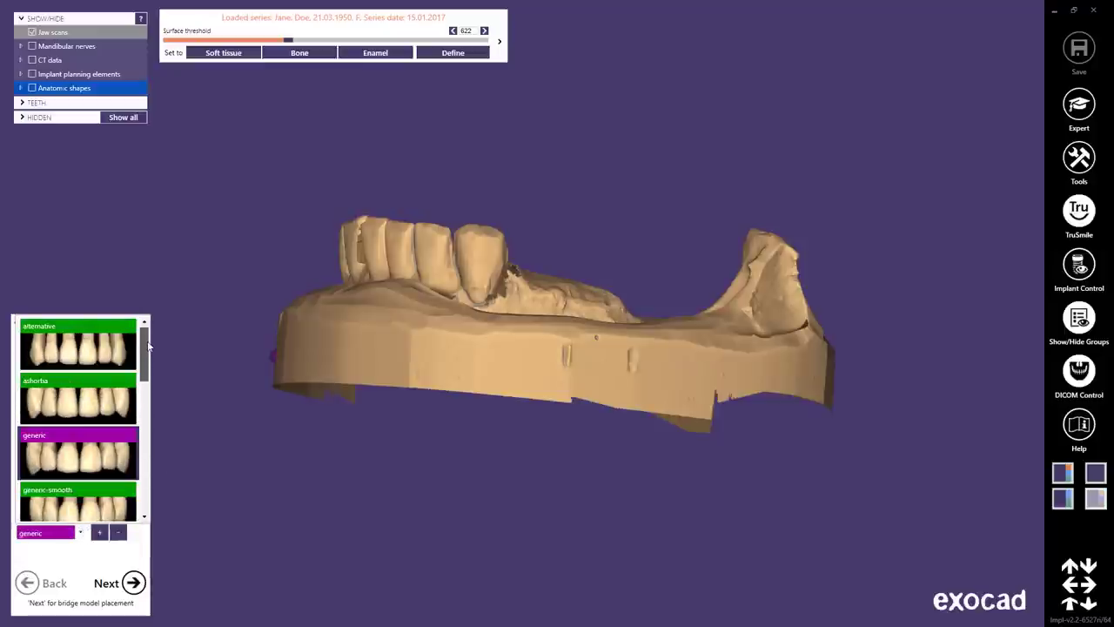
pyautogui.click(125, 451)
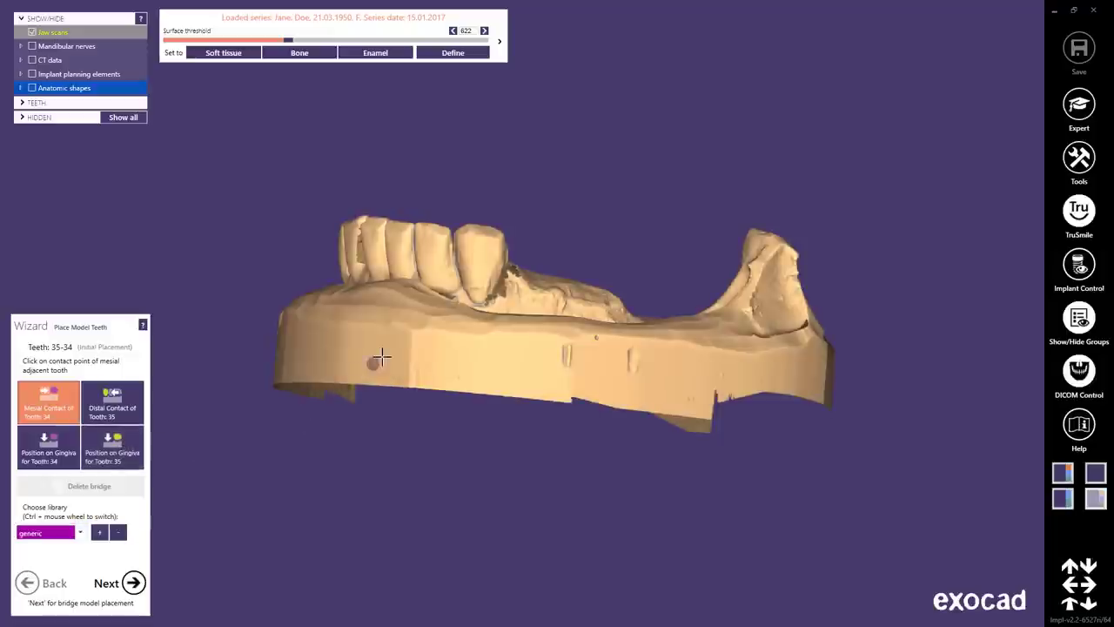
# - Mark the mesial and distal contact points and position tooth 35 on the gingiva
pyautogui.moveTo(449, 292); pyautogui.dragTo(459, 294, button='right')
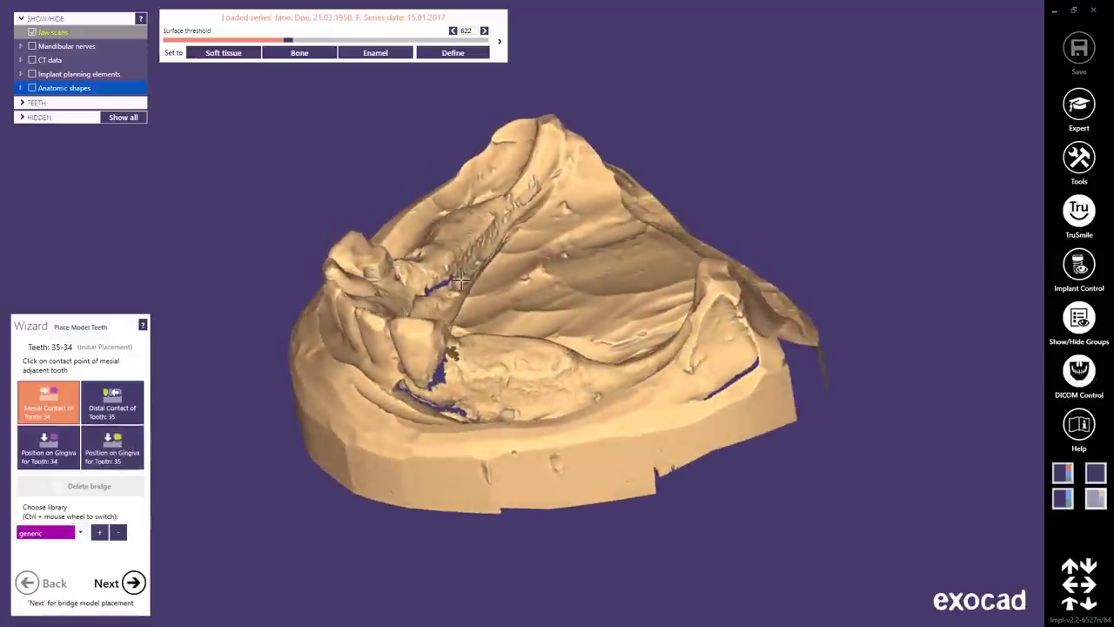
pyautogui.click(439, 338)
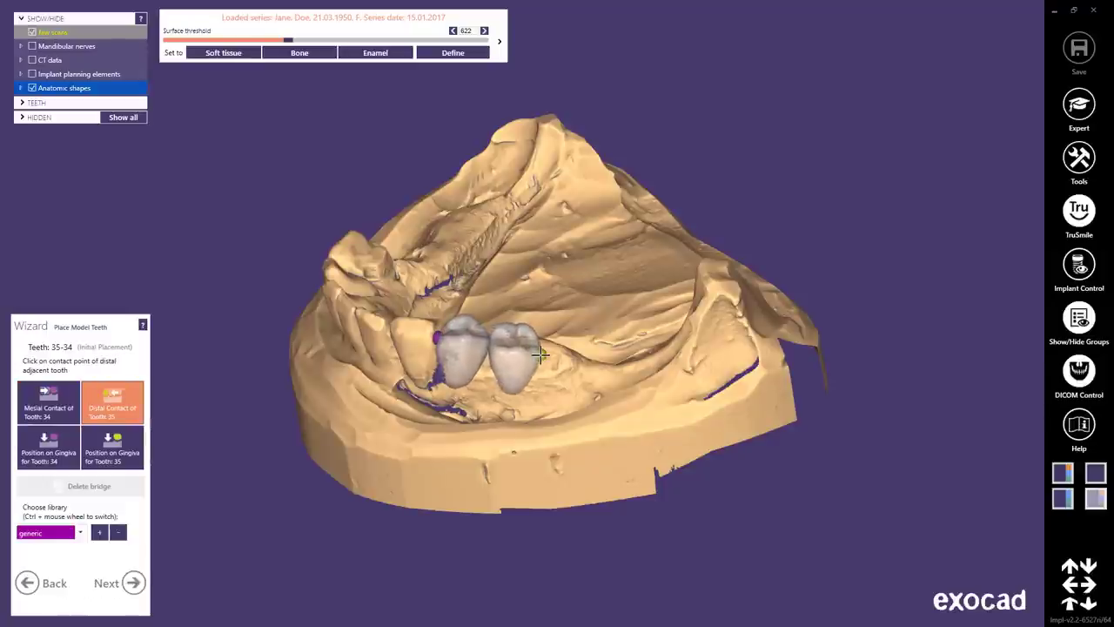
pyautogui.click(541, 353)
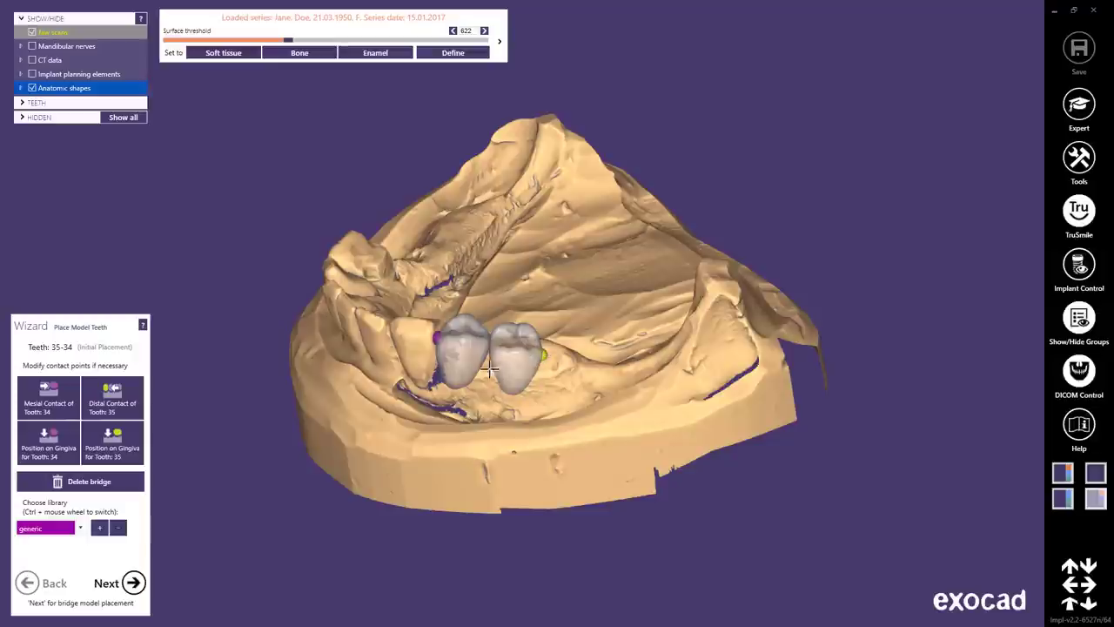
pyautogui.click(113, 445)
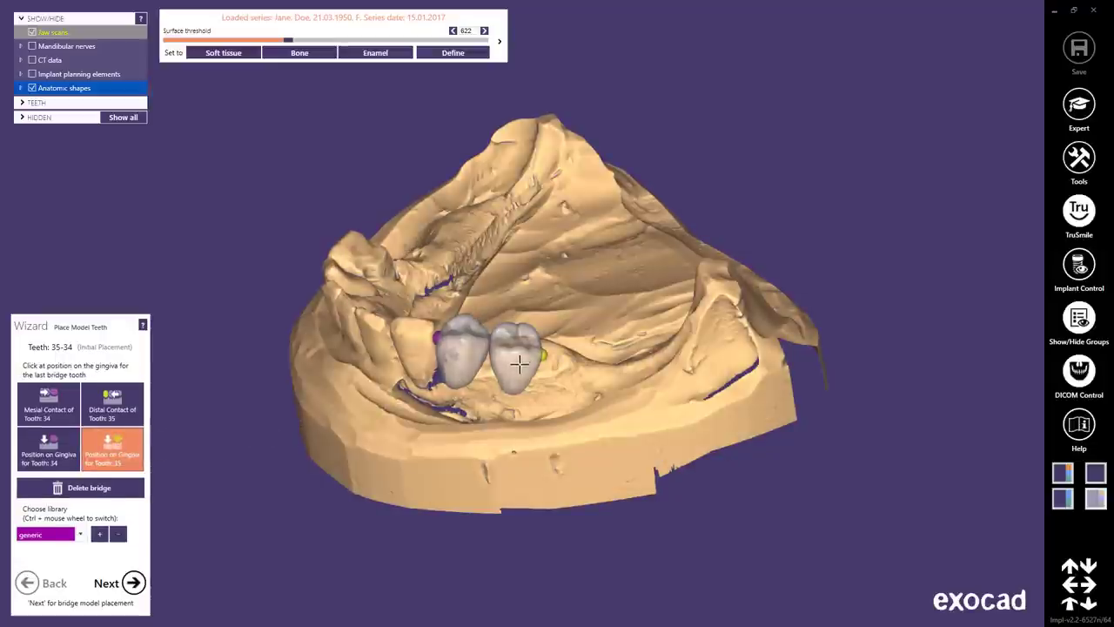
pyautogui.click(522, 364)
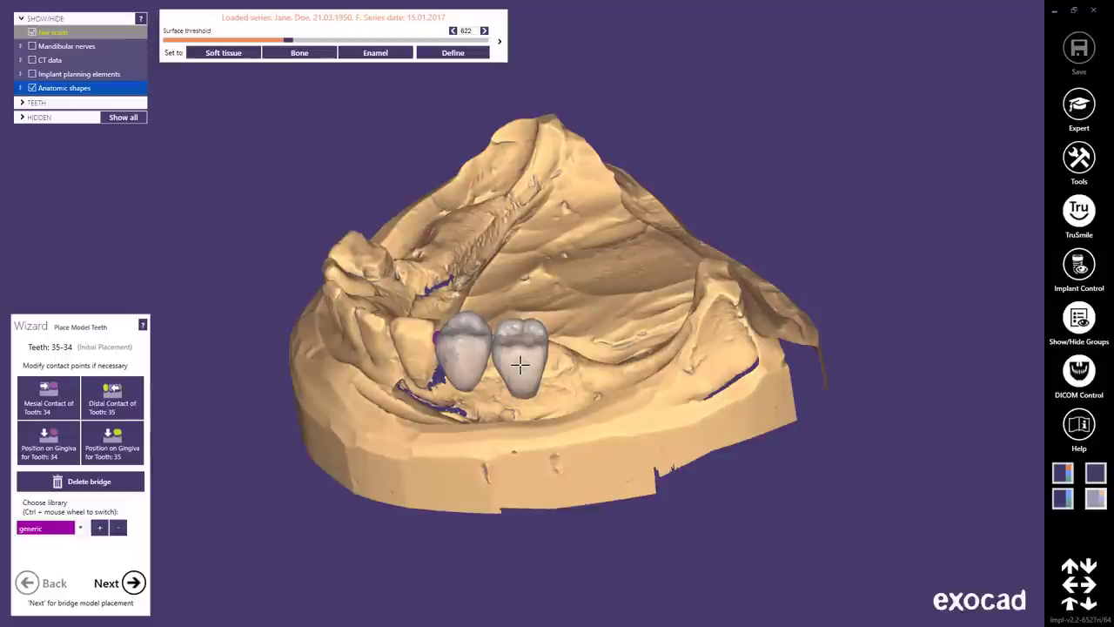
# - Switch model teeth 34 and 35 to the ashortia tooth library
pyautogui.moveTo(409, 386)
pyautogui.mouseDown(button='right')
pyautogui.moveTo(410, 450)
pyautogui.moveTo(409, 382)
pyautogui.mouseUp(button='right')
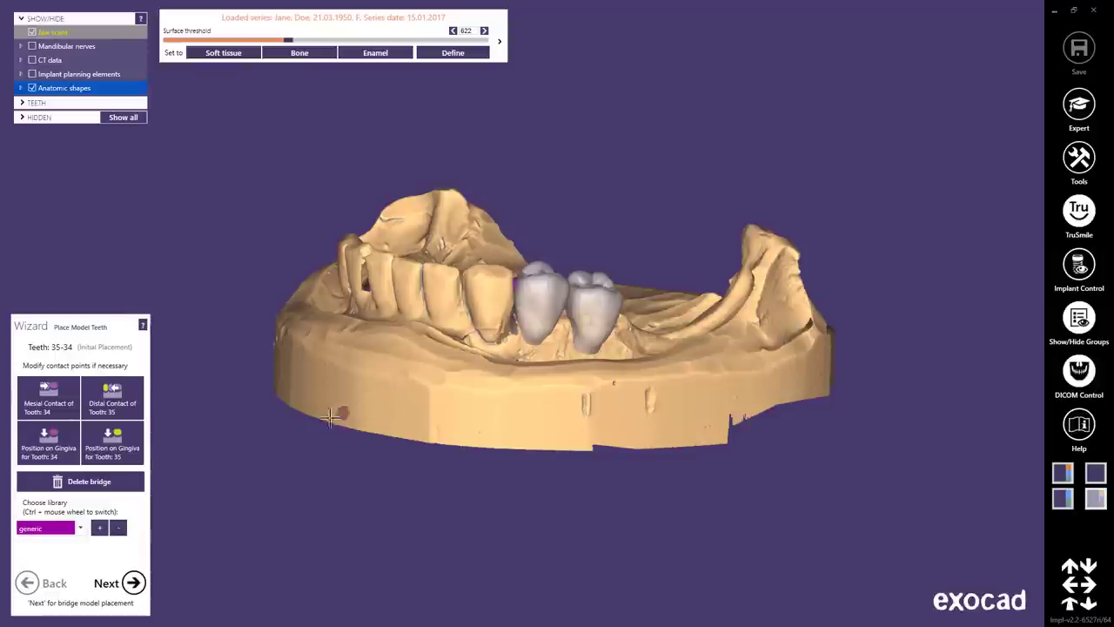
pyautogui.click(81, 528)
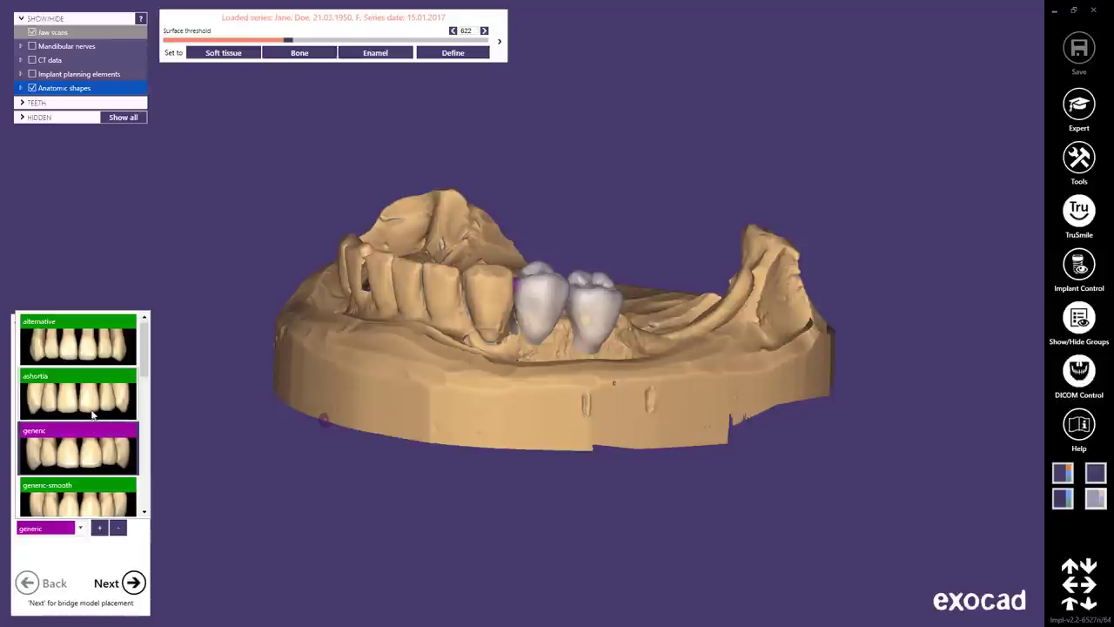
pyautogui.click(96, 394)
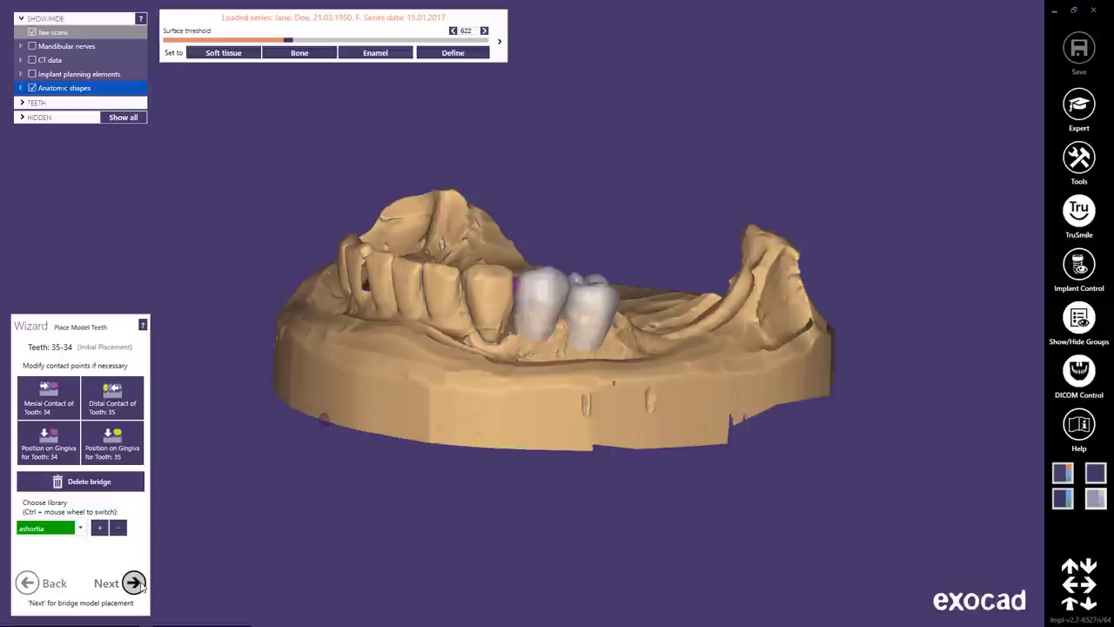
# - Move on to teeth 44–45 with Position on Gingiva for tooth 45 and the ashortia library
pyautogui.click(133, 583)
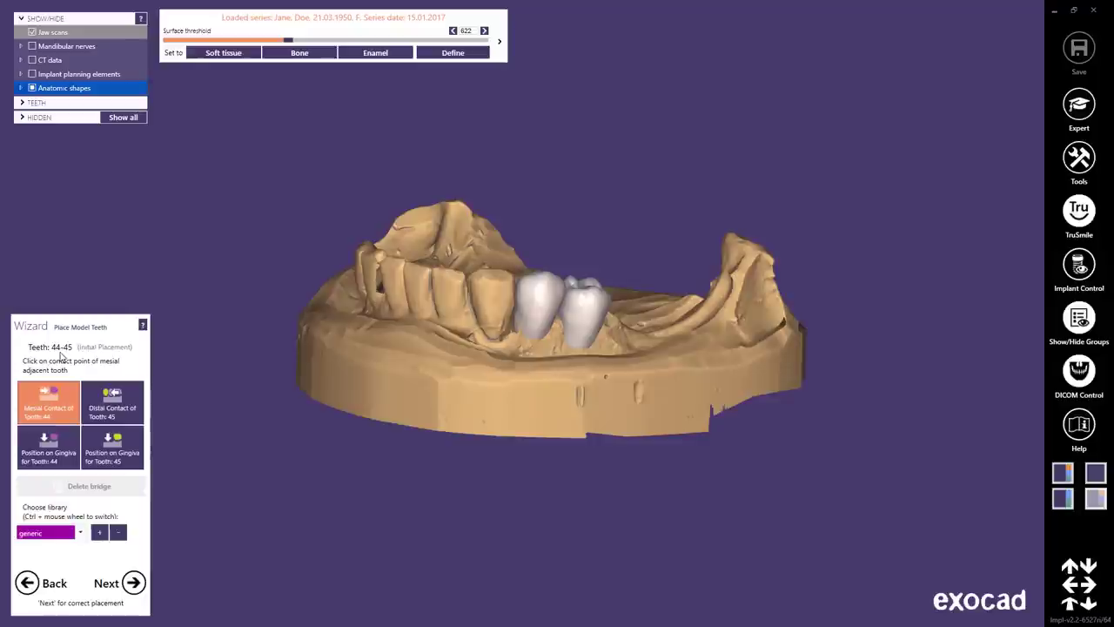
pyautogui.click(117, 440)
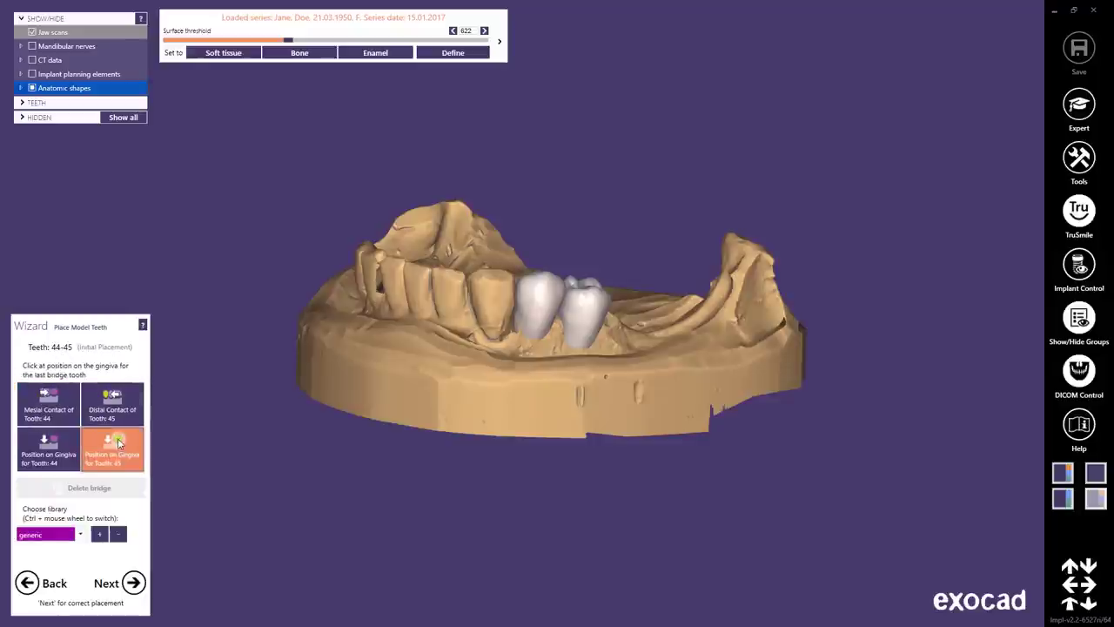
pyautogui.click(81, 535)
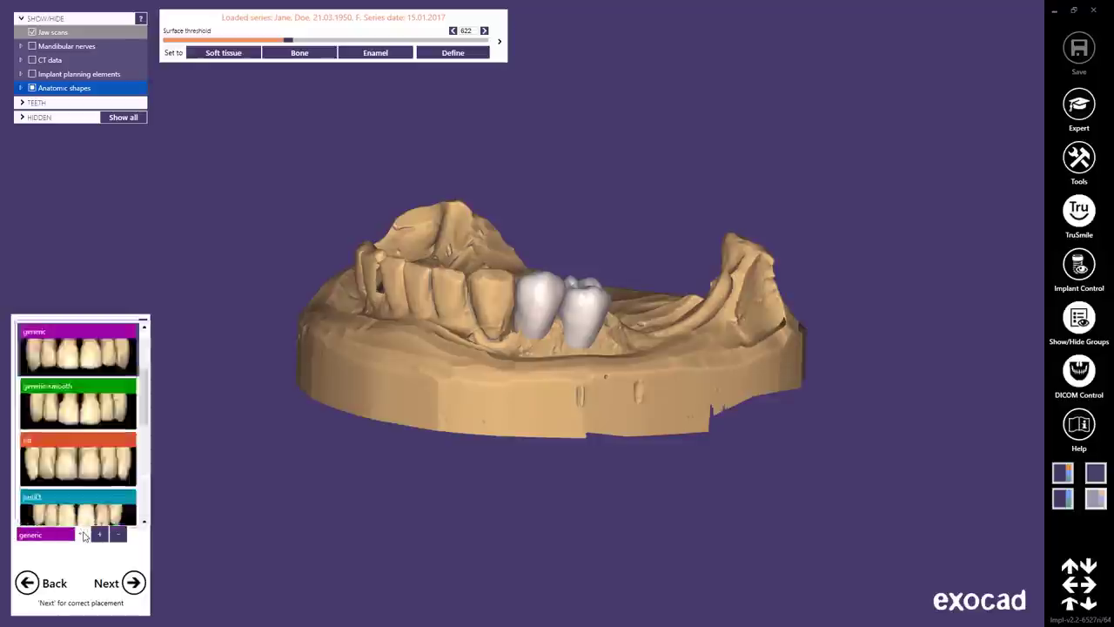
pyautogui.scroll(3, 90, 487)
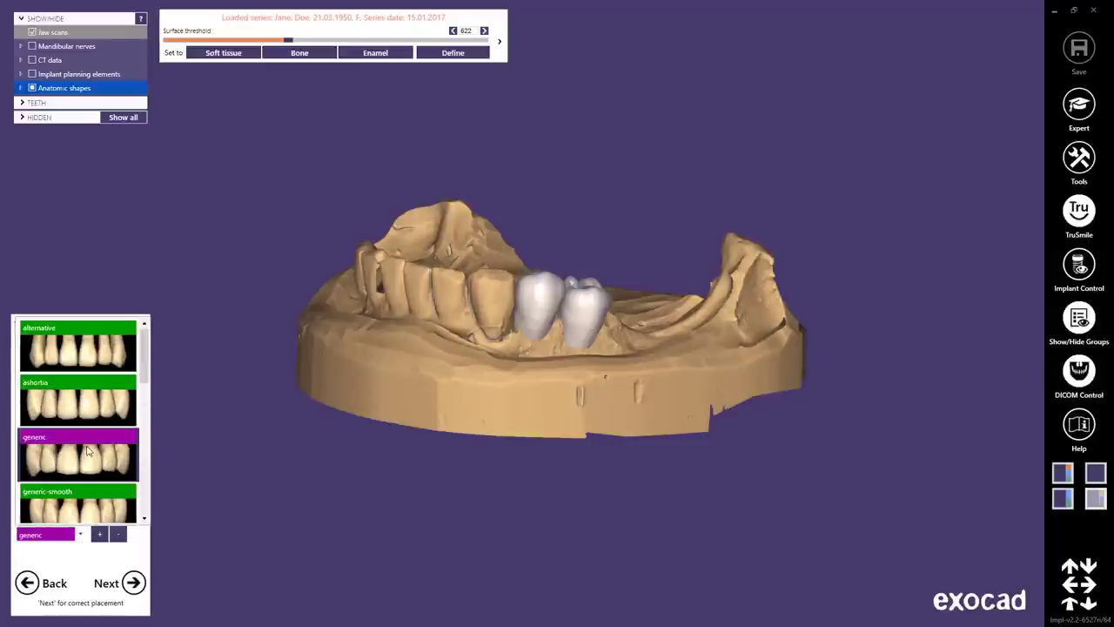
pyautogui.click(96, 408)
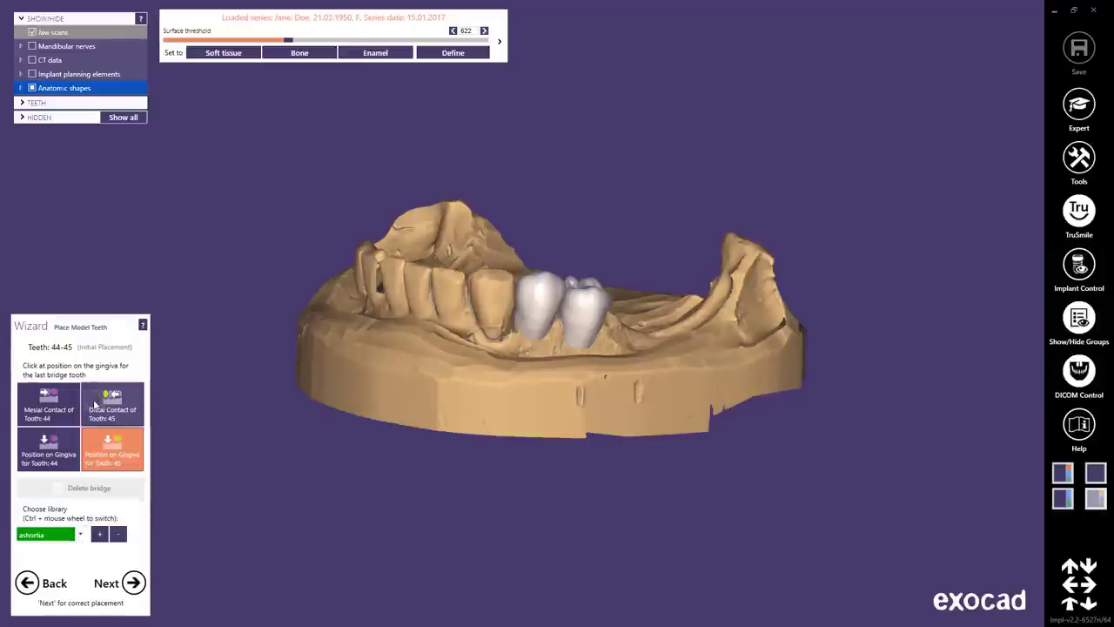
# - Place model teeth 44 and 45 on the gingiva and set both contact points
pyautogui.moveTo(221, 383); pyautogui.dragTo(389, 342, button='right')
pyautogui.click(413, 344)
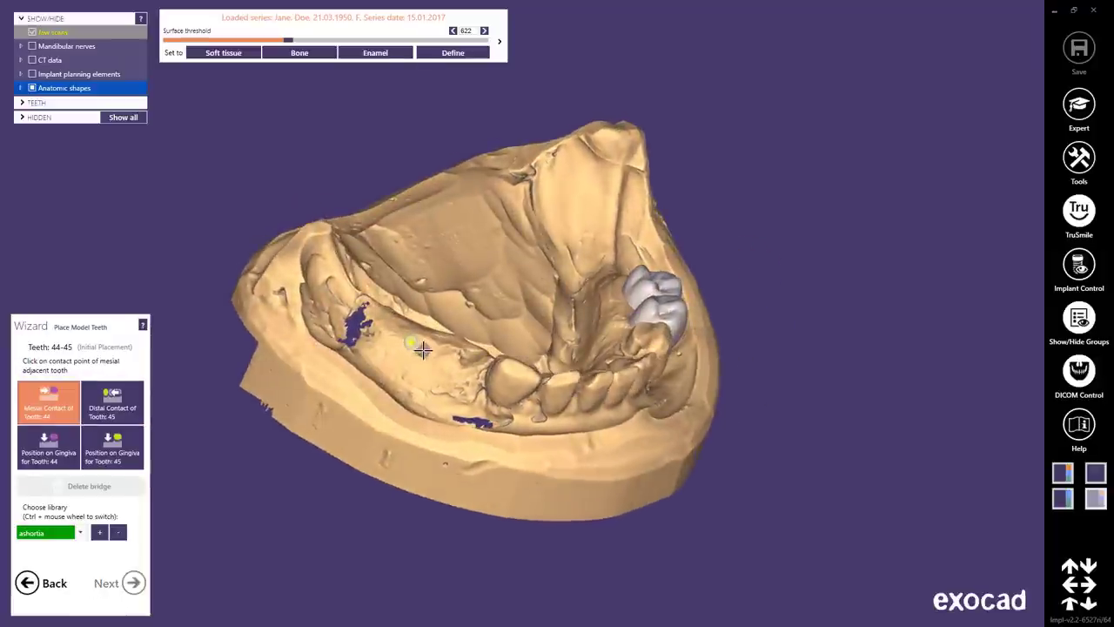
pyautogui.click(457, 364)
pyautogui.click(451, 350)
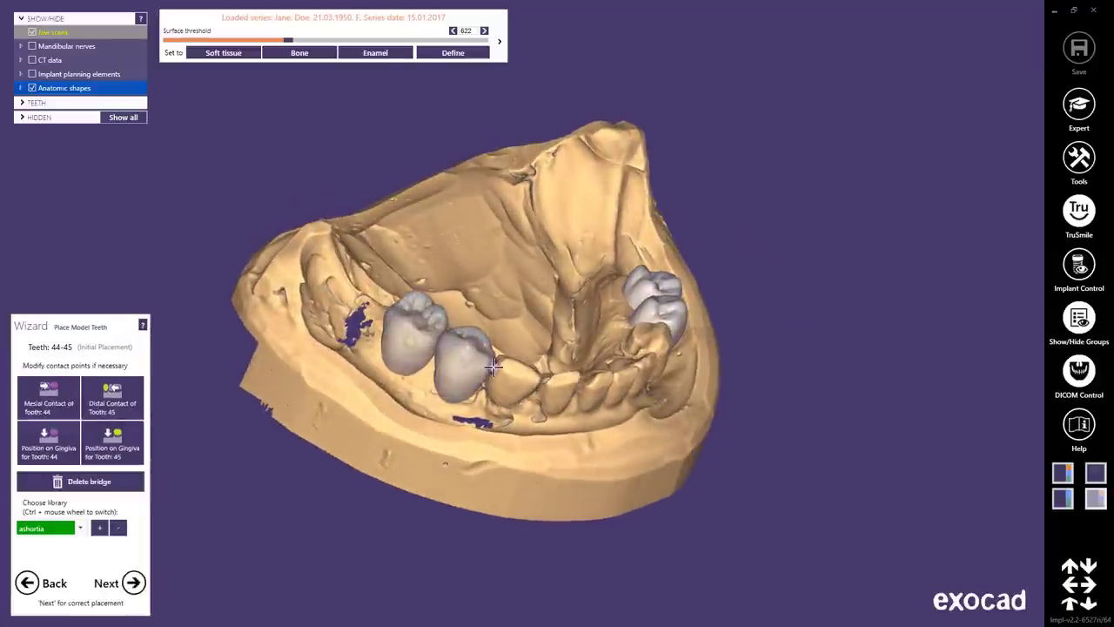
pyautogui.moveTo(487, 366); pyautogui.dragTo(557, 427, button='right')
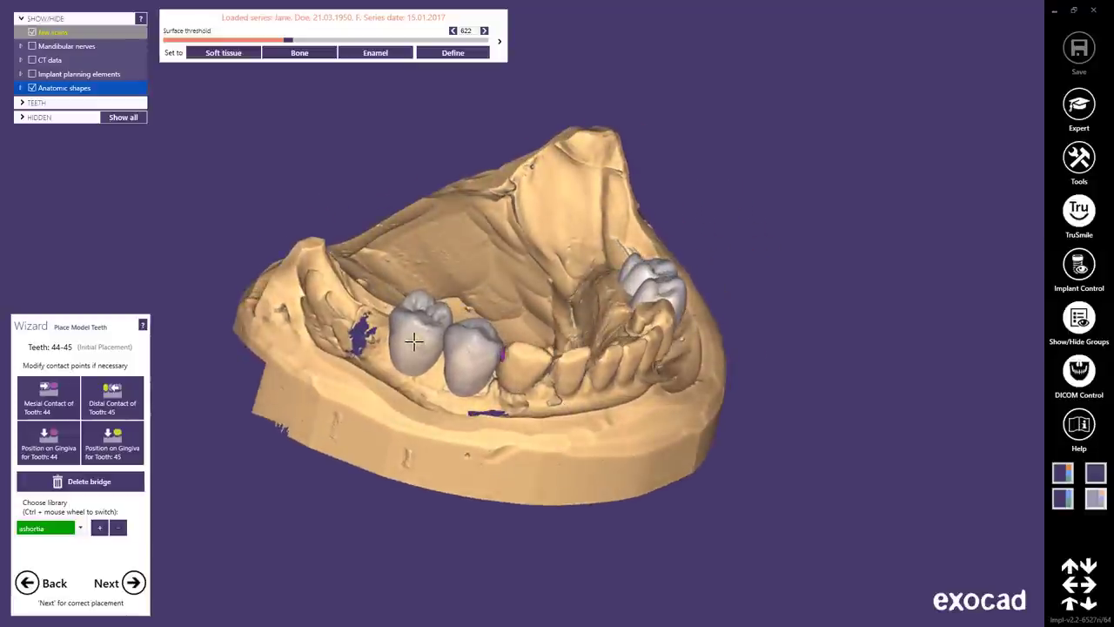
pyautogui.scroll(2, 424, 342)
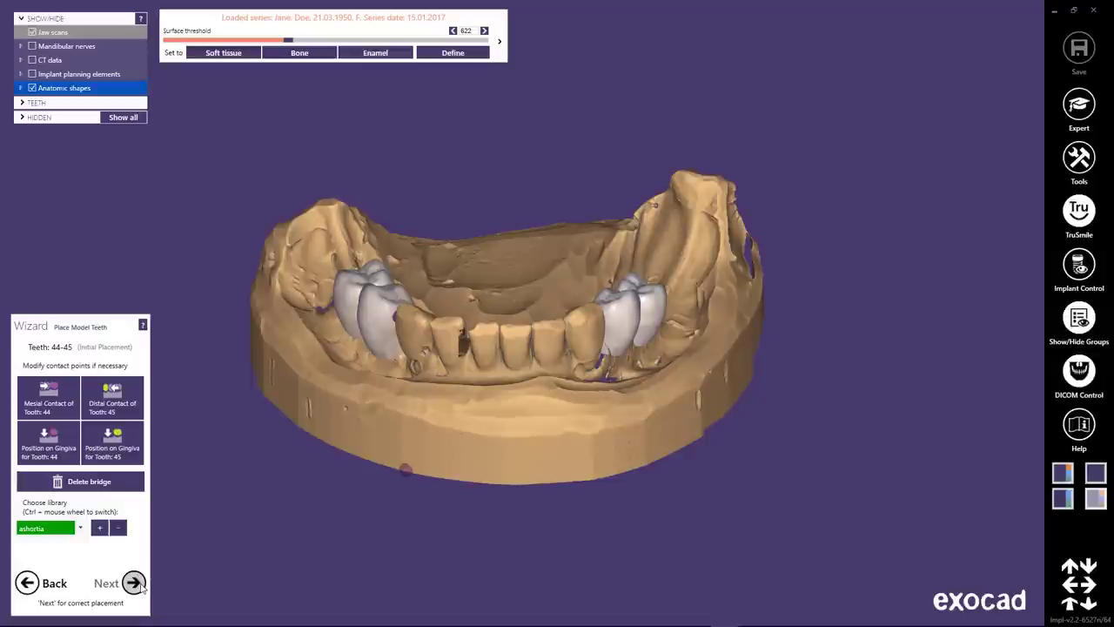
# - Reach Tooth Placement, toggle Move all simultaneously on and off, and open Implant Control
pyautogui.click(135, 583)
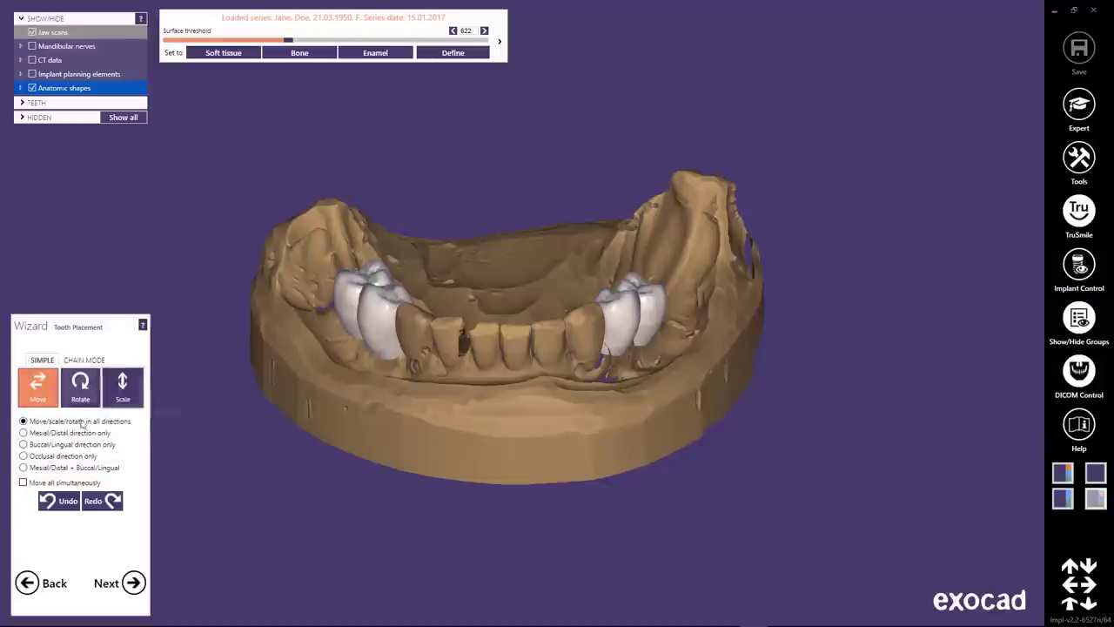
pyautogui.click(45, 484)
pyautogui.click(46, 486)
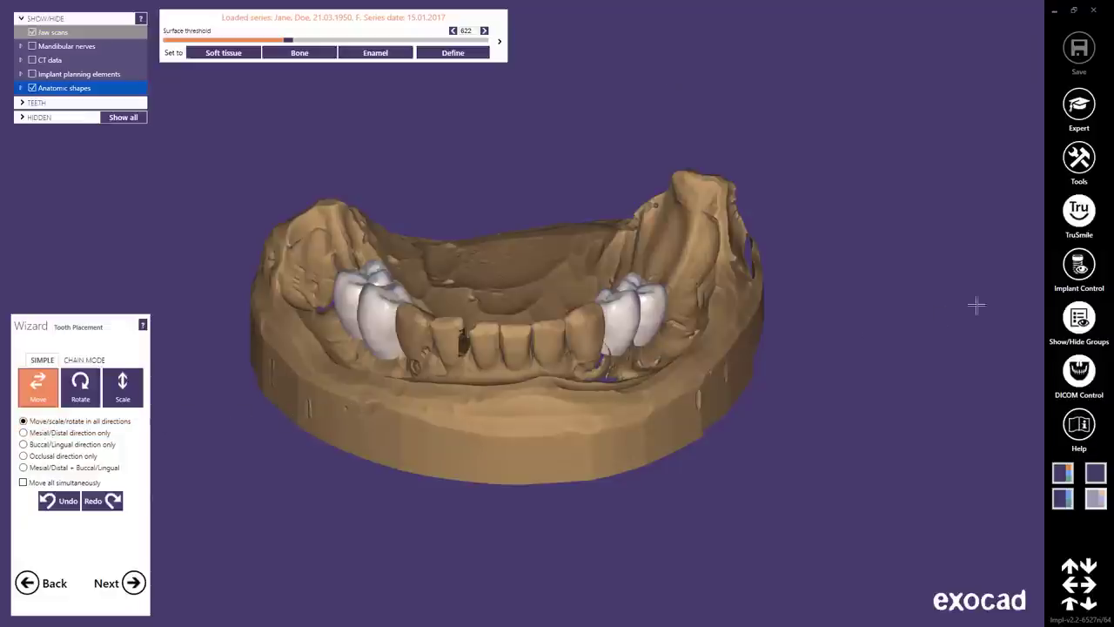
pyautogui.click(1079, 268)
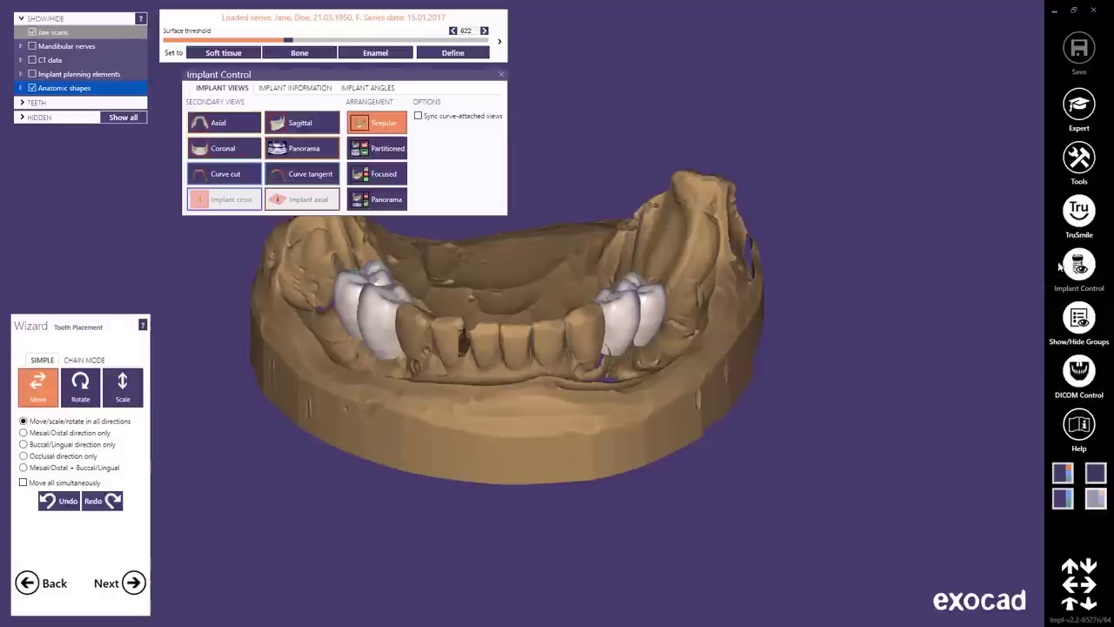
# - Use the Focused arrangement with Curve cut and Curve tangent secondary views
pyautogui.click(386, 174)
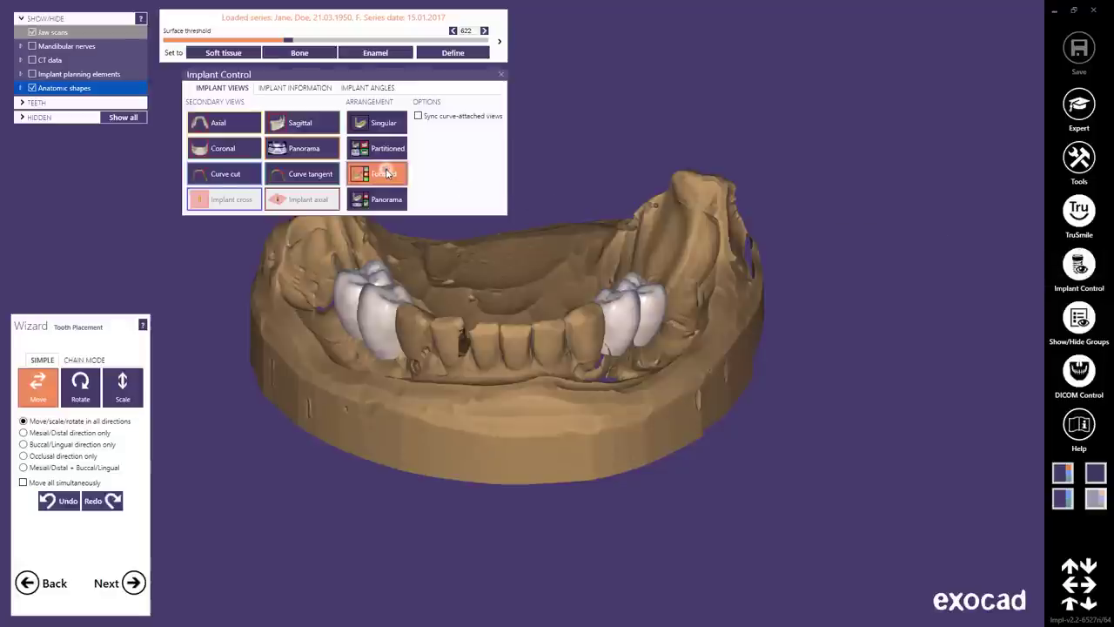
pyautogui.click(251, 175)
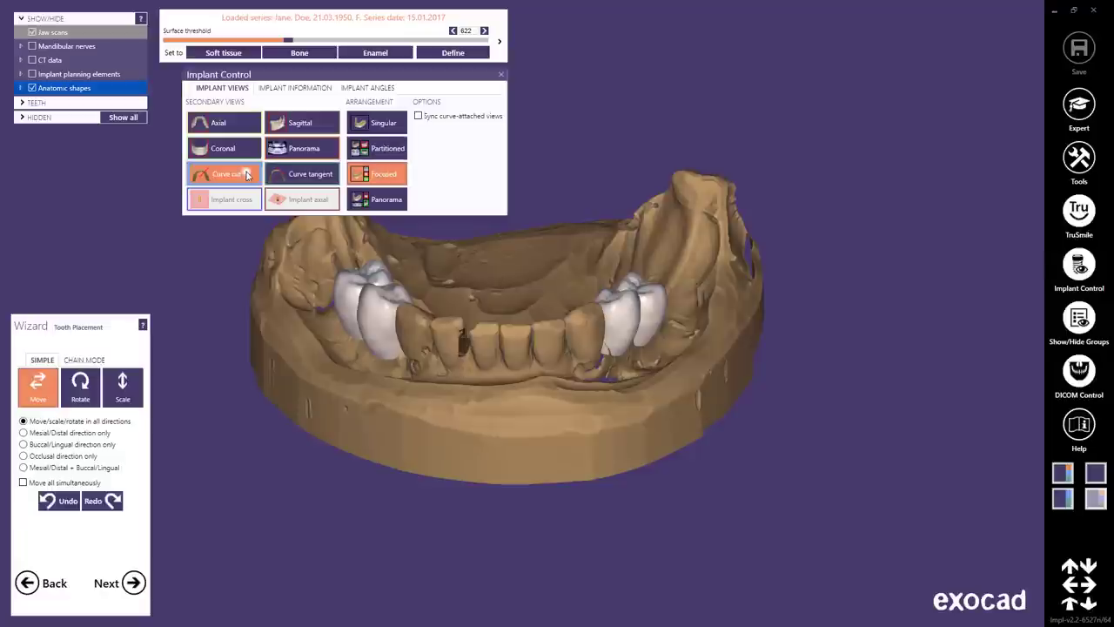
pyautogui.click(310, 175)
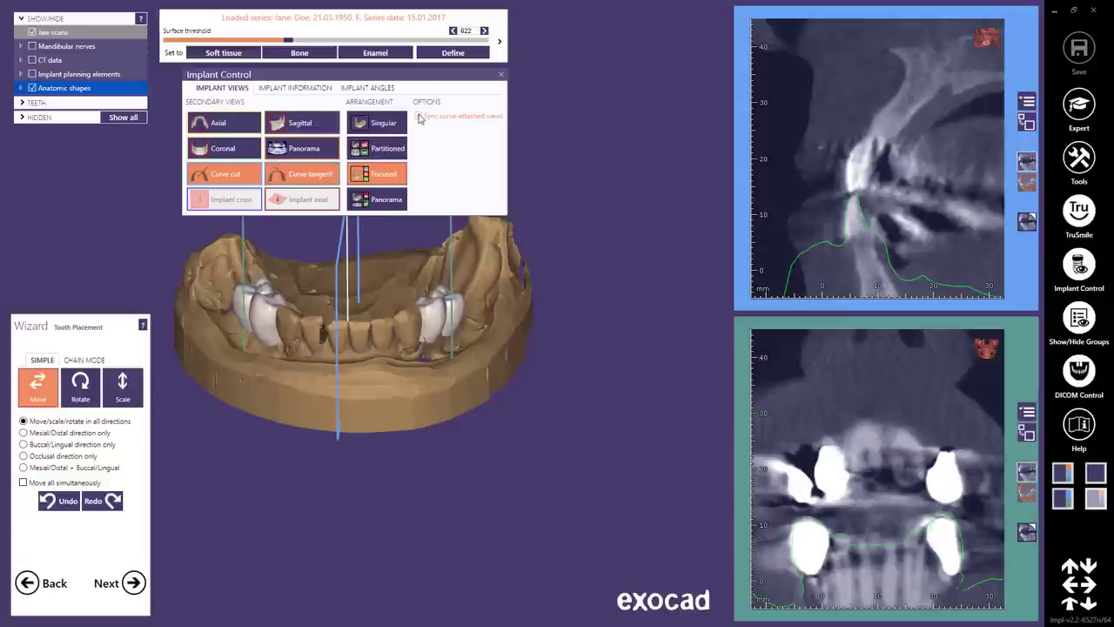
pyautogui.click(502, 74)
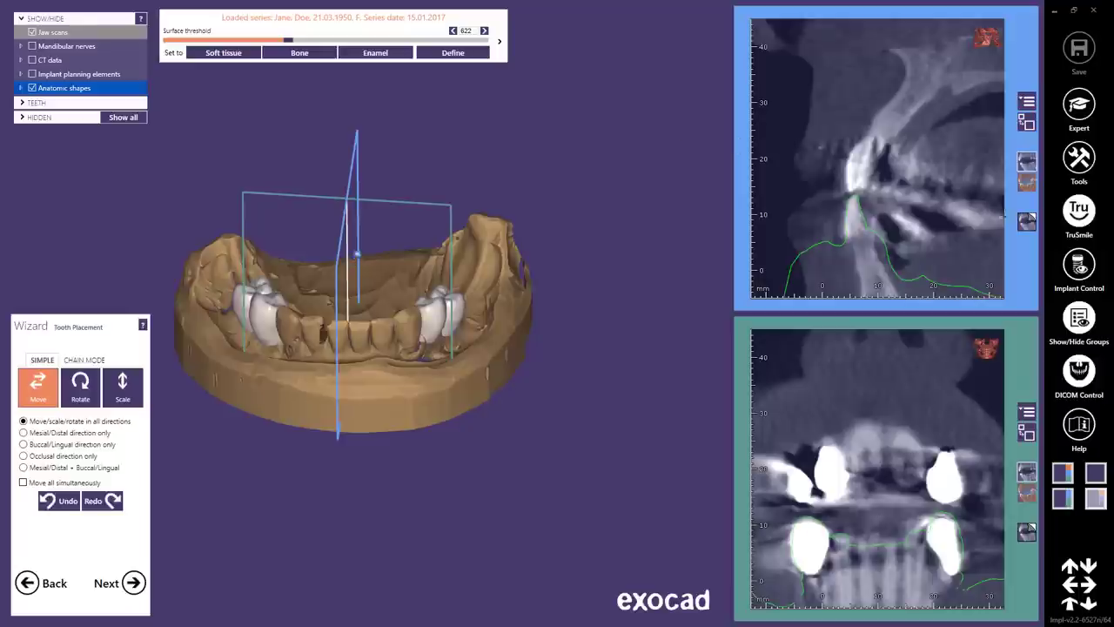
# - Draw the CT images on both 3-D slice planes and zoom out the sagittal slice
pyautogui.click(1027, 222)
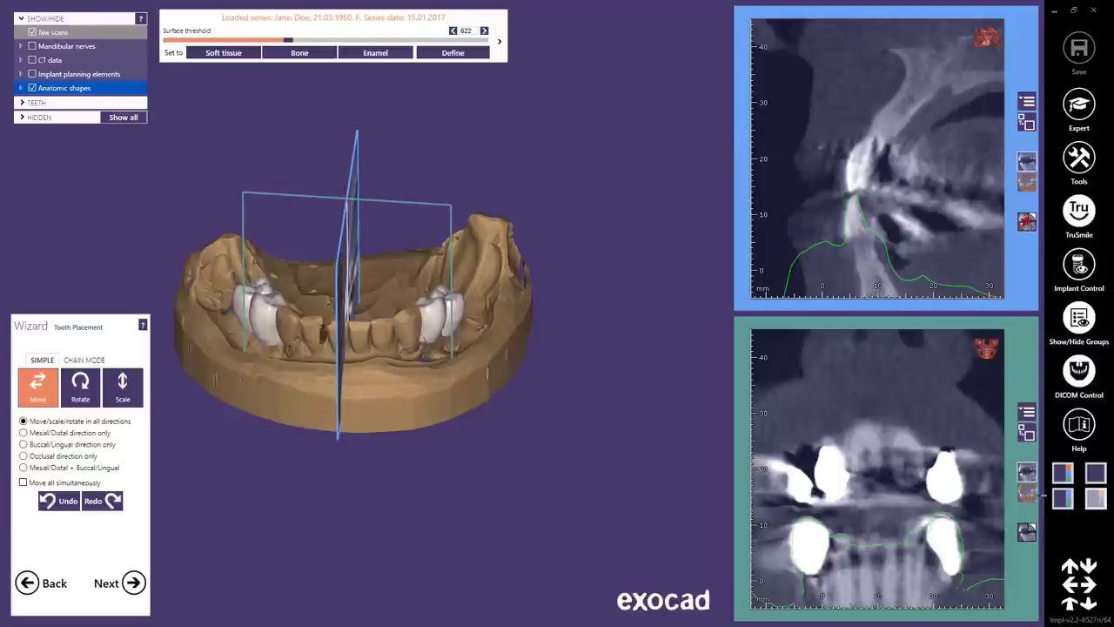
pyautogui.click(1027, 531)
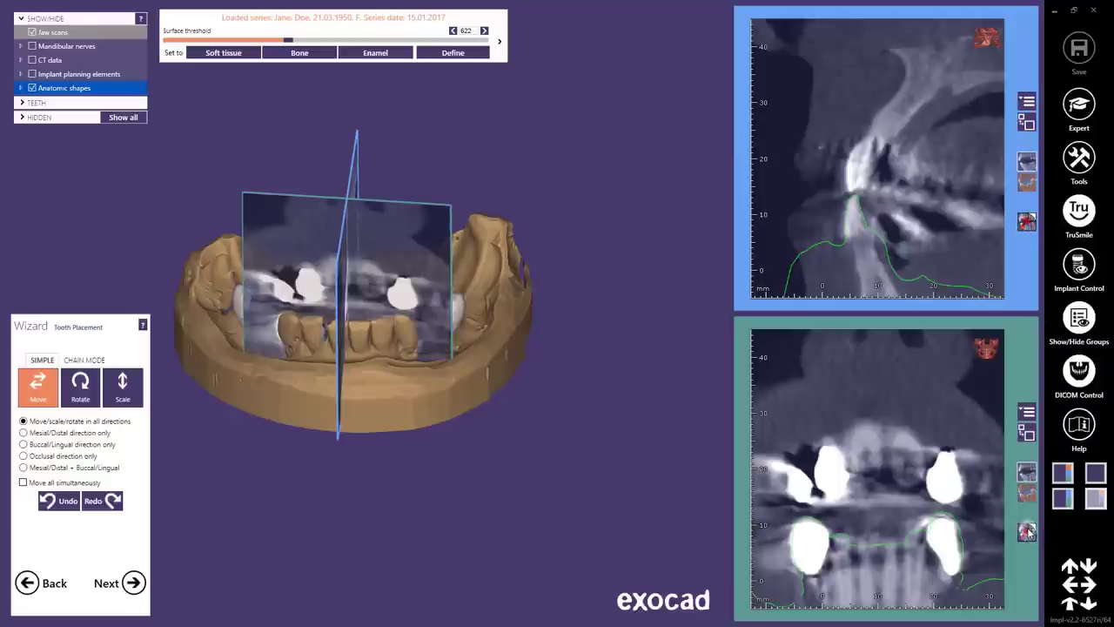
pyautogui.scroll(-3, 901, 261)
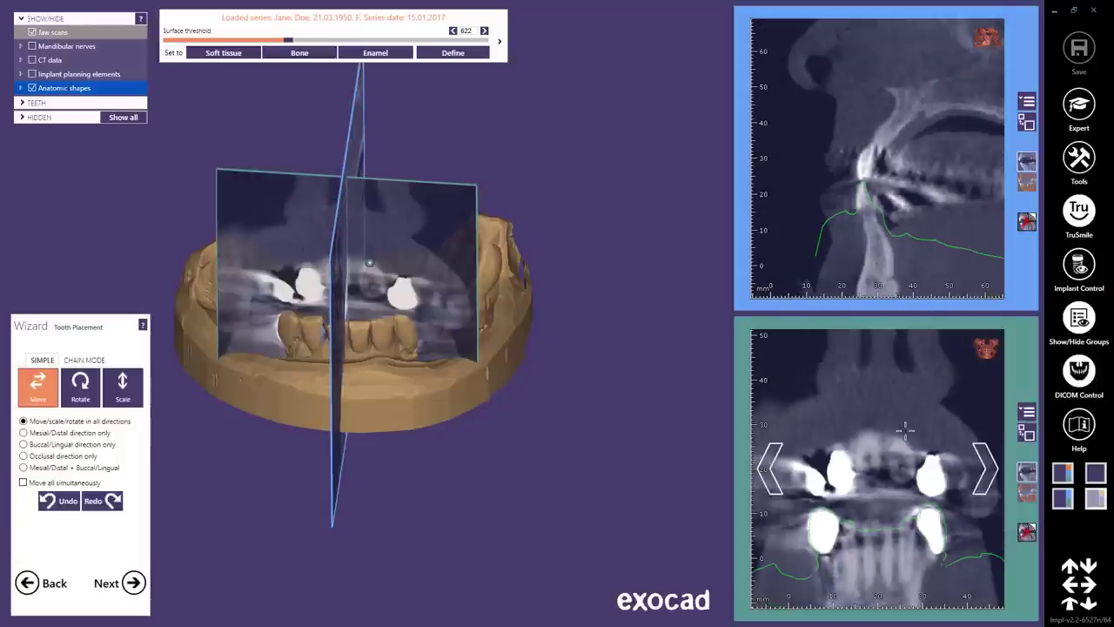
# - Lower the white model tooth slightly using the Occlusal movement constraint
pyautogui.moveTo(905, 428); pyautogui.dragTo(831, 452)
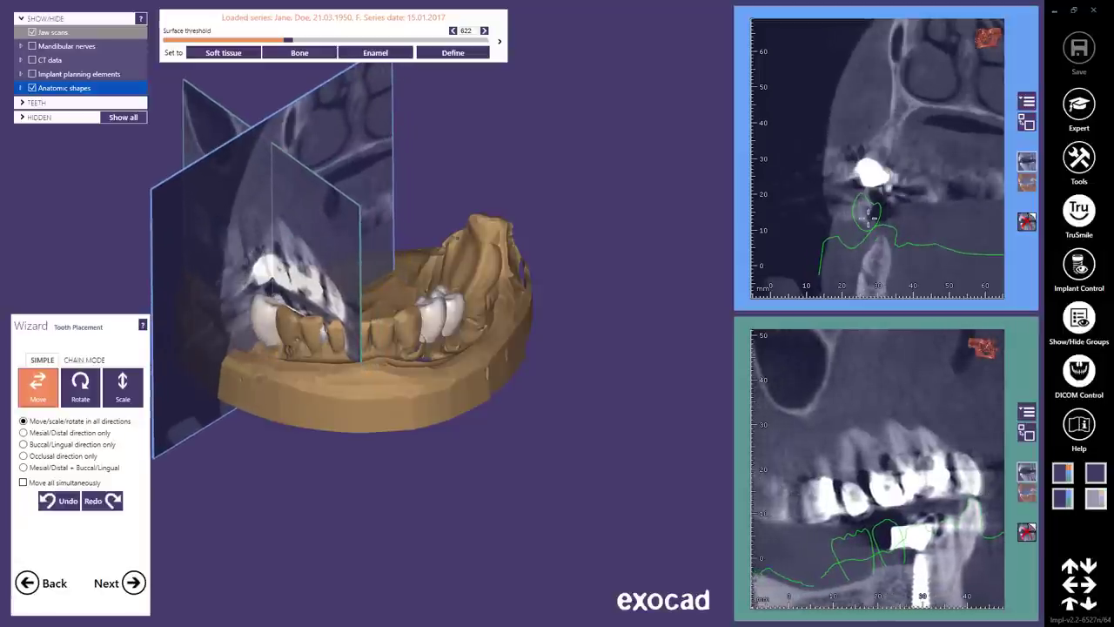
pyautogui.moveTo(326, 386); pyautogui.dragTo(331, 333, button='right')
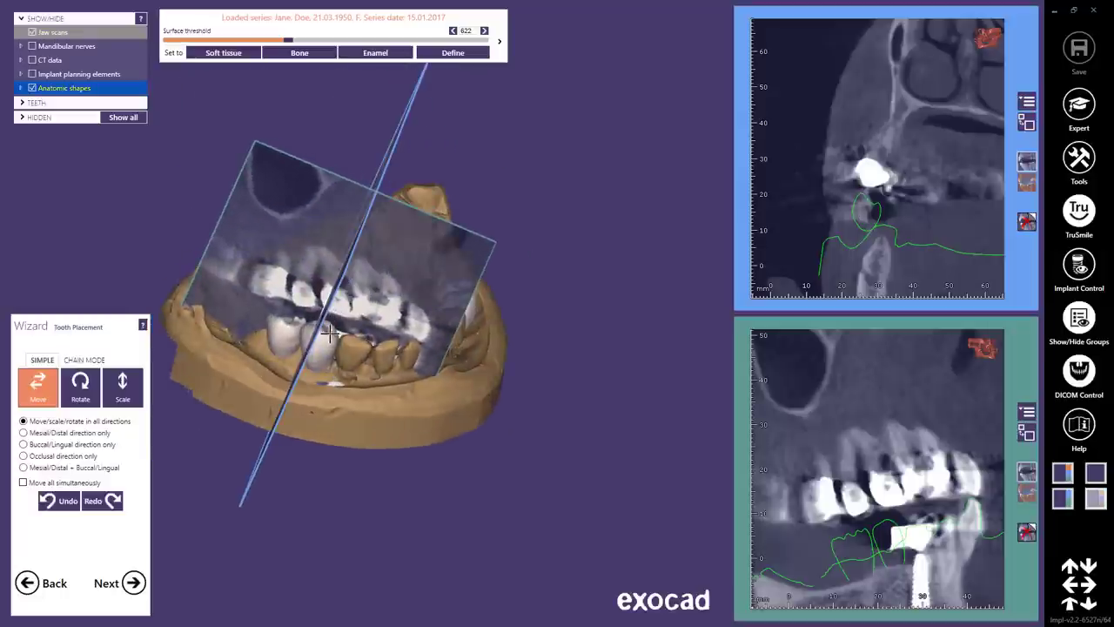
pyautogui.scroll(5, 331, 335)
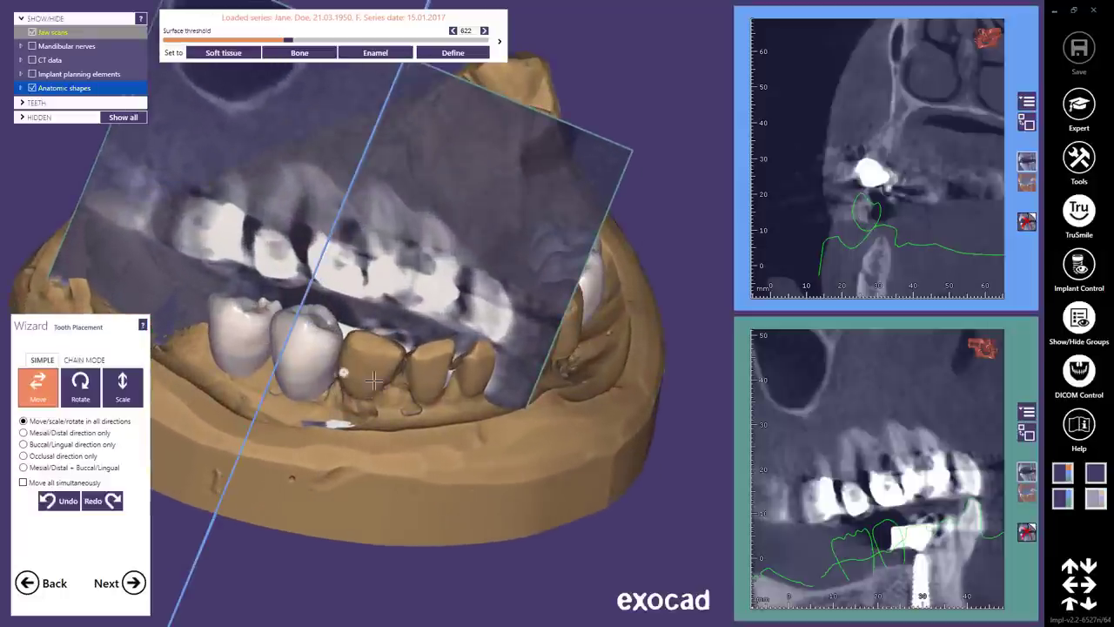
pyautogui.moveTo(341, 376); pyautogui.dragTo(395, 404, button='right')
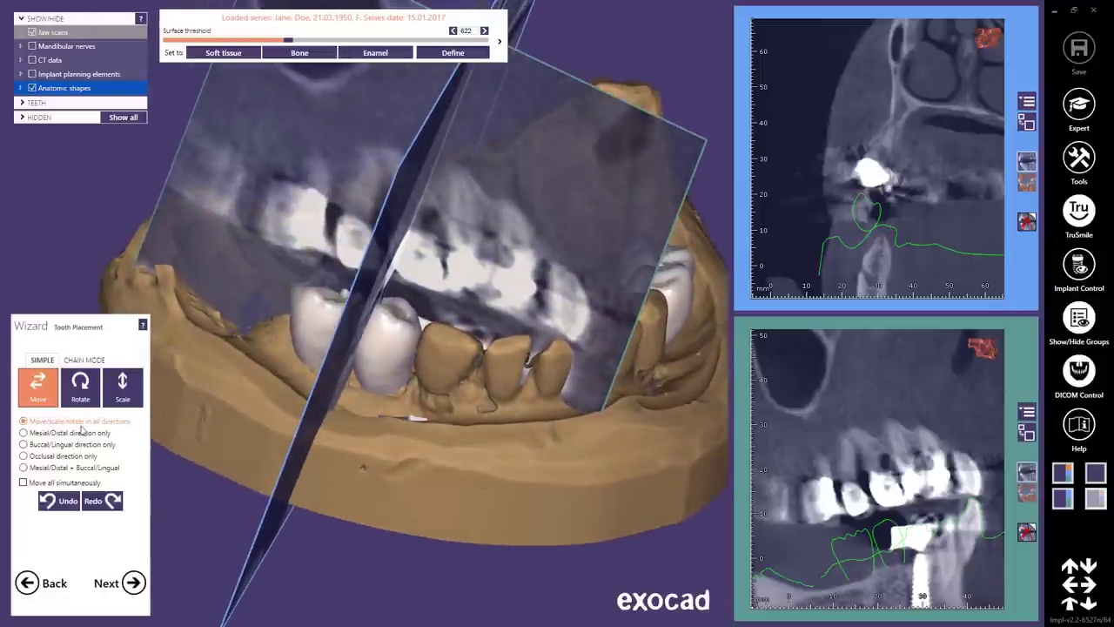
pyautogui.click(26, 456)
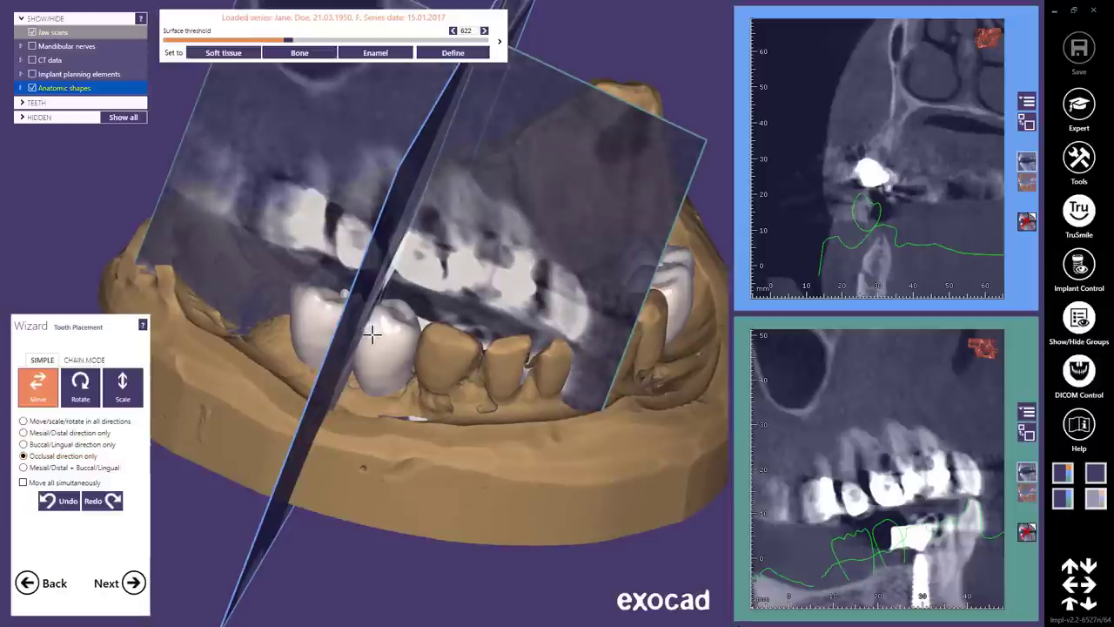
pyautogui.moveTo(371, 334); pyautogui.dragTo(371, 341)
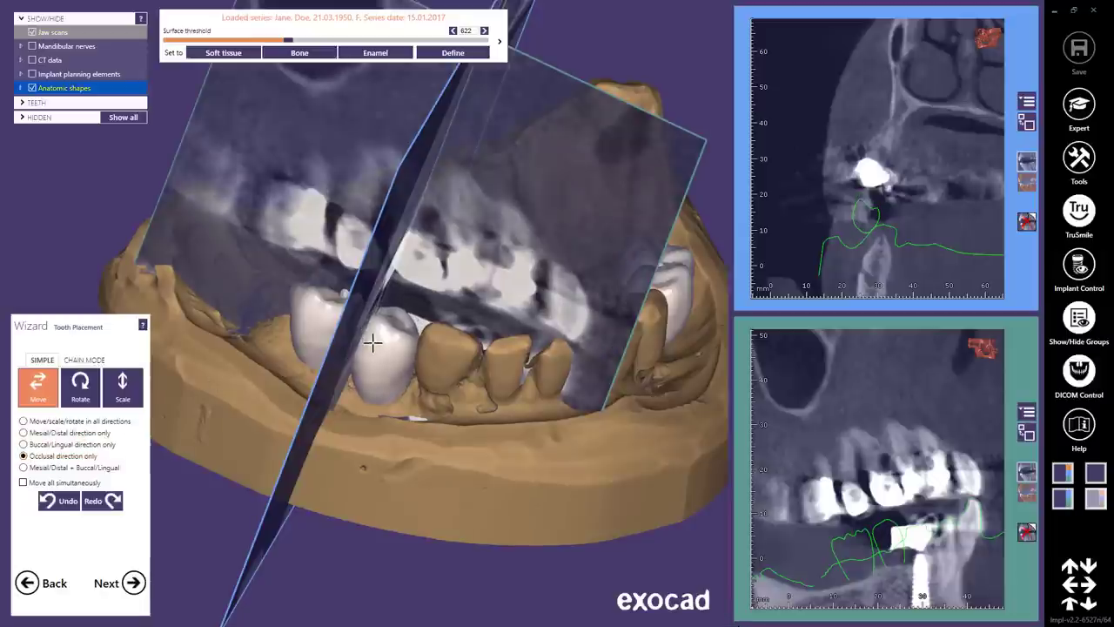
pyautogui.click(61, 444)
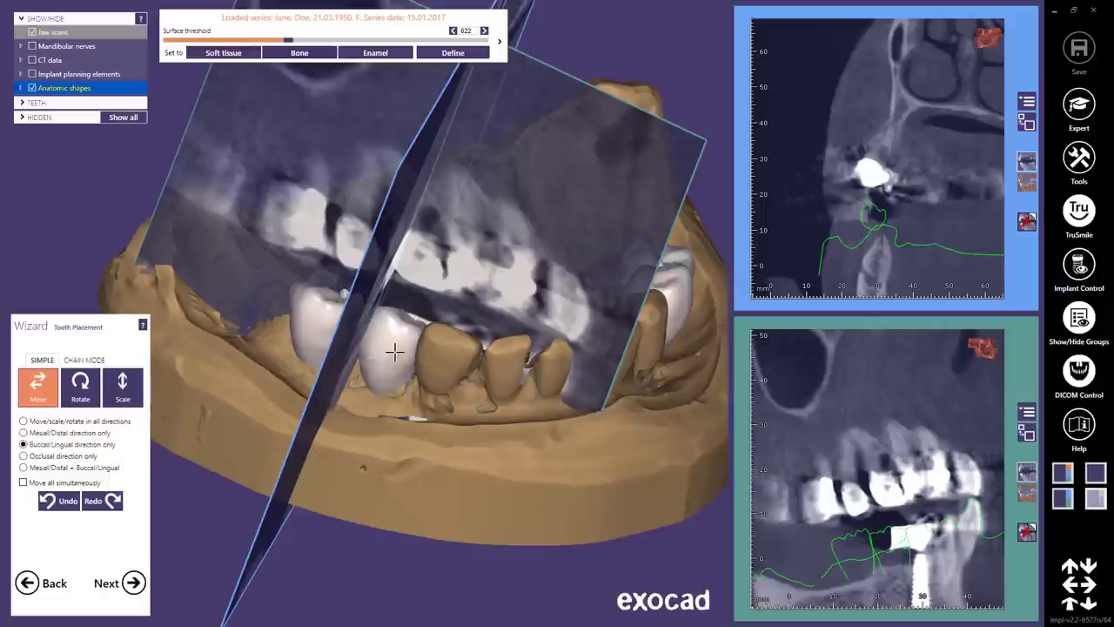
pyautogui.press('r')
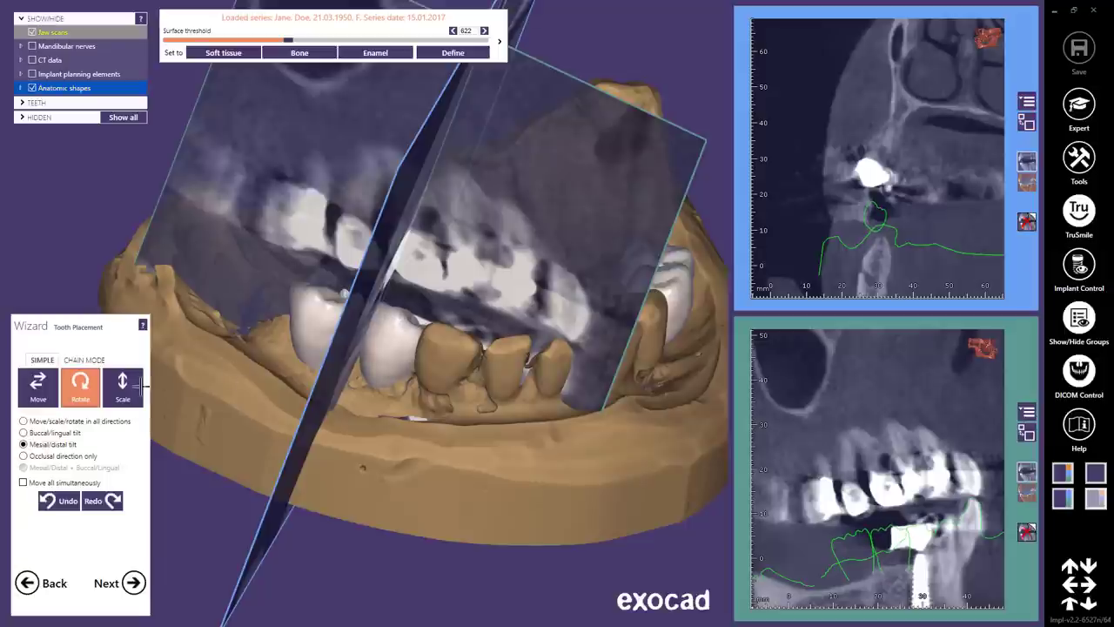
pyautogui.click(38, 388)
# - Slide the white tooth mesially, then raise it slightly with the Occlusal constraint
pyautogui.click(75, 432)
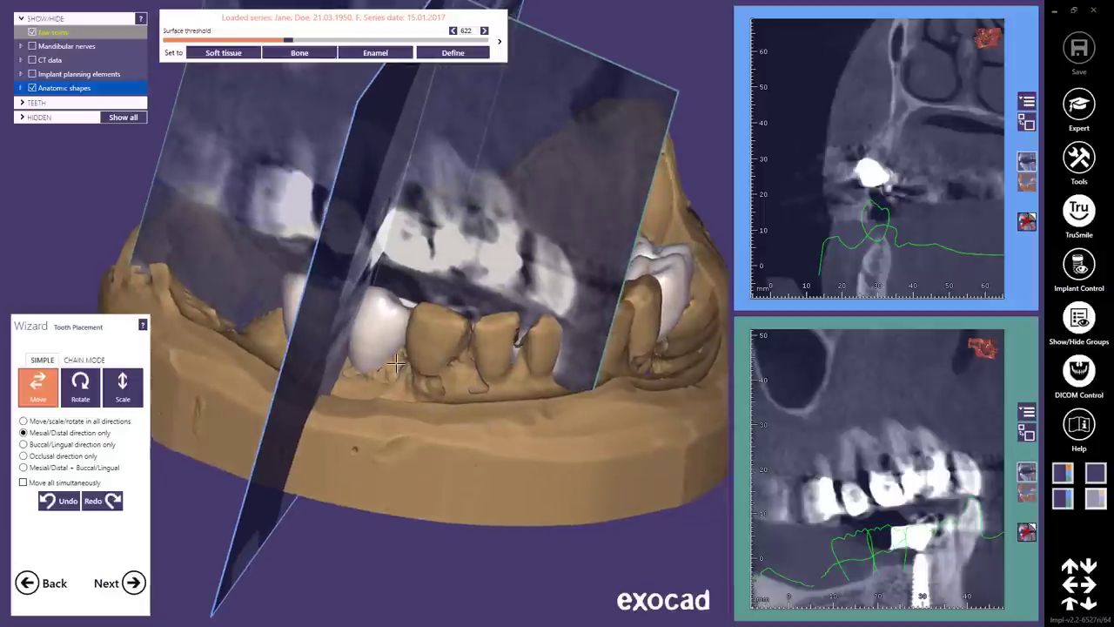
pyautogui.moveTo(401, 318); pyautogui.dragTo(384, 315)
pyautogui.click(61, 456)
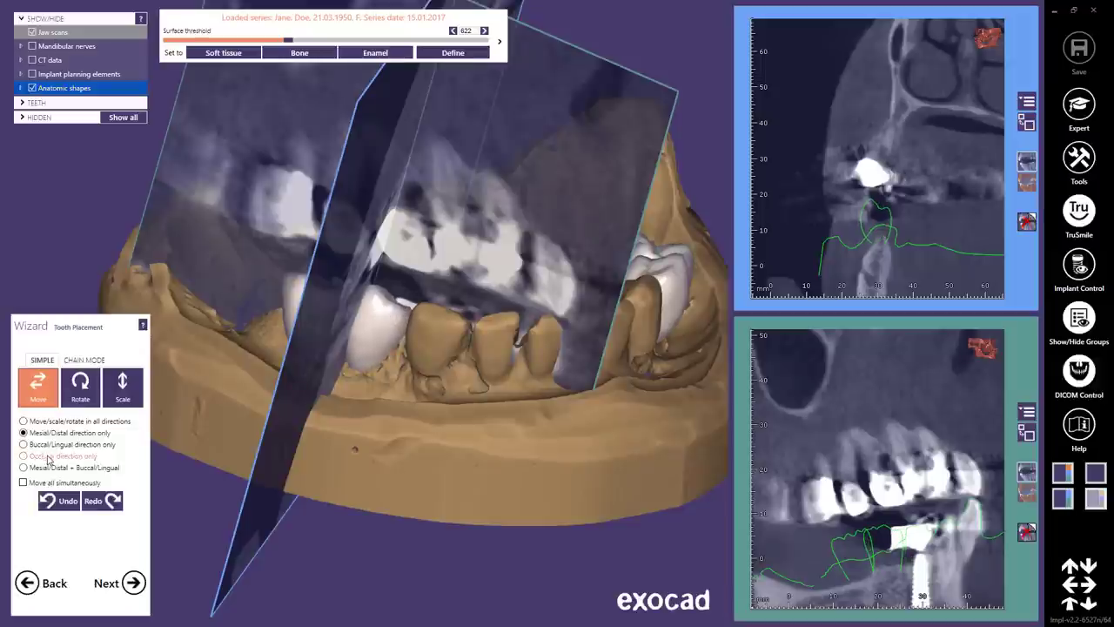
pyautogui.moveTo(378, 318); pyautogui.dragTo(380, 316)
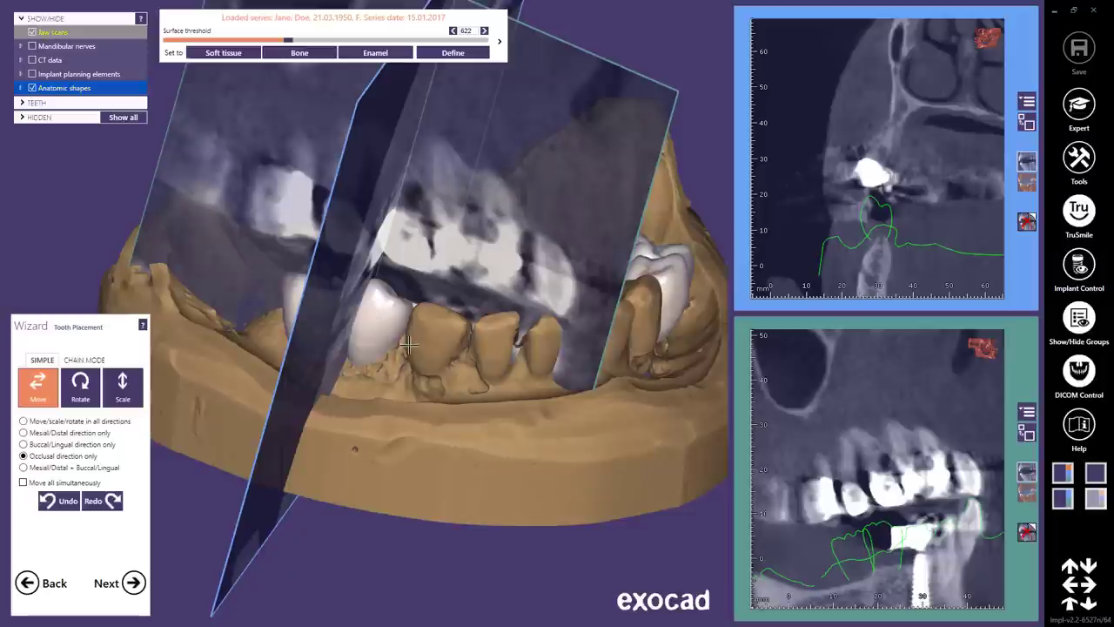
pyautogui.moveTo(409, 345); pyautogui.dragTo(669, 265, button='right')
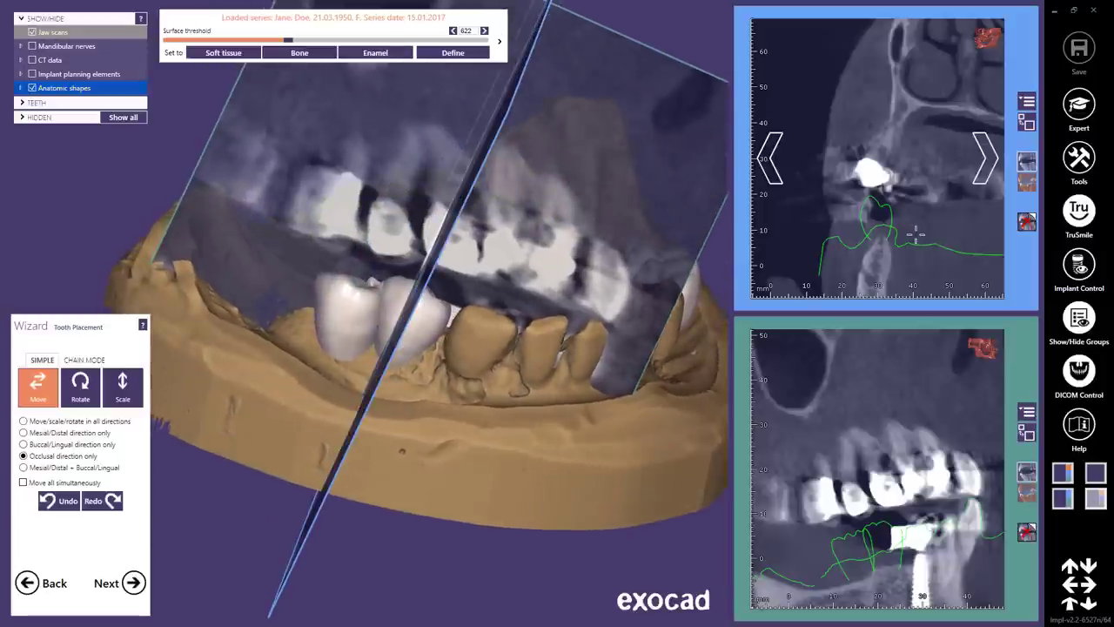
pyautogui.scroll(-5, 914, 233)
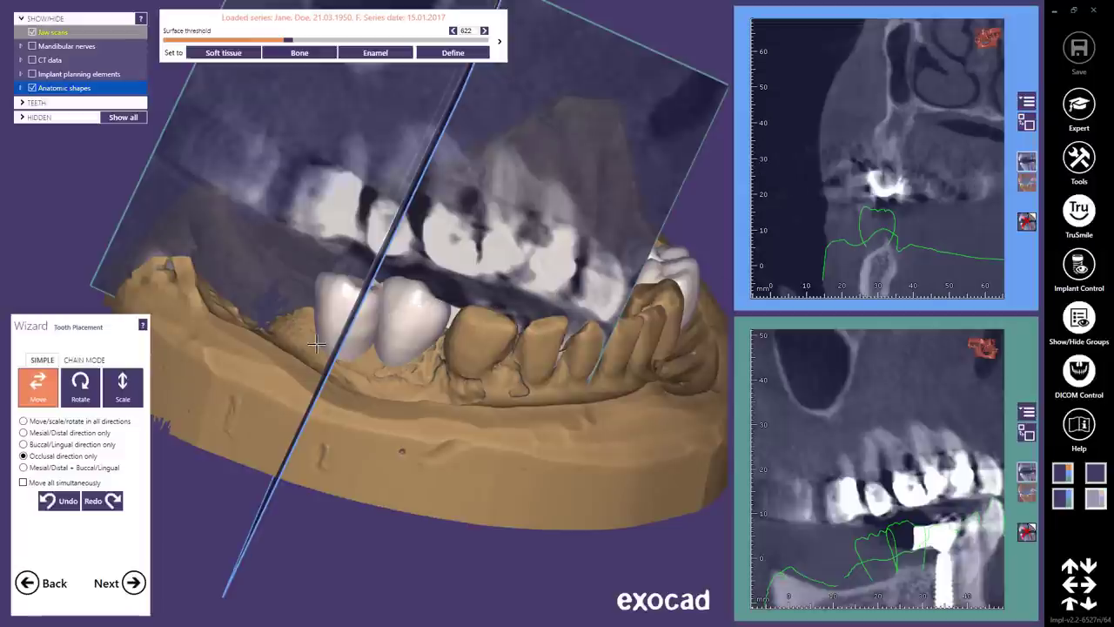
# - Slide the crown further mesially and hide the CT images on both slice planes
pyautogui.click(74, 432)
pyautogui.moveTo(343, 293); pyautogui.dragTo(328, 288)
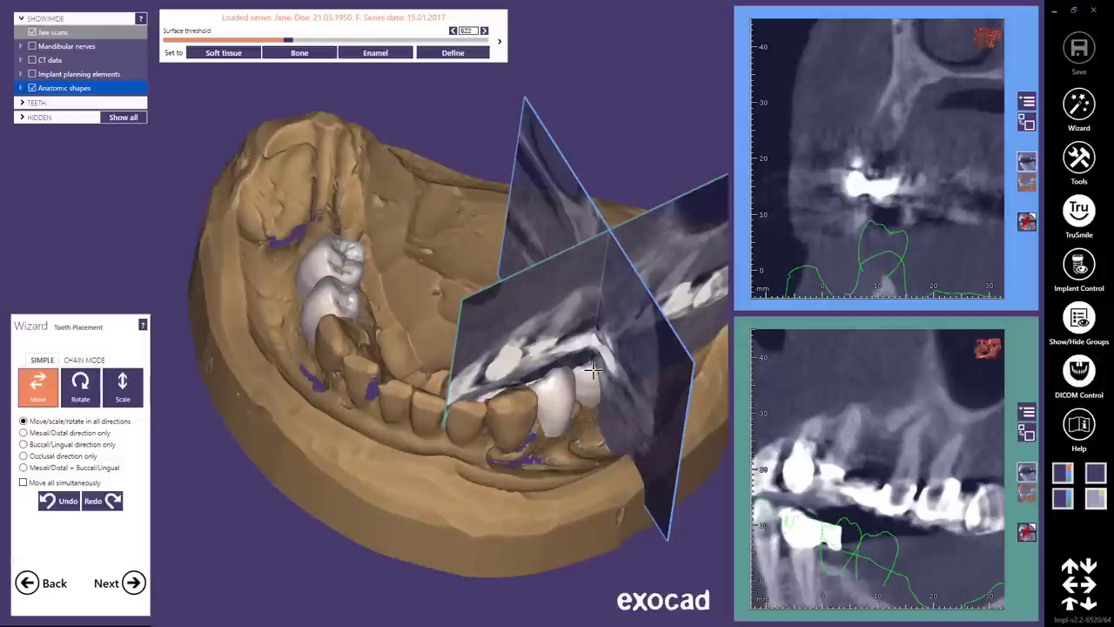
pyautogui.moveTo(539, 428)
pyautogui.mouseDown(button='right')
pyautogui.moveTo(514, 409)
pyautogui.moveTo(540, 418)
pyautogui.mouseUp(button='right')
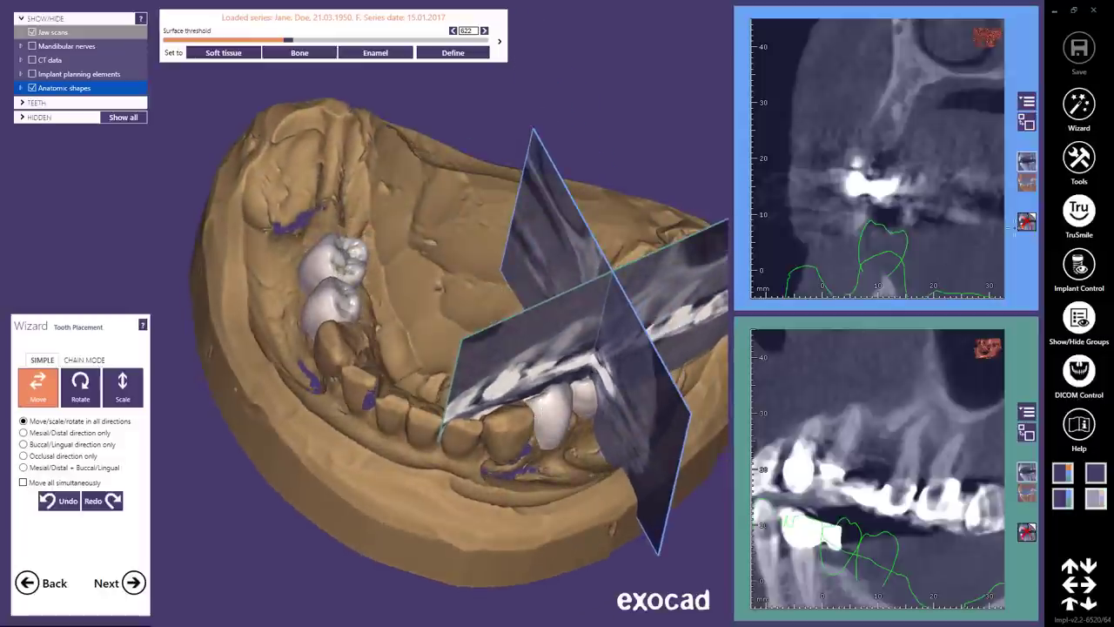
pyautogui.click(1027, 221)
pyautogui.click(1027, 531)
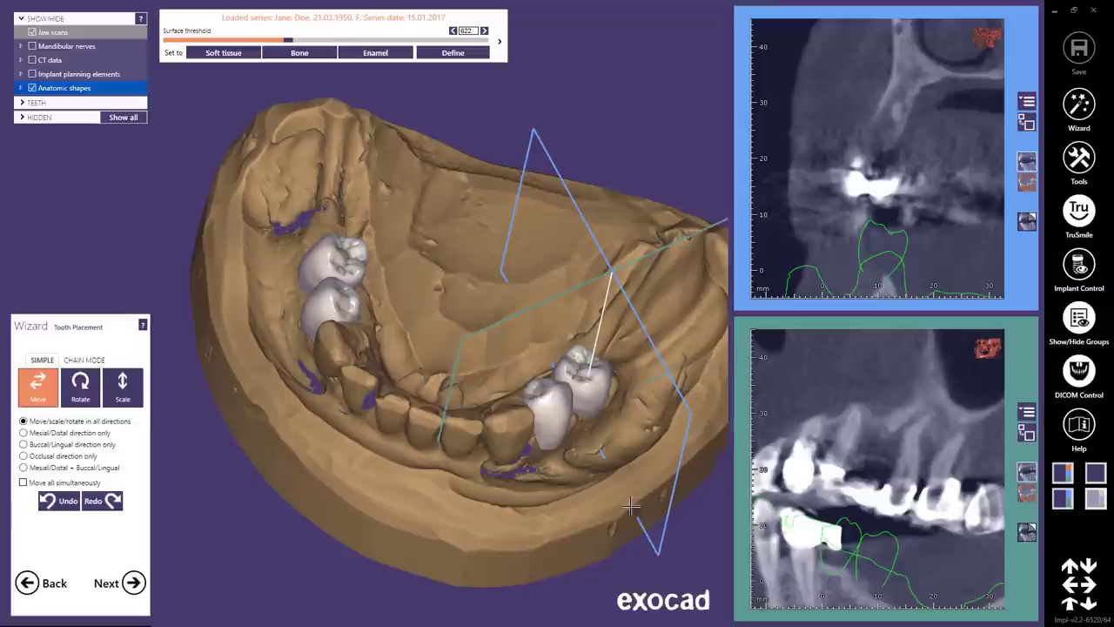
# - Go to Define Density Threshold, clip Axis 1 at 58.5 mm, and show Anatomic shapes
pyautogui.click(135, 584)
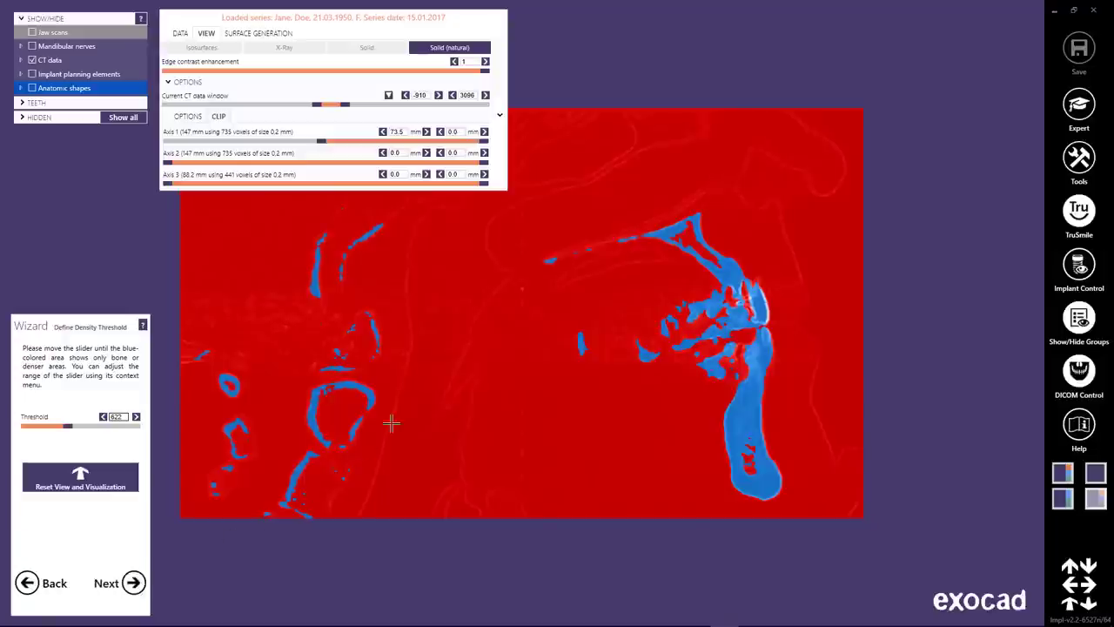
pyautogui.moveTo(541, 303); pyautogui.dragTo(621, 311, button='right')
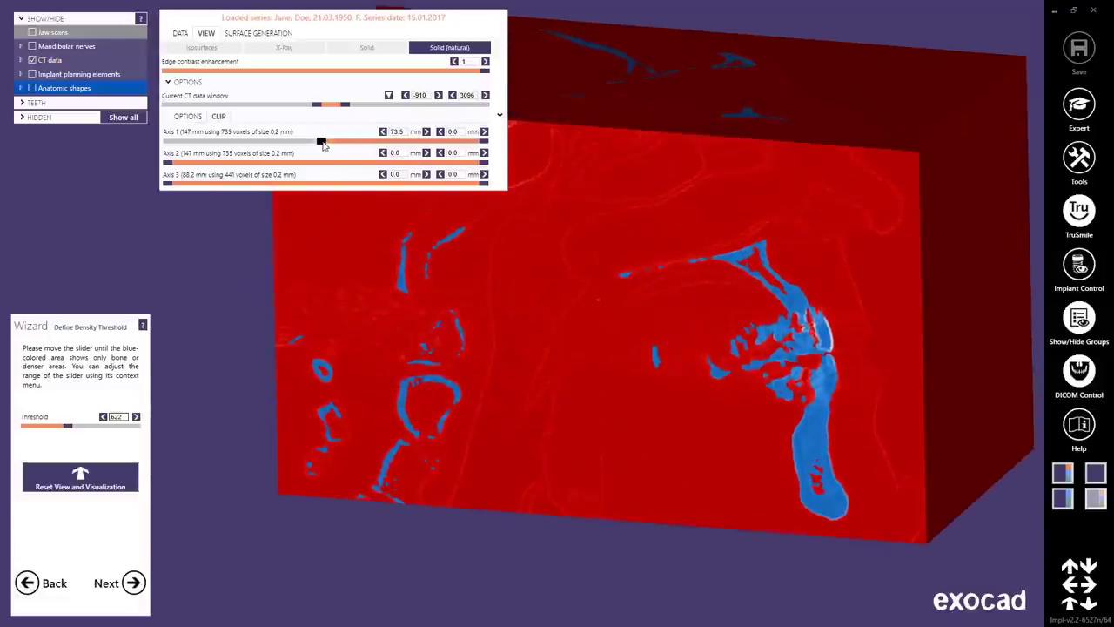
pyautogui.moveTo(322, 143); pyautogui.dragTo(306, 174)
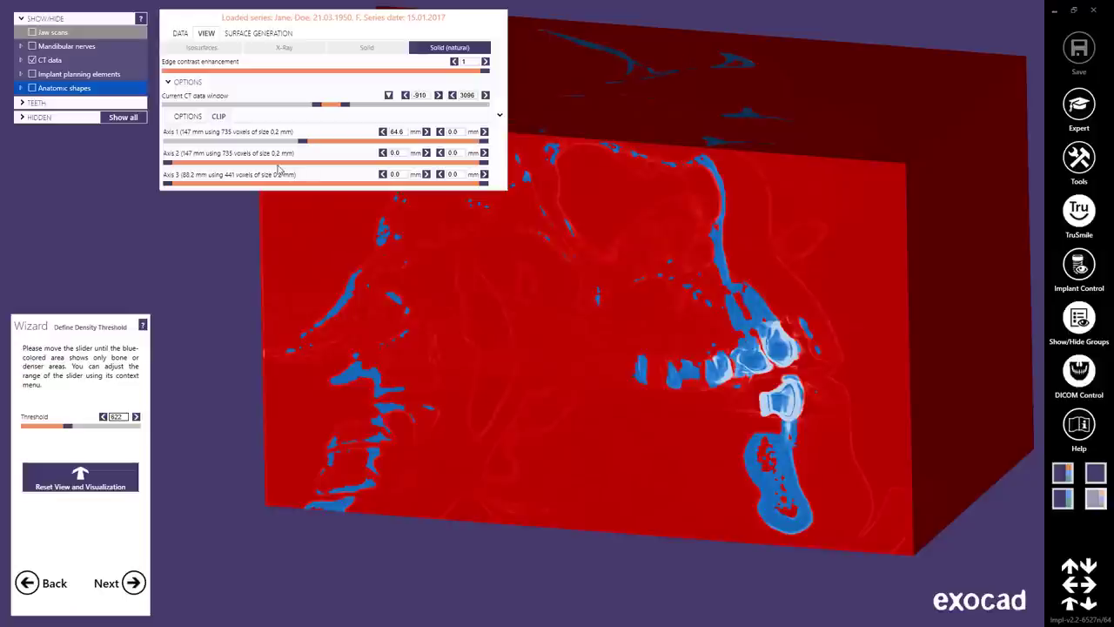
pyautogui.click(32, 88)
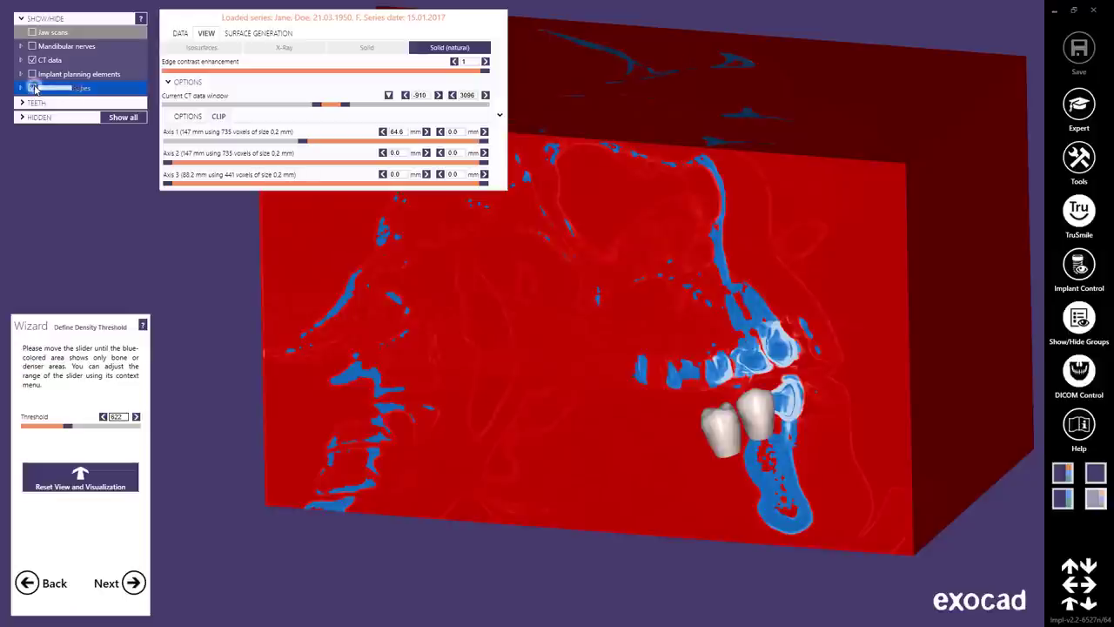
# - Lower the density threshold to 221 and settle the Axis 1 clip near 61.8 mm
pyautogui.moveTo(301, 141); pyautogui.dragTo(293, 153)
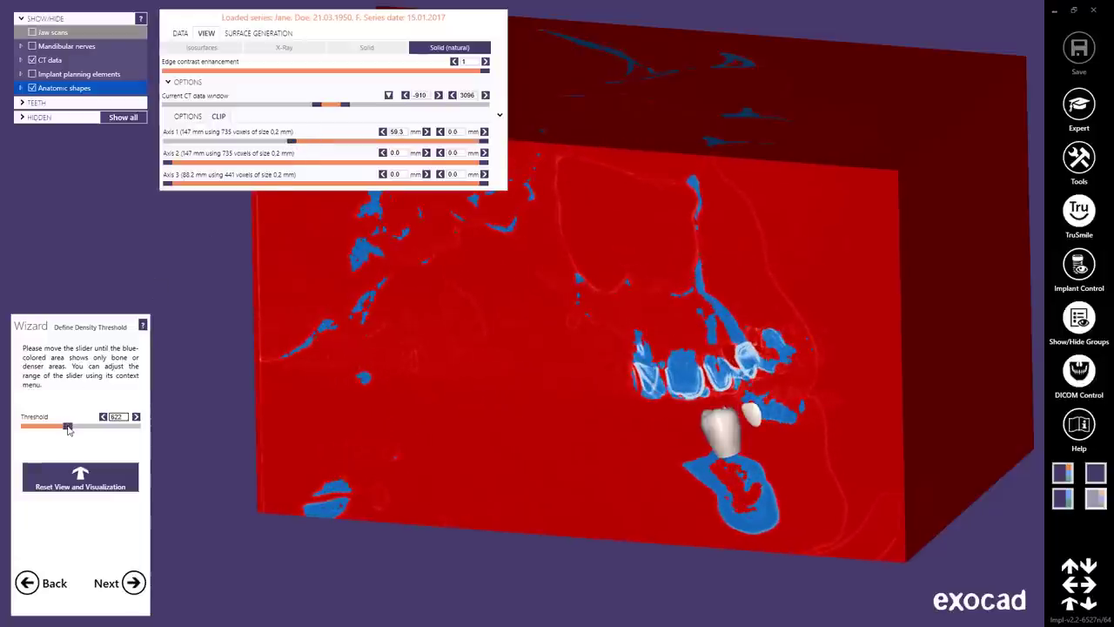
pyautogui.moveTo(68, 428); pyautogui.dragTo(55, 440)
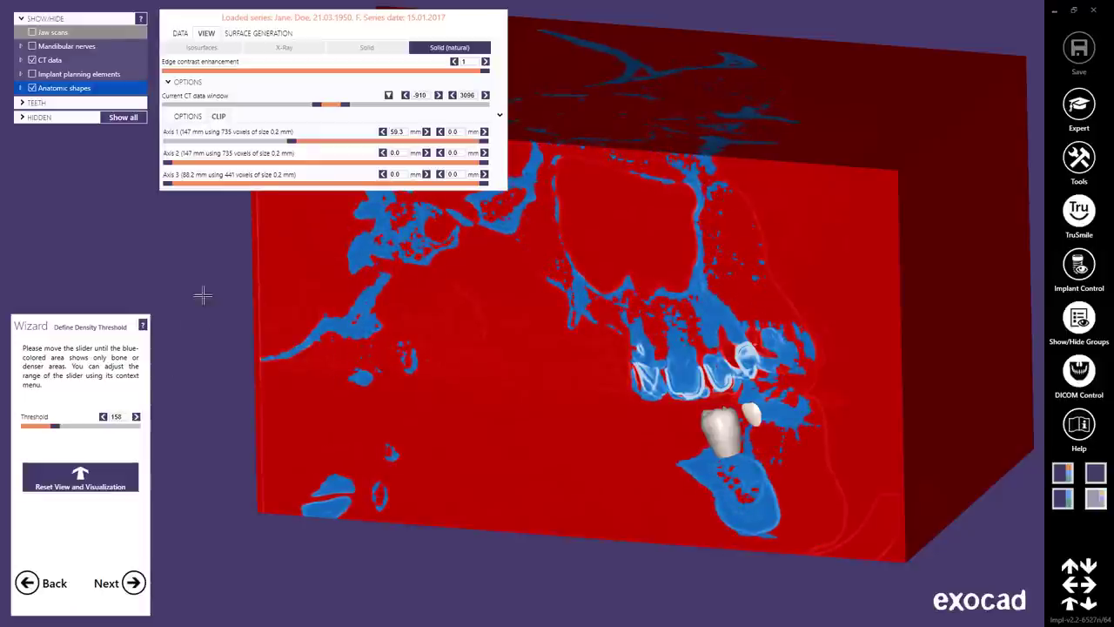
pyautogui.moveTo(292, 144); pyautogui.dragTo(369, 149)
pyautogui.moveTo(56, 426); pyautogui.dragTo(57, 431)
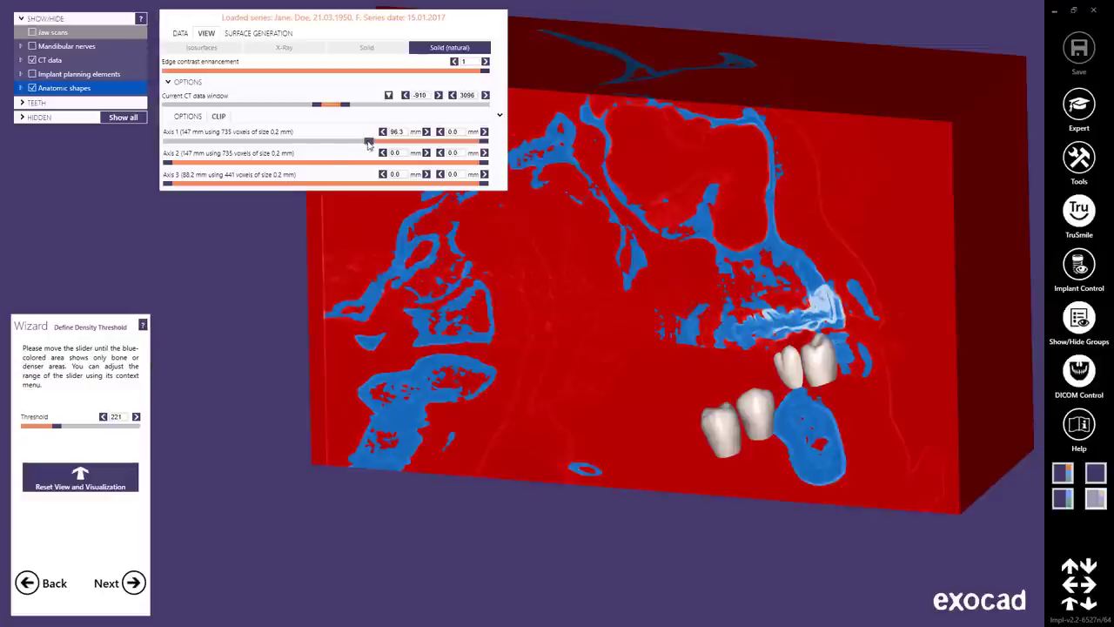
pyautogui.moveTo(368, 141); pyautogui.dragTo(297, 193)
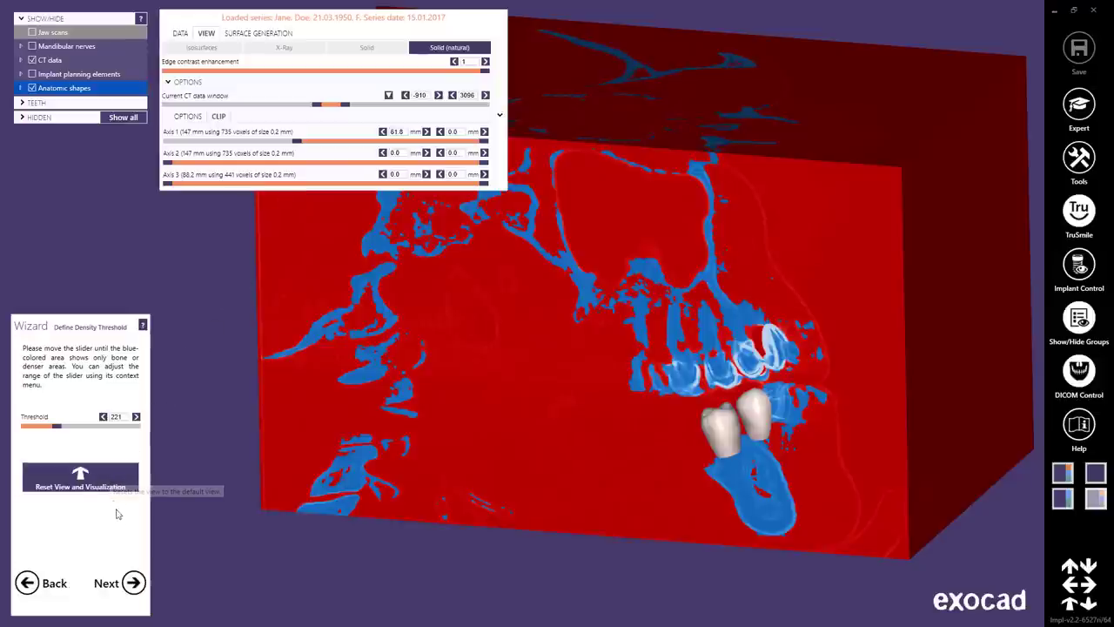
# - Advance to Implant Positioning and select tooth 45 for planning
pyautogui.click(135, 583)
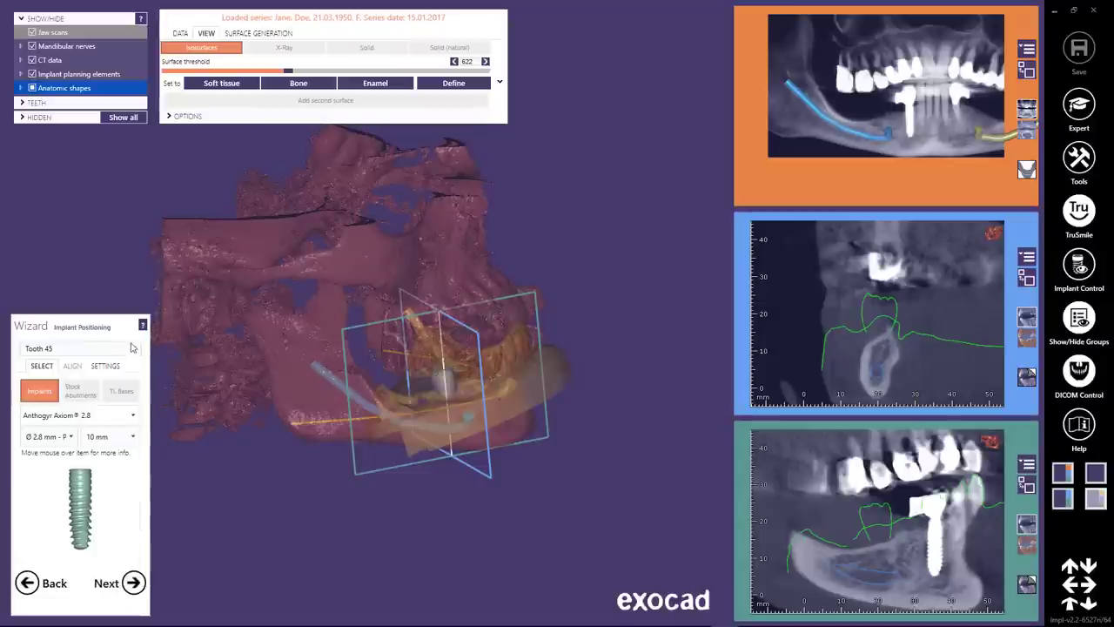
pyautogui.click(133, 348)
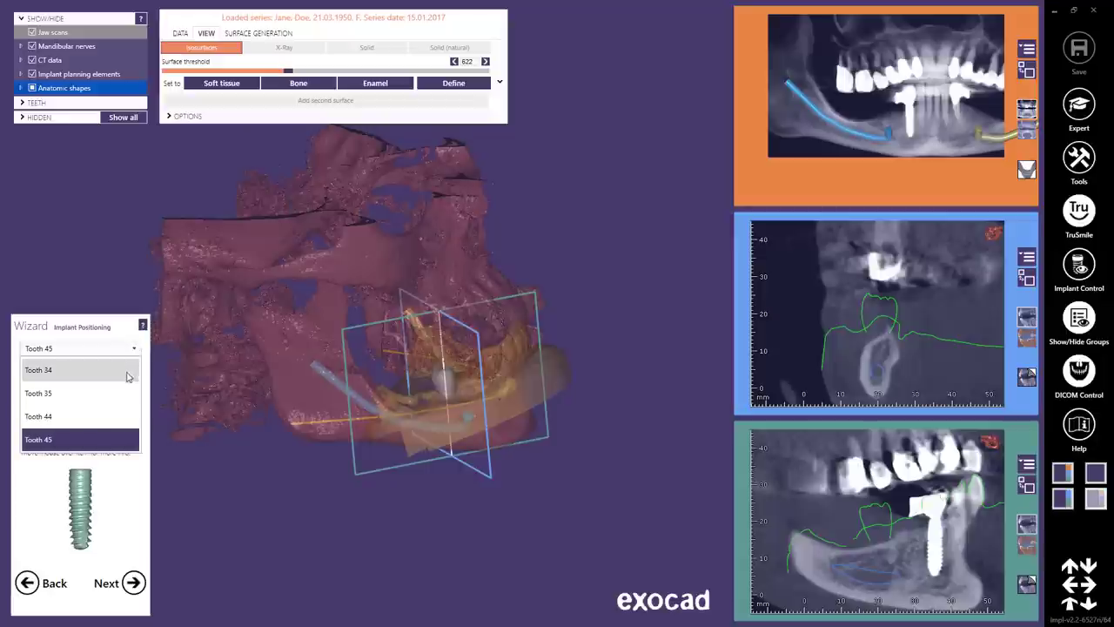
pyautogui.click(123, 440)
# - Favourite and choose Bicon Short Integra-CP, keeping 4.5 mm diameter and 6 mm length
pyautogui.click(134, 417)
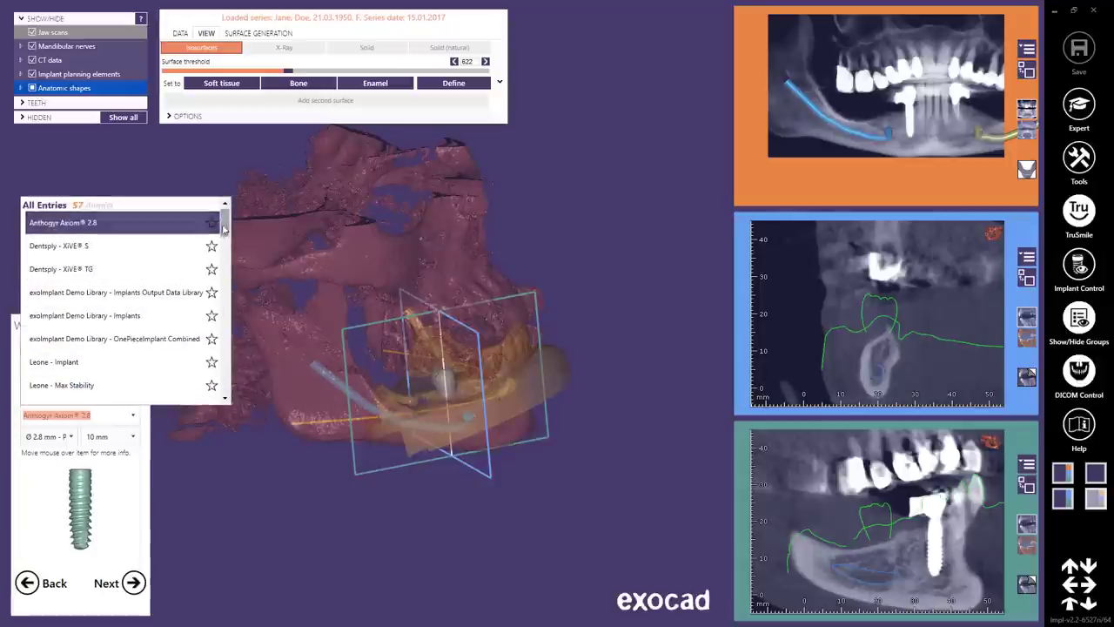
pyautogui.moveTo(224, 224); pyautogui.dragTo(217, 324)
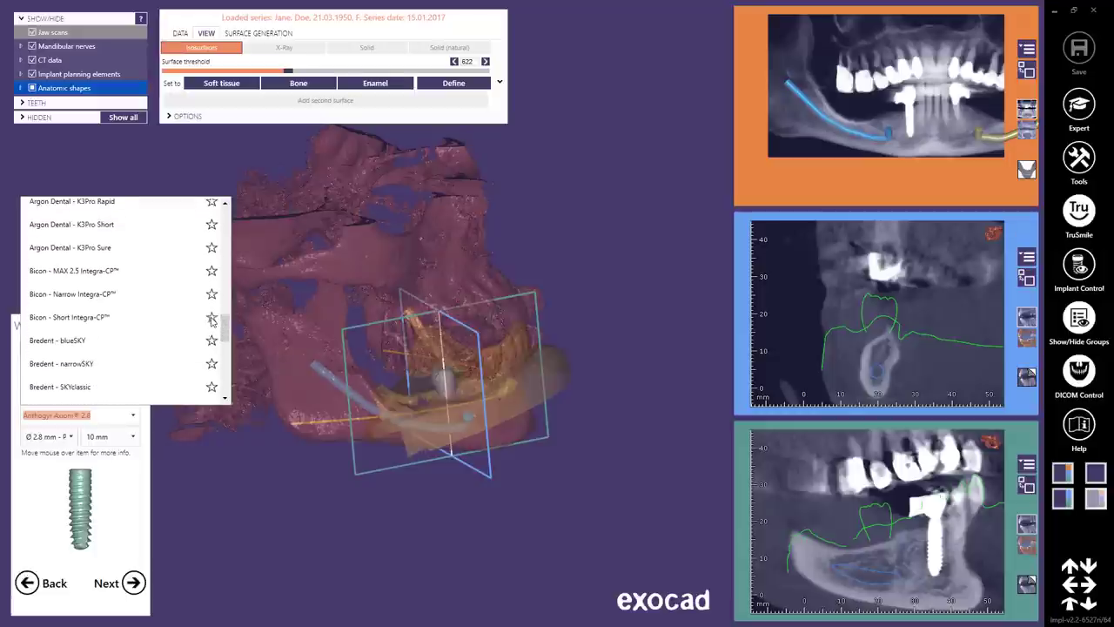
pyautogui.click(211, 320)
pyautogui.moveTo(224, 326); pyautogui.dragTo(224, 219)
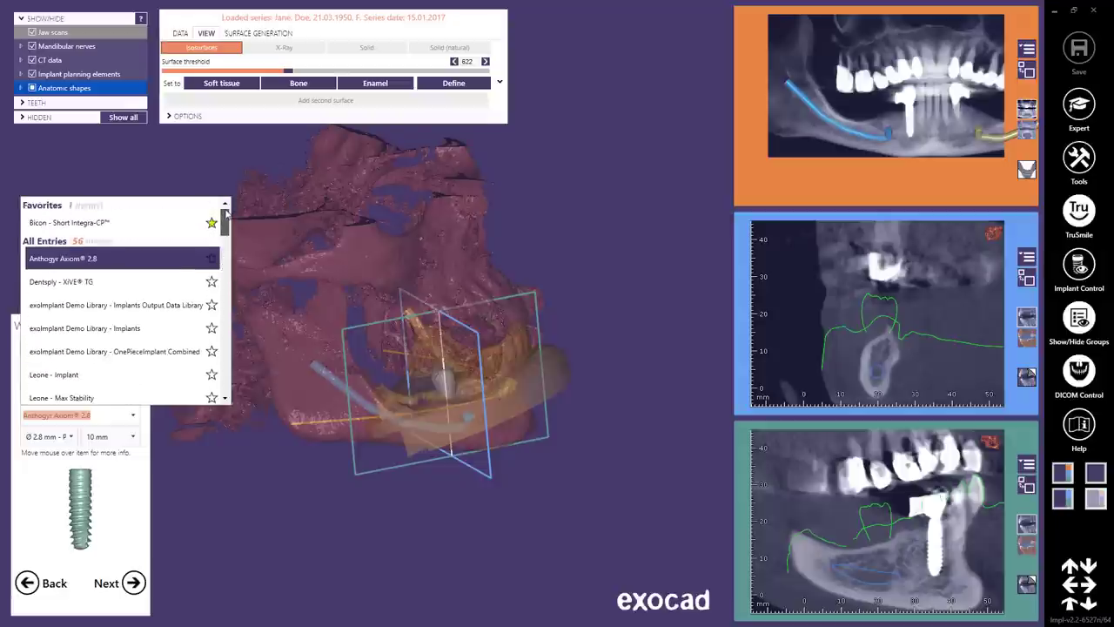
pyautogui.click(101, 223)
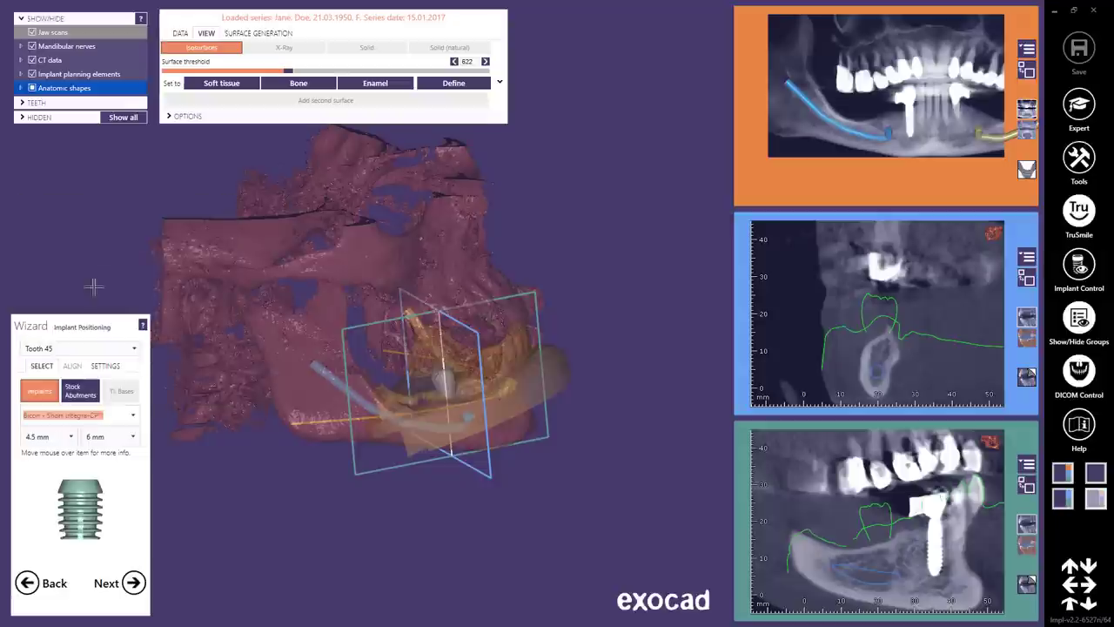
pyautogui.click(72, 437)
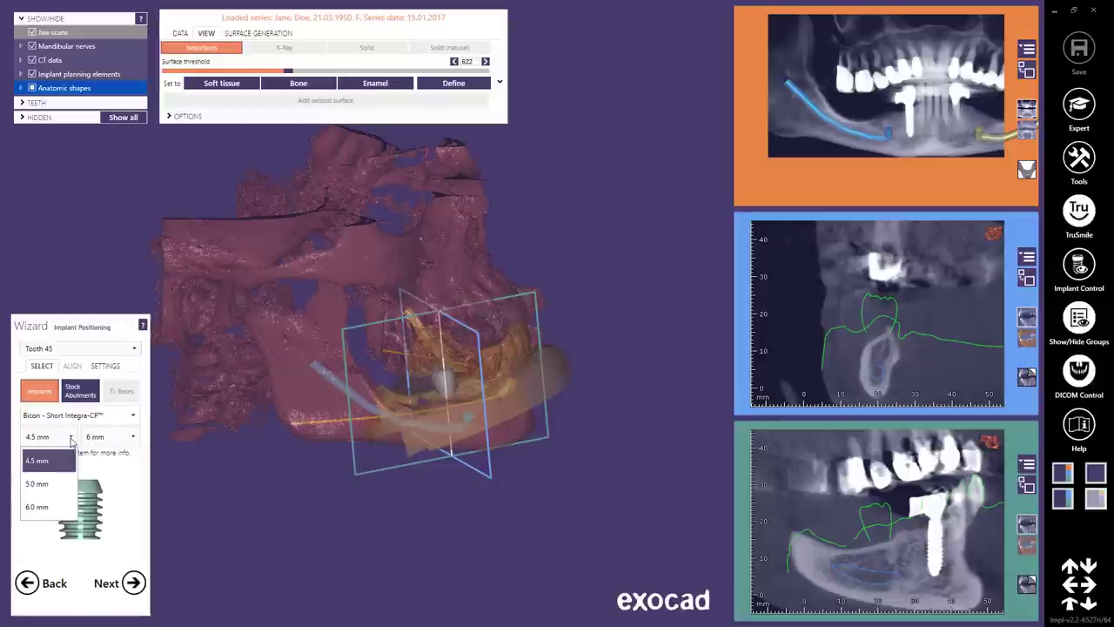
pyautogui.click(72, 440)
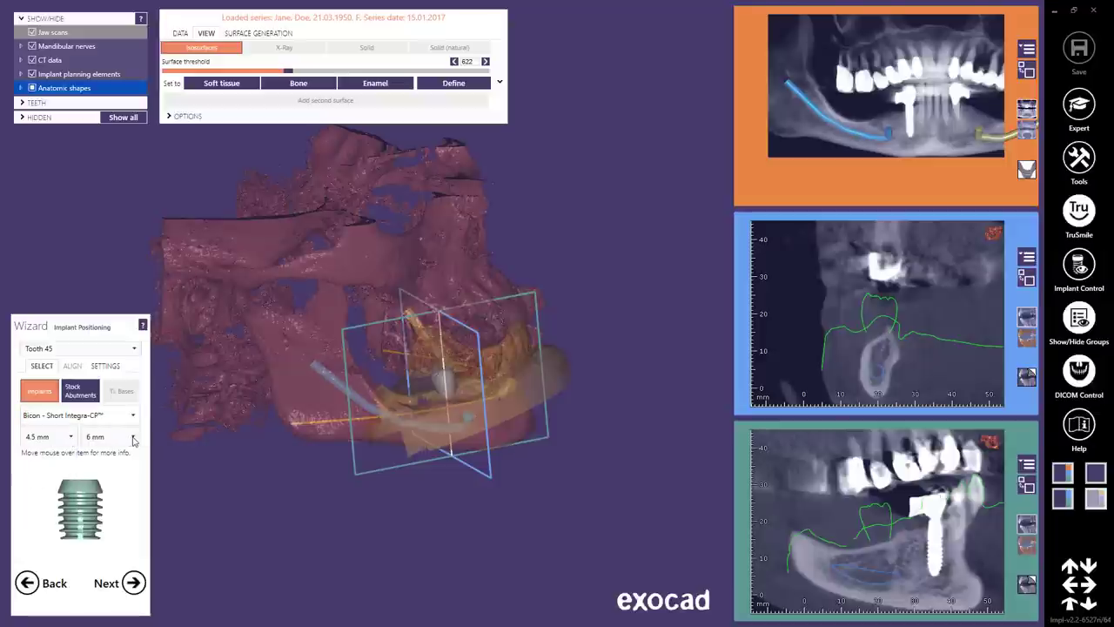
pyautogui.click(134, 438)
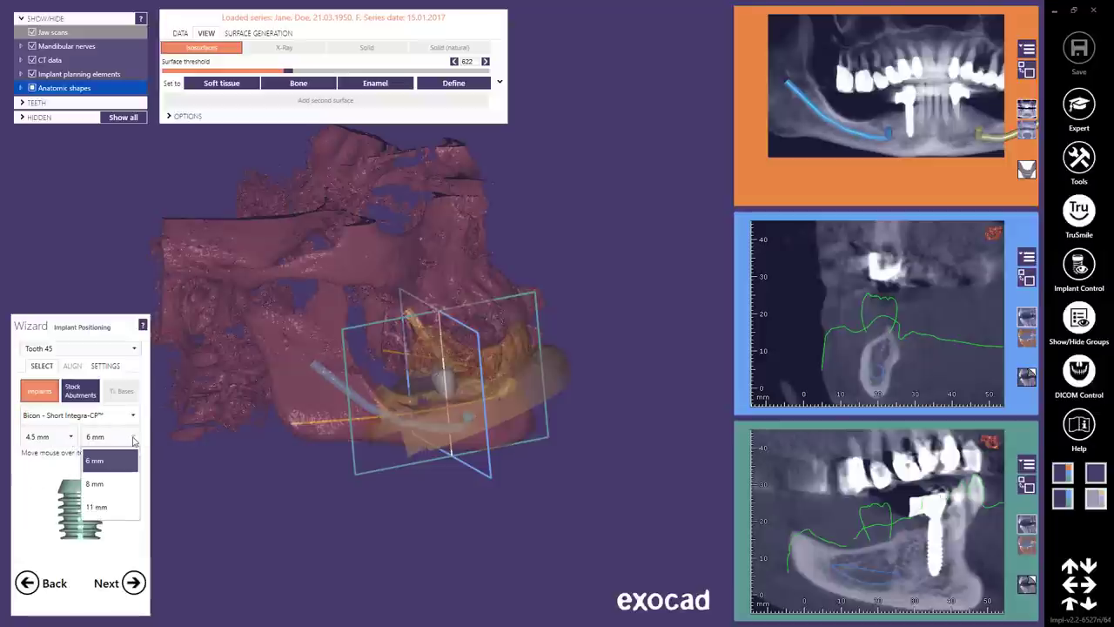
pyautogui.click(133, 440)
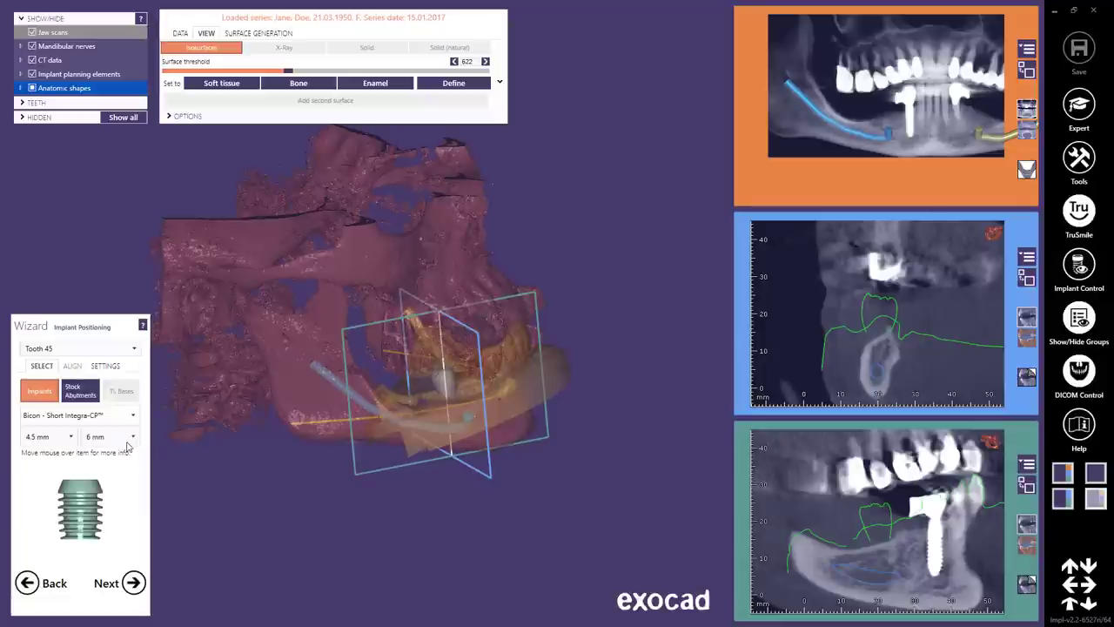
# - Choose stock abutment Bicon Universal and Fixed-Detachable System, Universal 3.0mm, size 260-350-700
pyautogui.click(84, 392)
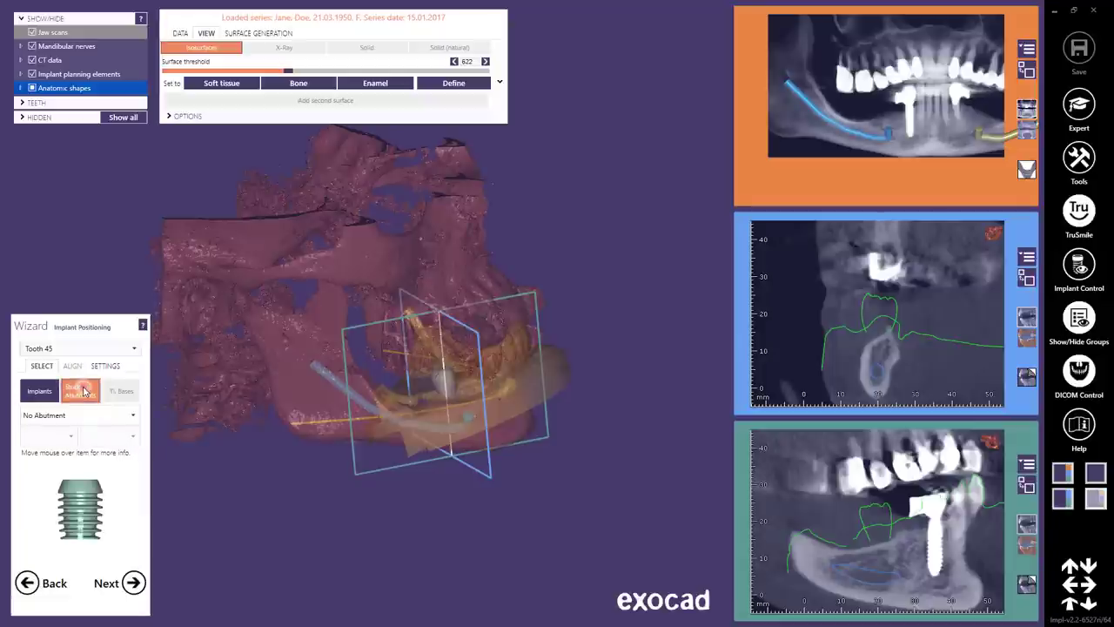
pyautogui.click(134, 419)
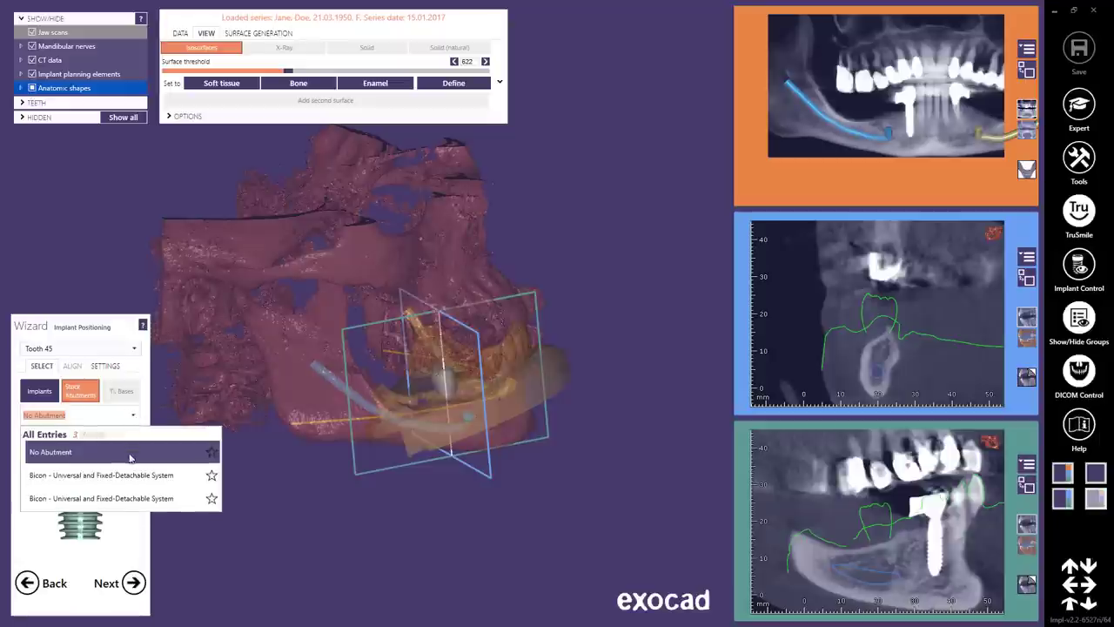
pyautogui.click(125, 467)
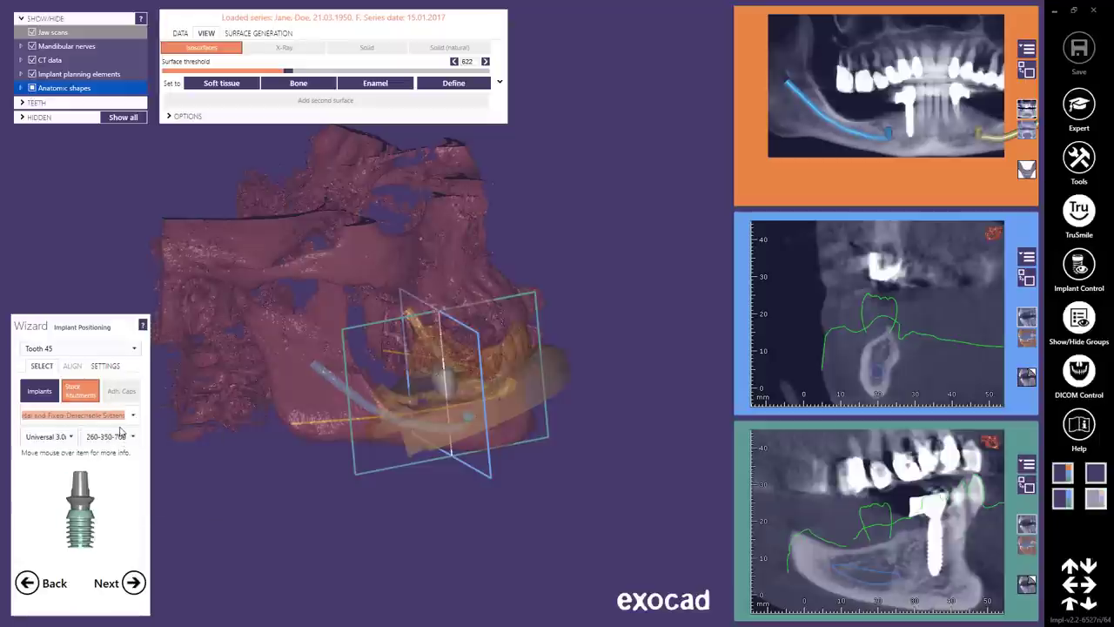
pyautogui.click(72, 439)
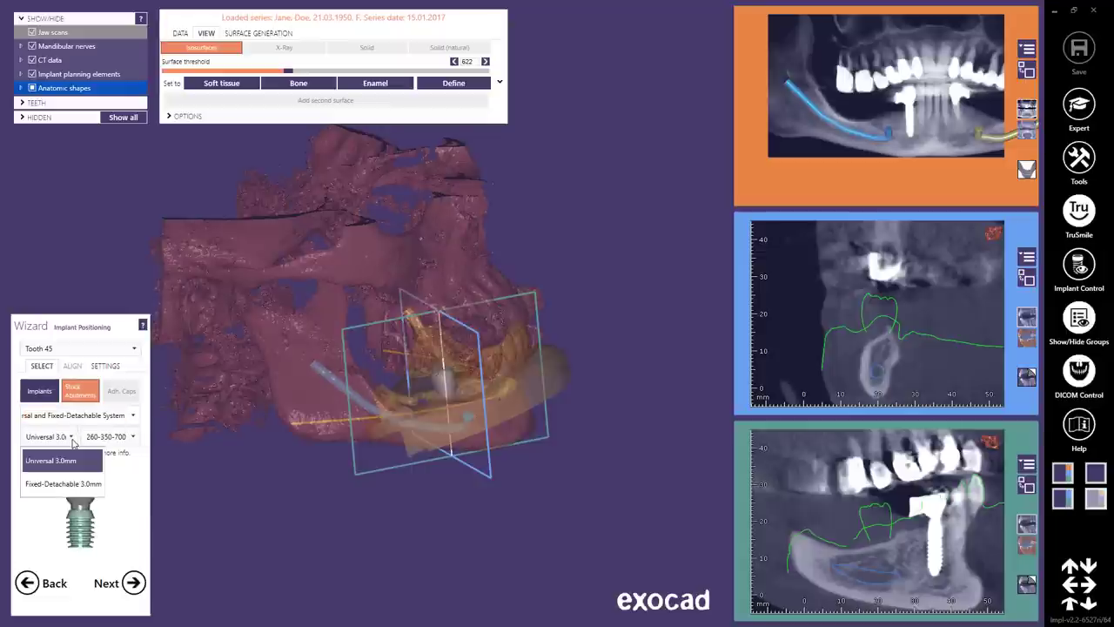
pyautogui.click(72, 442)
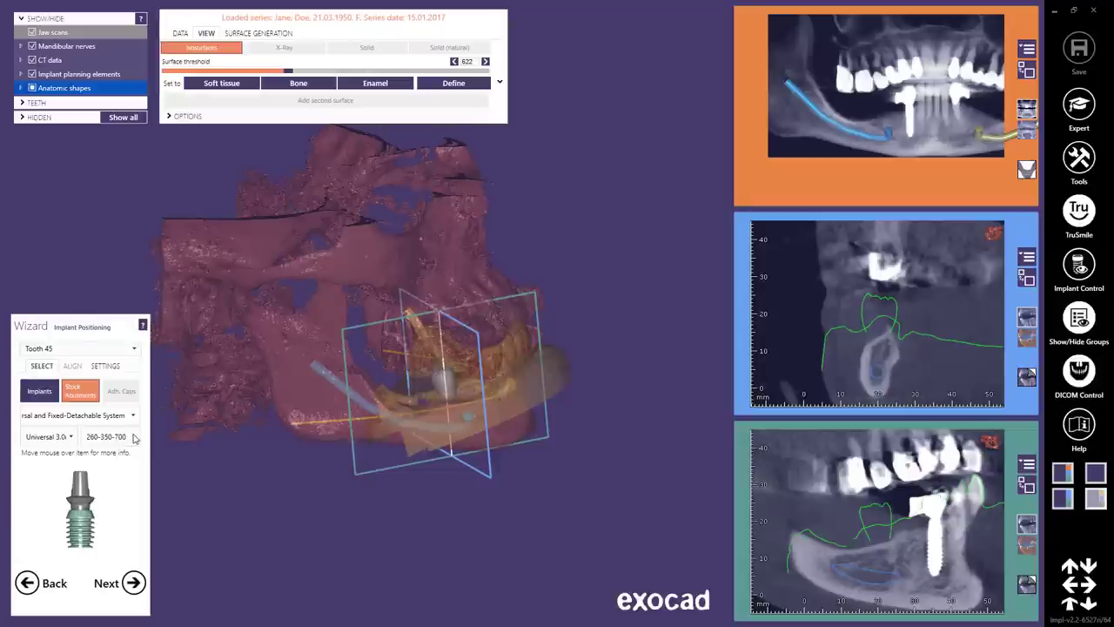
pyautogui.click(134, 437)
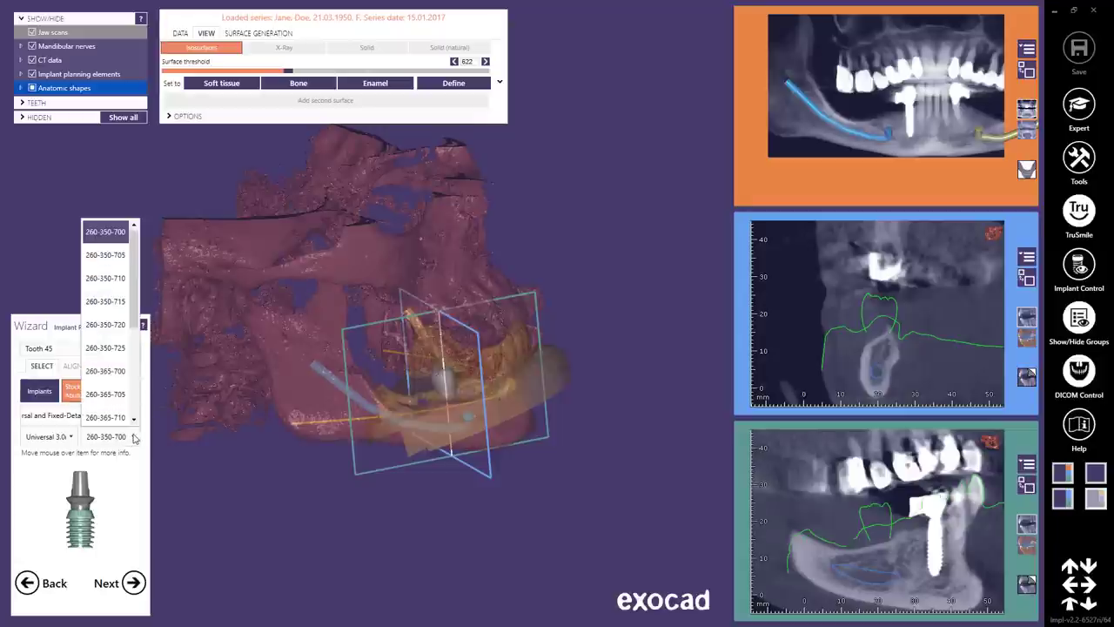
pyautogui.click(134, 437)
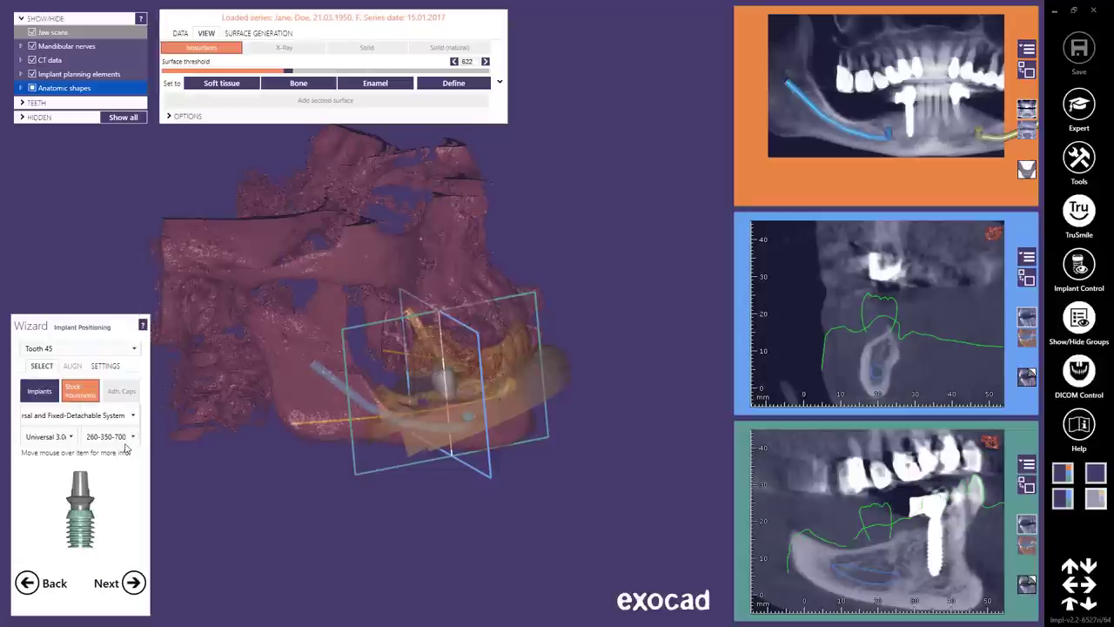
pyautogui.moveTo(83, 471)
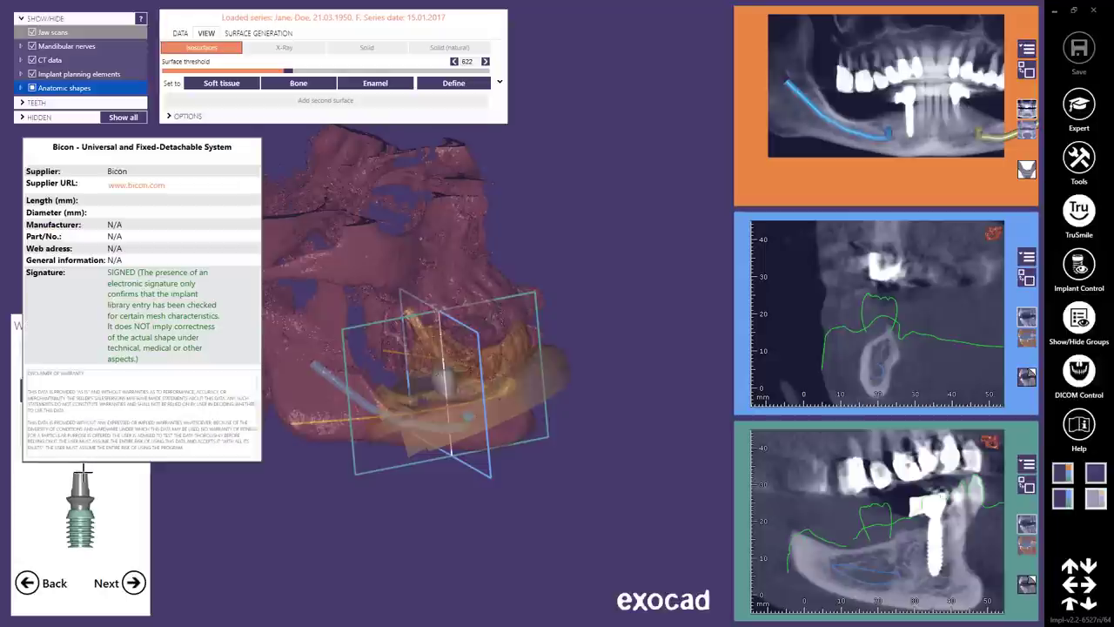
pyautogui.moveTo(91, 509)
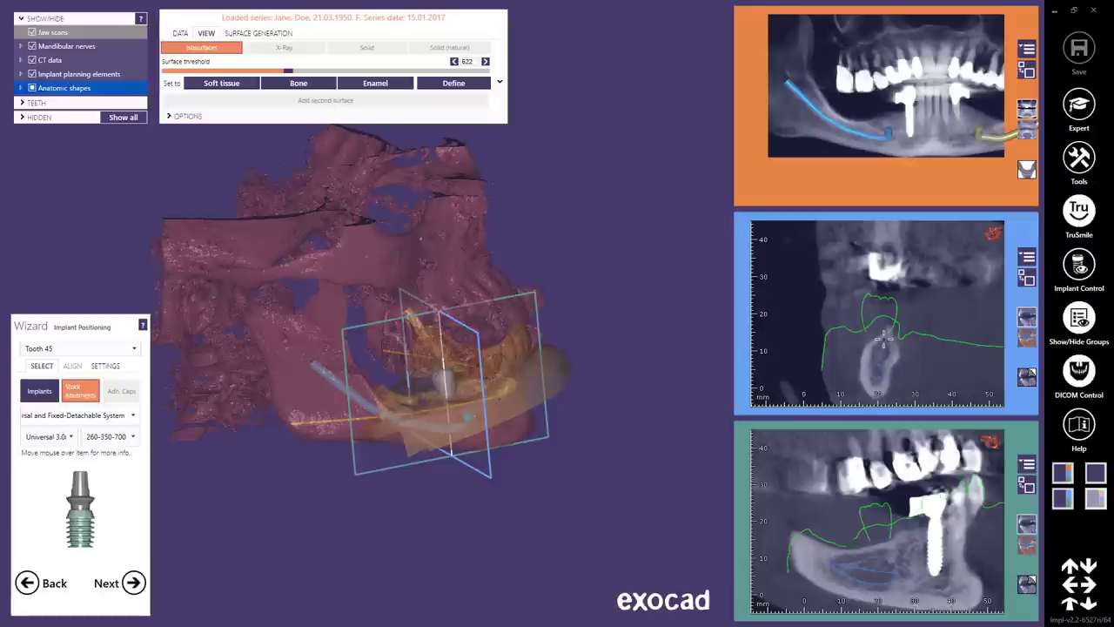
# - Place the implant at the tooth 45 crosshair site and show both slice images in 3-D
pyautogui.click(879, 341)
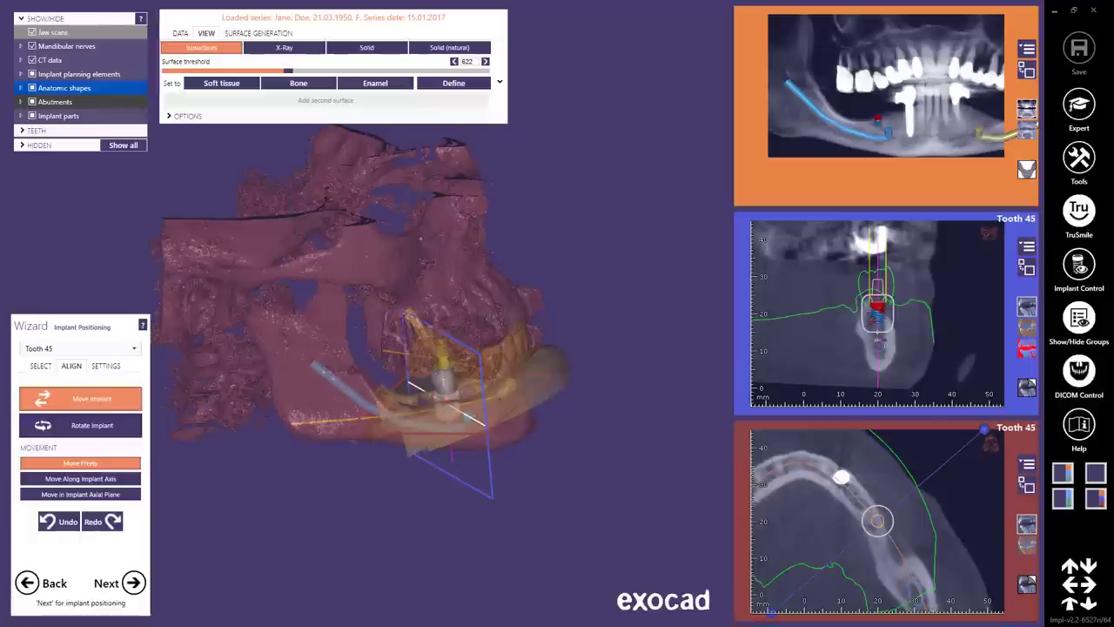
pyautogui.click(1028, 388)
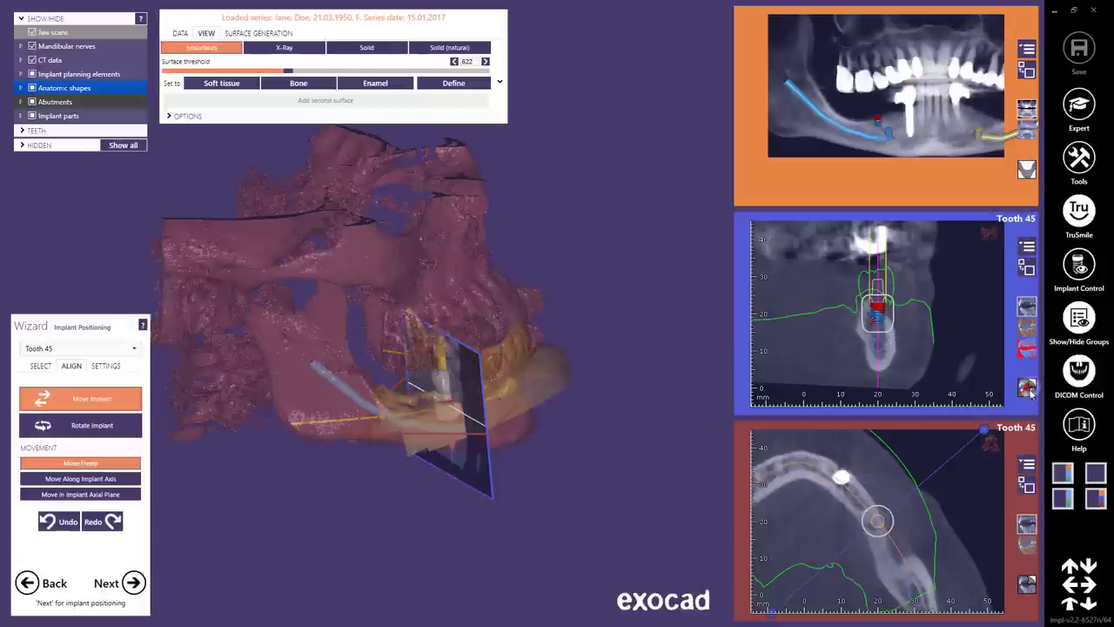
pyautogui.click(1027, 584)
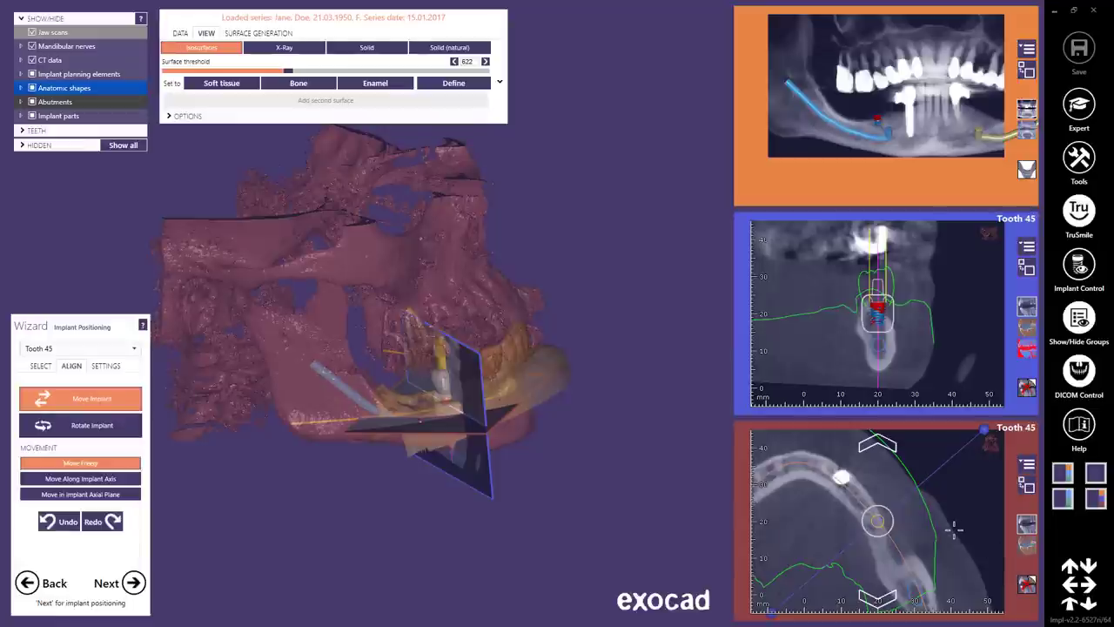
# - Scroll through the CT slices and enlarge the Tooth 45 cross-section as the main view
pyautogui.scroll(-5, 877, 521)
pyautogui.scroll(-5, 877, 520)
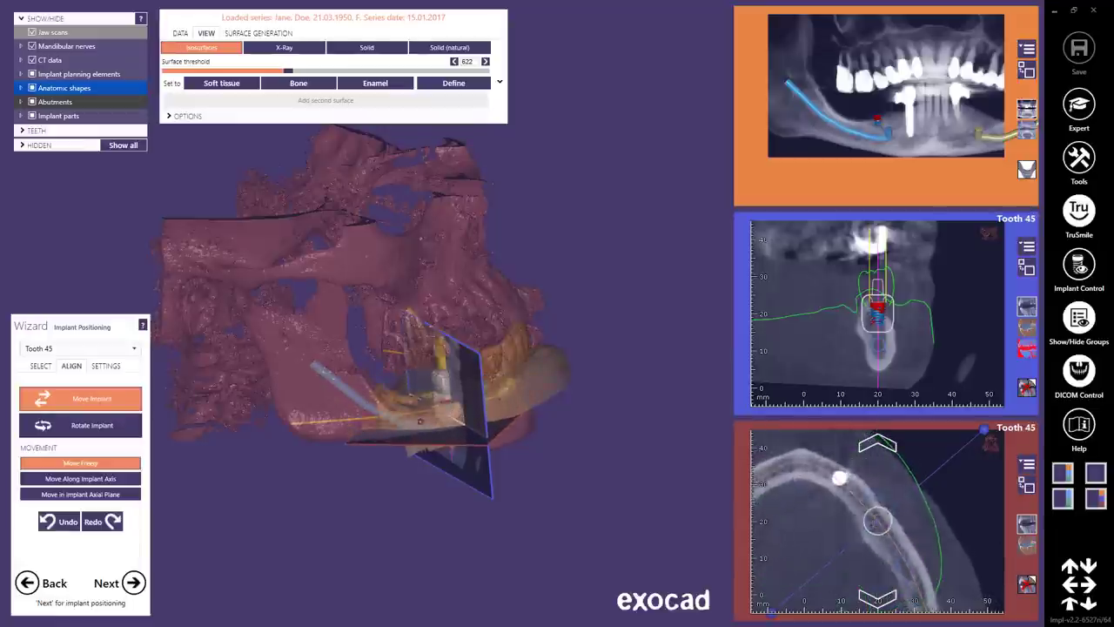
pyautogui.scroll(-2, 877, 521)
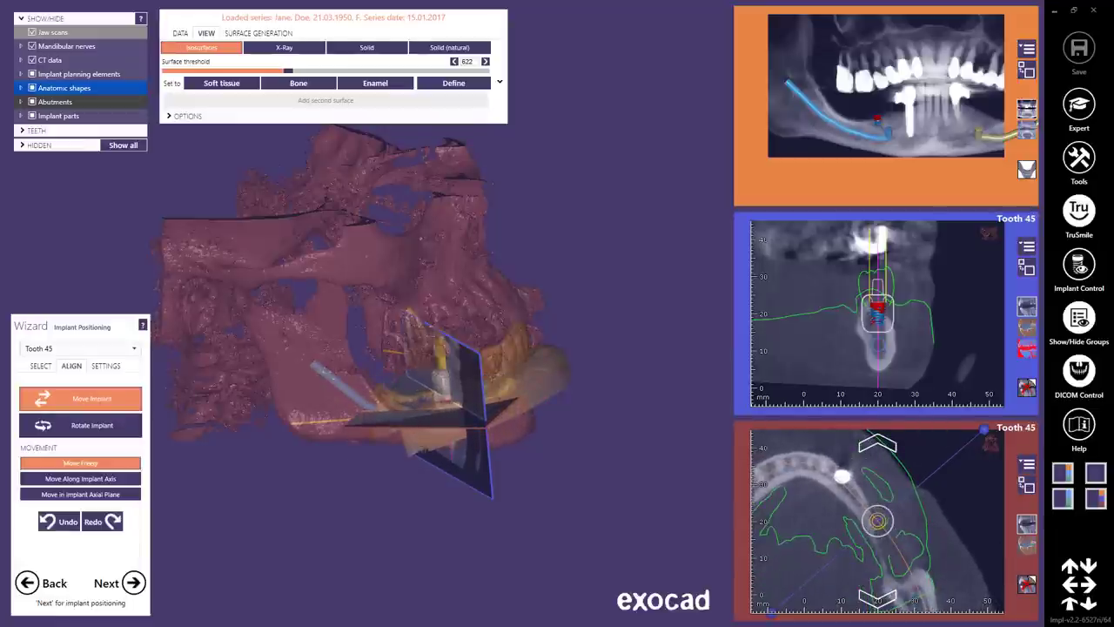
pyautogui.scroll(-5, 946, 302)
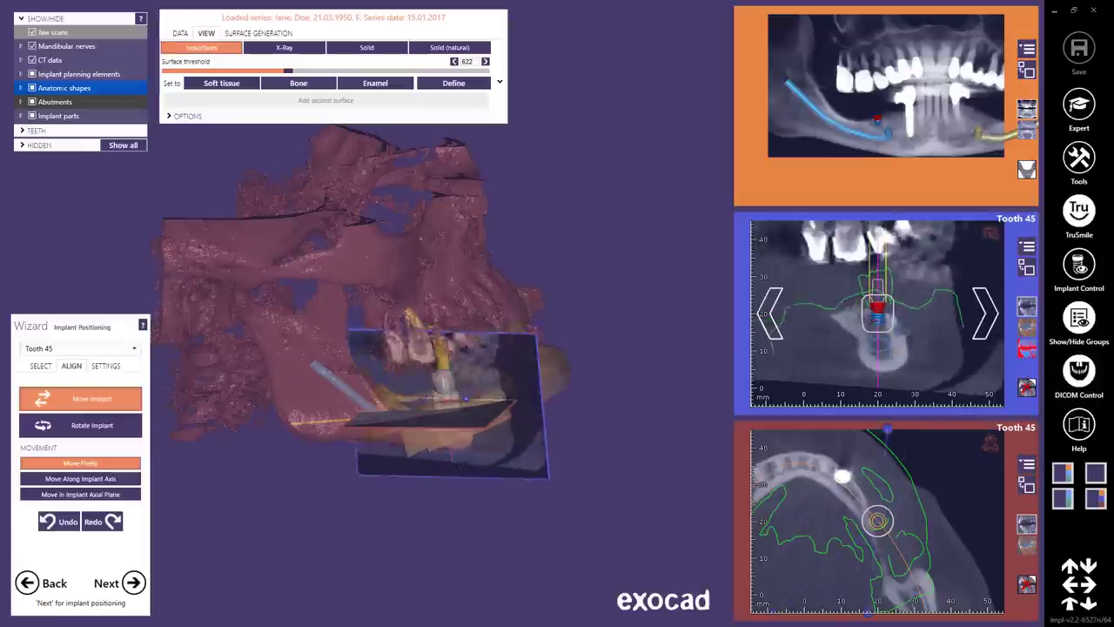
pyautogui.scroll(-6, 946, 302)
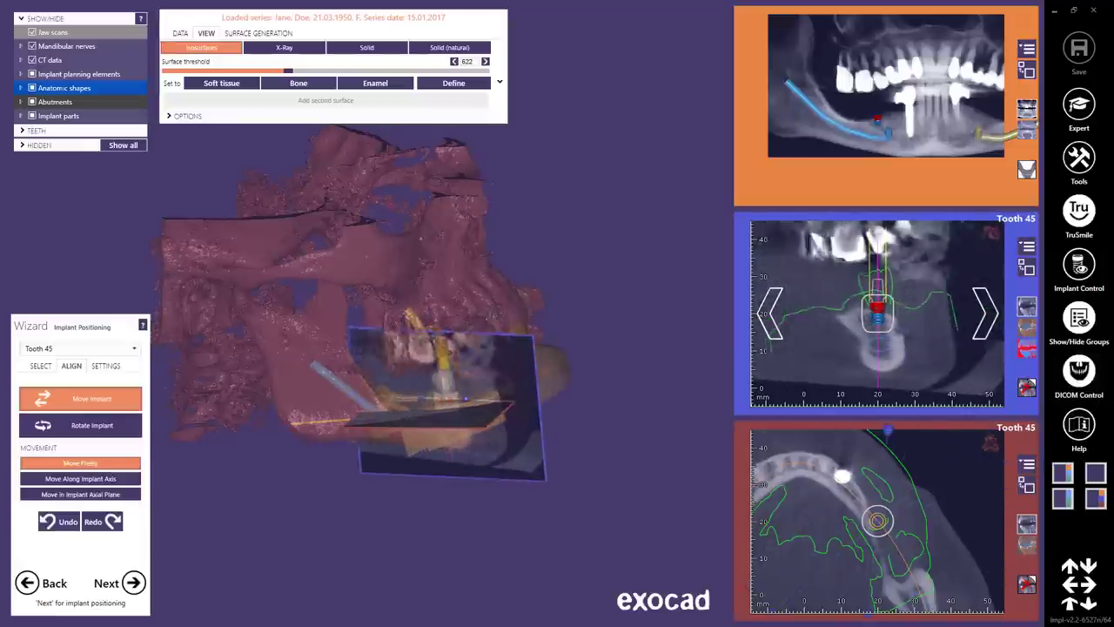
pyautogui.scroll(-1, 946, 302)
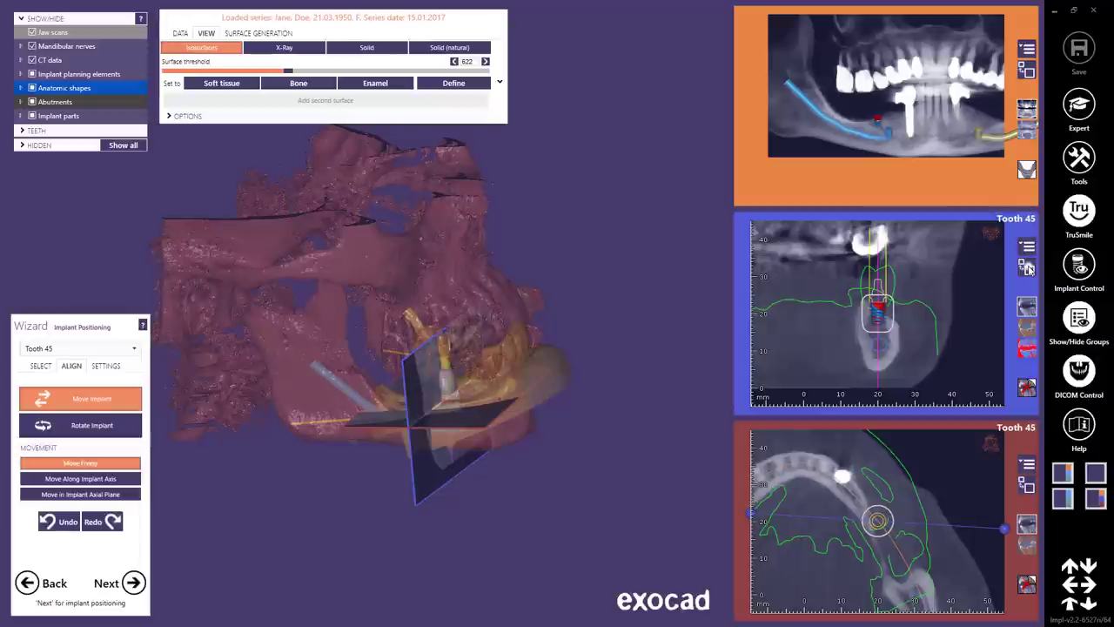
pyautogui.click(1028, 269)
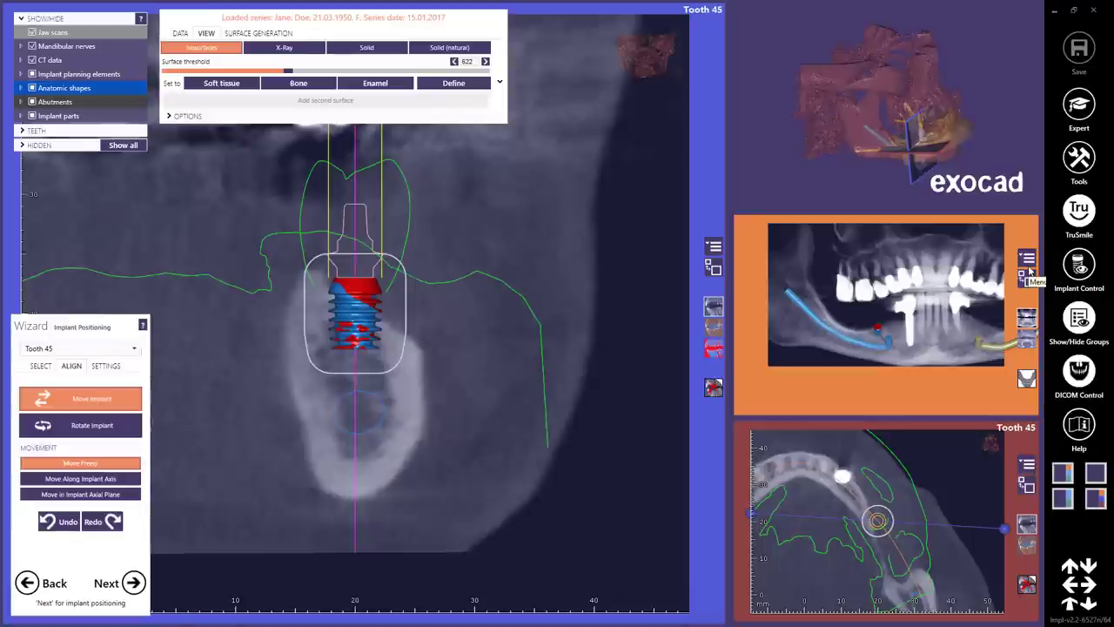
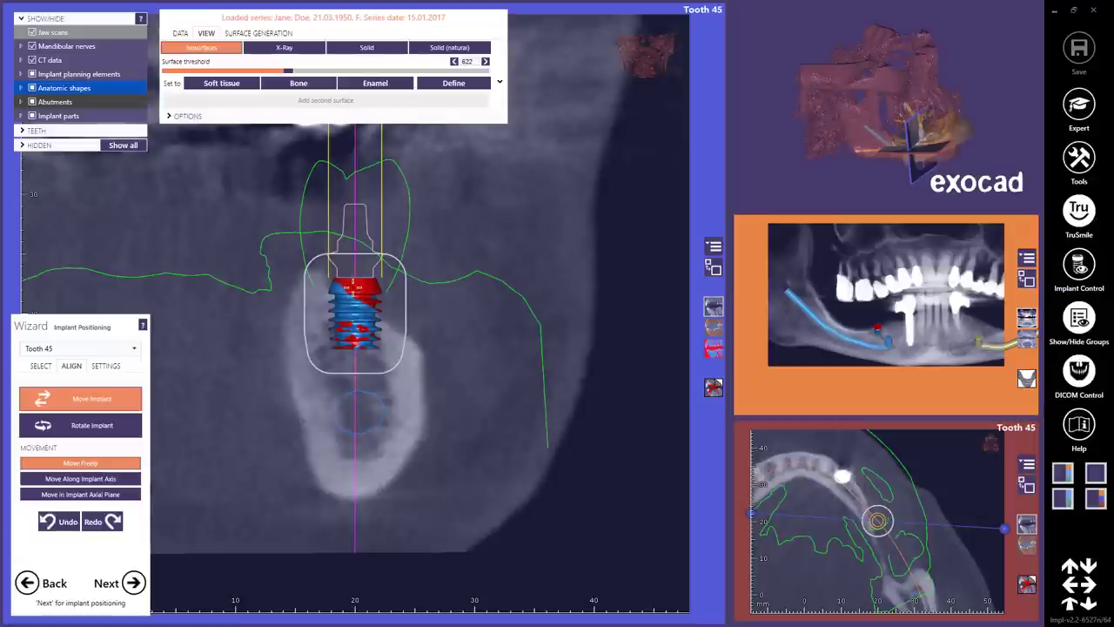
# - Scroll to the right cross-section slice and nudge the tooth 45 implant up and right in the bone
pyautogui.scroll(-3, 351, 293)
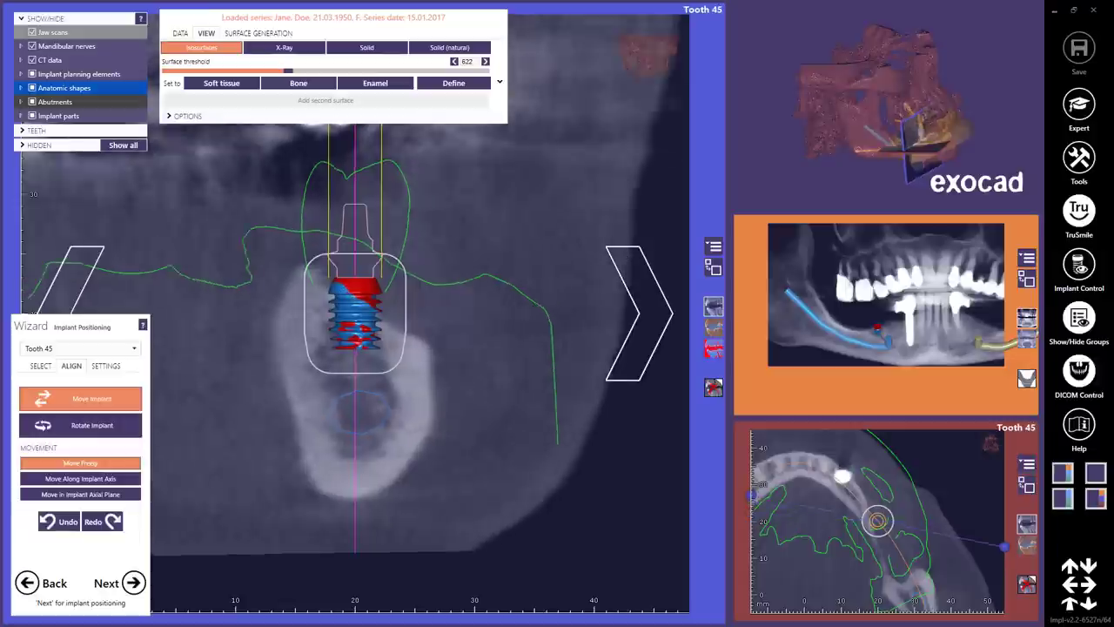
pyautogui.scroll(-4, 352, 292)
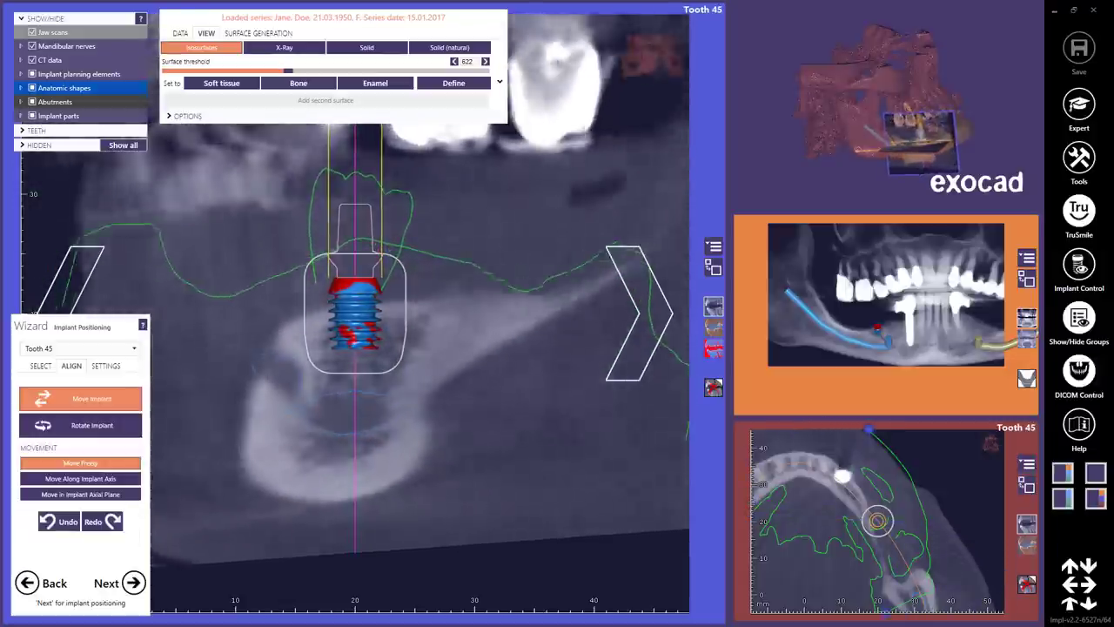
pyautogui.scroll(-4, 352, 292)
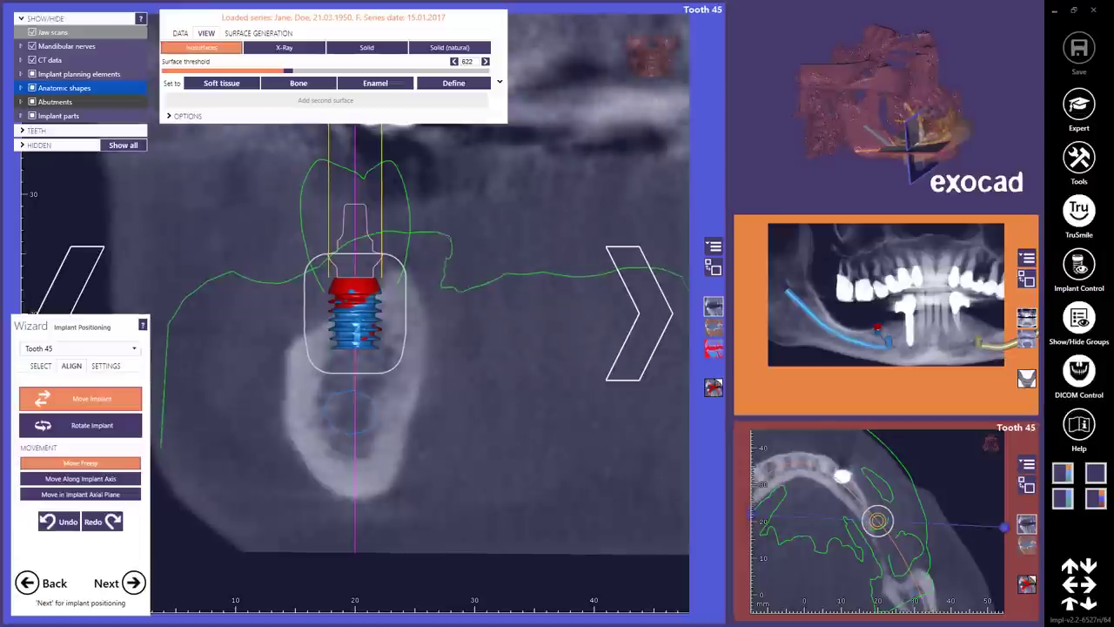
pyautogui.scroll(-1, 352, 292)
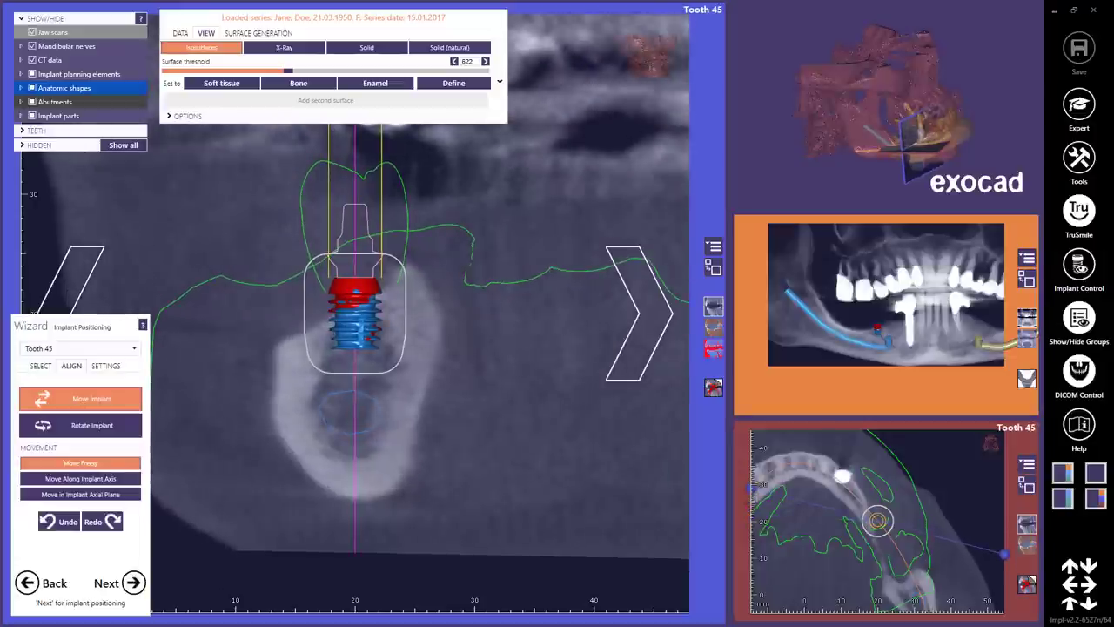
pyautogui.scroll(-1, 352, 293)
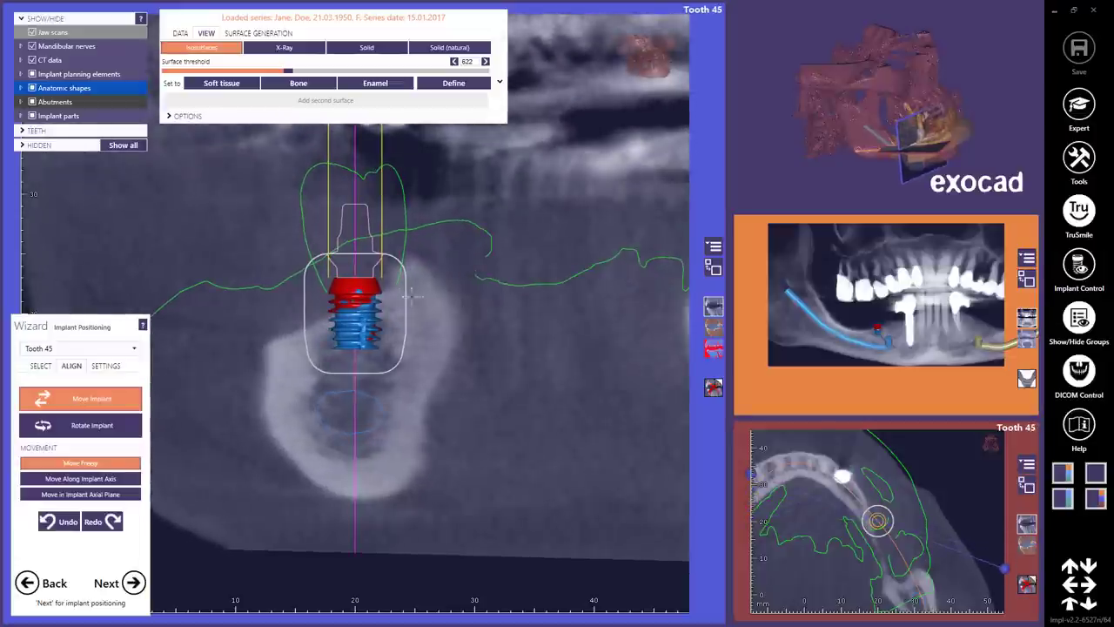
pyautogui.moveTo(357, 296)
pyautogui.mouseDown()
pyautogui.moveTo(342, 244)
pyautogui.moveTo(359, 287)
pyautogui.moveTo(485, 268)
pyautogui.moveTo(544, 344)
pyautogui.moveTo(531, 357)
pyautogui.moveTo(496, 300)
pyautogui.moveTo(317, 287)
pyautogui.moveTo(355, 296)
pyautogui.mouseUp()
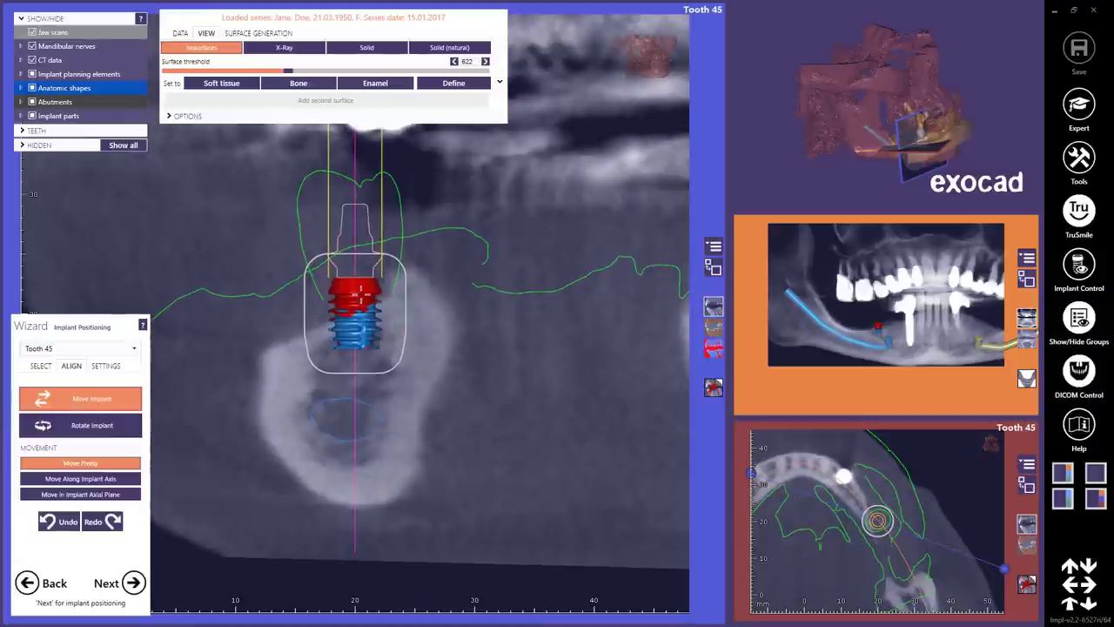
# - Tilt the tooth 45 implant, pivoting the rotation around its center
pyautogui.click(87, 425)
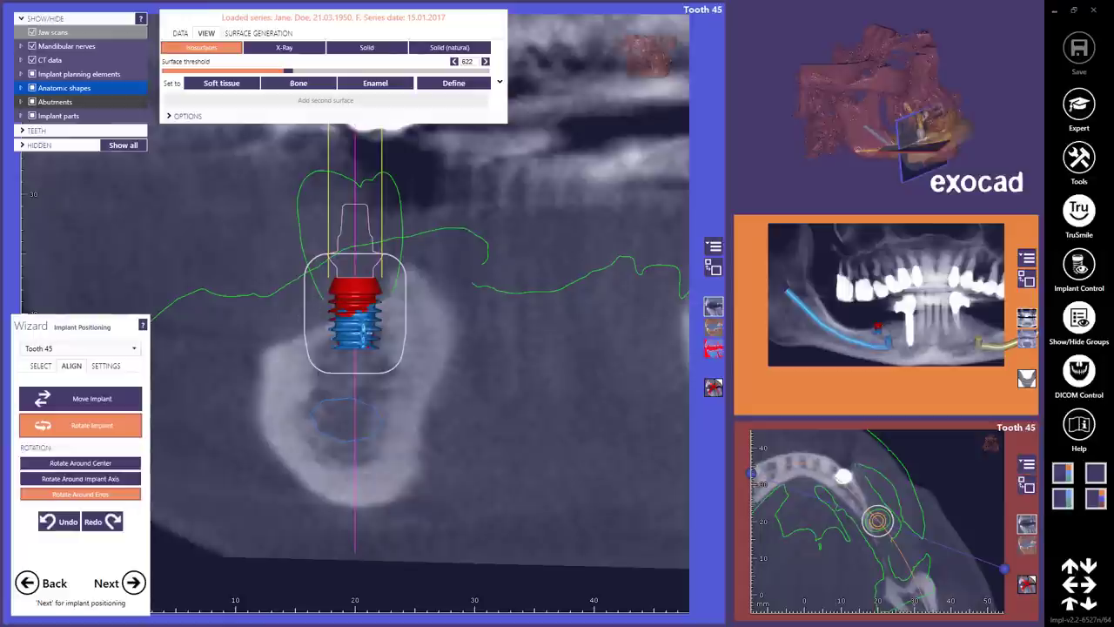
pyautogui.moveTo(357, 322); pyautogui.dragTo(357, 285)
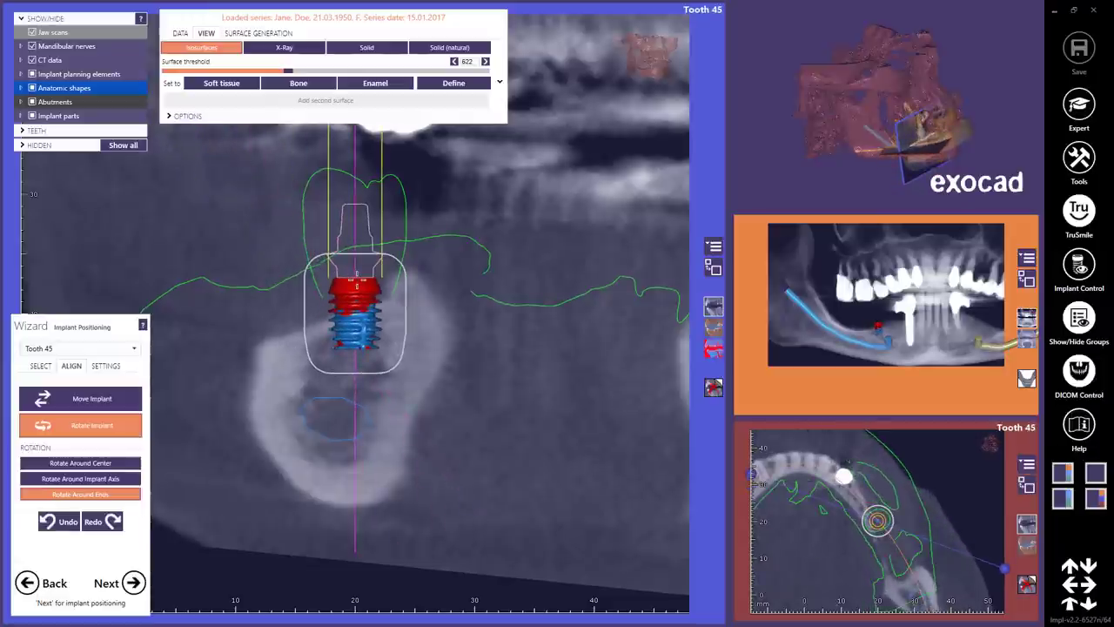
pyautogui.click(121, 461)
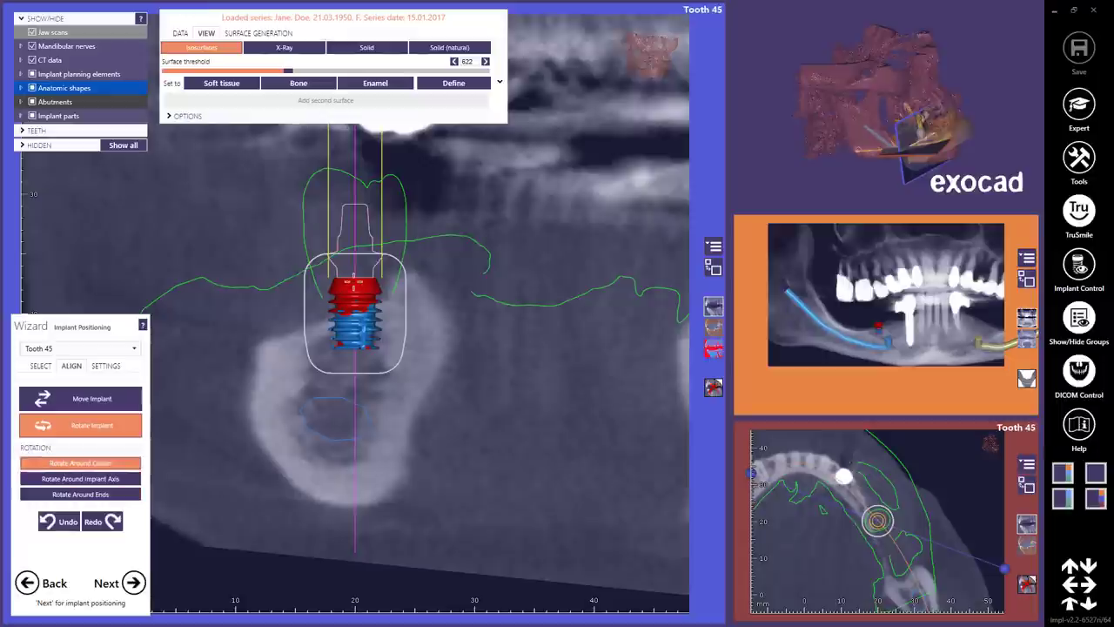
pyautogui.moveTo(355, 277)
pyautogui.mouseDown()
pyautogui.moveTo(373, 280)
pyautogui.moveTo(339, 279)
pyautogui.moveTo(356, 281)
pyautogui.mouseUp()
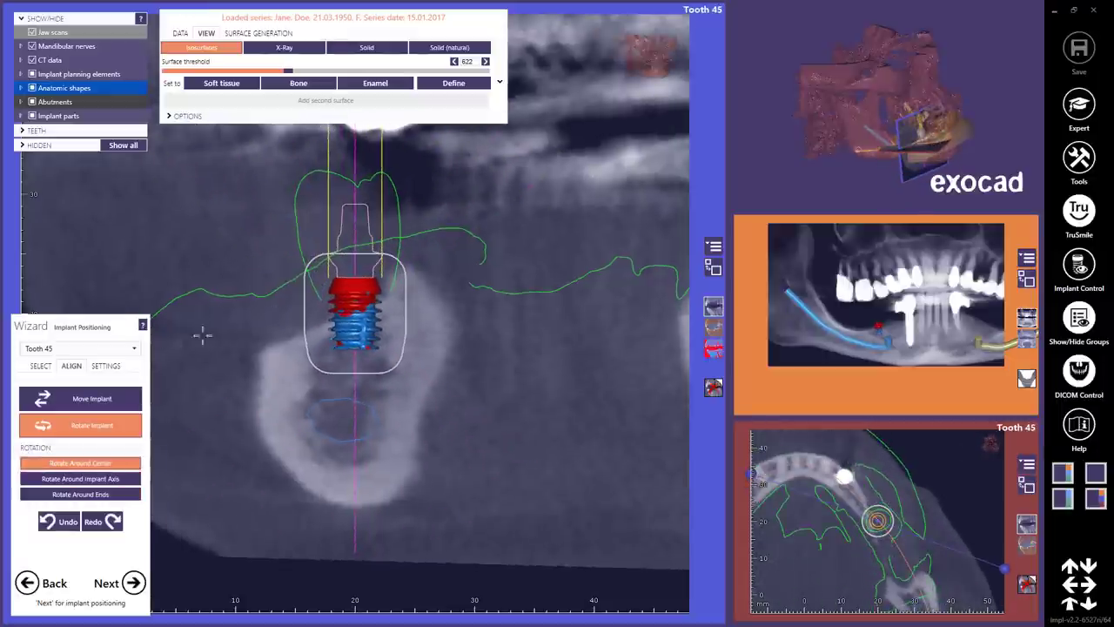
# - Shift the tooth 45 implant in the cross-section, setting the rotation pivot to the implant ends
pyautogui.click(131, 398)
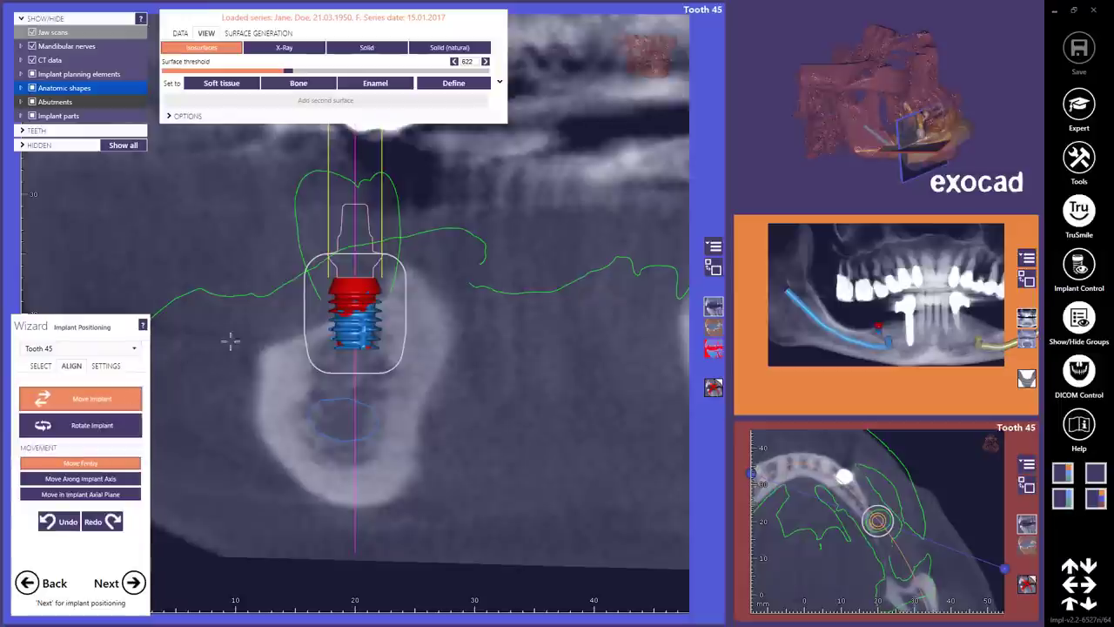
pyautogui.moveTo(352, 296); pyautogui.dragTo(355, 287)
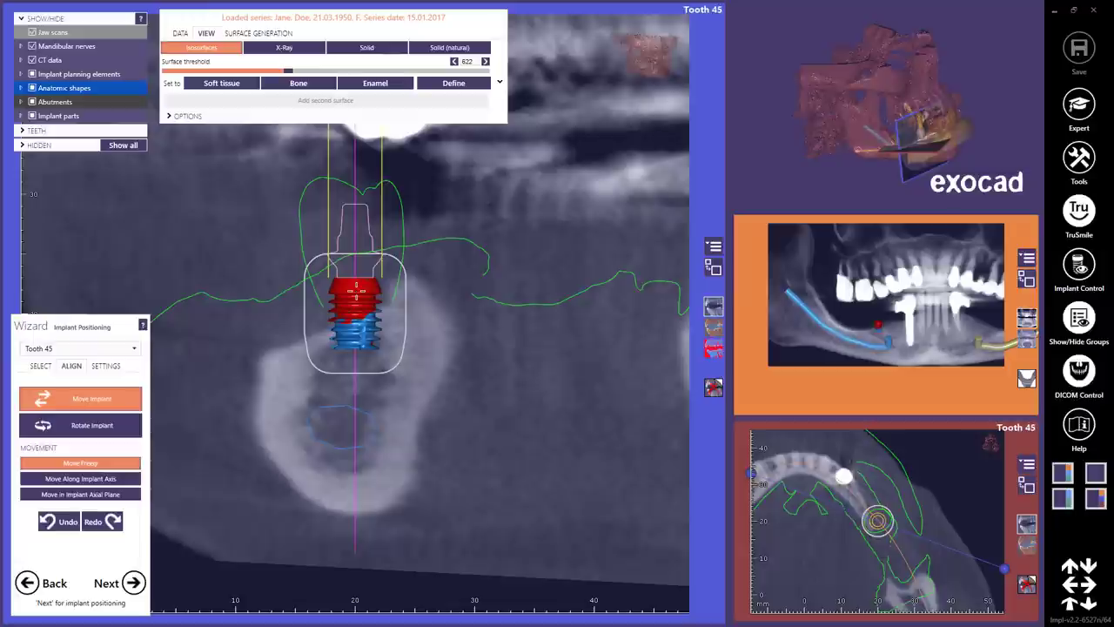
pyautogui.click(100, 425)
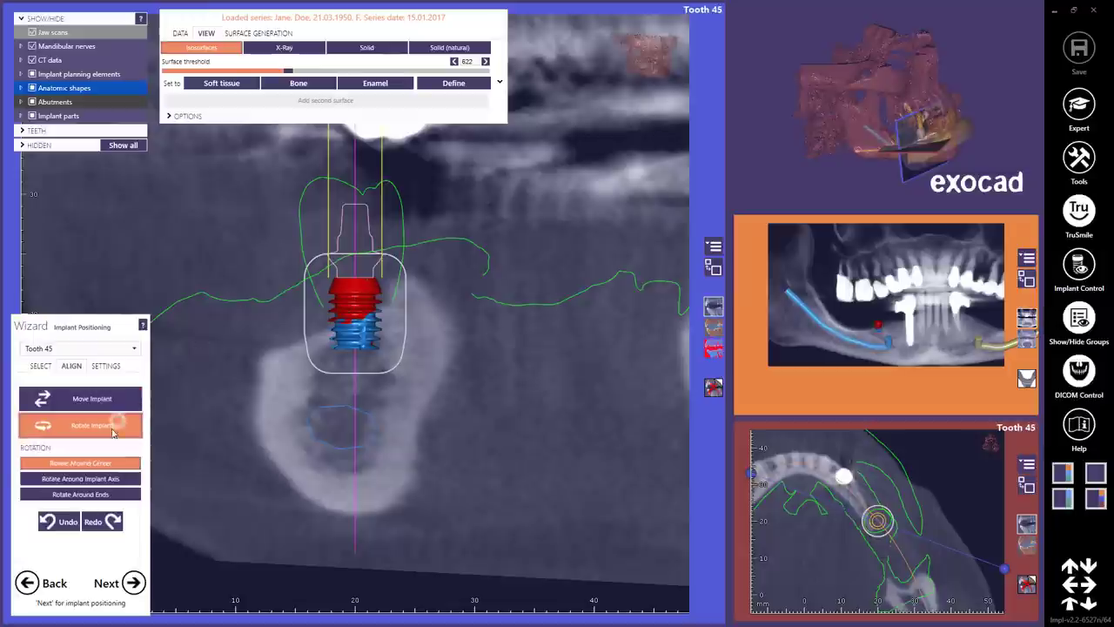
pyautogui.click(92, 494)
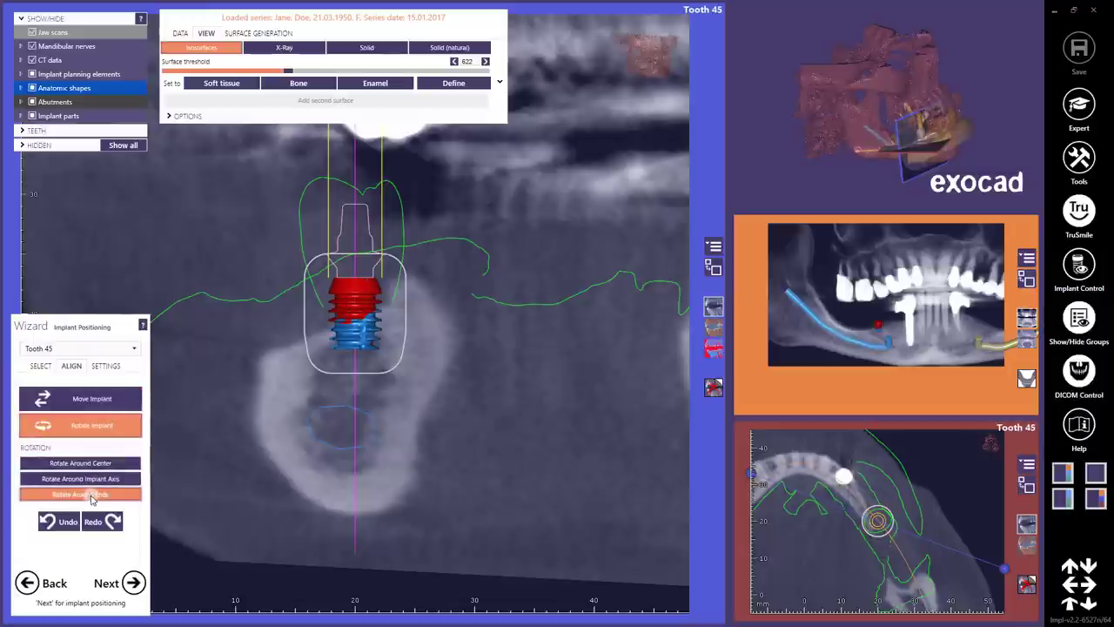
pyautogui.click(115, 394)
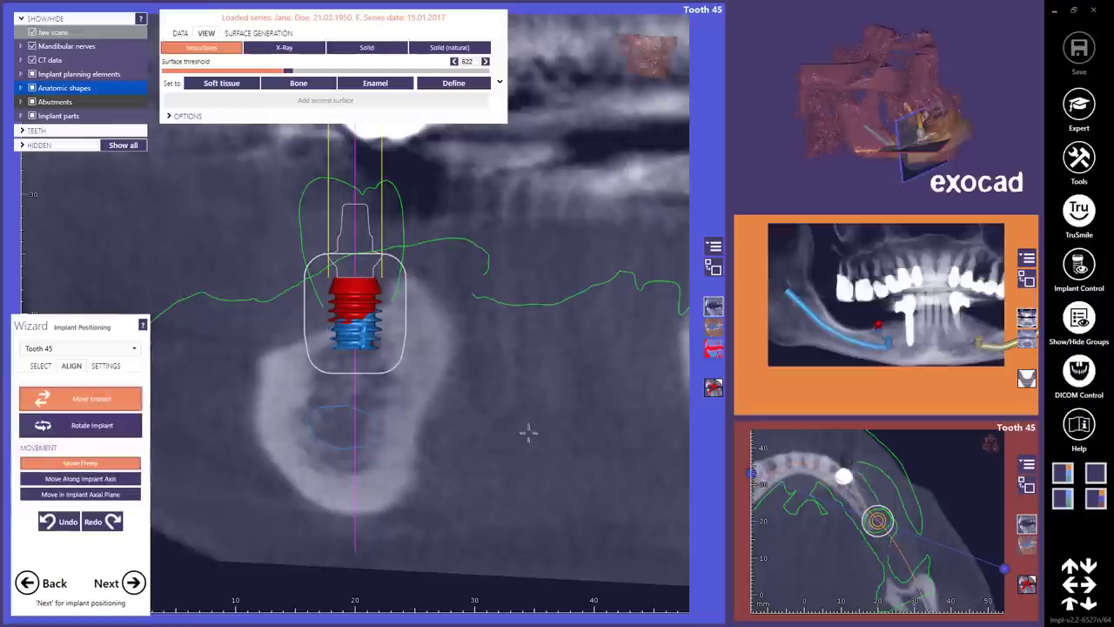
pyautogui.moveTo(877, 520)
pyautogui.mouseDown()
pyautogui.moveTo(870, 512)
pyautogui.moveTo(878, 519)
pyautogui.mouseUp()
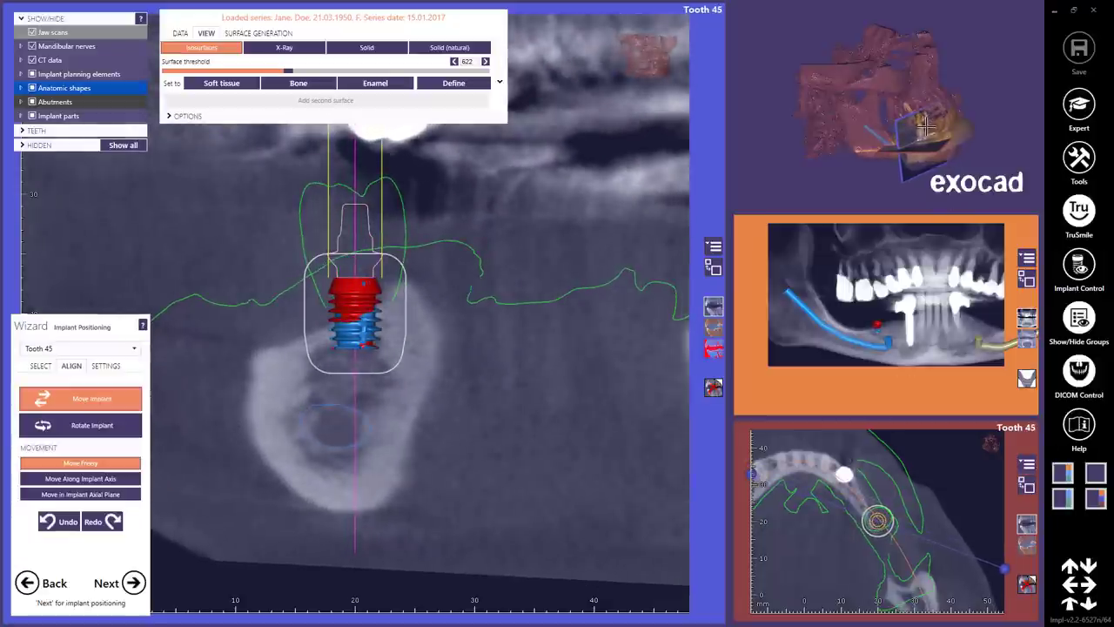
# - Sweep the slice plane through the implant site and nudge the tooth 45 implant slightly right
pyautogui.scroll(3, 916, 141)
pyautogui.scroll(5, 918, 141)
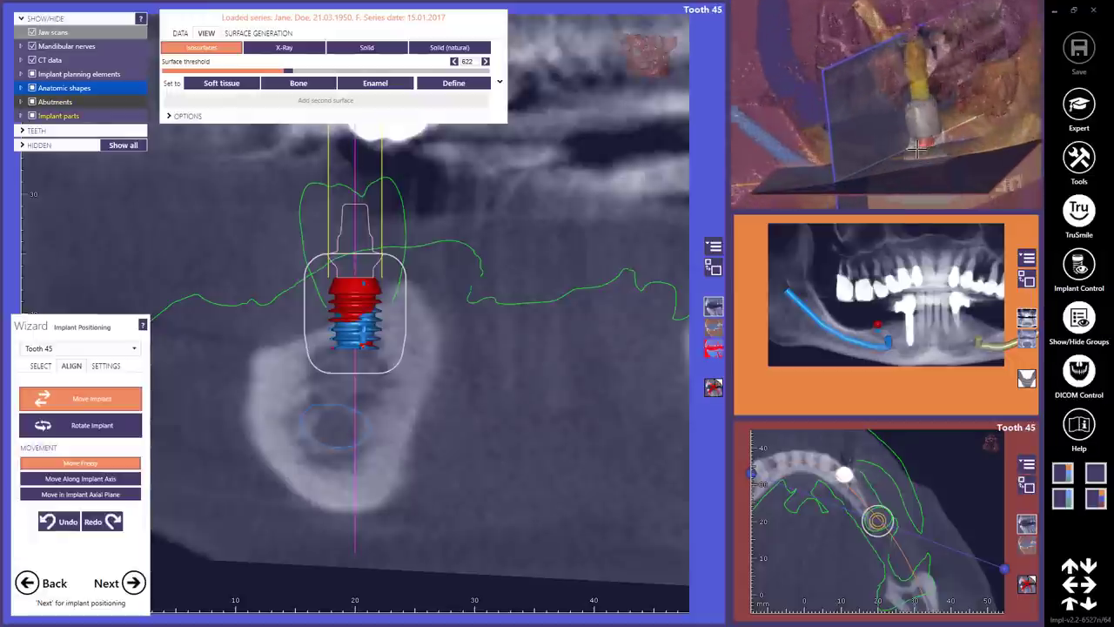
pyautogui.moveTo(940, 125); pyautogui.dragTo(924, 147)
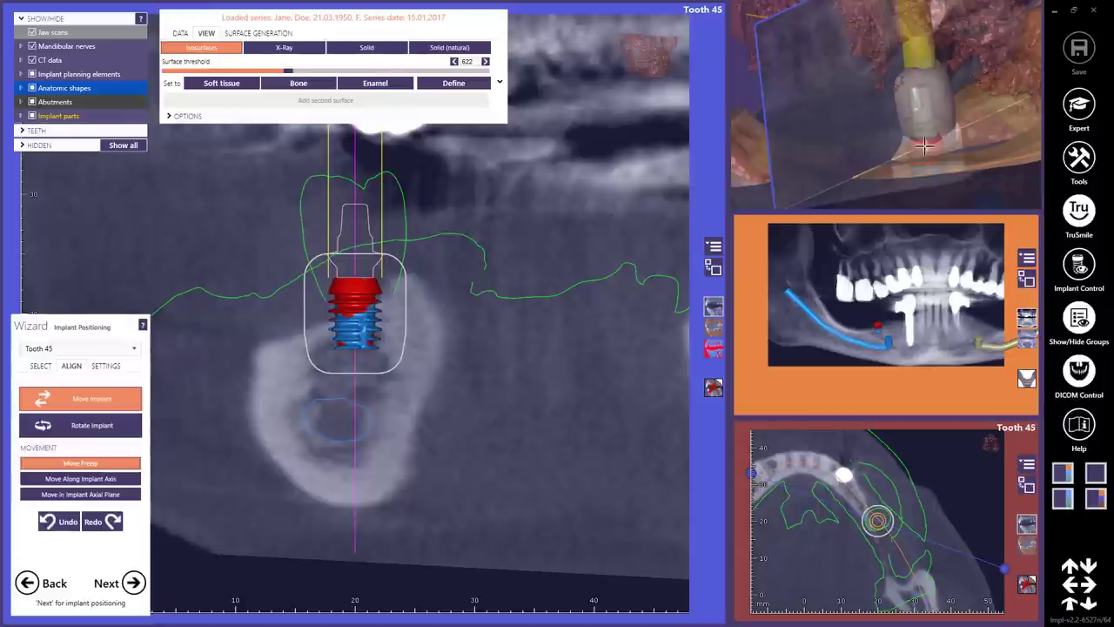
pyautogui.scroll(-5, 924, 146)
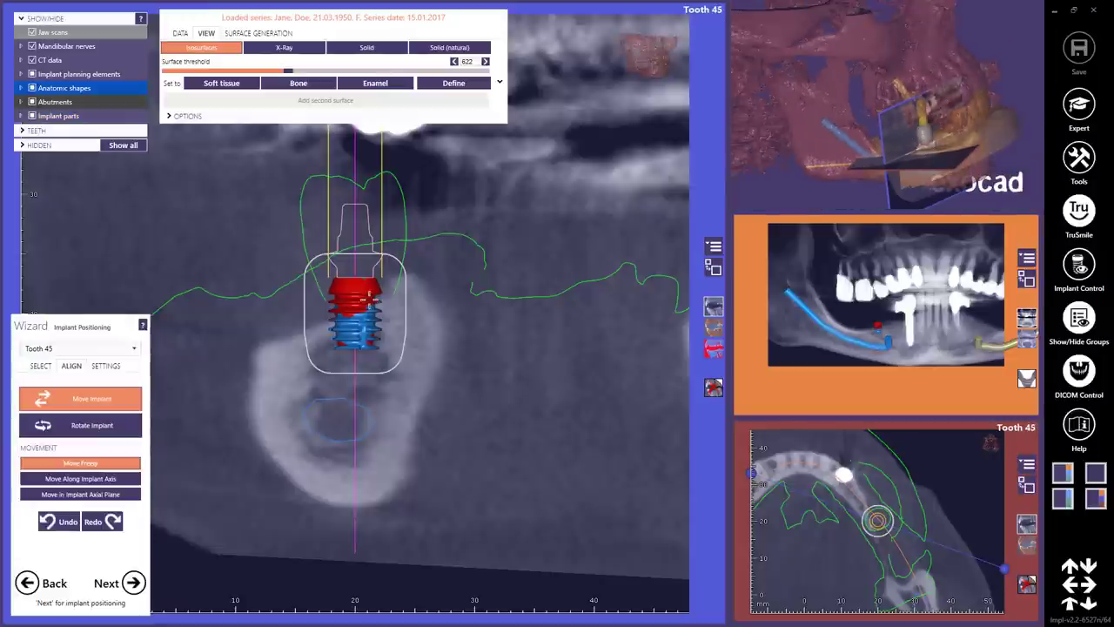
pyautogui.moveTo(364, 303); pyautogui.dragTo(370, 320)
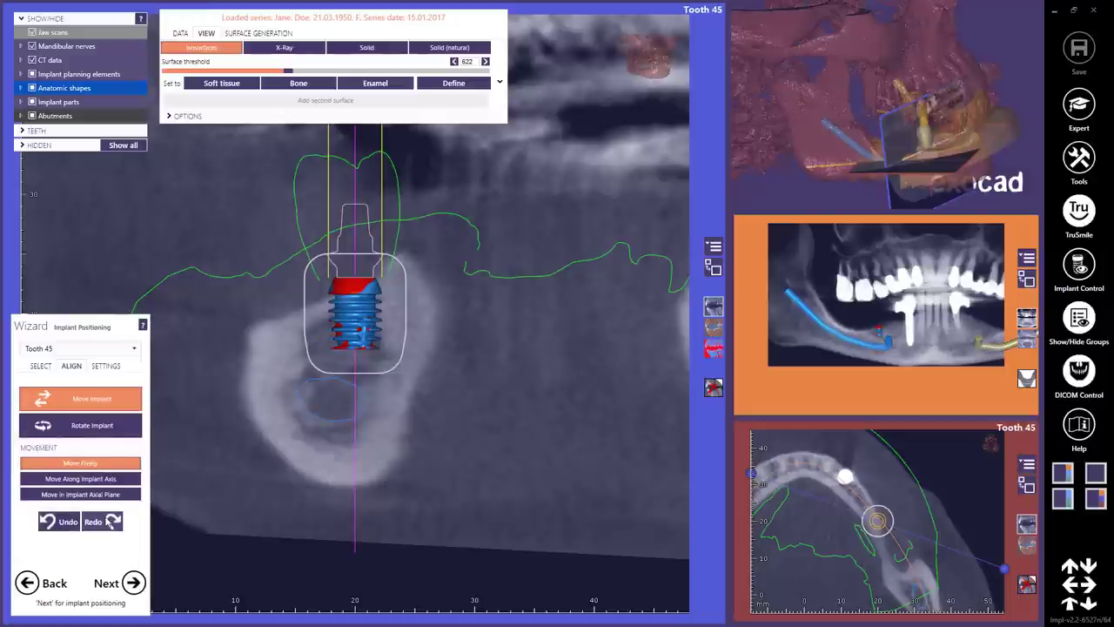
# - Try Anthogyr Axiom 2.8, then keep Bicon - Short Integra-CP for tooth 45 at 8 mm length
pyautogui.click(40, 367)
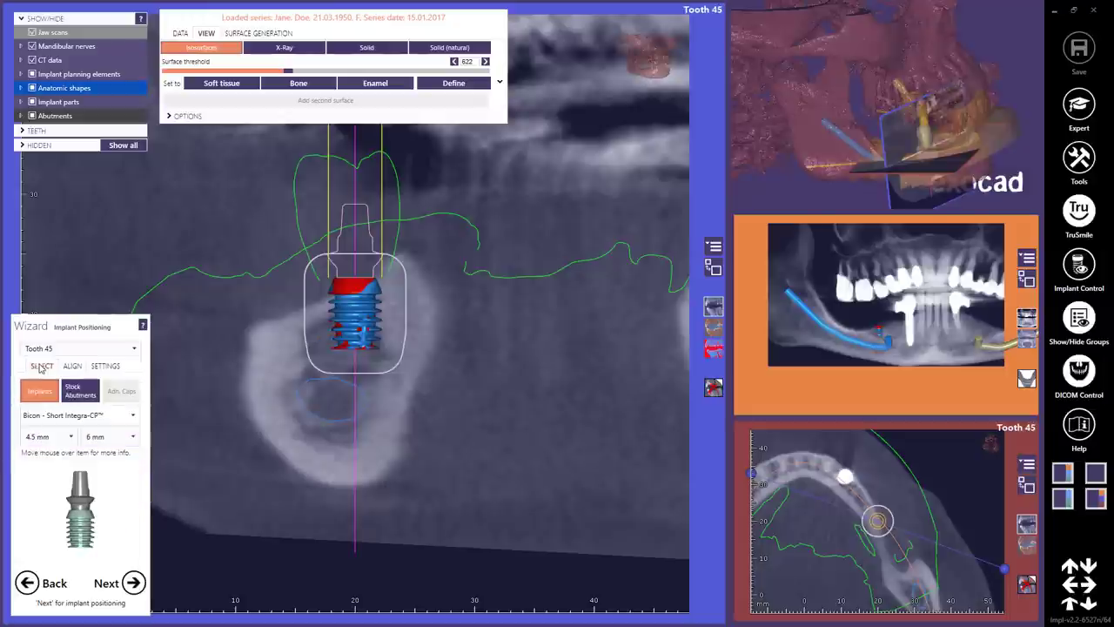
pyautogui.click(132, 416)
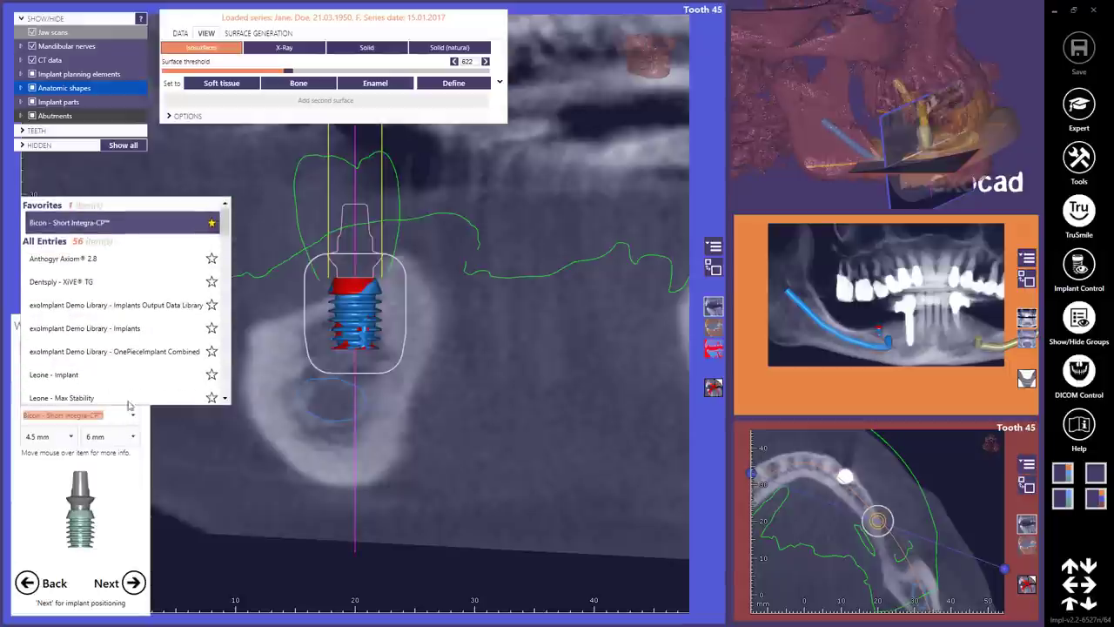
pyautogui.click(93, 259)
pyautogui.click(133, 418)
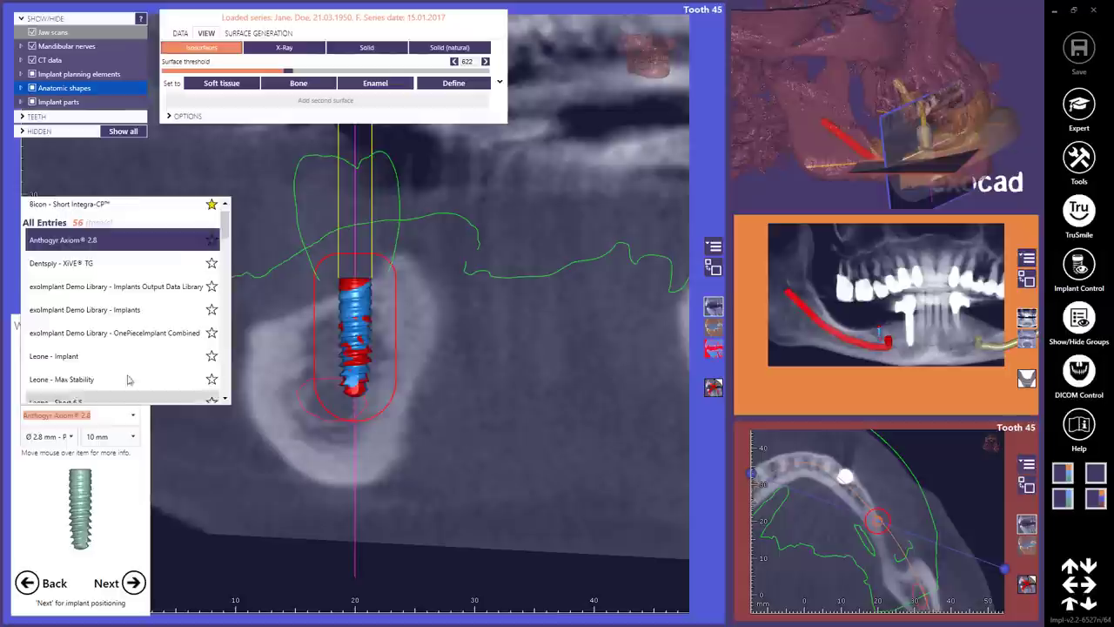
pyautogui.click(76, 205)
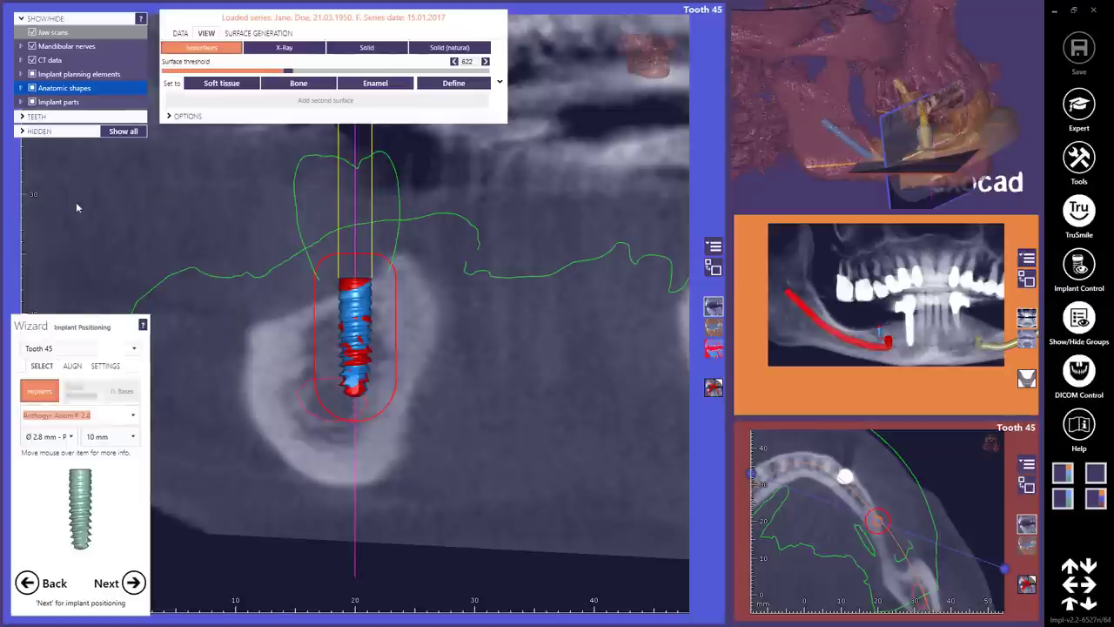
pyautogui.click(135, 440)
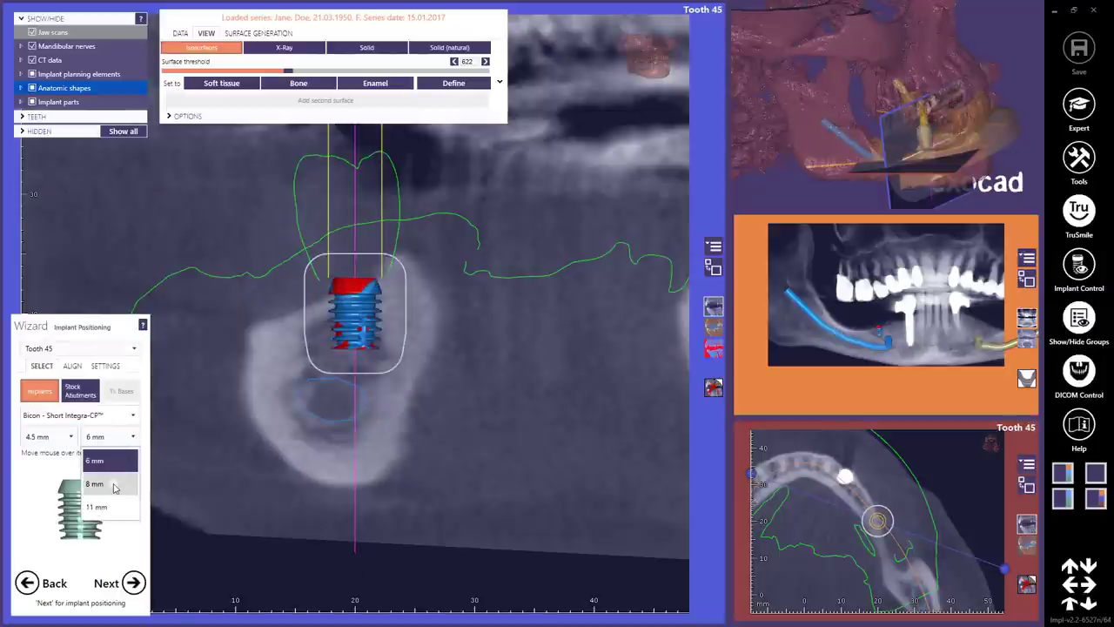
pyautogui.click(115, 484)
# - Fit a Bicon stock abutment and drag the tooth 45 implant away from the nerve
pyautogui.click(81, 389)
pyautogui.click(132, 415)
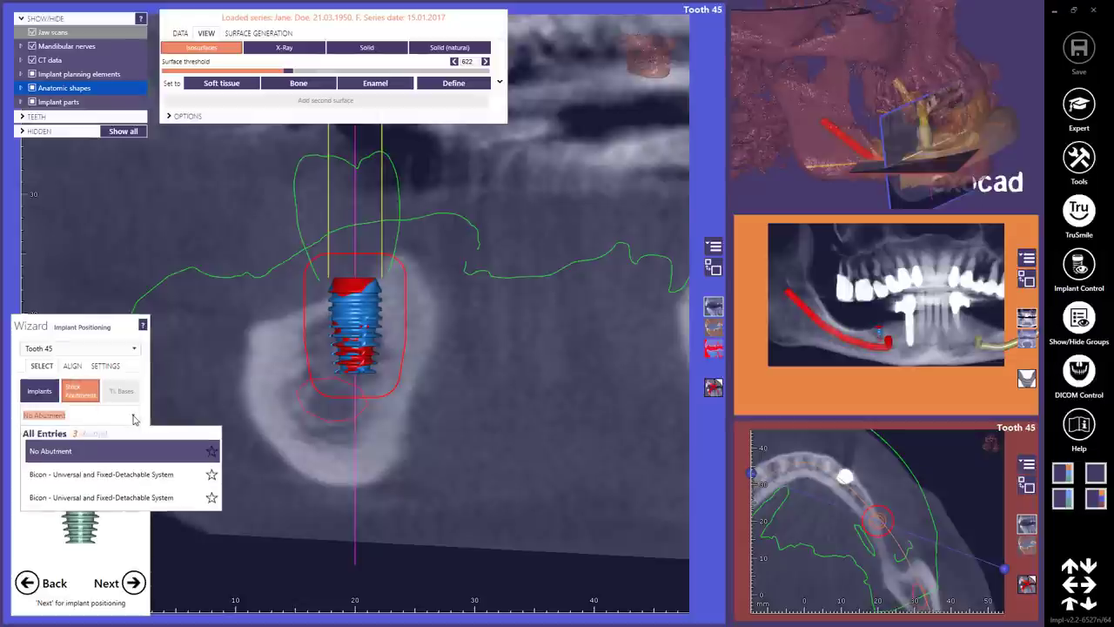
pyautogui.click(130, 477)
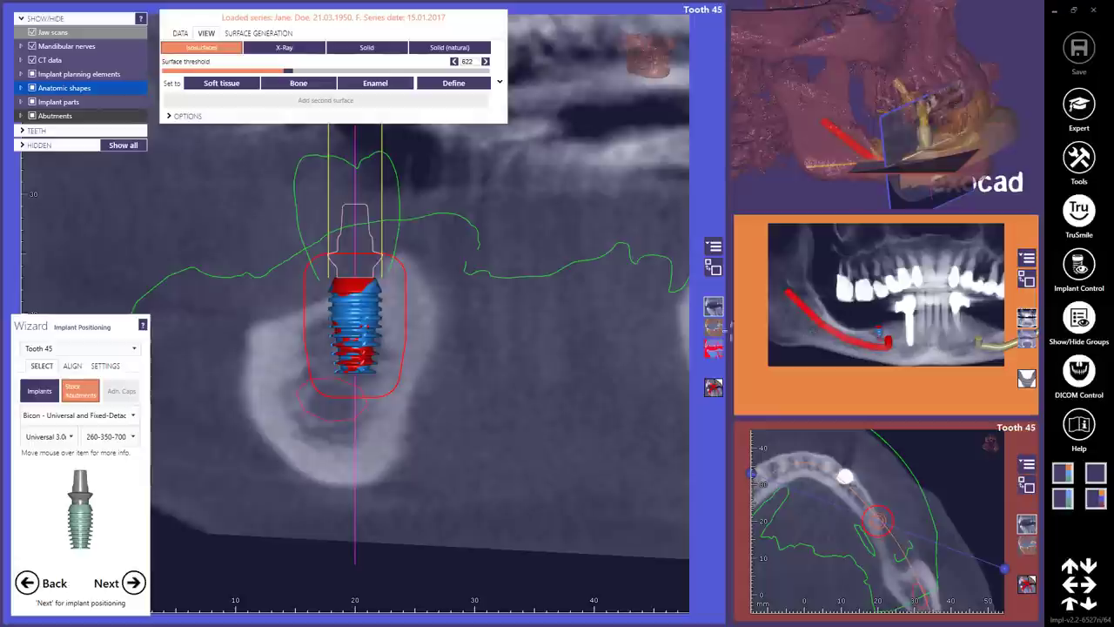
pyautogui.moveTo(367, 324)
pyautogui.mouseDown()
pyautogui.moveTo(442, 314)
pyautogui.moveTo(415, 315)
pyautogui.mouseUp()
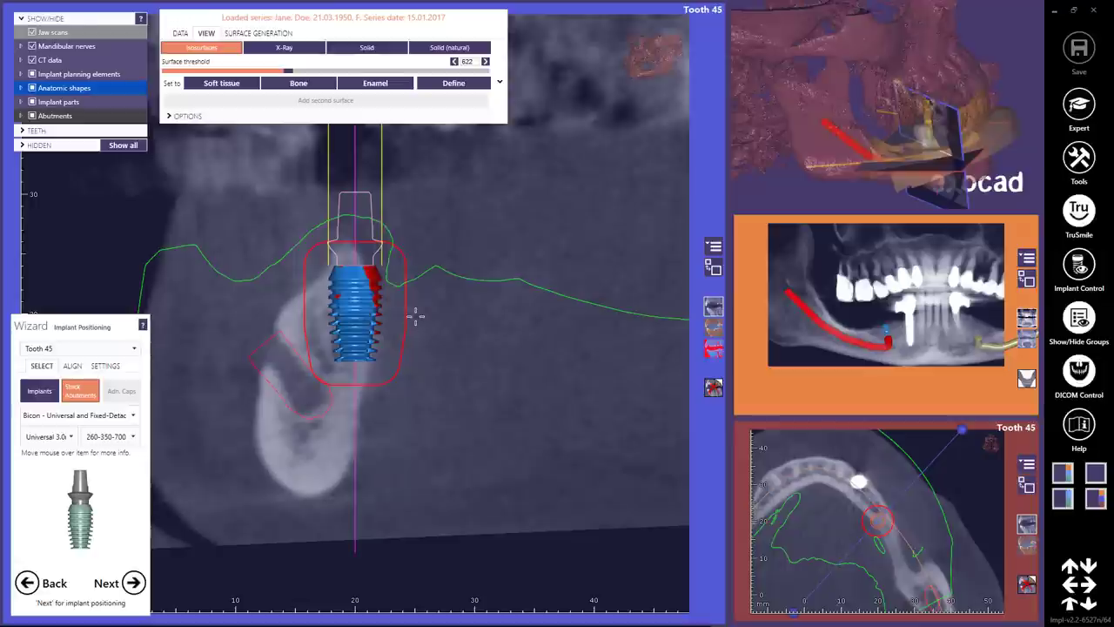
# - Dismiss the nerve-collision warning and move the tooth 45 implant clear of the nerve, deeper into bone
pyautogui.click(140, 584)
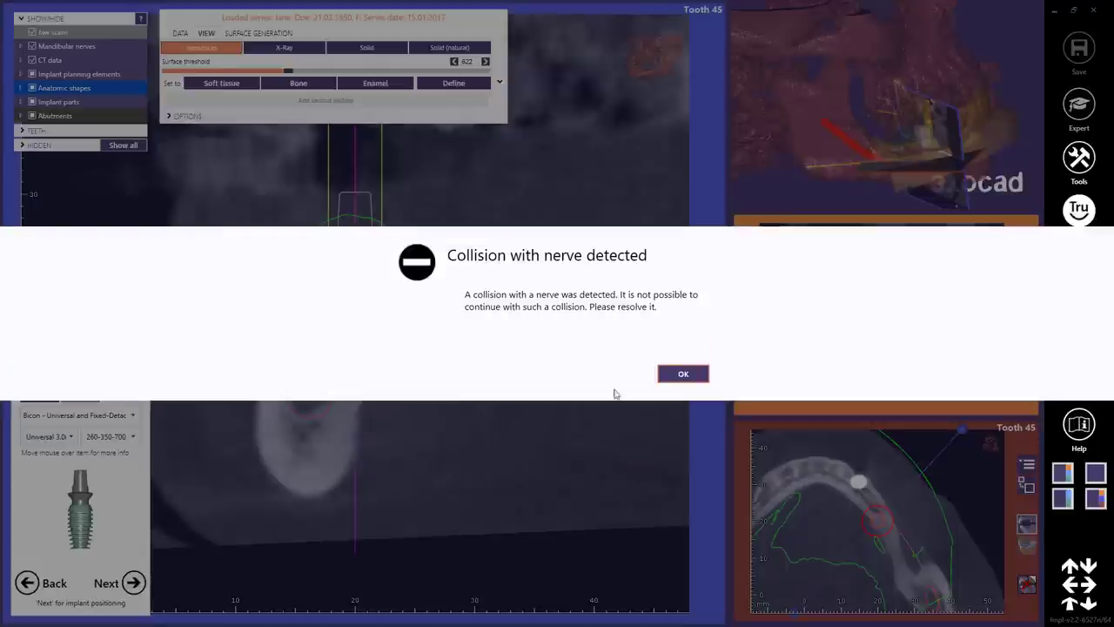
pyautogui.click(683, 374)
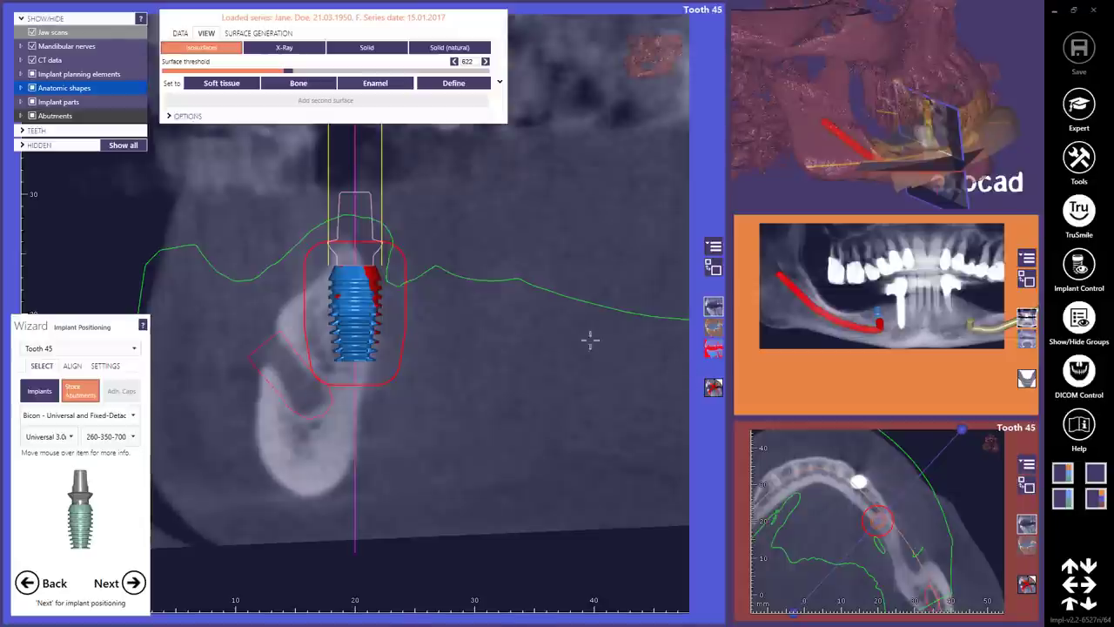
pyautogui.moveTo(361, 302); pyautogui.dragTo(351, 284)
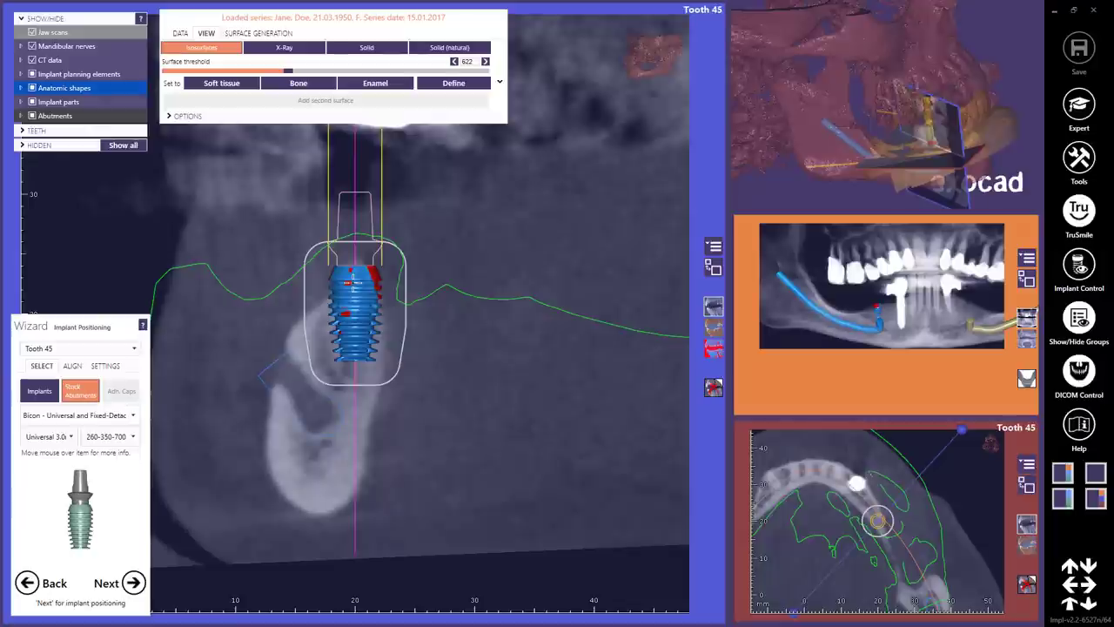
pyautogui.moveTo(351, 281); pyautogui.dragTo(352, 294)
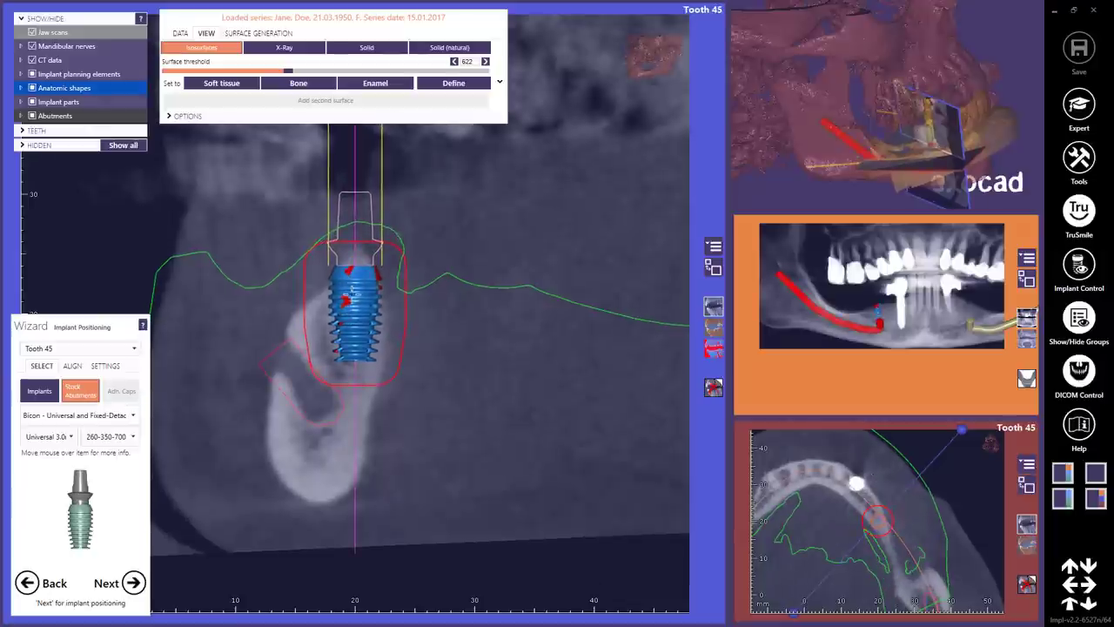
# - Set the implant safety distance to 1.5 mm and switch the implant display to Standard
pyautogui.click(106, 366)
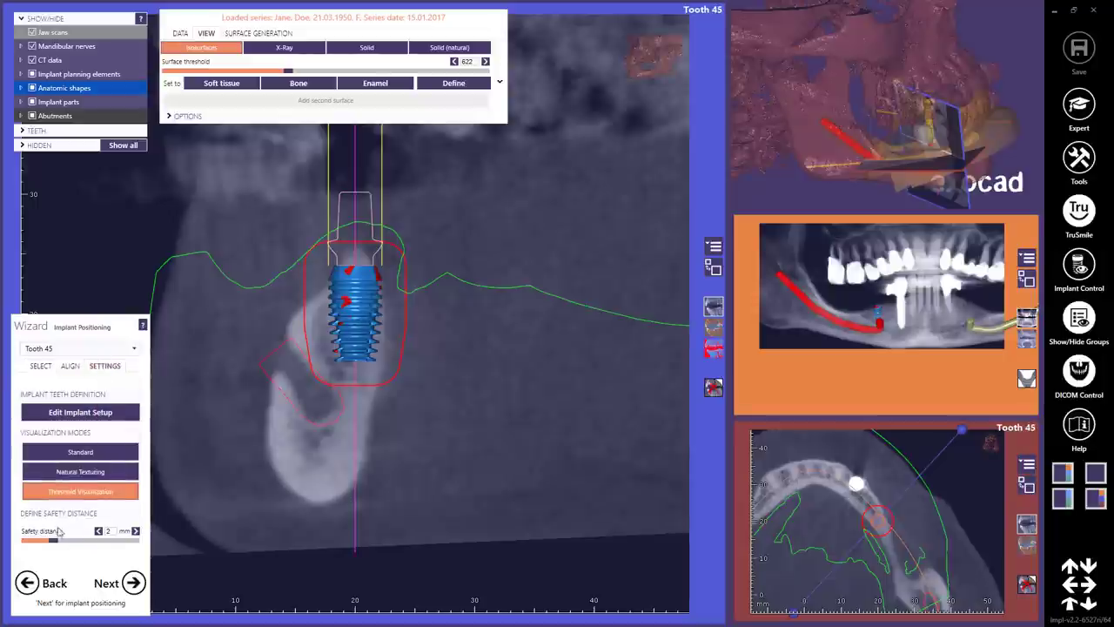
pyautogui.moveTo(53, 540)
pyautogui.mouseDown()
pyautogui.moveTo(87, 543)
pyautogui.moveTo(34, 550)
pyautogui.mouseUp()
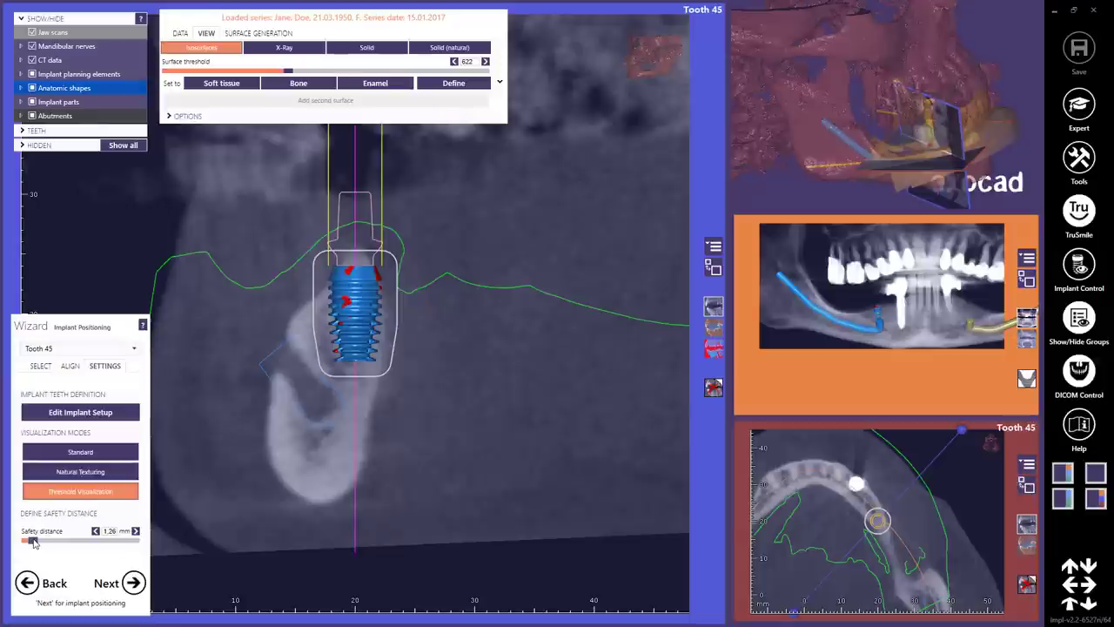
pyautogui.click(111, 530)
pyautogui.write('1.5')
pyautogui.press('Return')
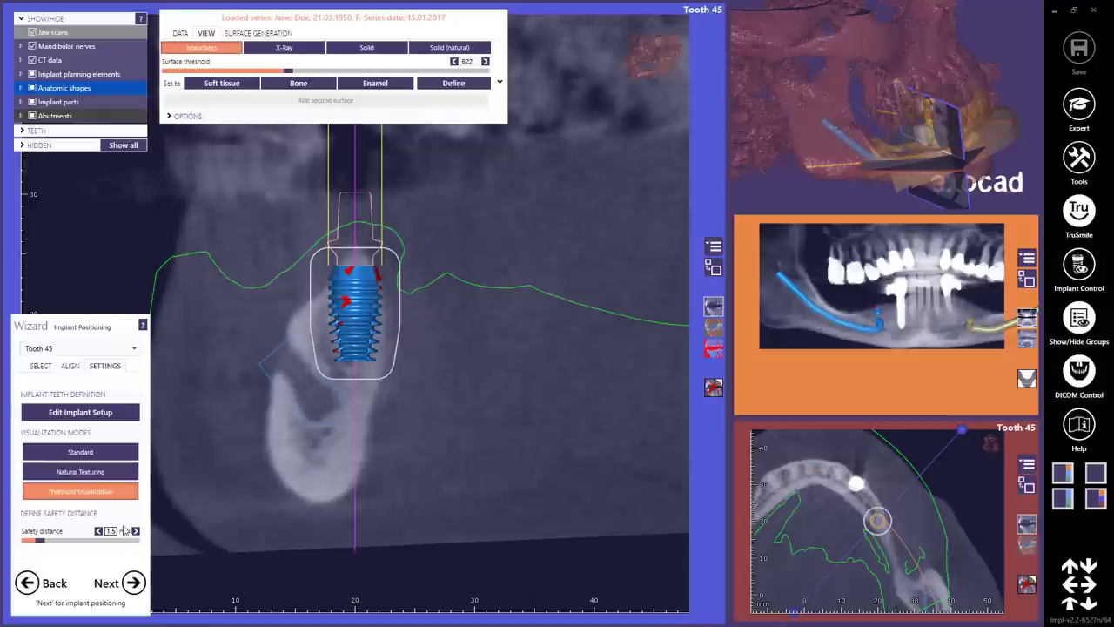
pyautogui.click(125, 471)
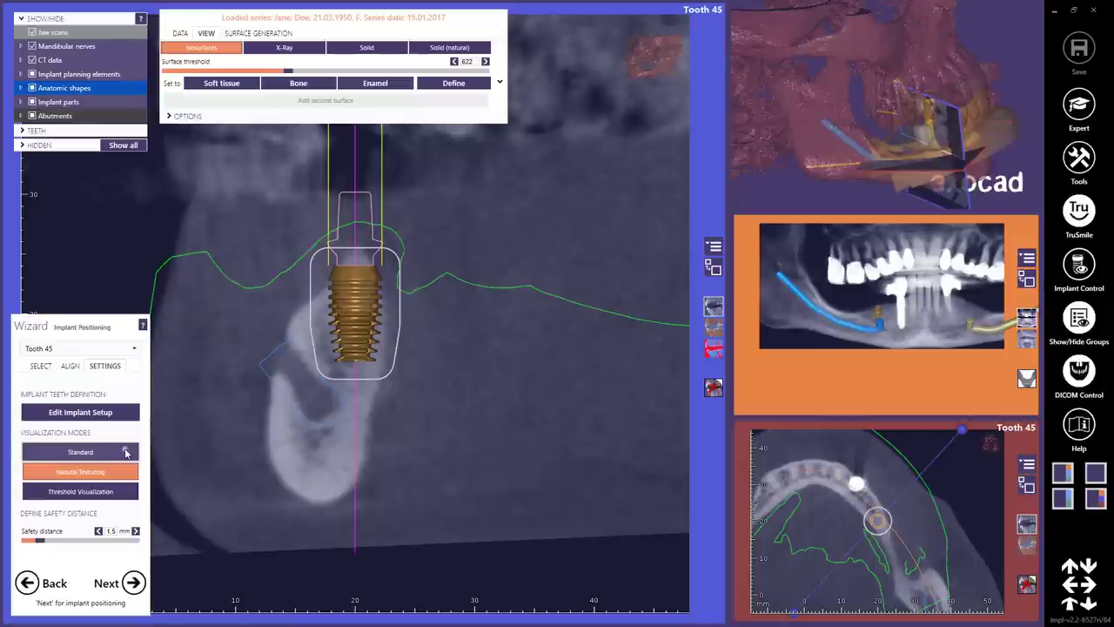
pyautogui.click(125, 452)
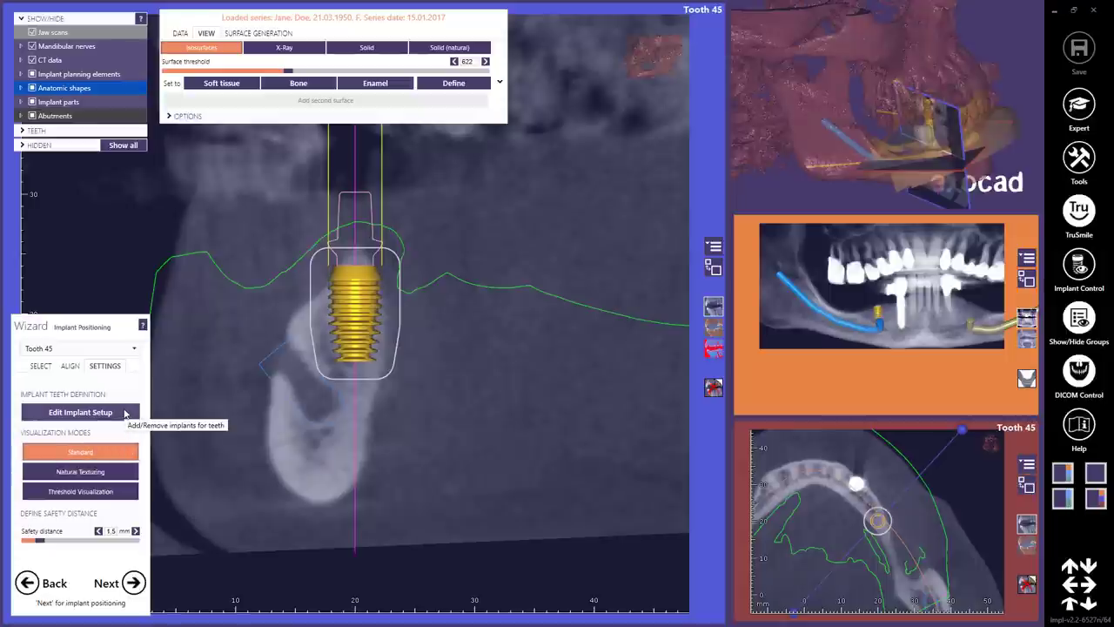
# - Set tooth 45 to Screw-retained and tooth 46 to Custom Abutment in the implant setup
pyautogui.click(124, 412)
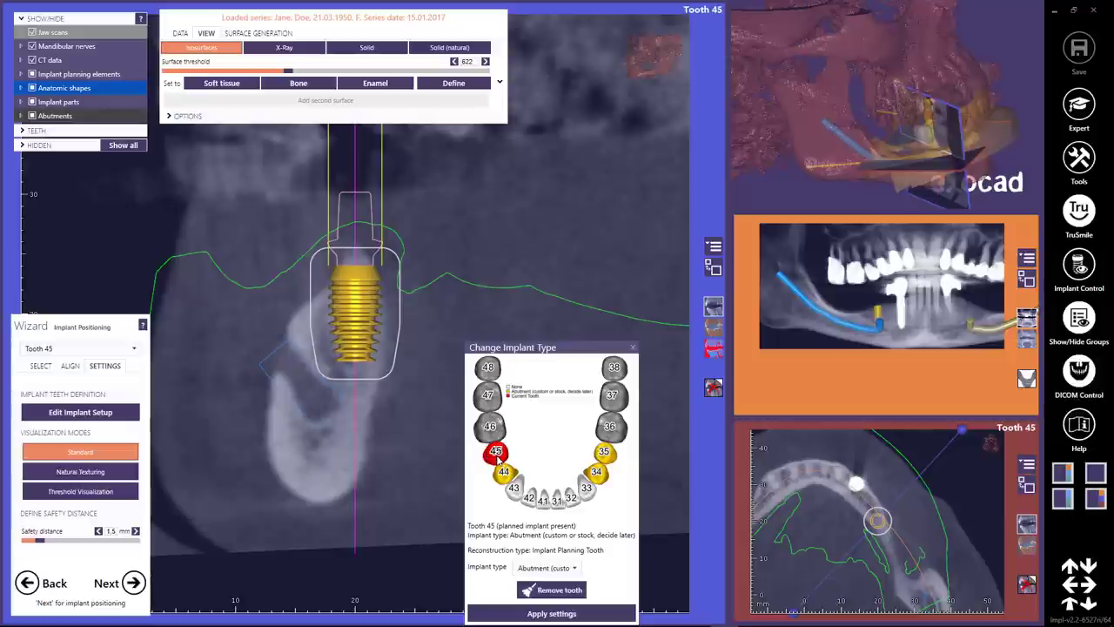
pyautogui.click(579, 568)
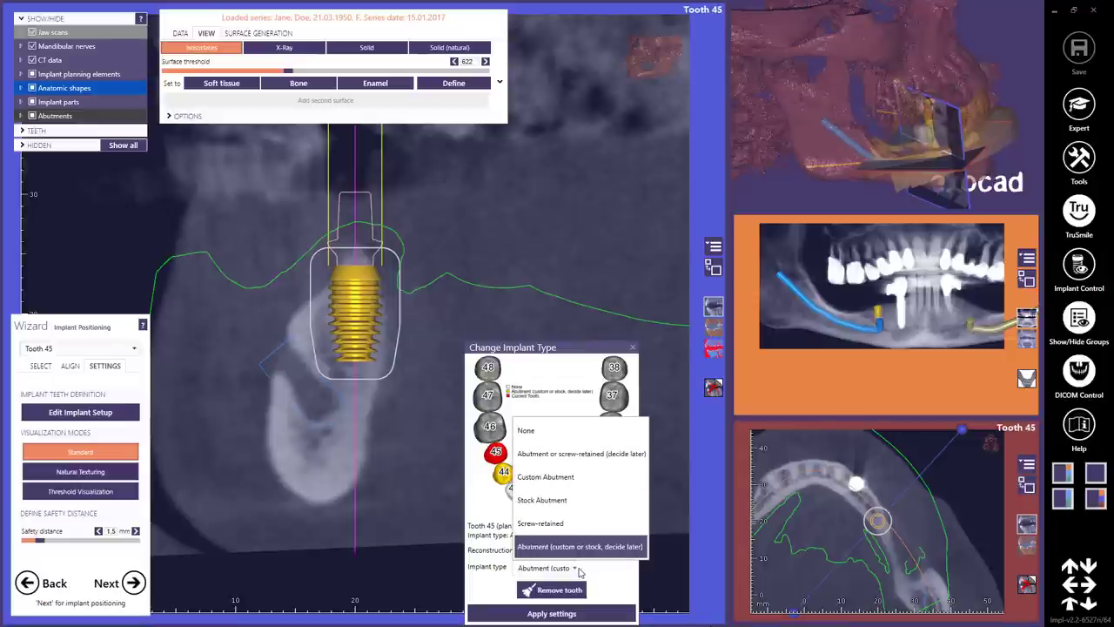
pyautogui.click(561, 524)
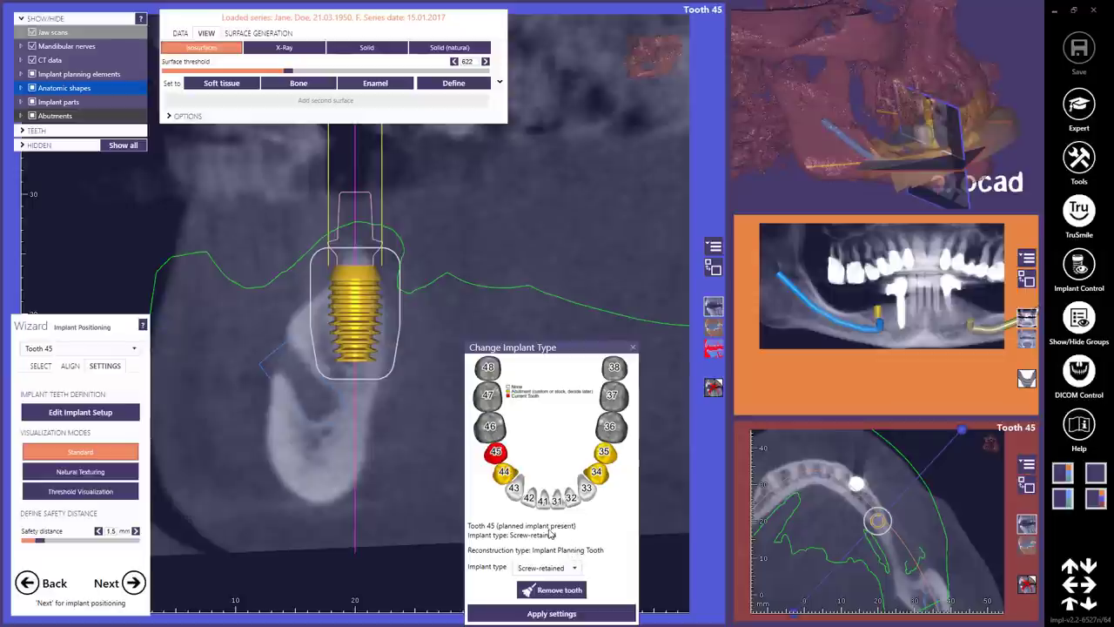
pyautogui.click(490, 427)
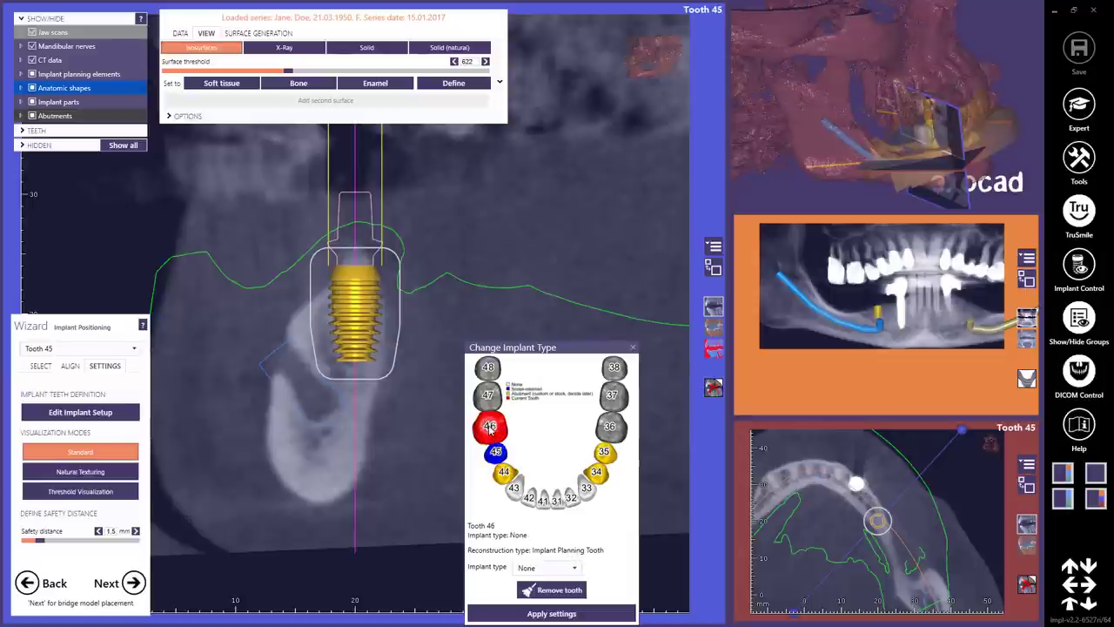
pyautogui.click(574, 568)
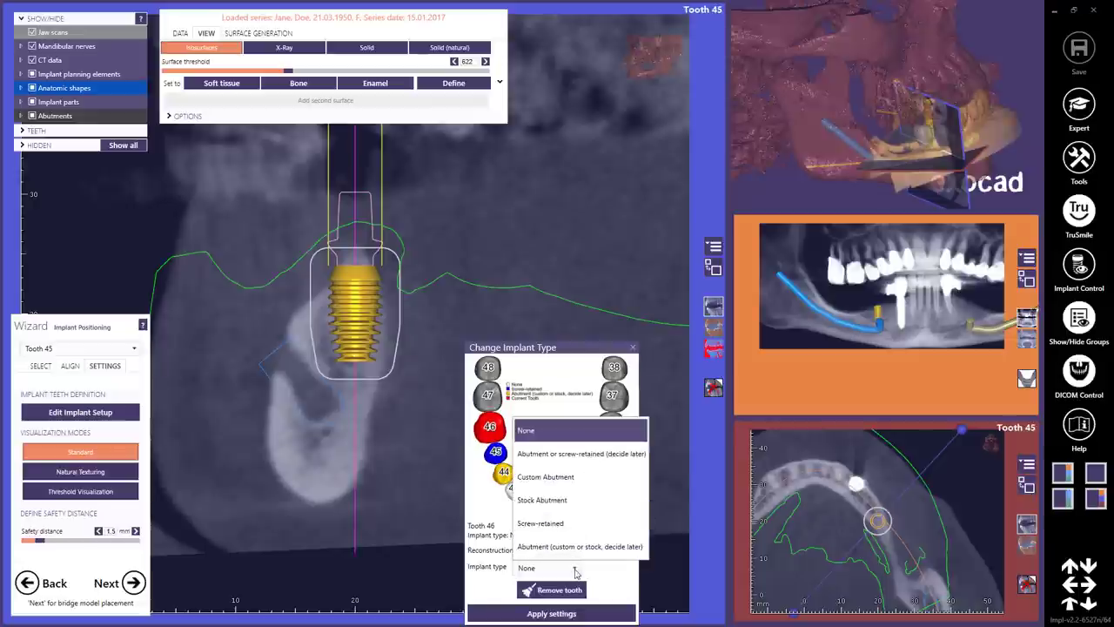
pyautogui.click(547, 477)
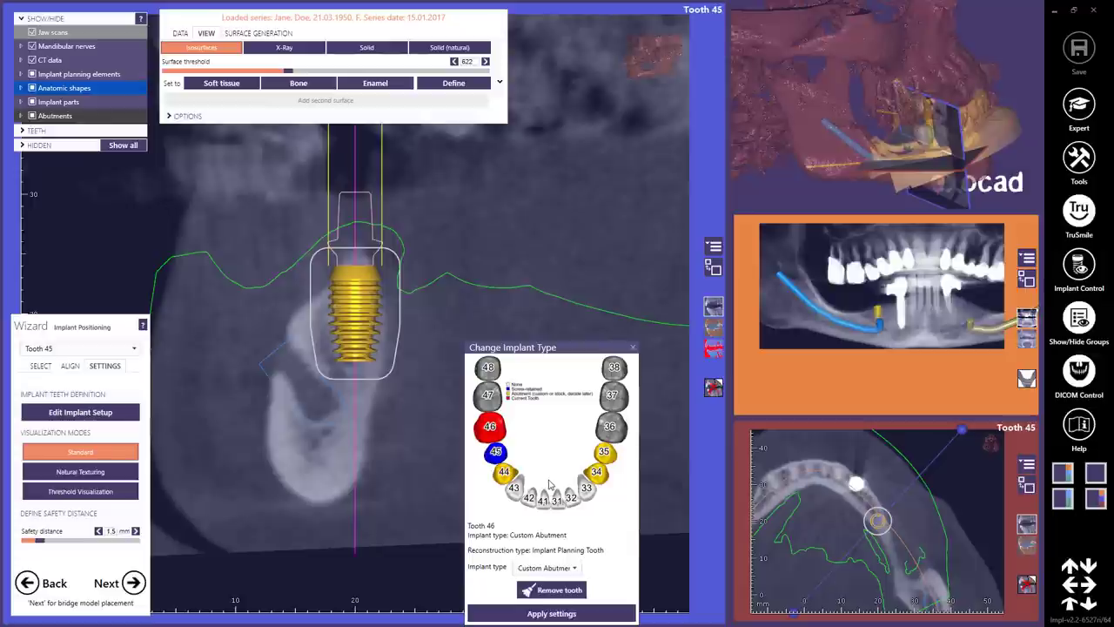
pyautogui.click(633, 349)
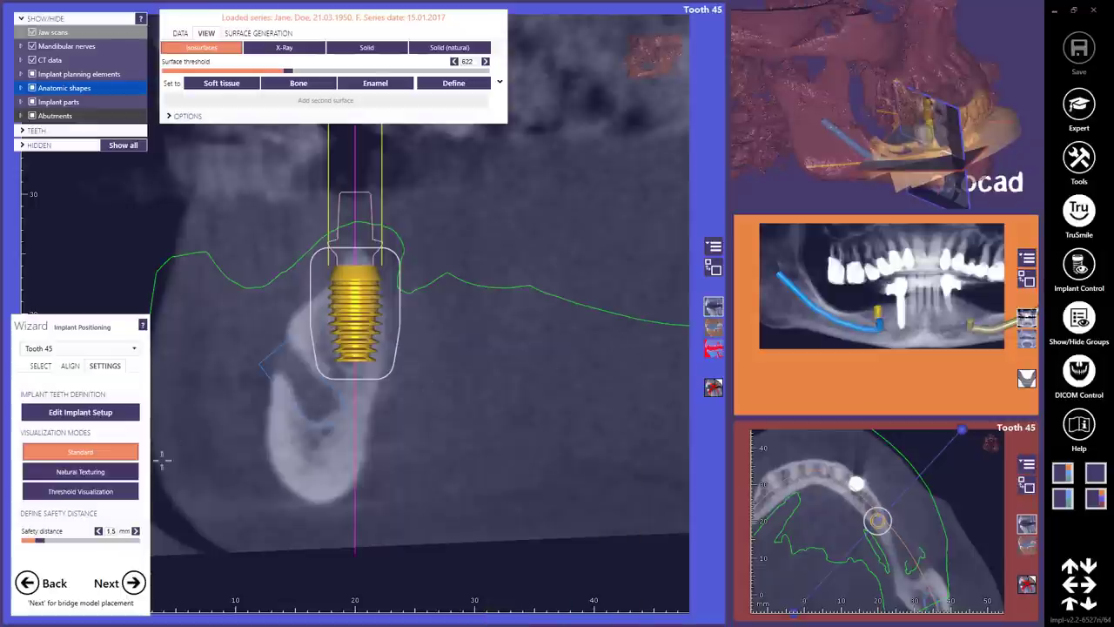
# - Turn on Threshold Visualization and shift and tilt the tooth 45 implant in the cross-section
pyautogui.click(80, 491)
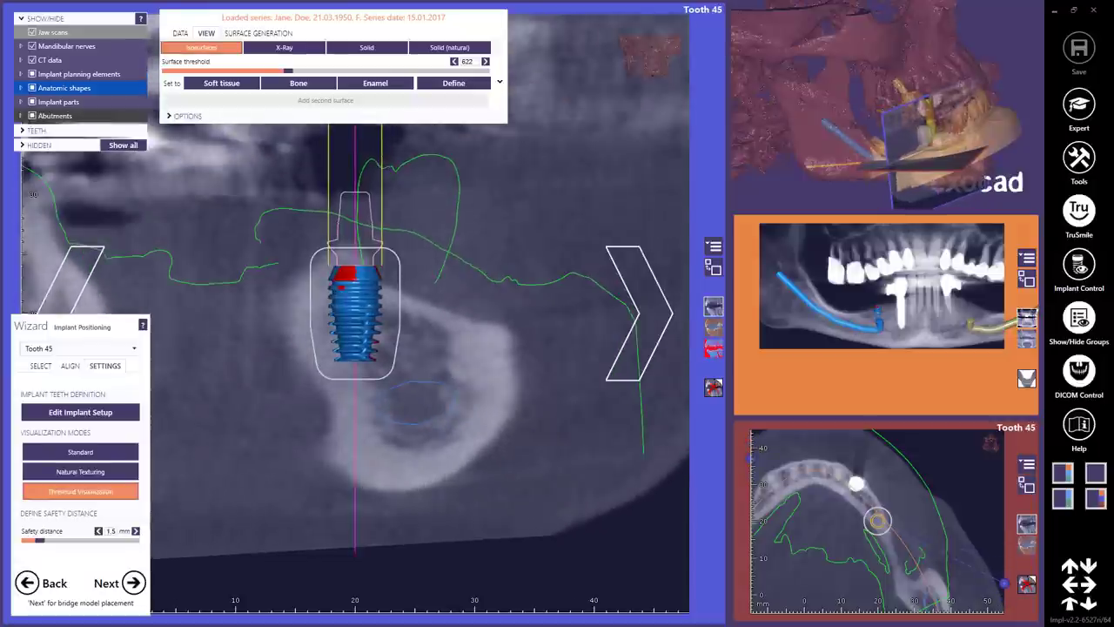
pyautogui.moveTo(354, 314); pyautogui.dragTo(411, 315)
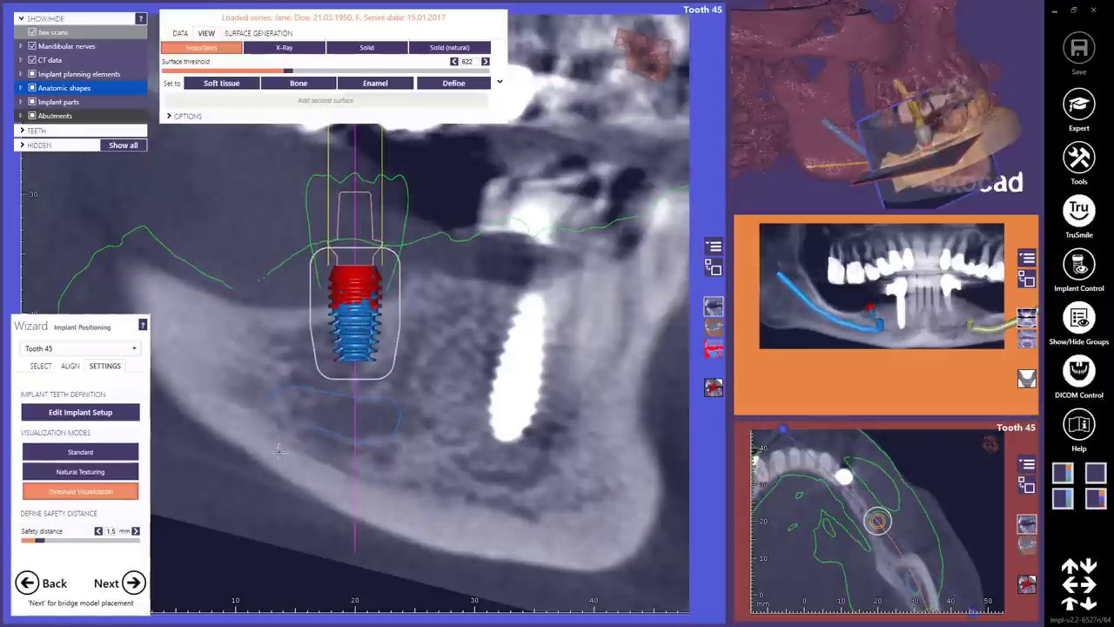
# - Accept the tooth 45 position and choose the Bicon - Short Integra-CP implant for tooth 44
pyautogui.click(135, 583)
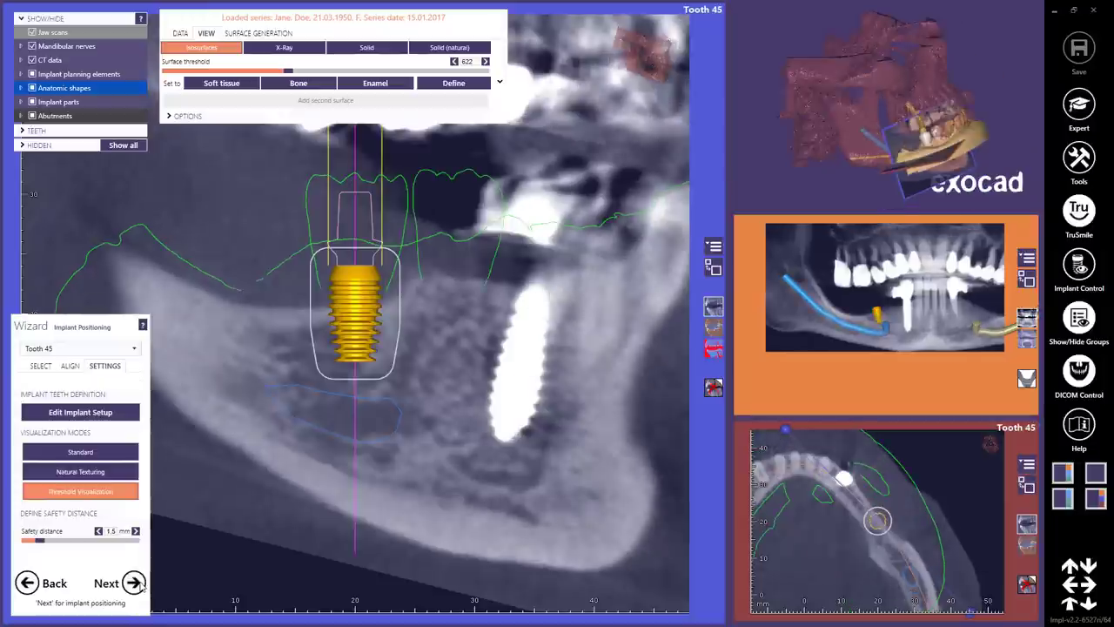
pyautogui.click(137, 584)
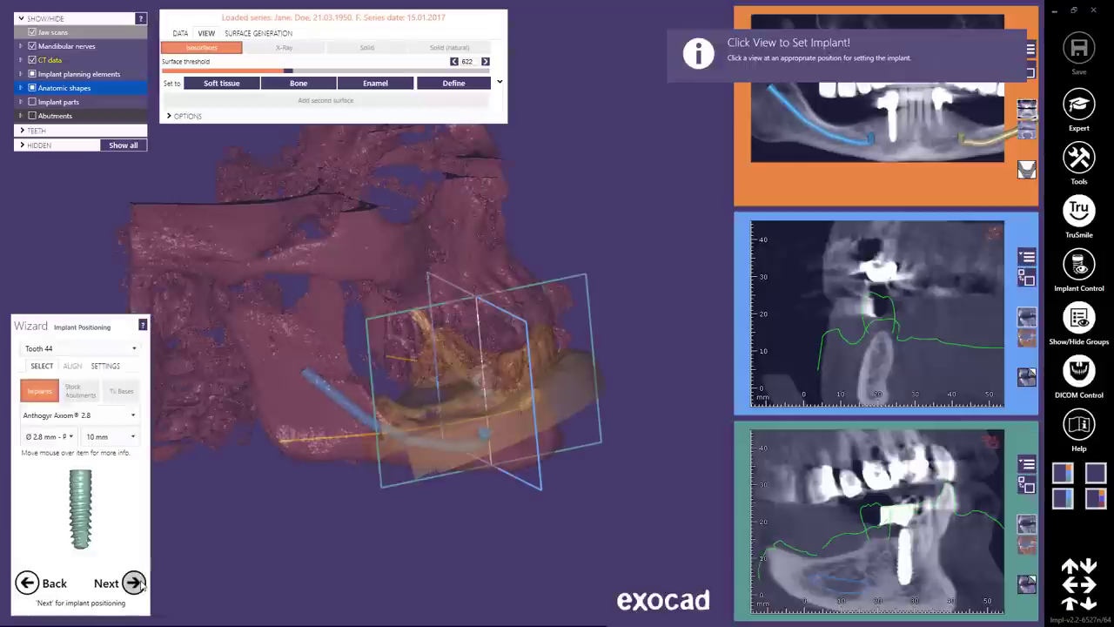
pyautogui.click(134, 417)
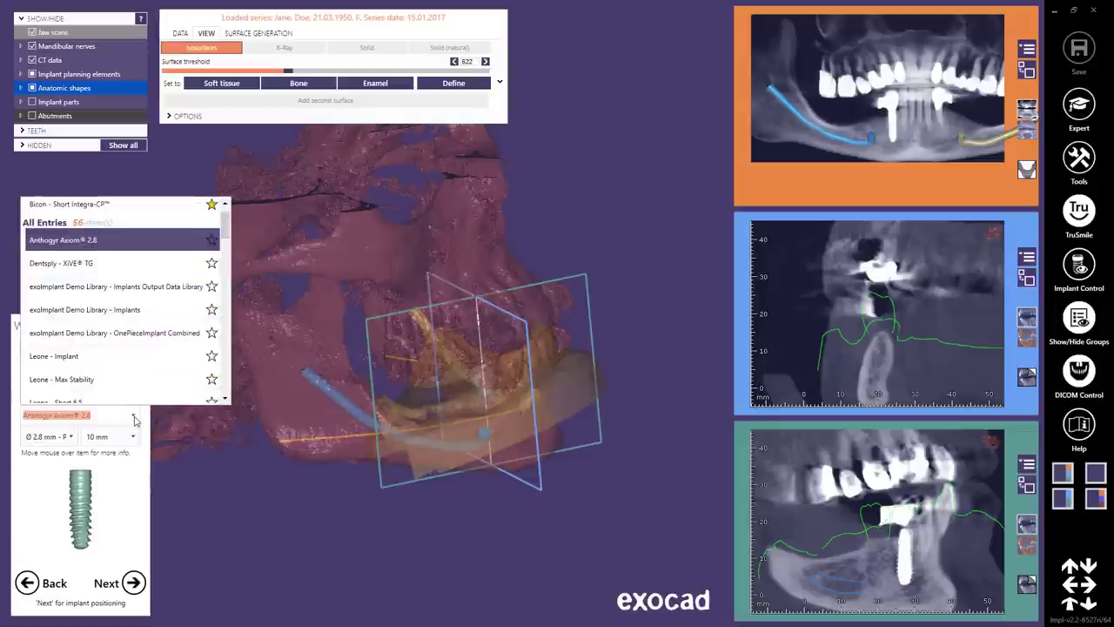
pyautogui.click(117, 209)
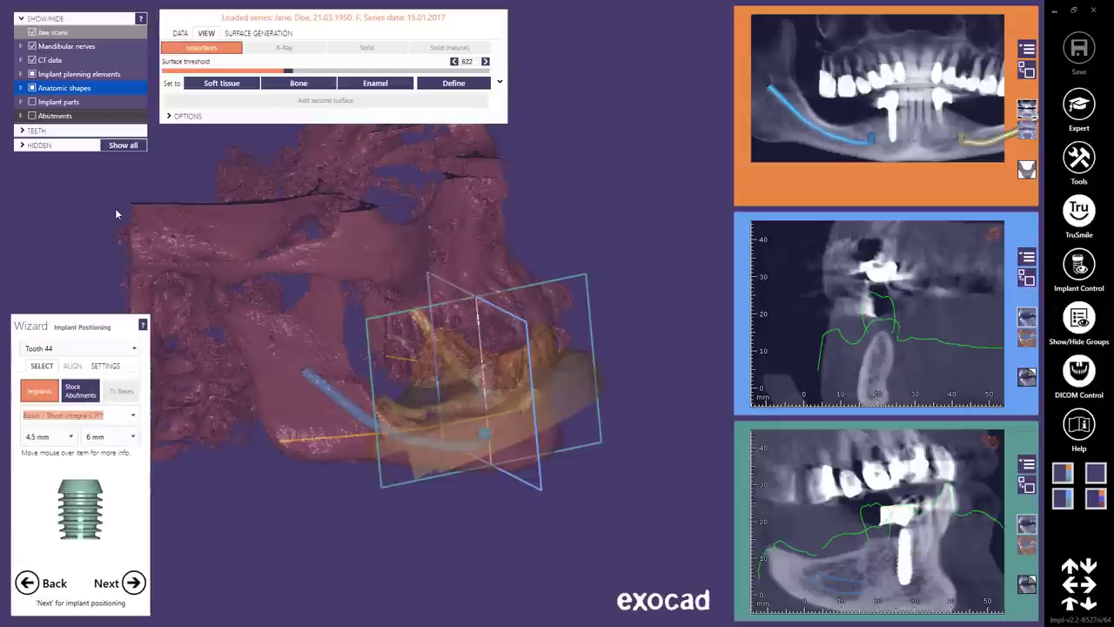
# - Pick the Bicon Universal and Fixed-Detachable System stock abutment and place the tooth 44 implant
pyautogui.click(82, 391)
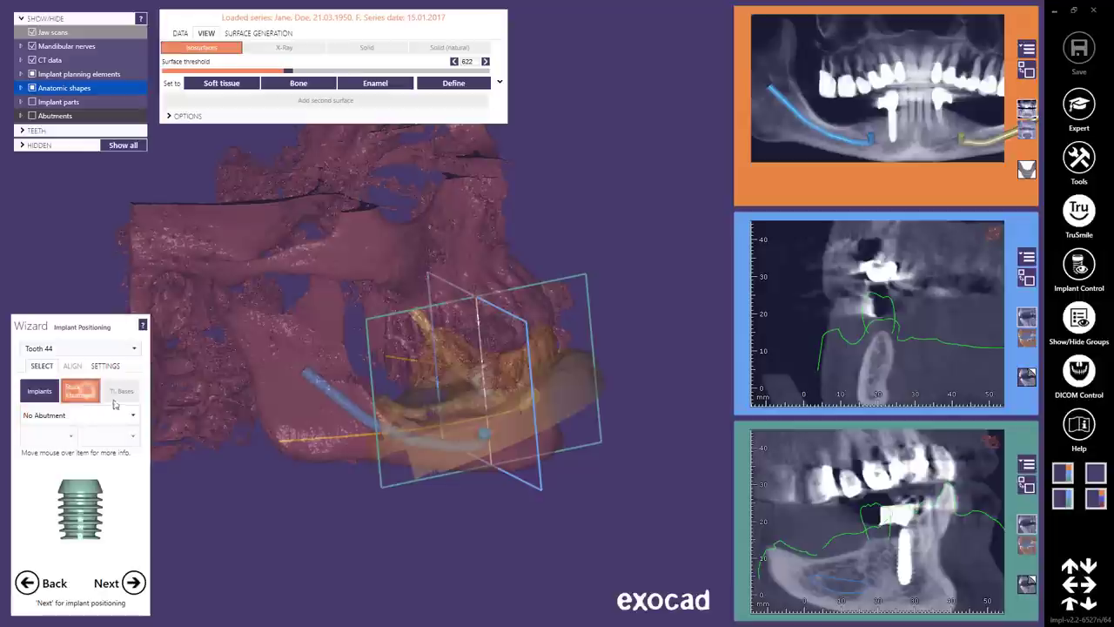
pyautogui.click(133, 416)
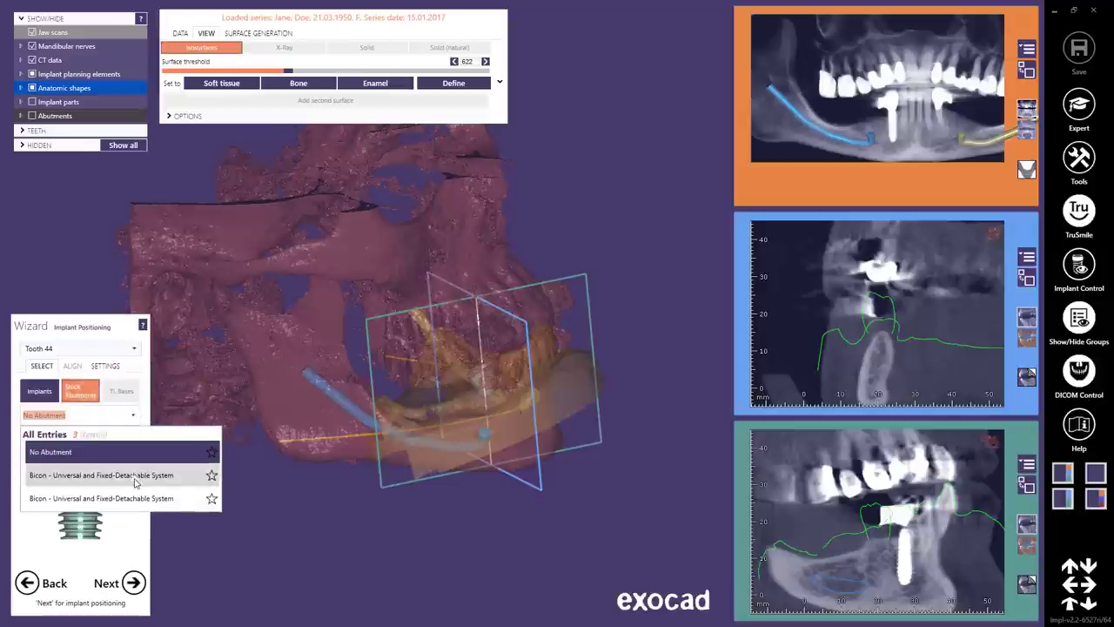
pyautogui.click(135, 475)
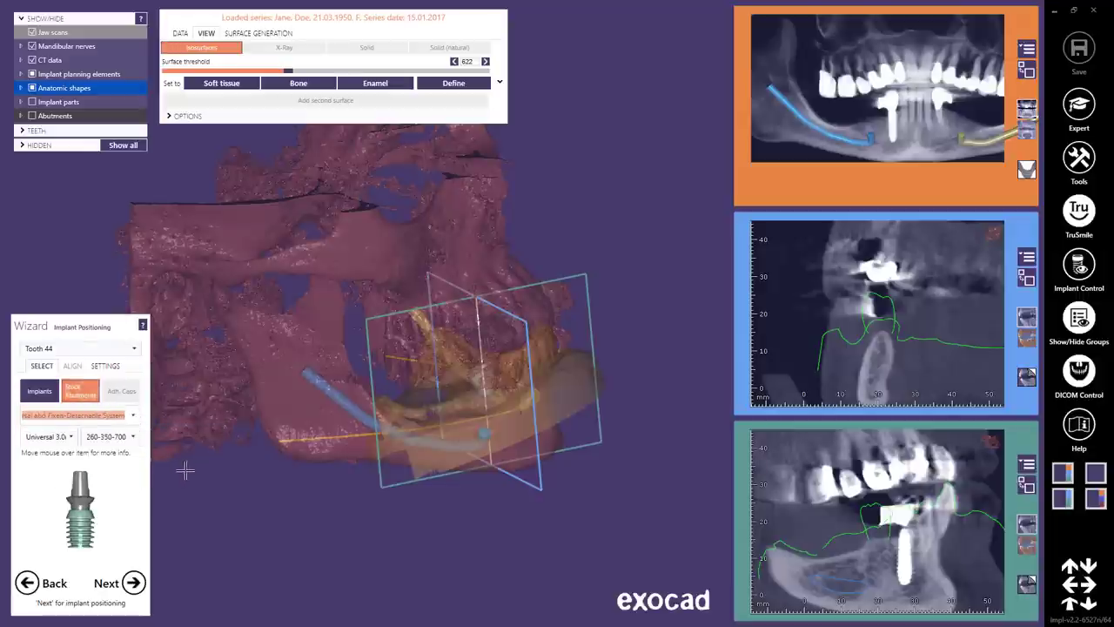
pyautogui.click(880, 338)
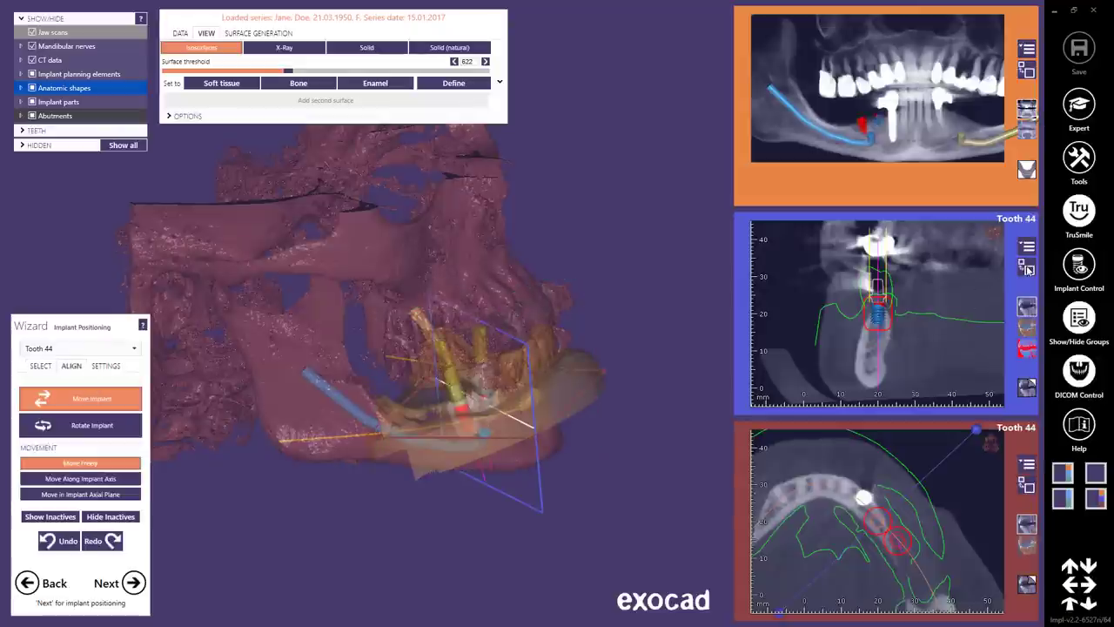
# - Enlarge the Tooth 44 cross-section, scroll the slices, and drag and tilt the implant into the bone
pyautogui.click(1027, 269)
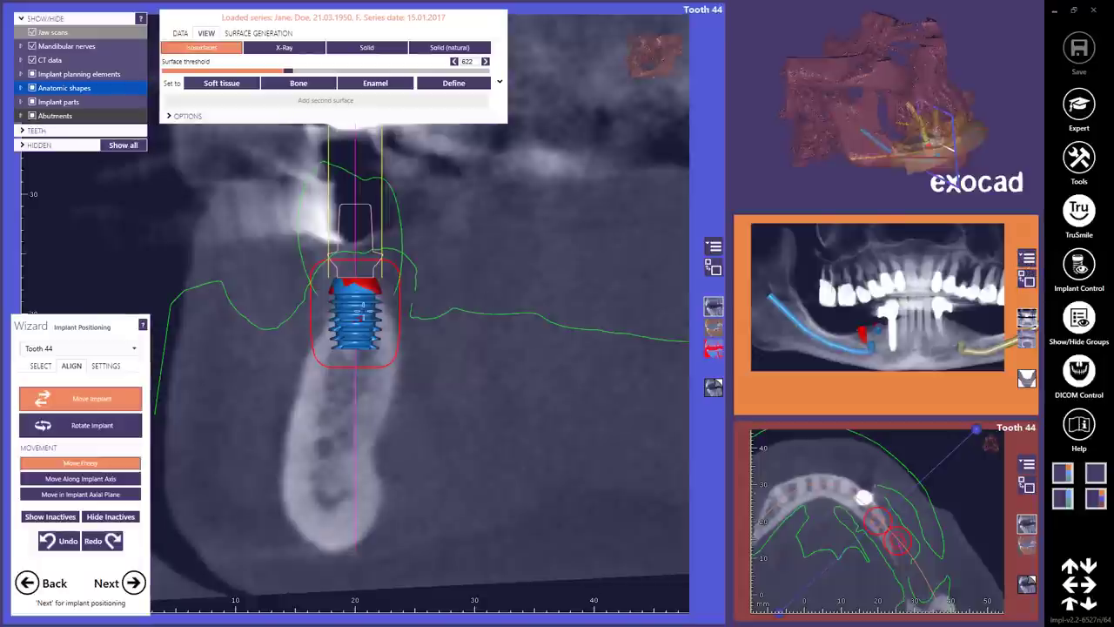
pyautogui.scroll(-5, 418, 348)
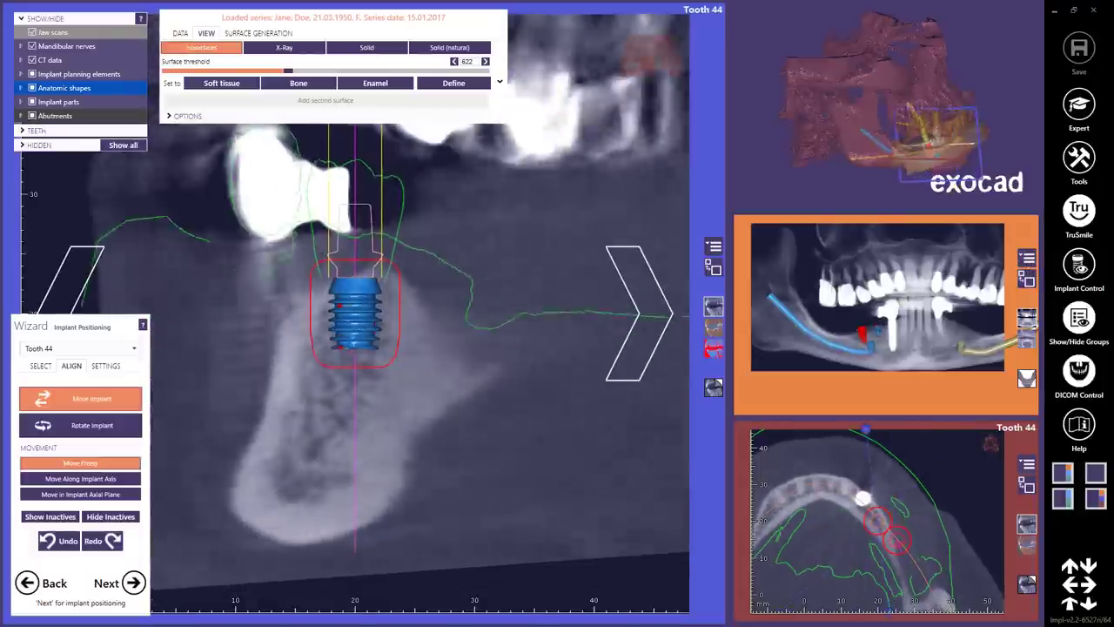
pyautogui.scroll(-2, 417, 348)
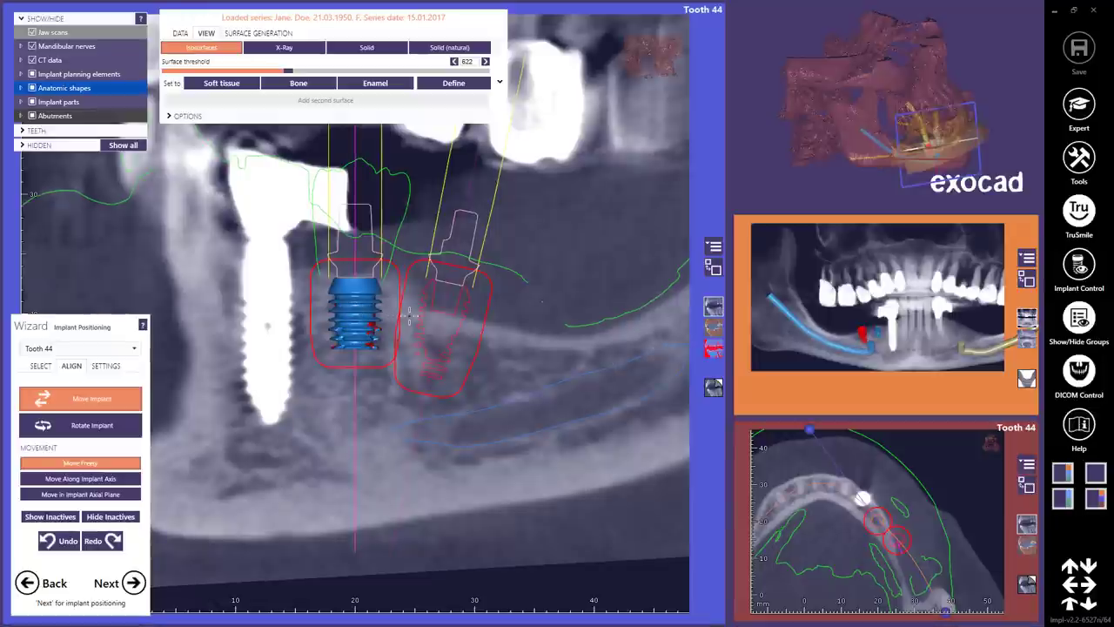
pyautogui.scroll(-1, 409, 318)
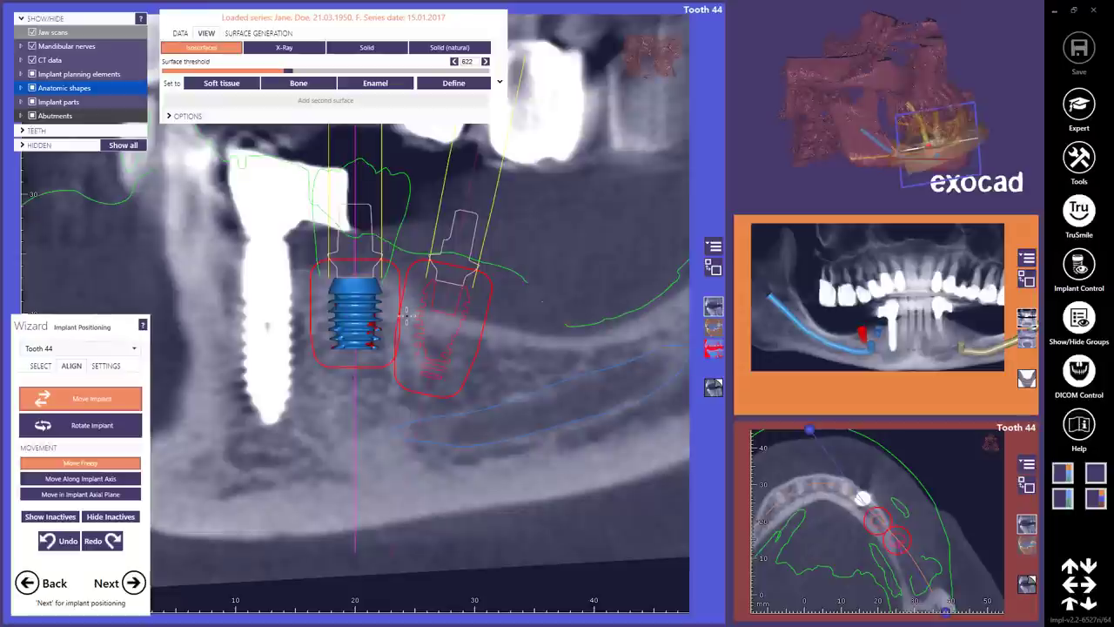
pyautogui.scroll(-1, 405, 312)
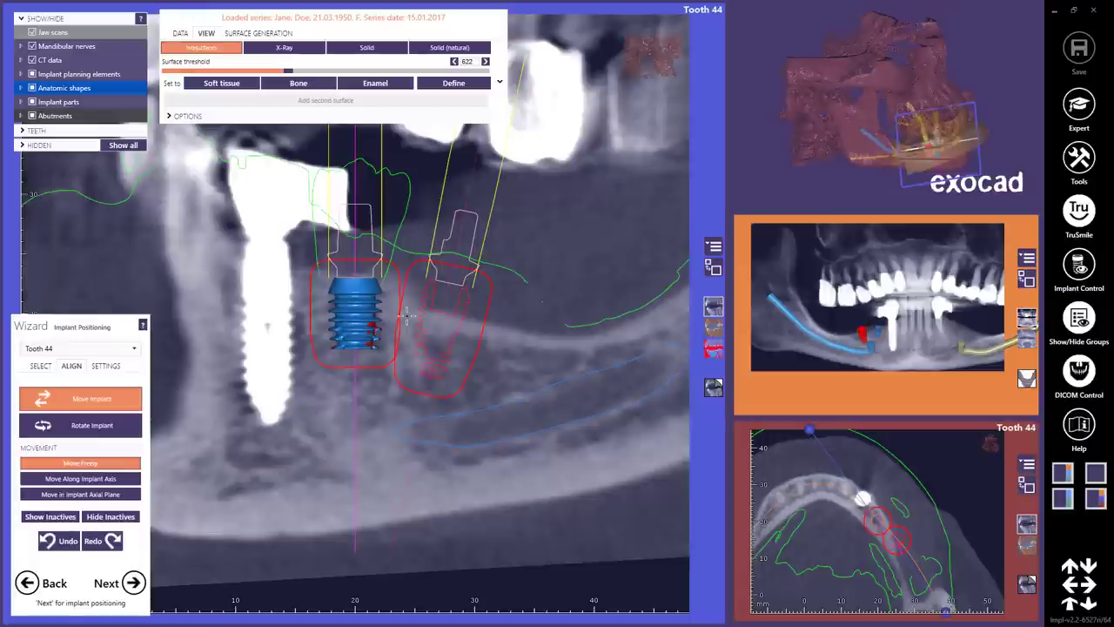
pyautogui.scroll(-1, 405, 313)
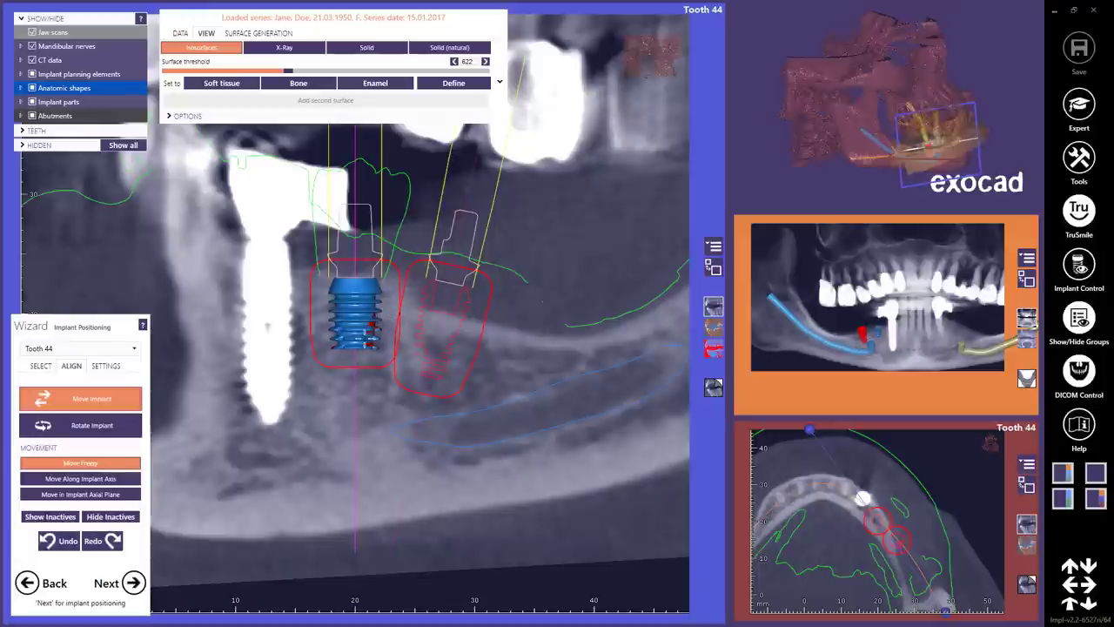
pyautogui.moveTo(368, 338); pyautogui.dragTo(357, 352)
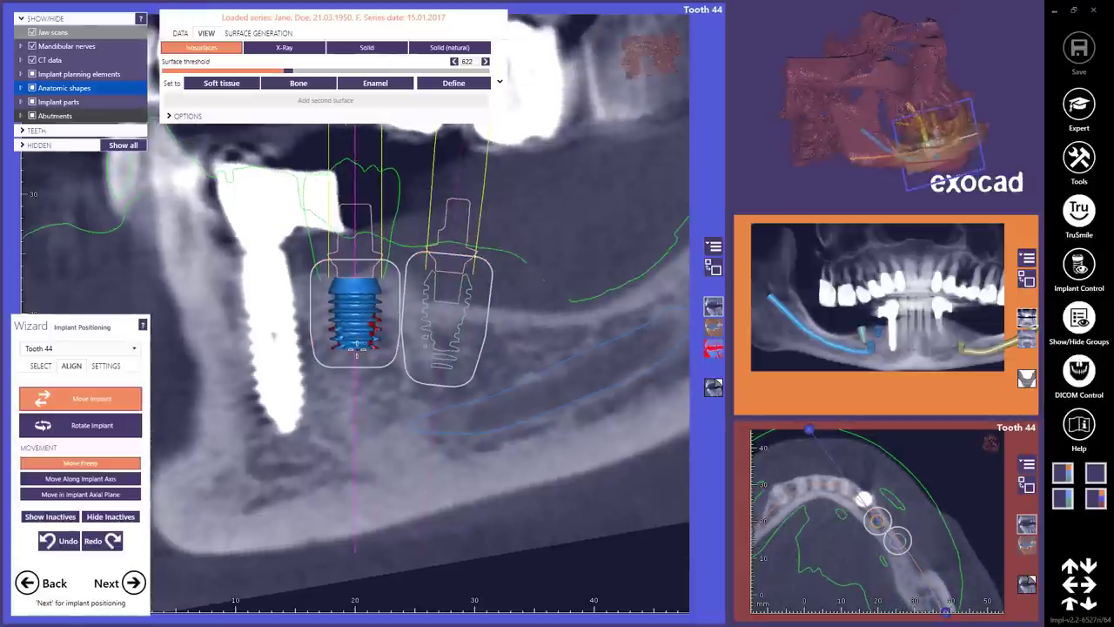
# - Change the tooth 44 Bicon implant length from 6 mm to 8 mm
pyautogui.click(42, 366)
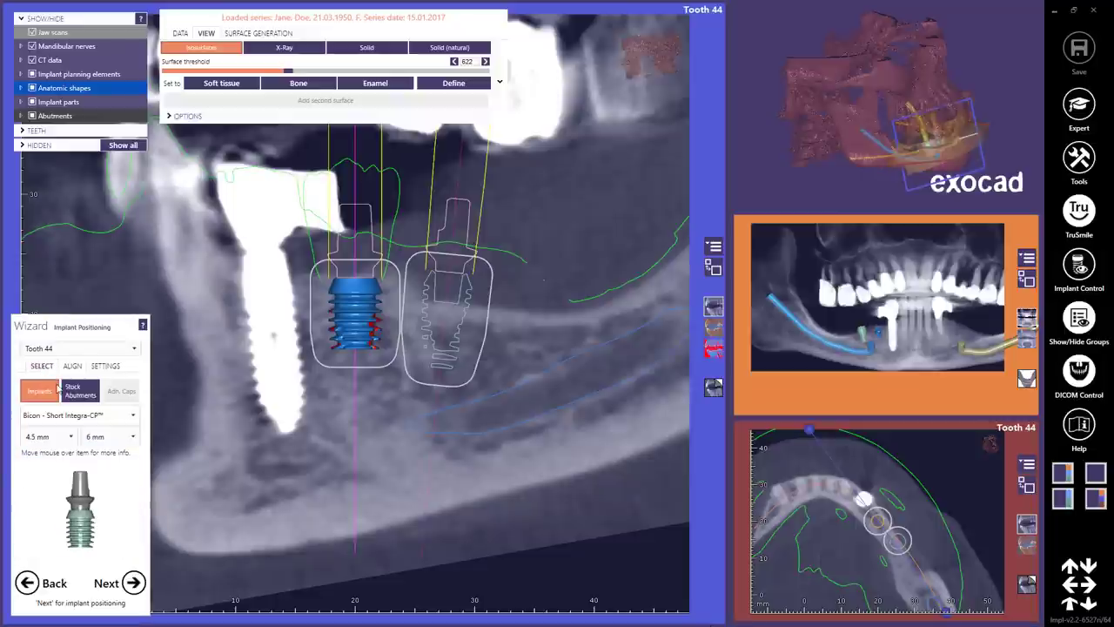
pyautogui.click(133, 438)
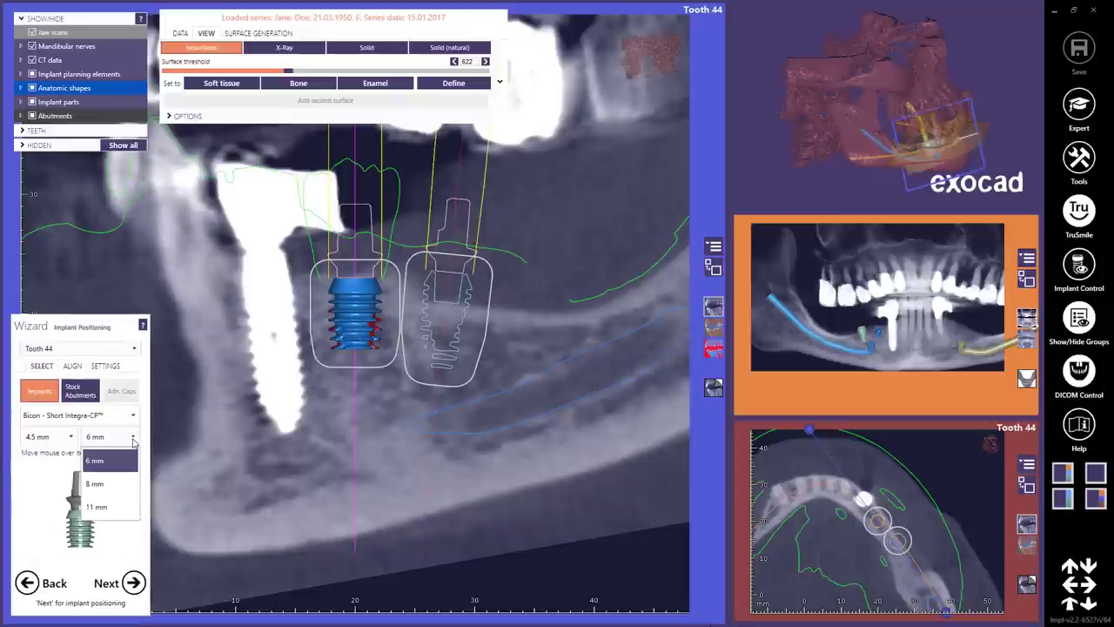
pyautogui.click(129, 484)
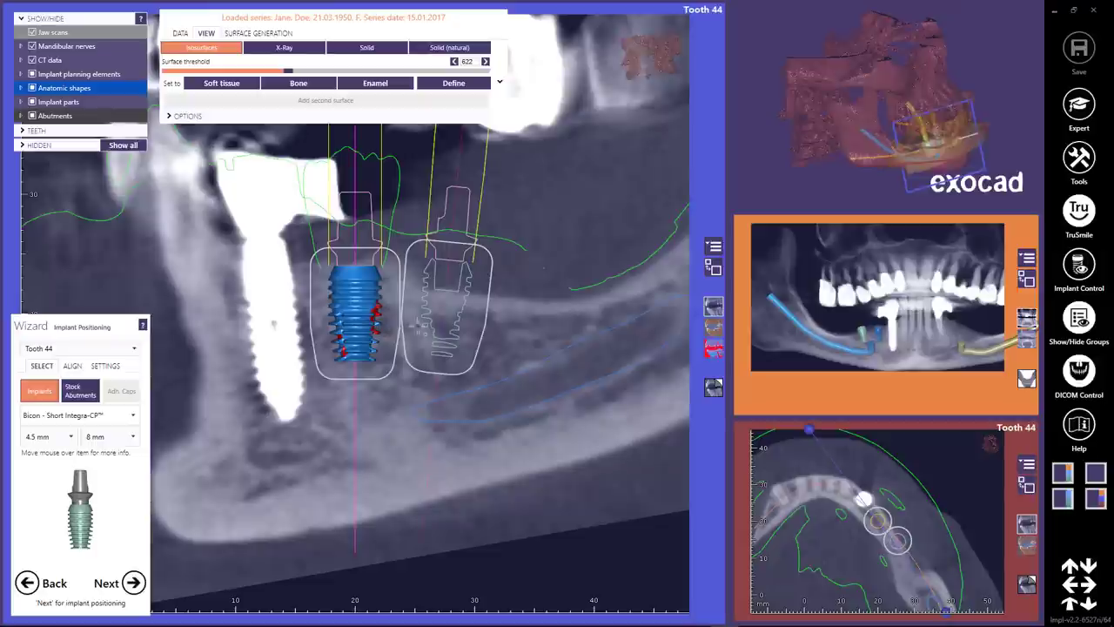
# - Start the Measurement tool and place start and end points near the implant
pyautogui.click(1078, 159)
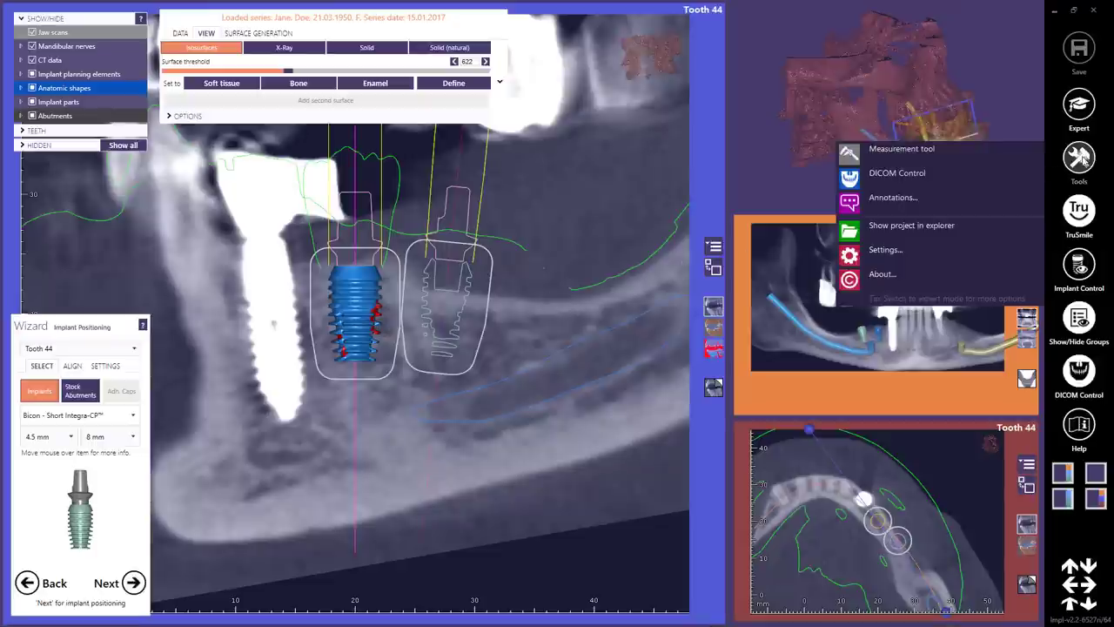
pyautogui.click(1005, 153)
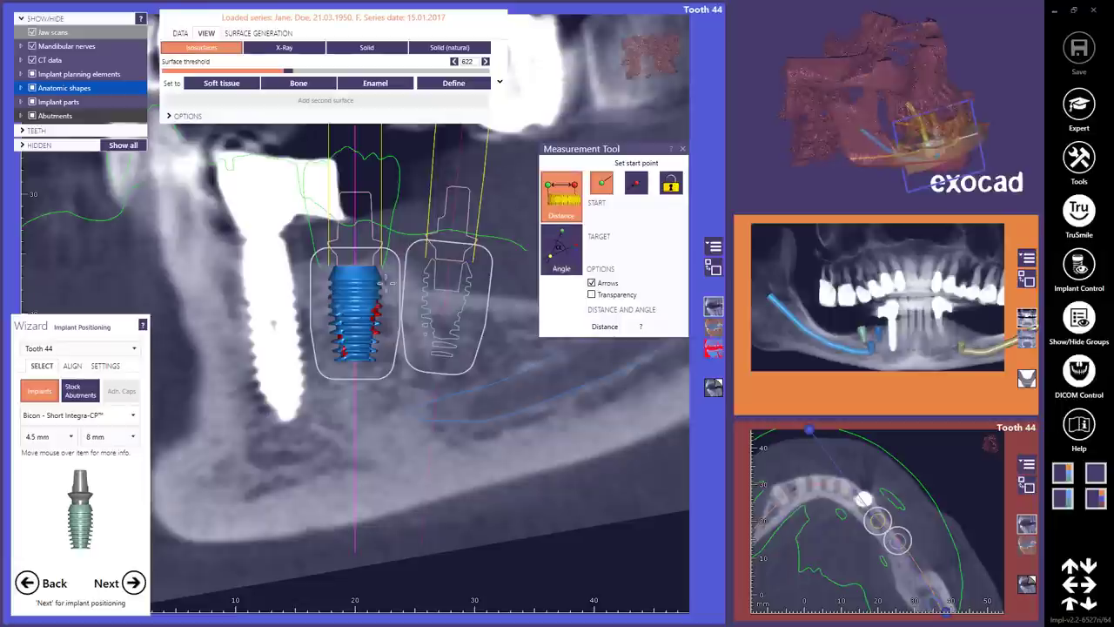
pyautogui.click(329, 311)
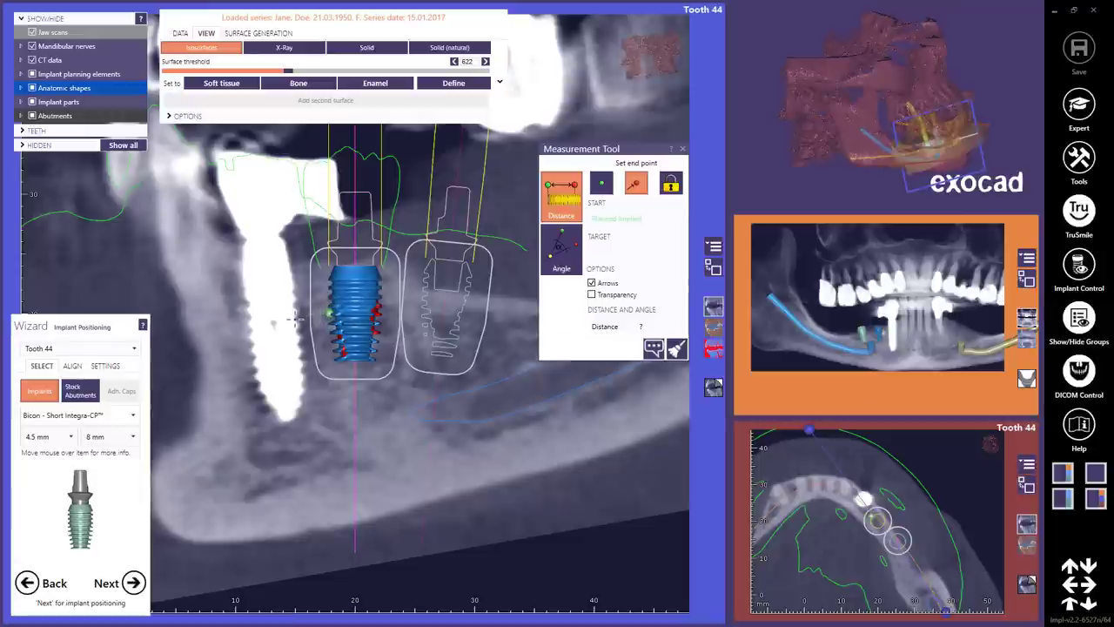
pyautogui.click(296, 324)
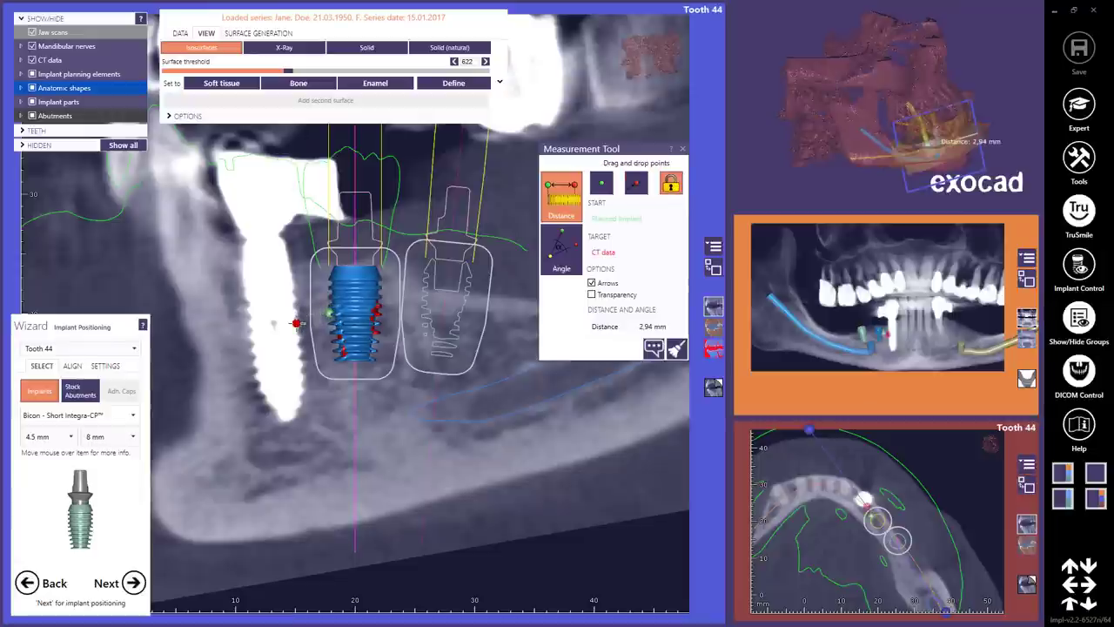
pyautogui.scroll(4, 929, 135)
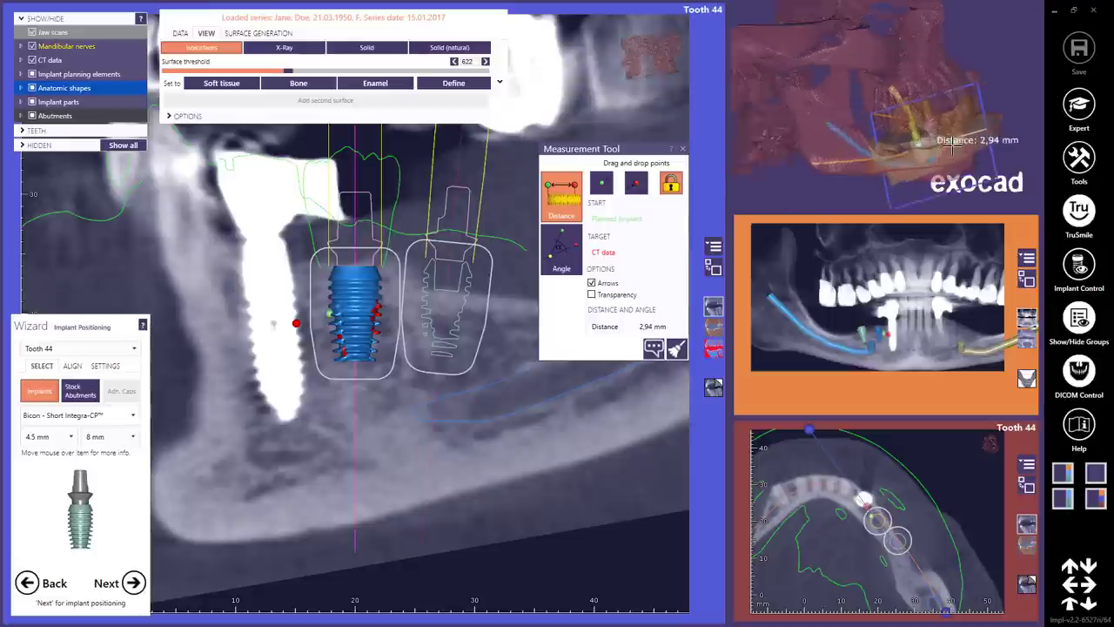
pyautogui.scroll(3, 929, 135)
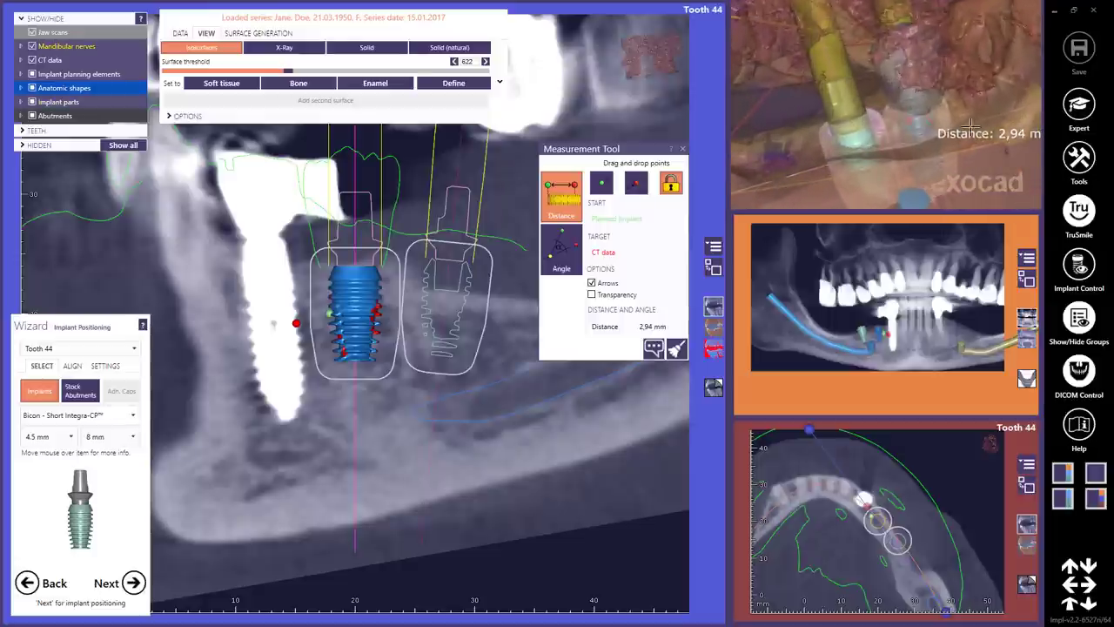
pyautogui.scroll(2, 938, 113)
pyautogui.moveTo(938, 113); pyautogui.dragTo(911, 131, button='right')
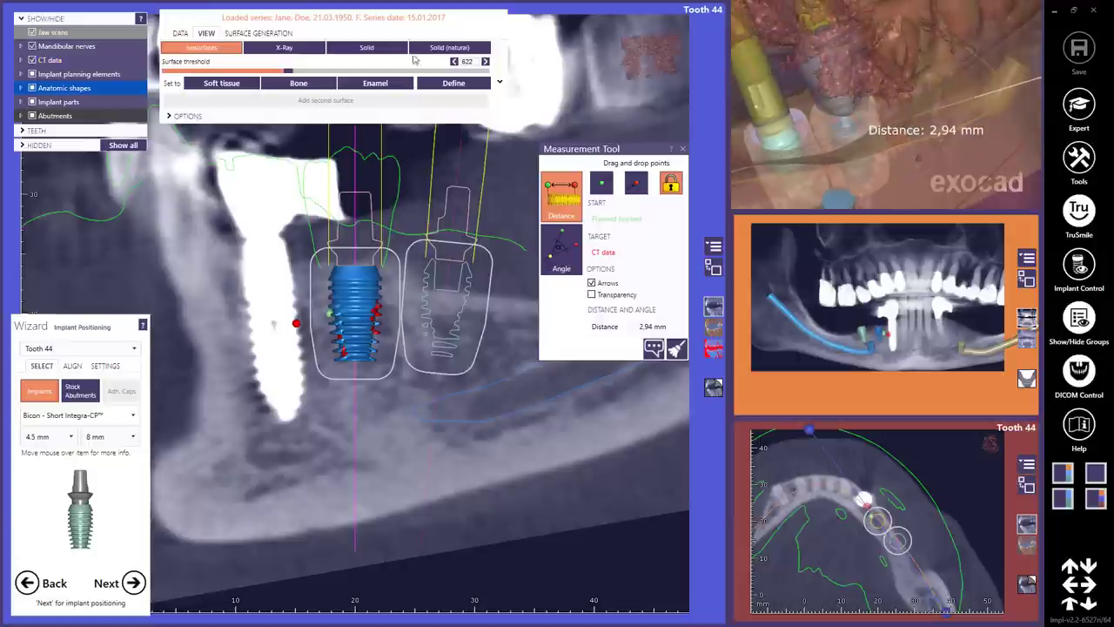
# - Hide the jaw scans and move the points to the implant tip and nerve canal, measuring 3.25 mm
pyautogui.click(32, 33)
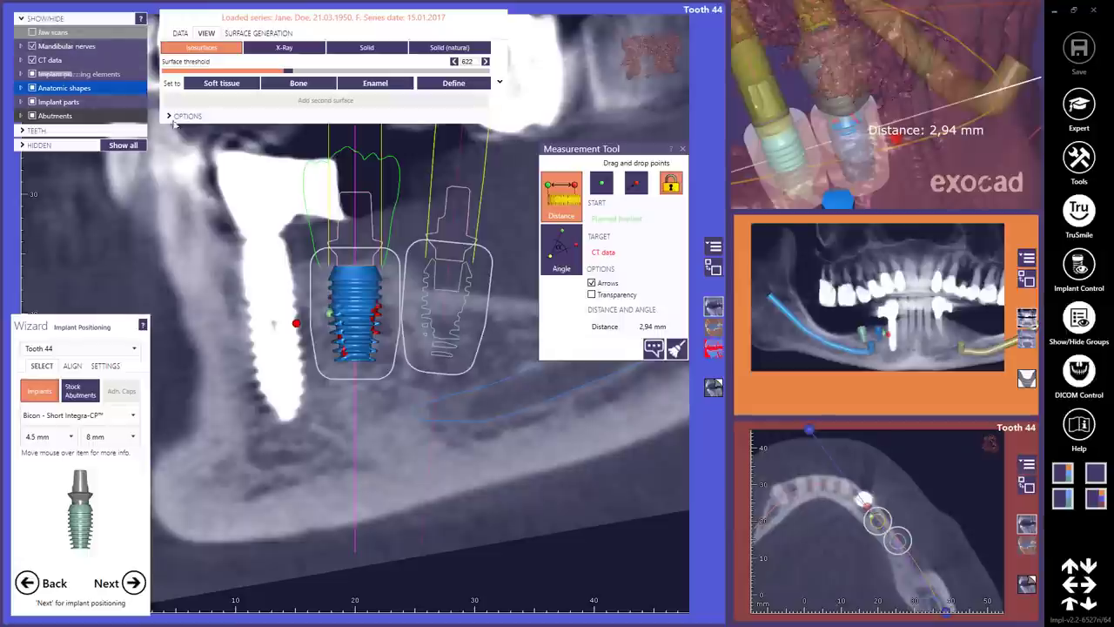
pyautogui.moveTo(296, 323)
pyautogui.mouseDown()
pyautogui.moveTo(296, 261)
pyautogui.moveTo(301, 380)
pyautogui.moveTo(300, 319)
pyautogui.mouseUp()
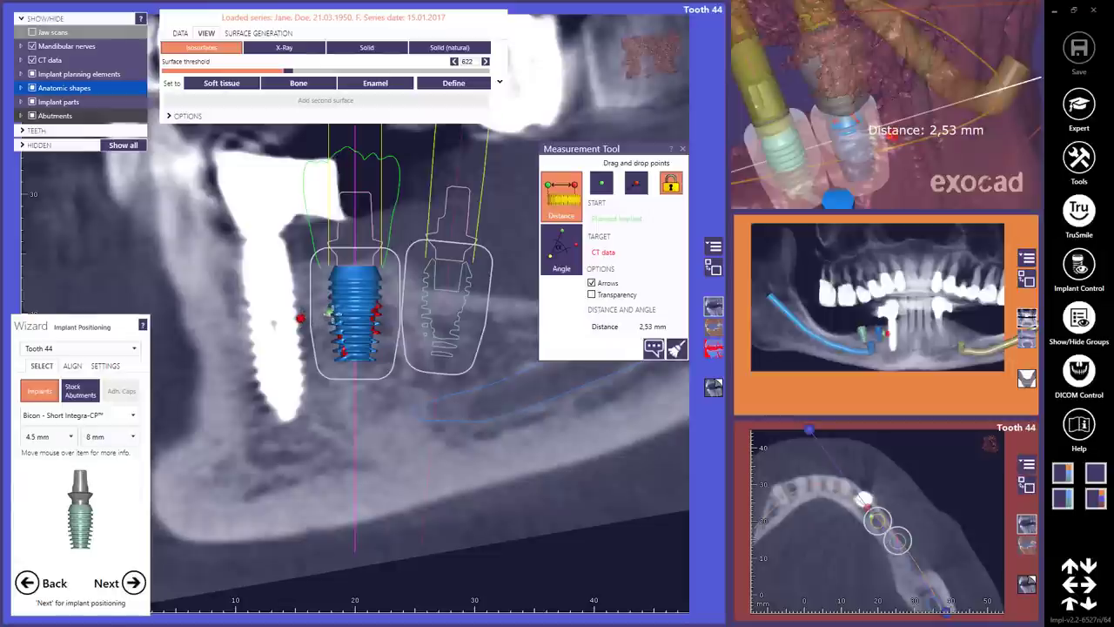
pyautogui.moveTo(329, 314); pyautogui.dragTo(445, 357)
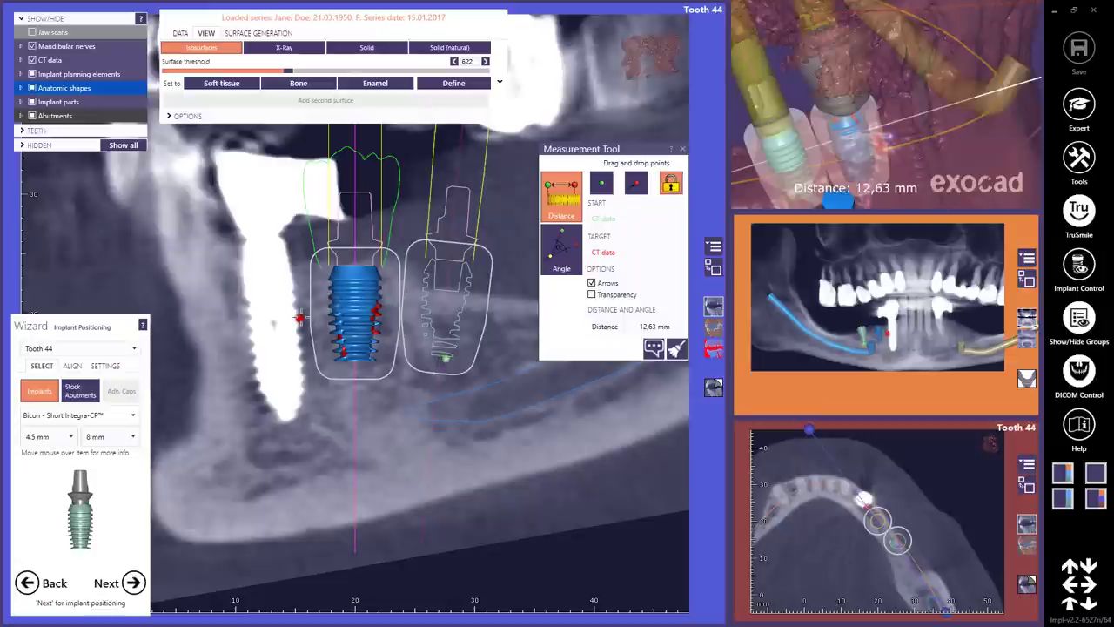
pyautogui.moveTo(300, 320); pyautogui.dragTo(474, 391)
pyautogui.click(842, 178)
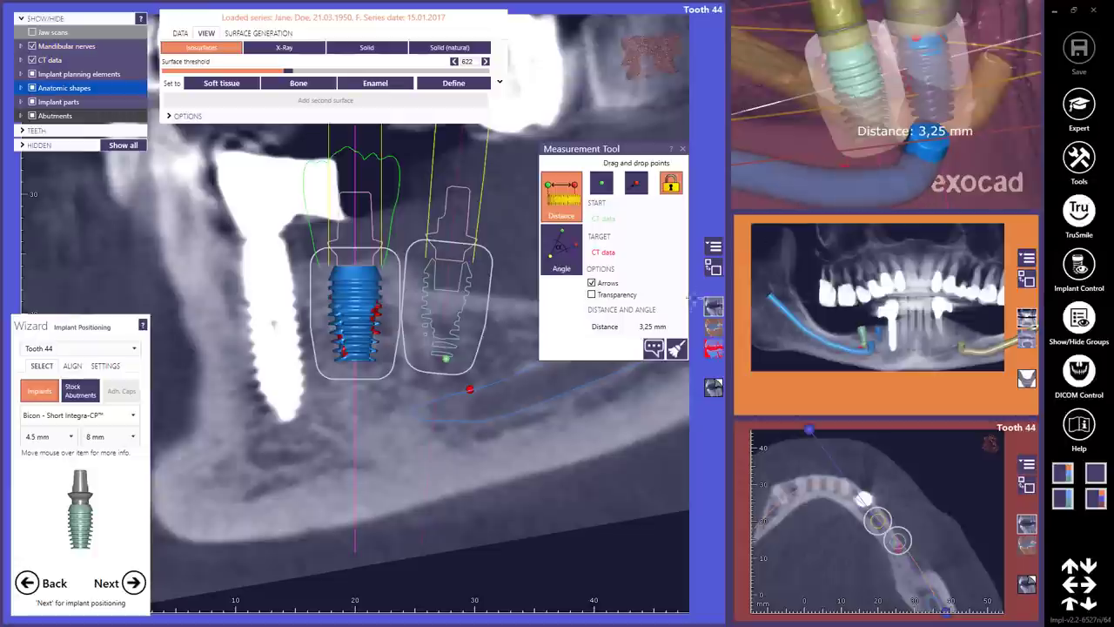
# - Label the nerve with a 'Right Nerve' annotation, then display the project notes
pyautogui.click(659, 348)
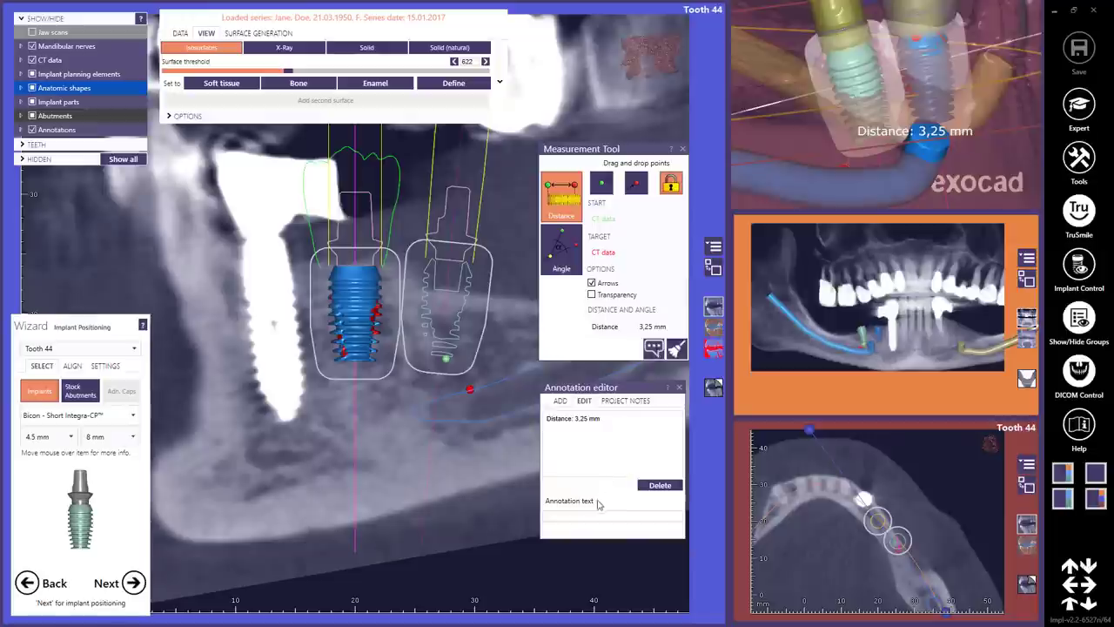
pyautogui.click(561, 400)
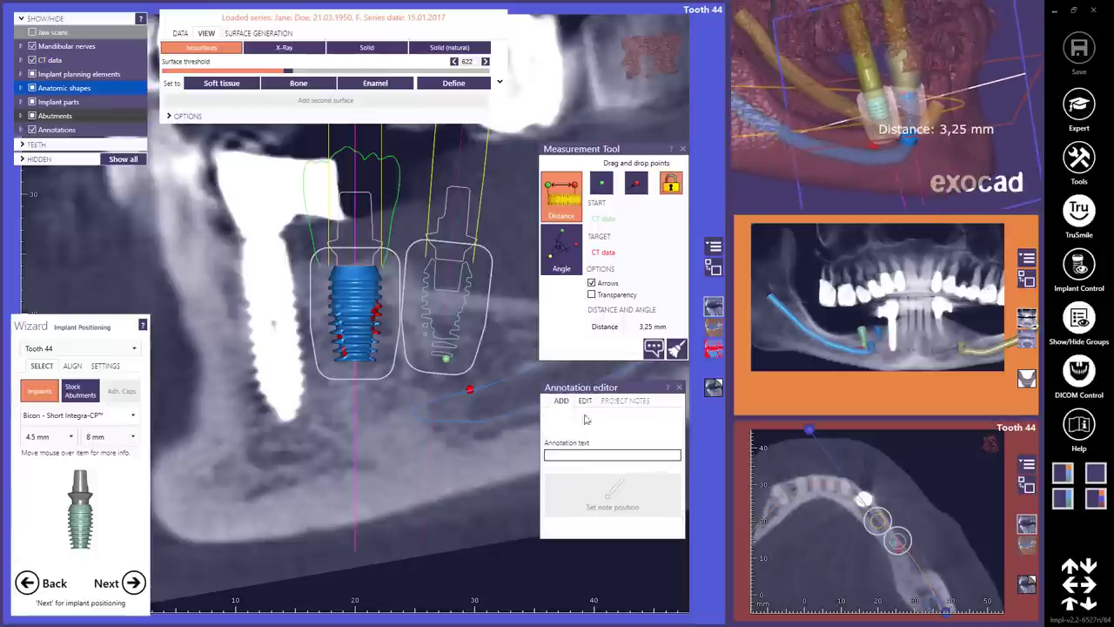
pyautogui.click(570, 454)
pyautogui.write('Right Nerve')
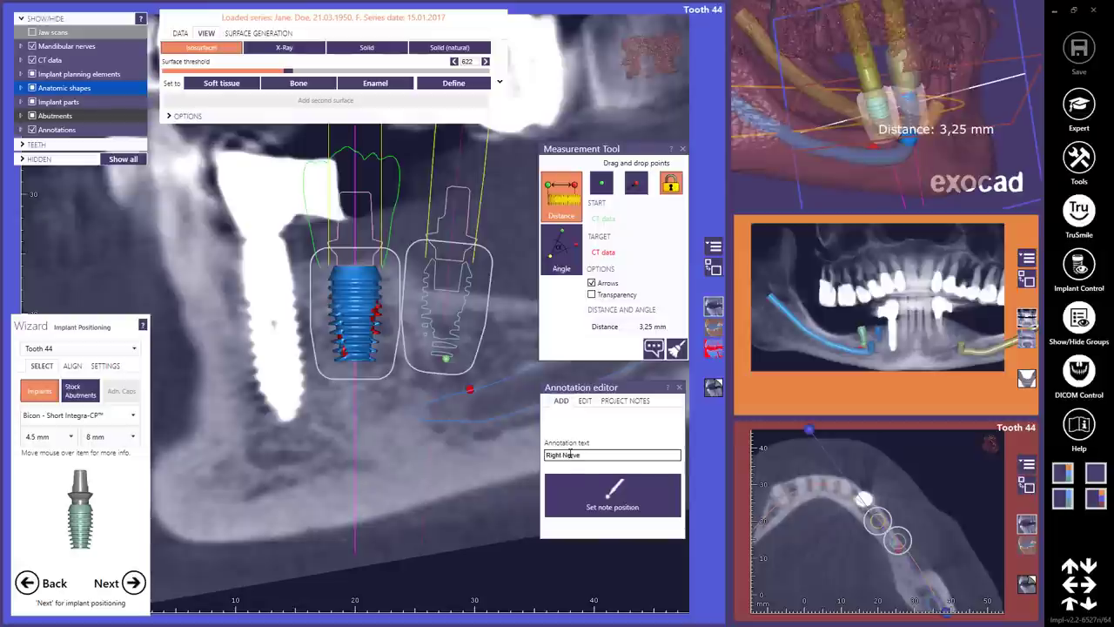
pyautogui.click(640, 491)
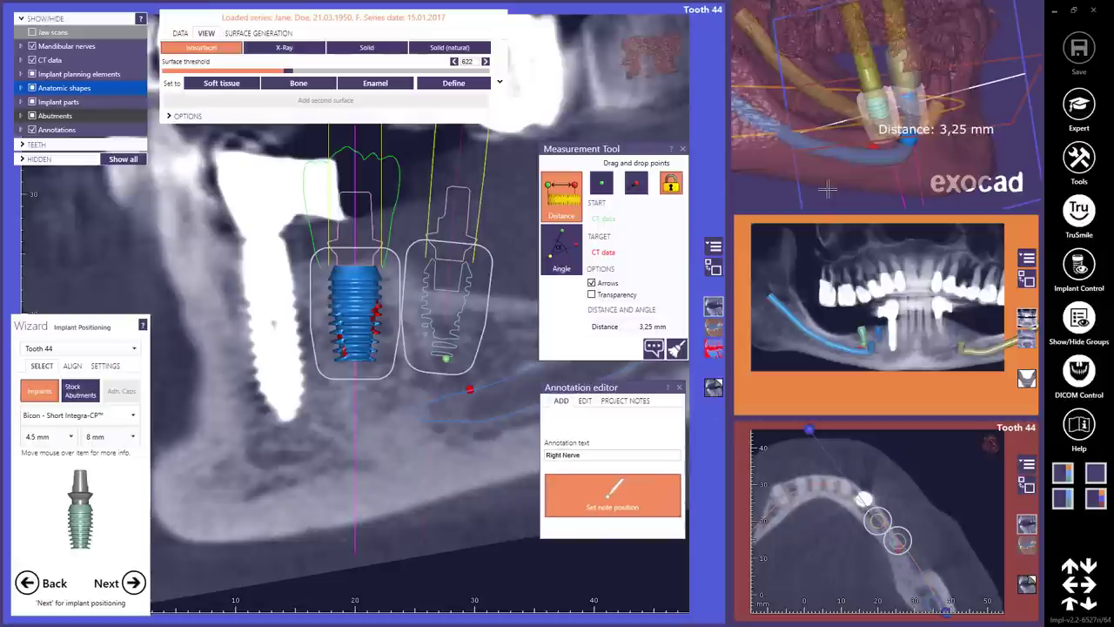
pyautogui.click(841, 152)
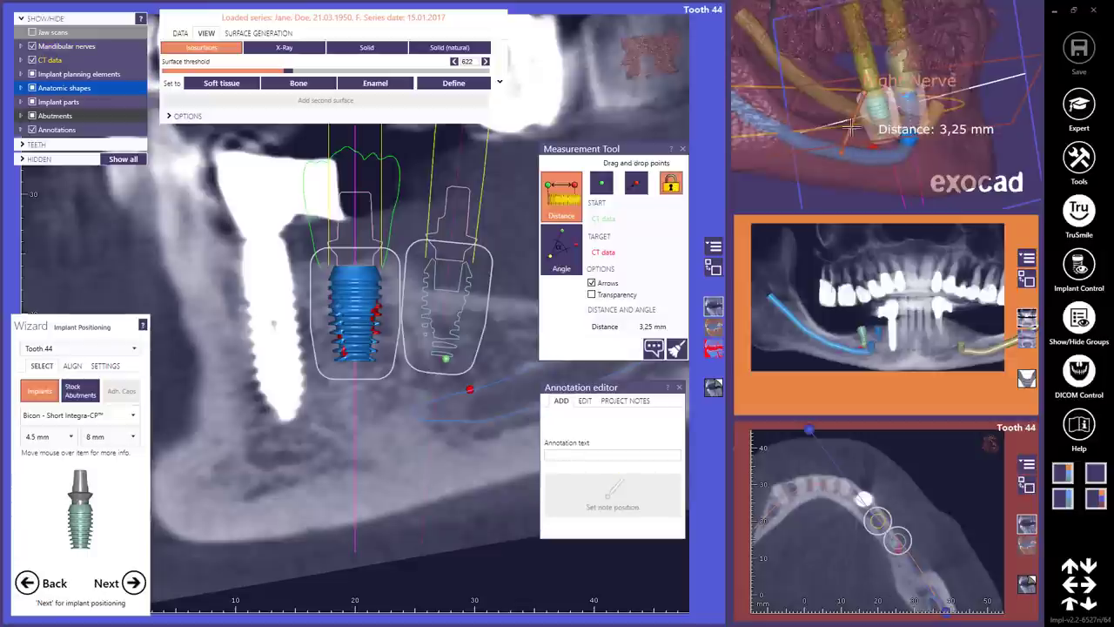
pyautogui.moveTo(864, 89)
pyautogui.mouseDown()
pyautogui.moveTo(822, 148)
pyautogui.moveTo(769, 175)
pyautogui.mouseUp()
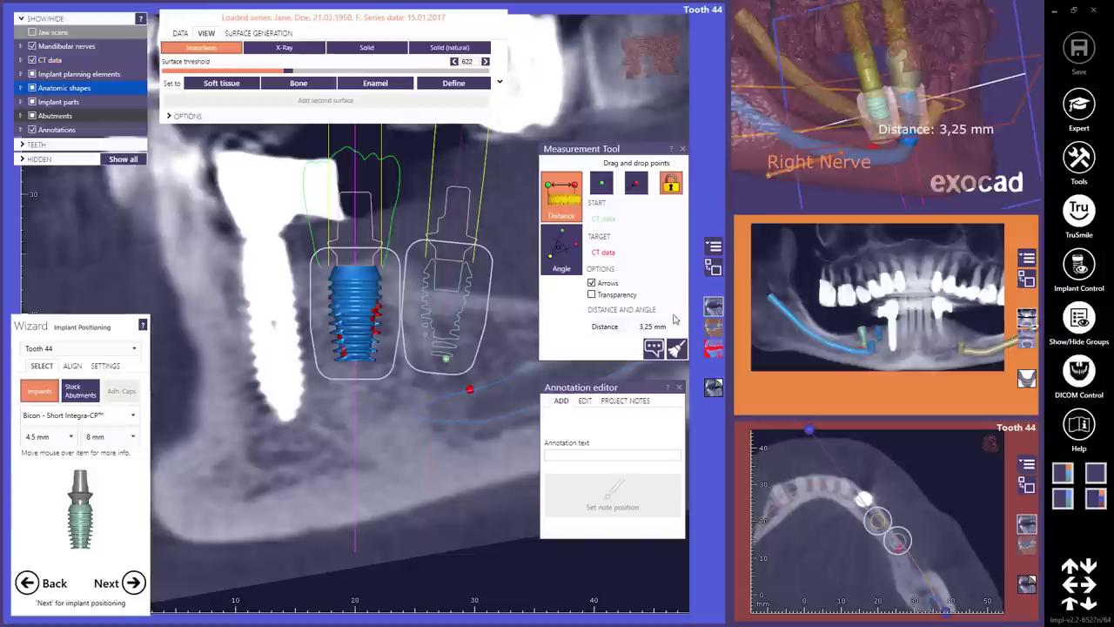
pyautogui.click(634, 401)
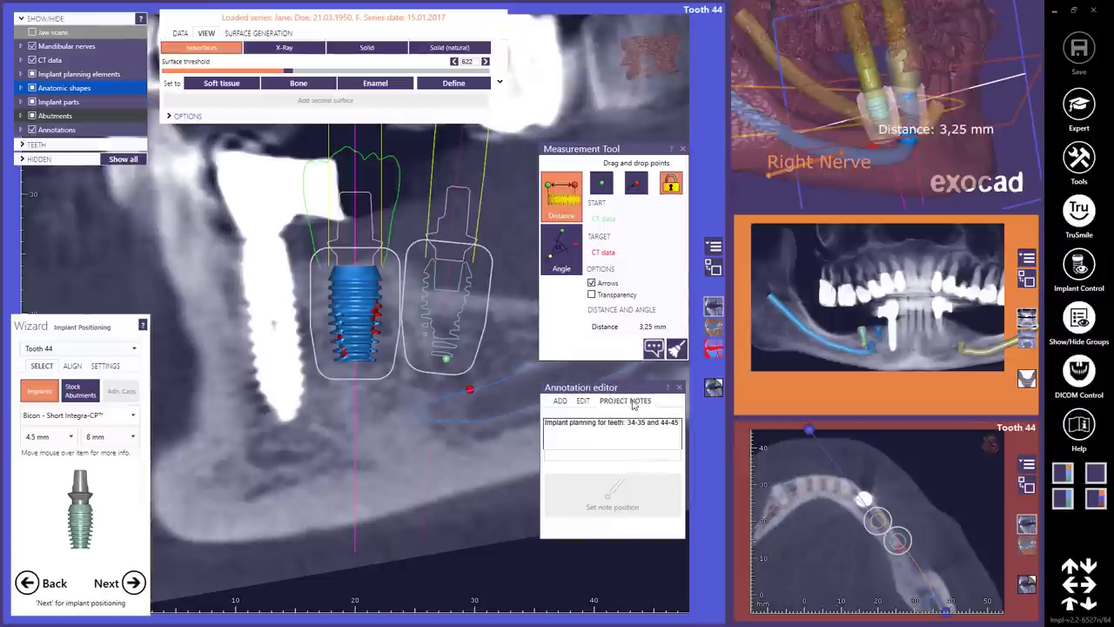
# - Append 'Bone structure is highly atrophied.' as a new note line, then close the Annotation editor and Measurement Tool
pyautogui.click(596, 422)
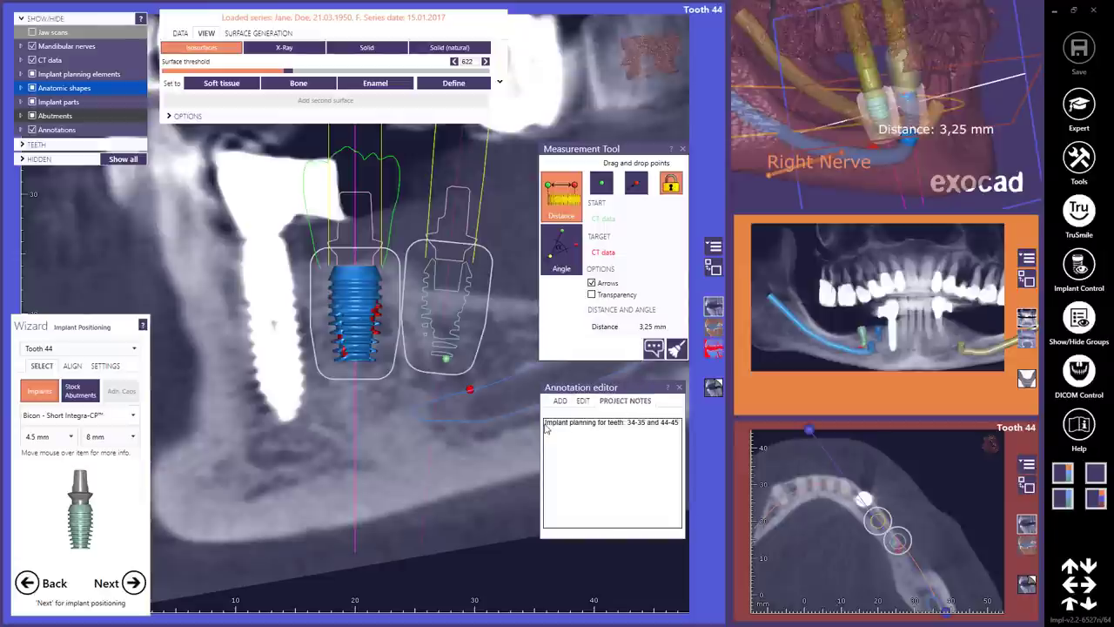
pyautogui.moveTo(546, 427); pyautogui.dragTo(677, 421)
pyautogui.click(679, 422)
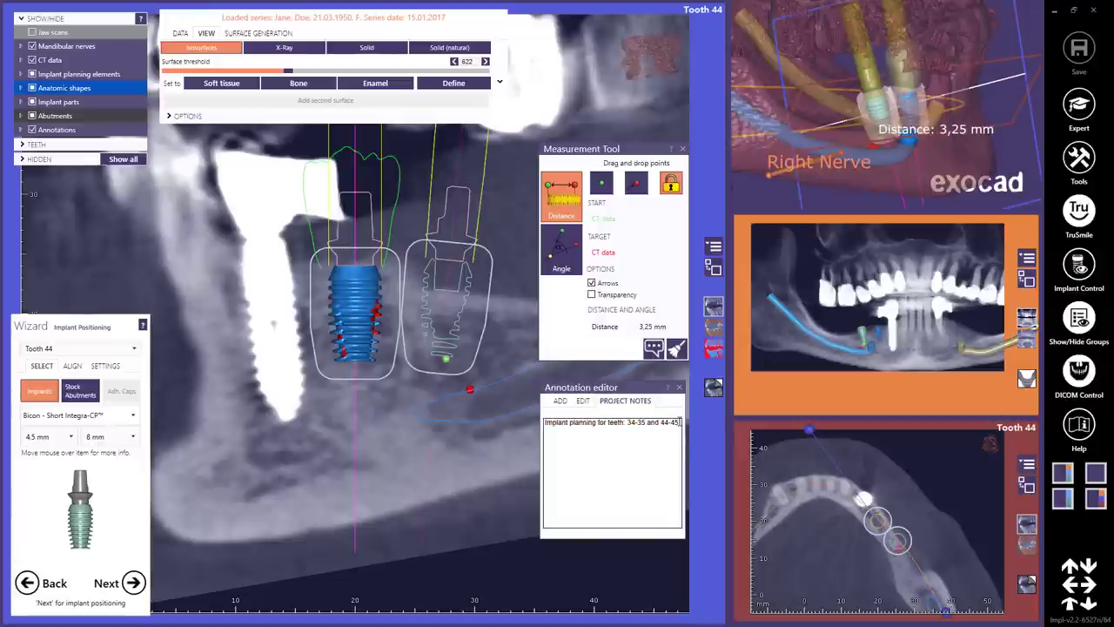
pyautogui.press('Return')
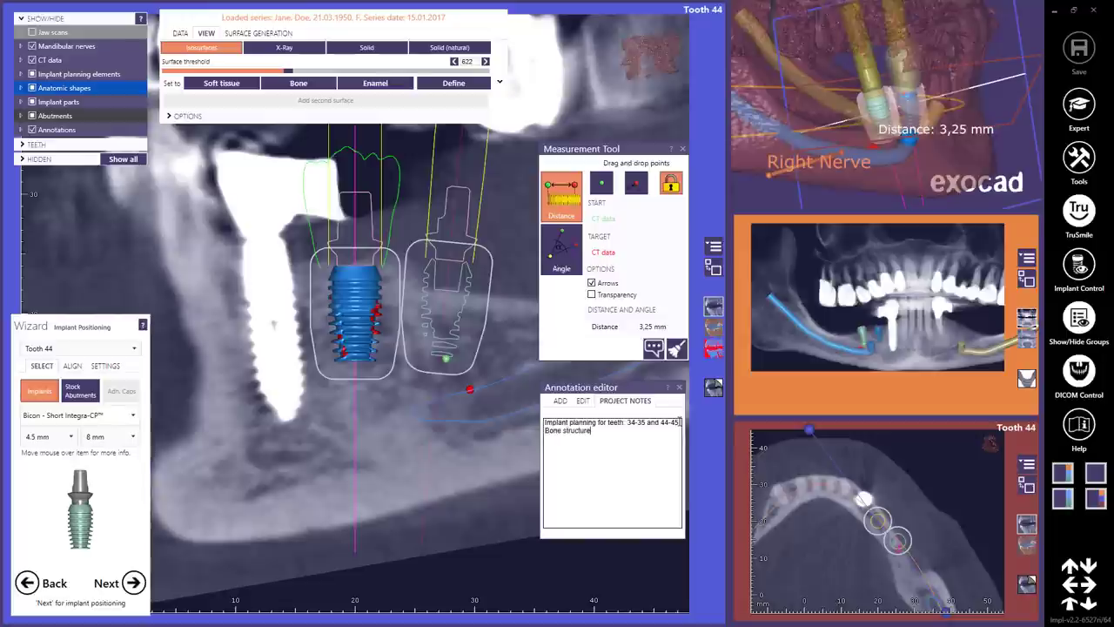
pyautogui.write('Bone structure is highly atrophied.')
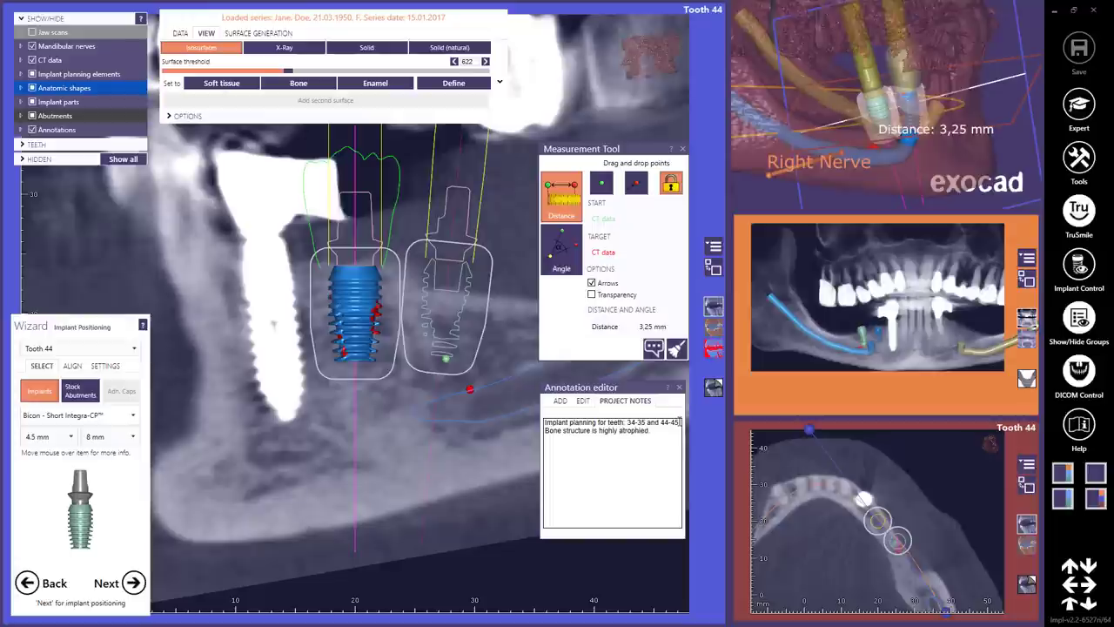
pyautogui.click(680, 388)
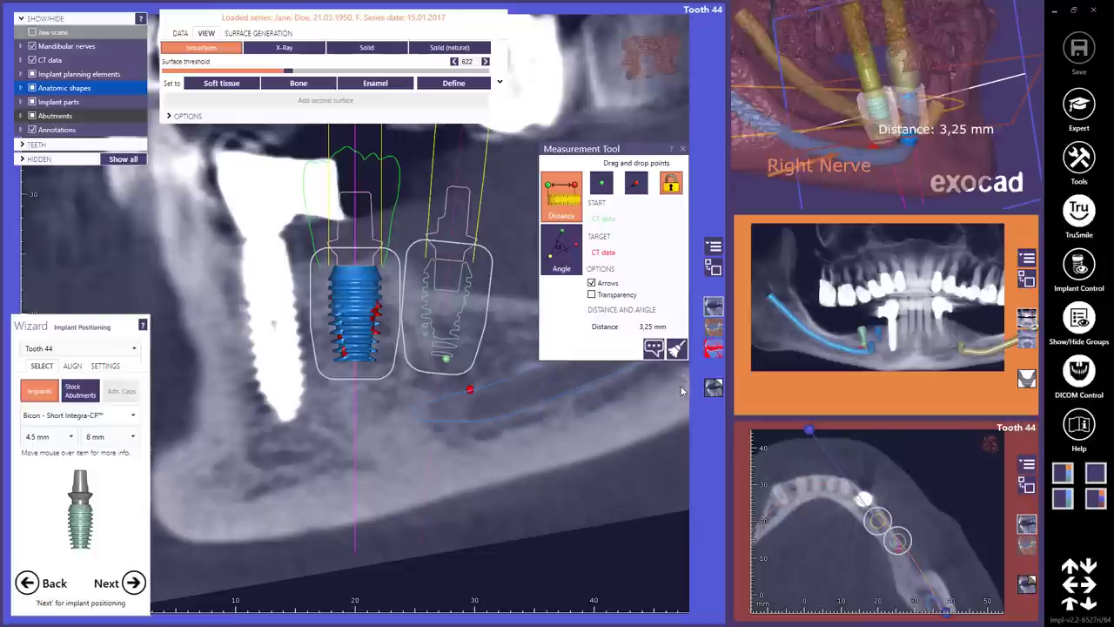
pyautogui.click(684, 149)
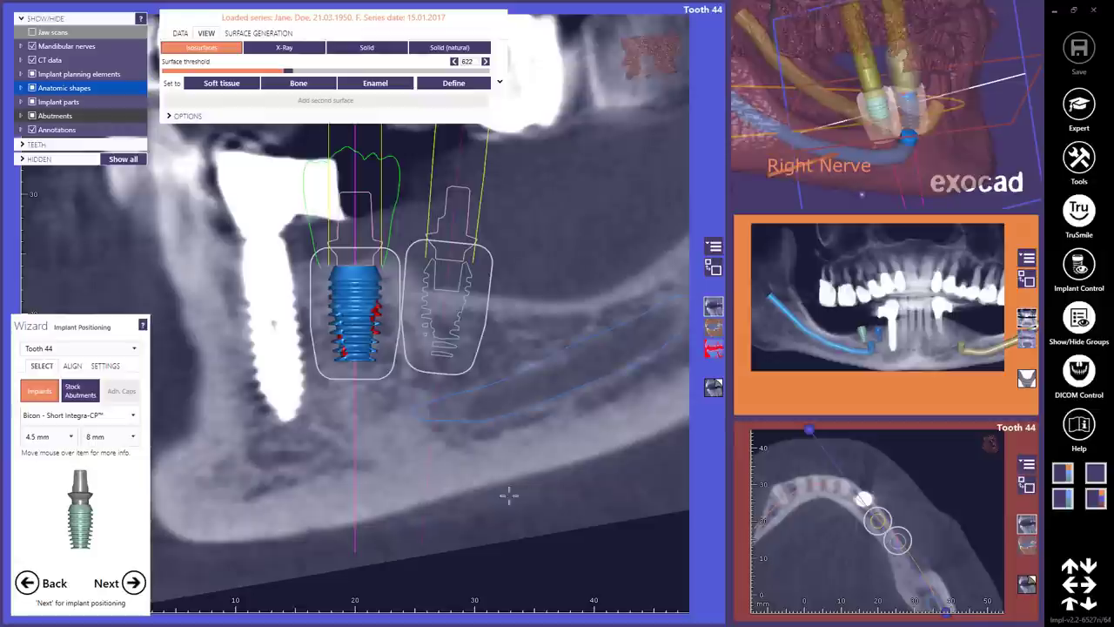
# - Advance to implant positioning and pick the Bicon - Short Integra-CP implant for tooth 34
pyautogui.click(134, 583)
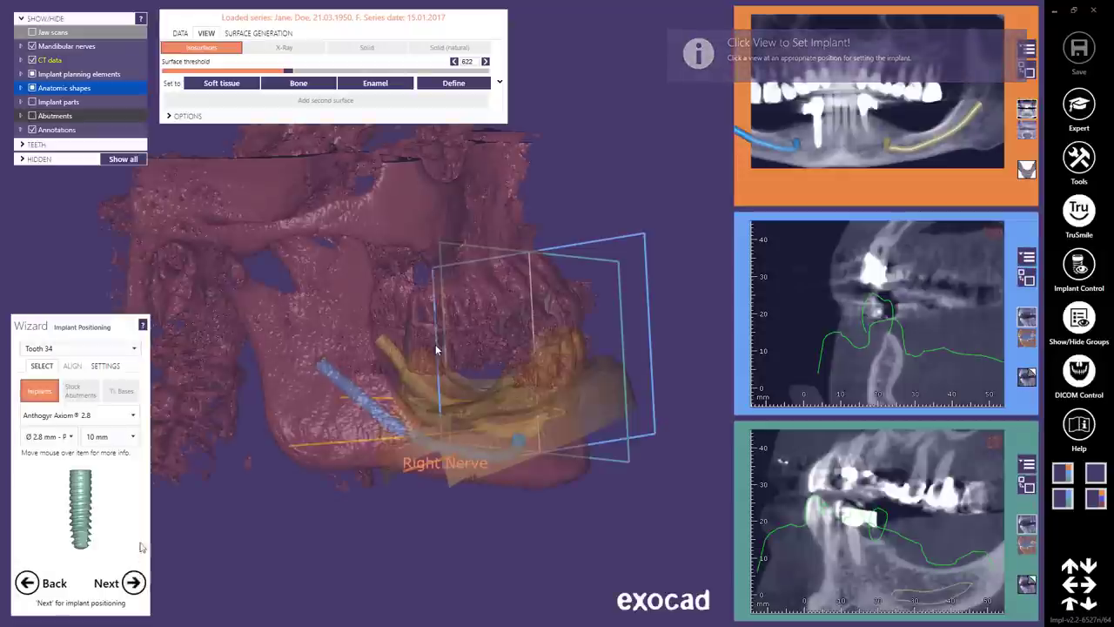
pyautogui.click(134, 415)
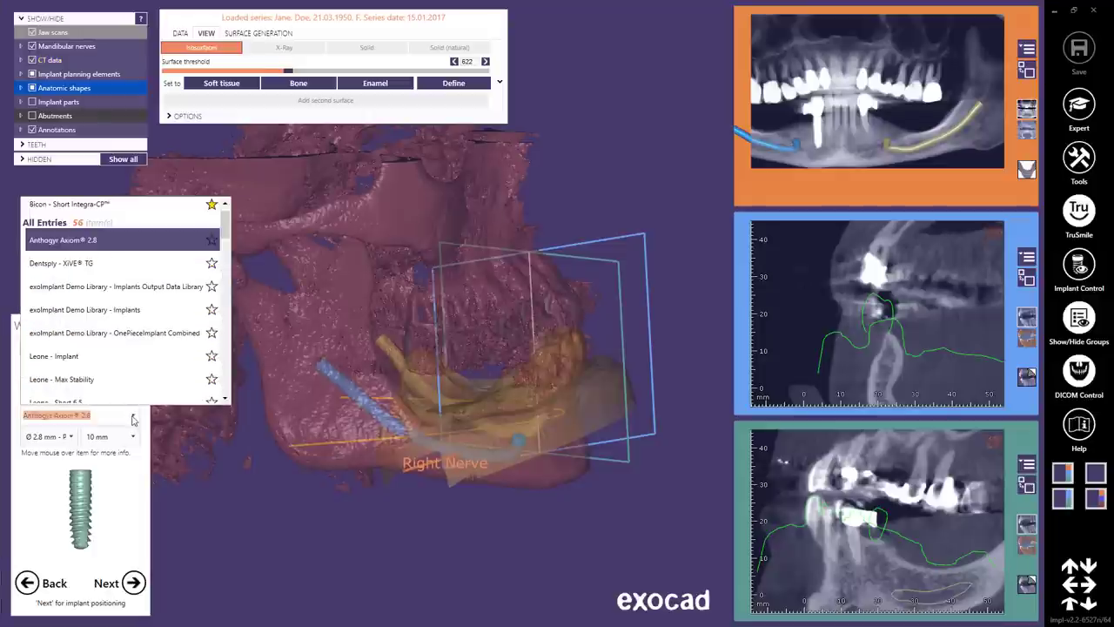
pyautogui.click(108, 207)
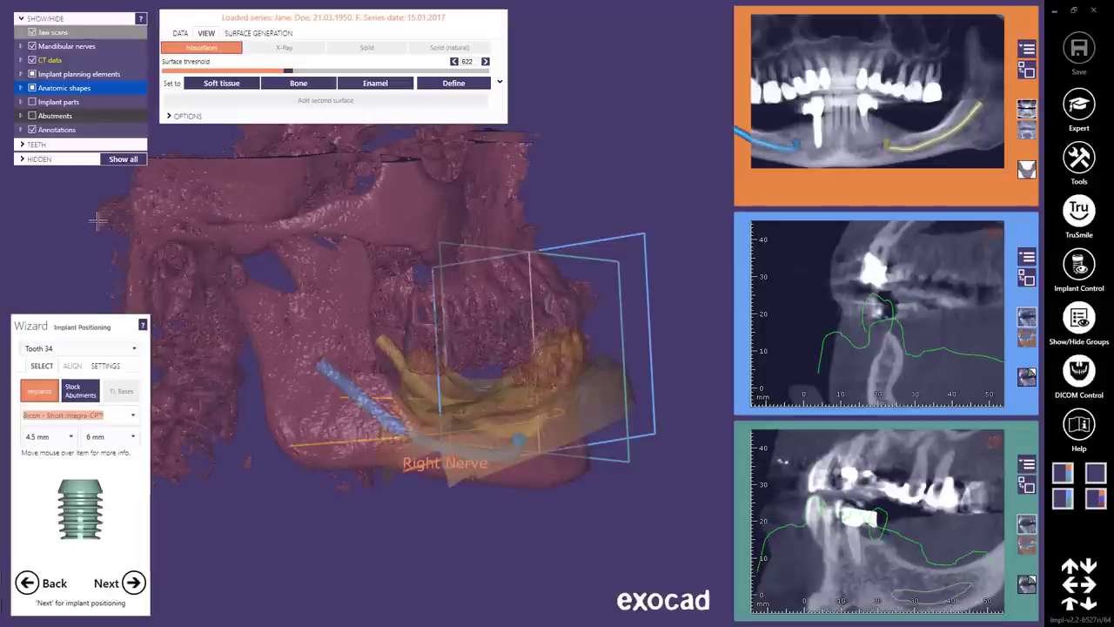
# - Choose the Bicon - Universal and Fixed-Detachable System stock abutment and place the implant
pyautogui.click(80, 390)
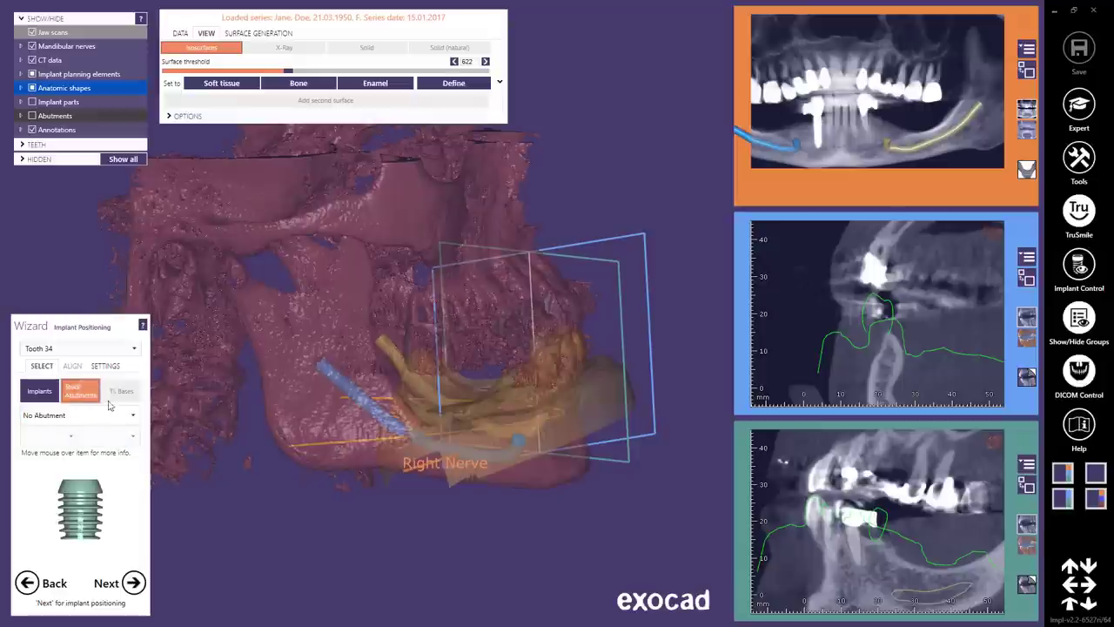
pyautogui.click(134, 417)
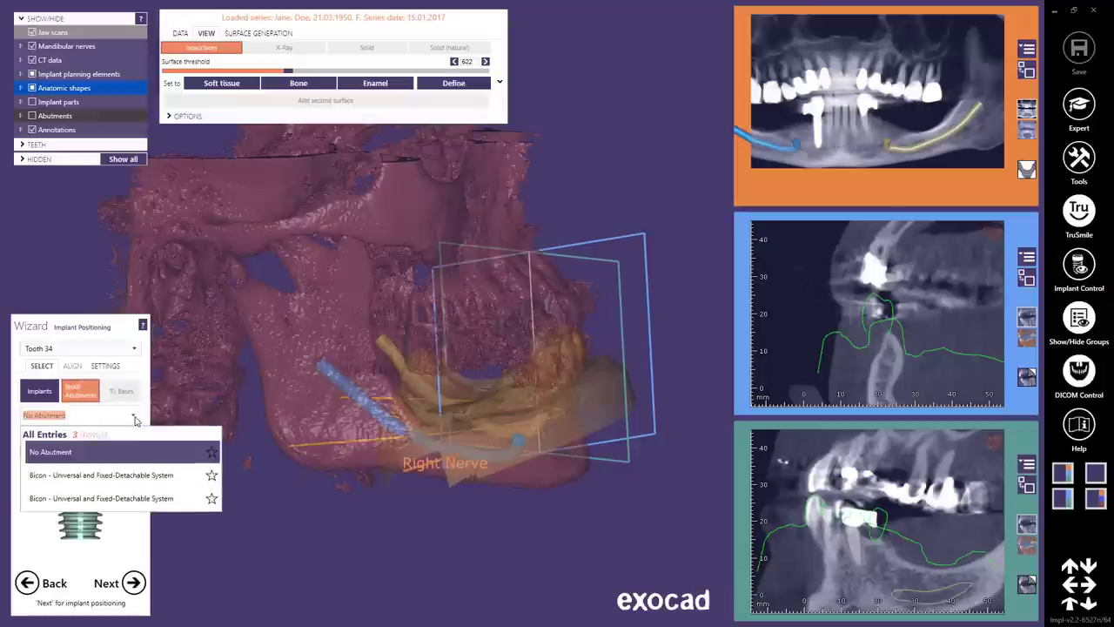
pyautogui.click(134, 477)
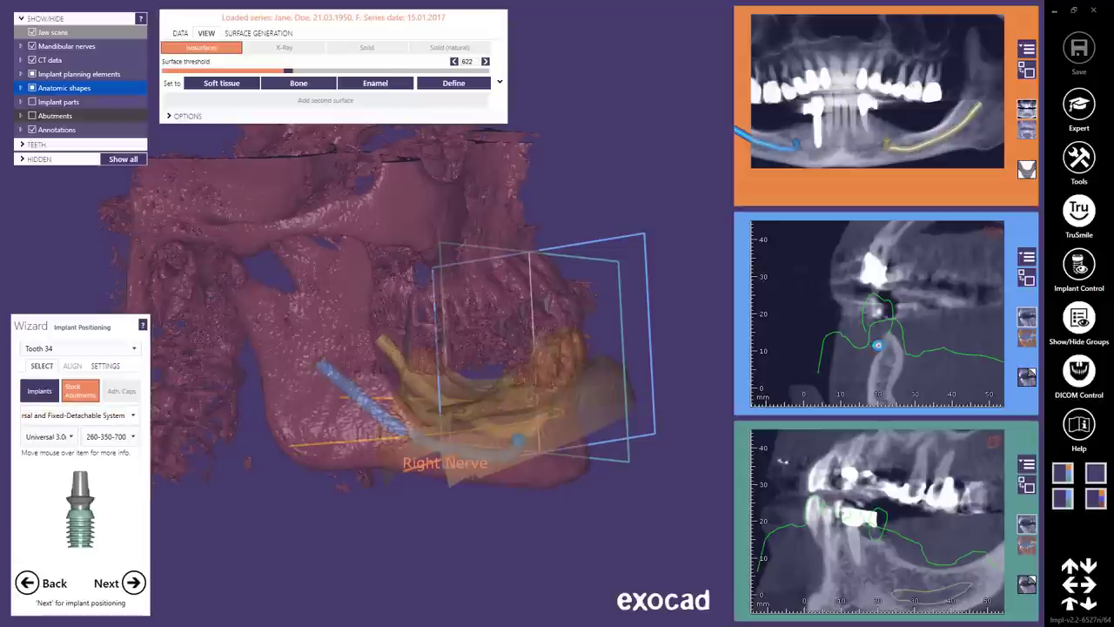
pyautogui.click(876, 346)
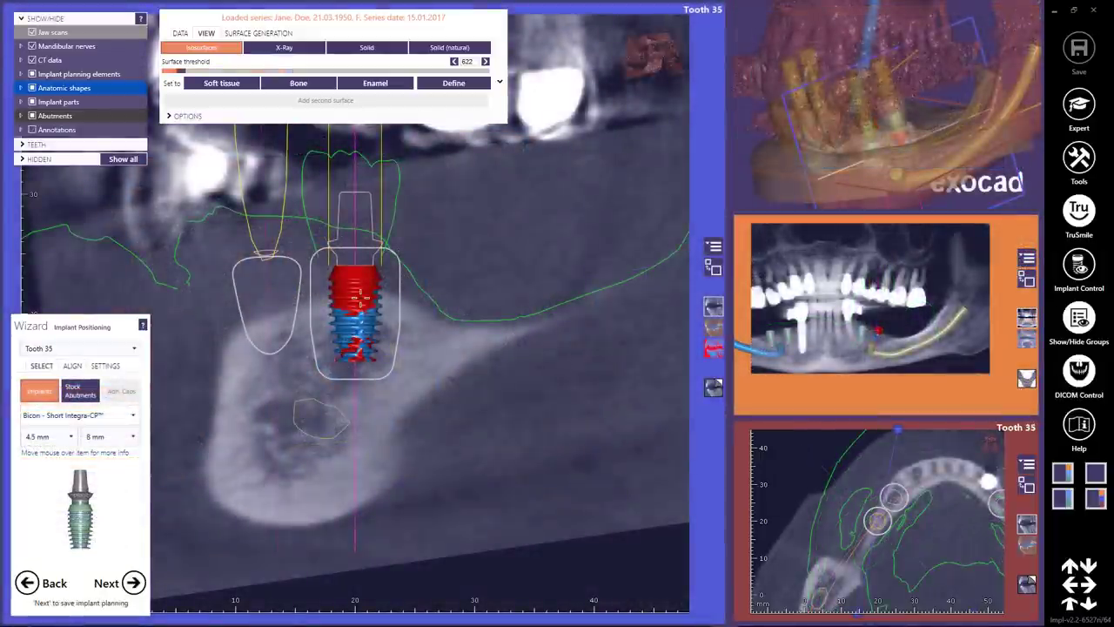
# - Nudge the tooth 35 implant into position and switch to the tooth 34 implant
pyautogui.moveTo(357, 296); pyautogui.dragTo(356, 294)
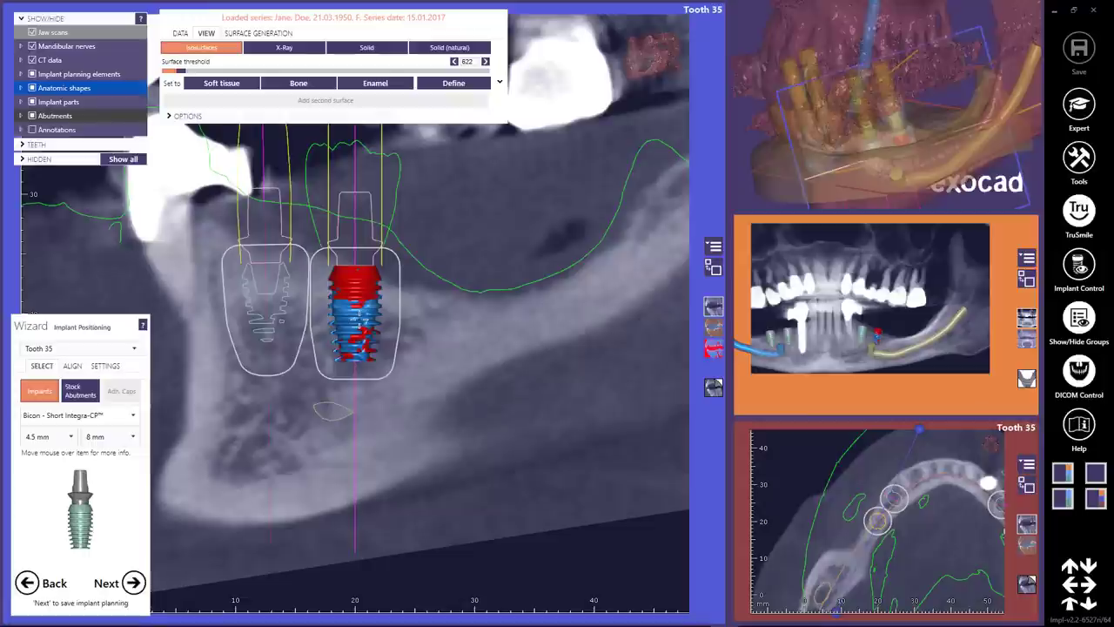
pyautogui.click(135, 350)
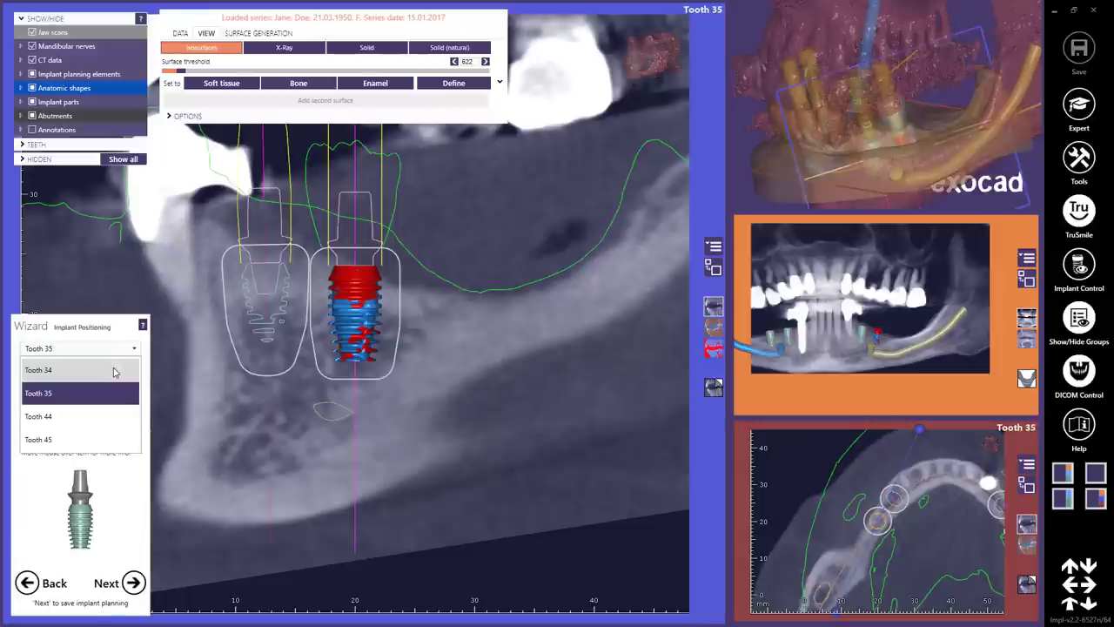
pyautogui.click(113, 370)
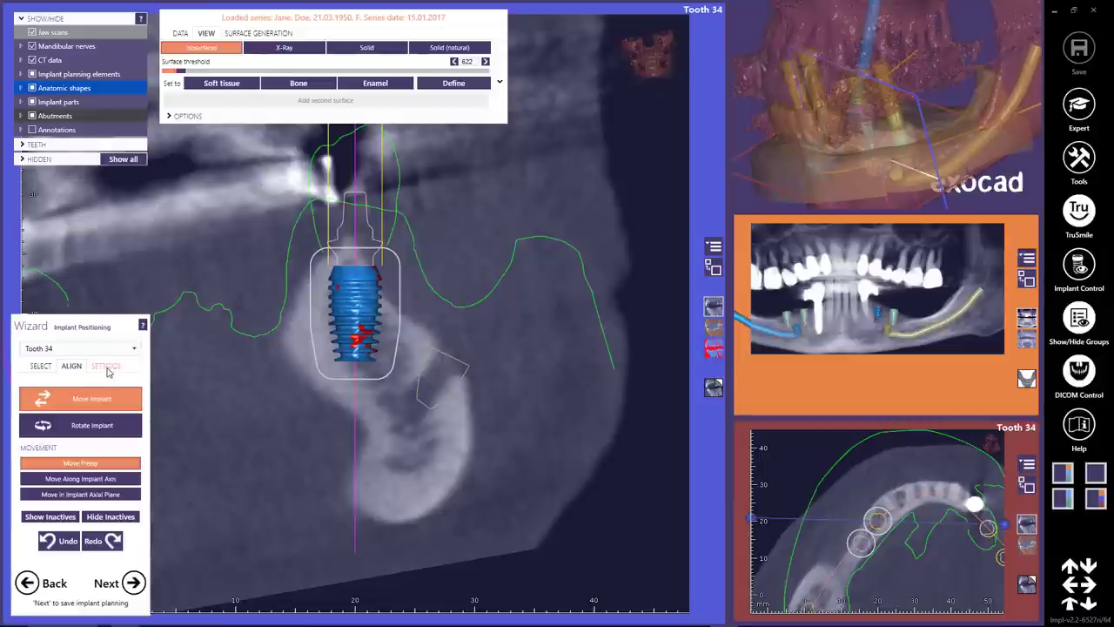
# - Set the tooth 34 implant length to 11 mm and raise it slightly
pyautogui.click(43, 366)
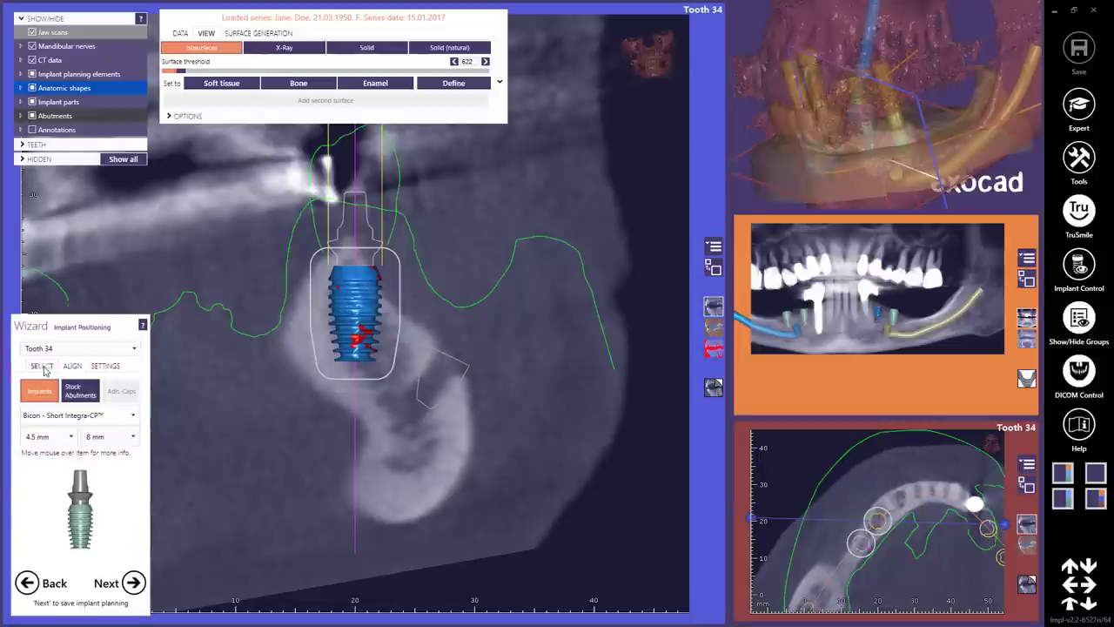
pyautogui.click(128, 437)
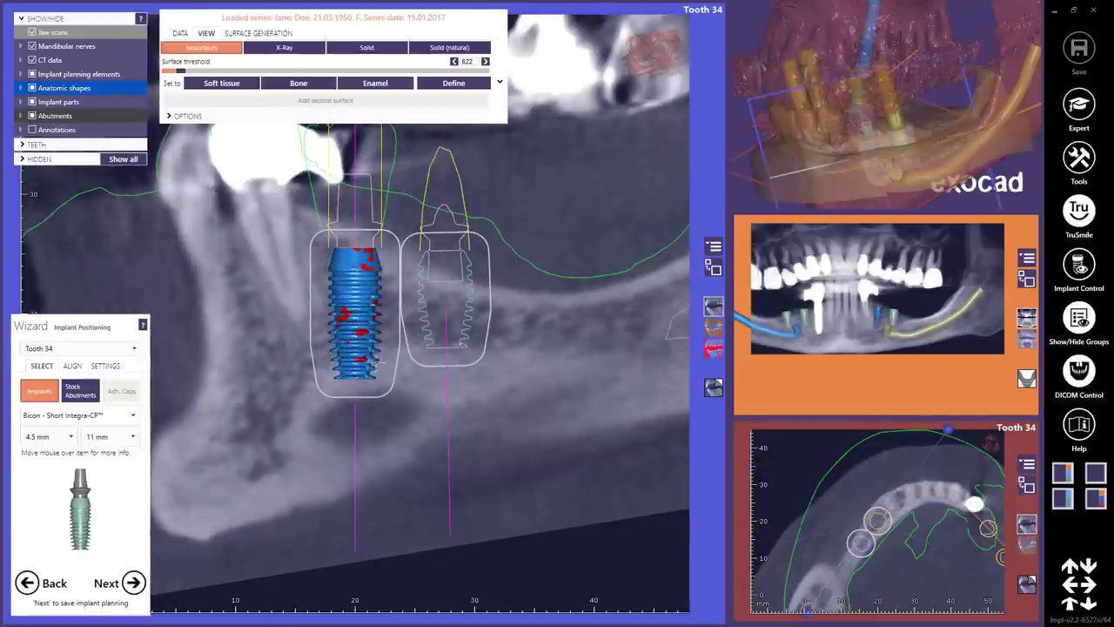
pyautogui.moveTo(362, 323); pyautogui.dragTo(362, 307)
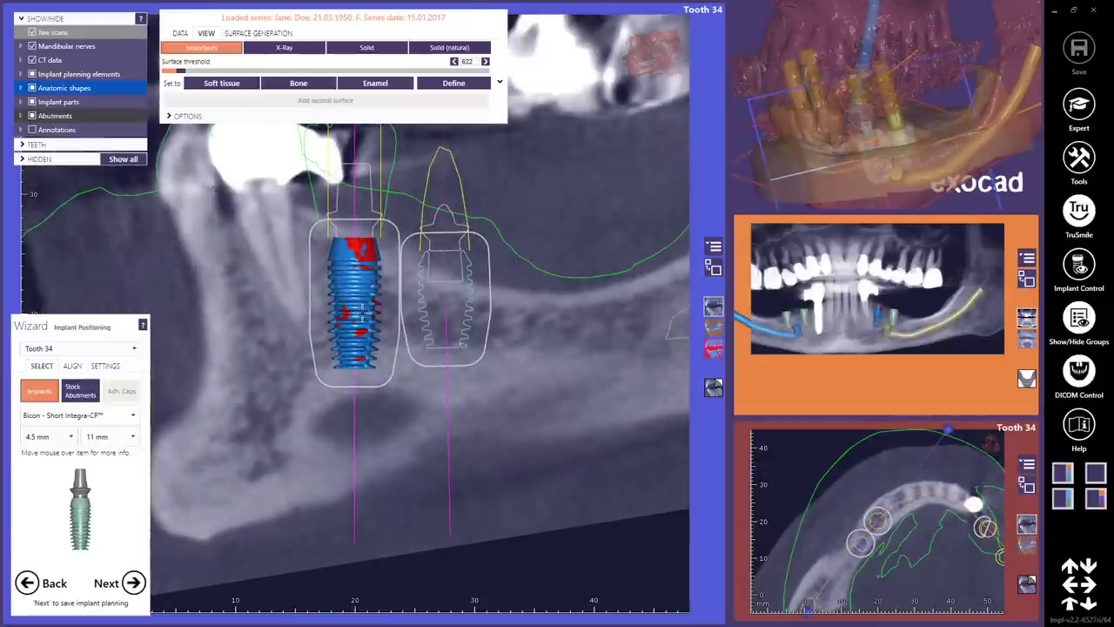
pyautogui.click(426, 307)
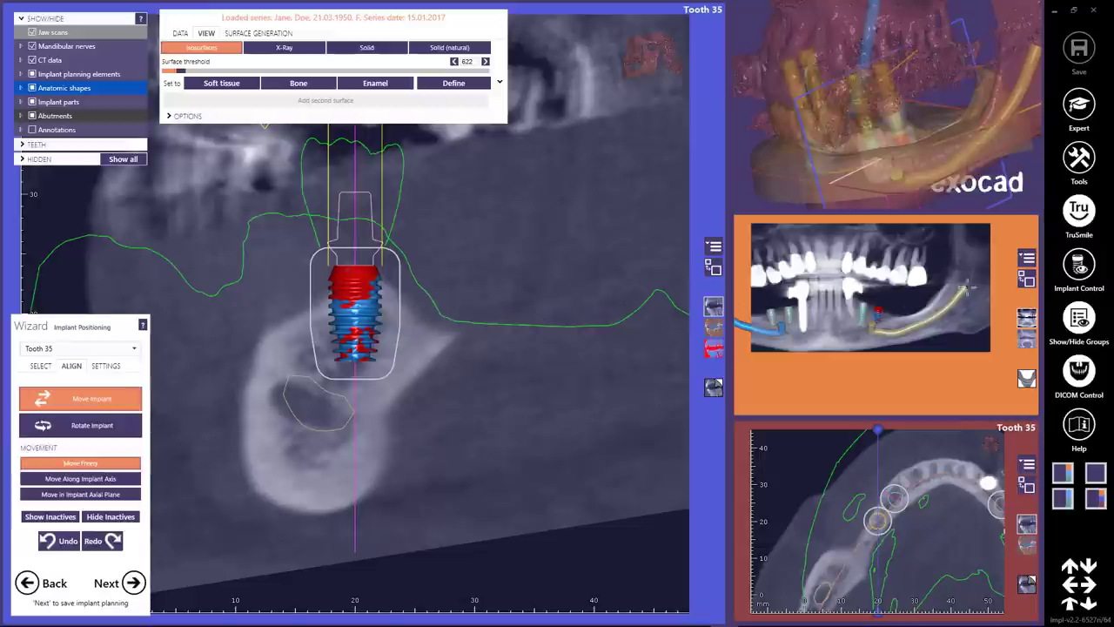
pyautogui.click(1081, 265)
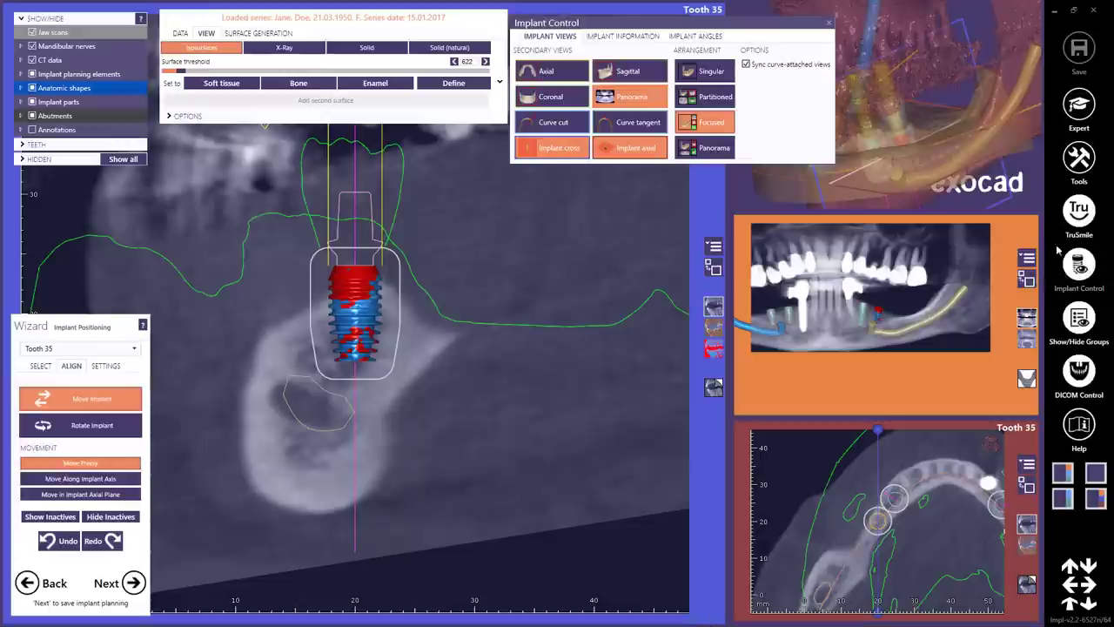
pyautogui.click(643, 39)
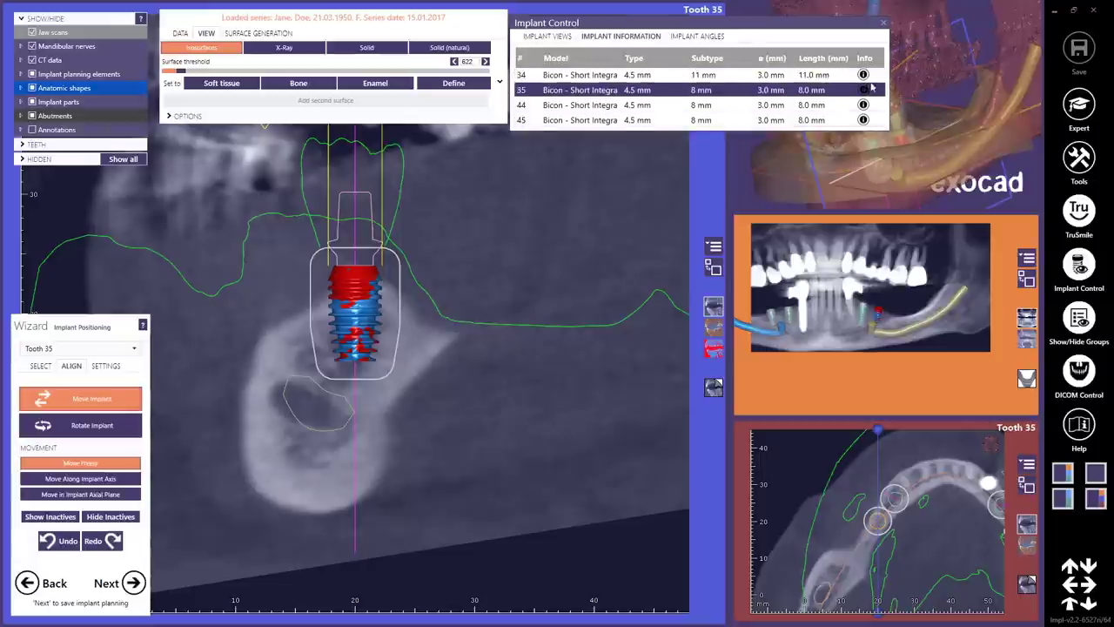
pyautogui.moveTo(866, 76)
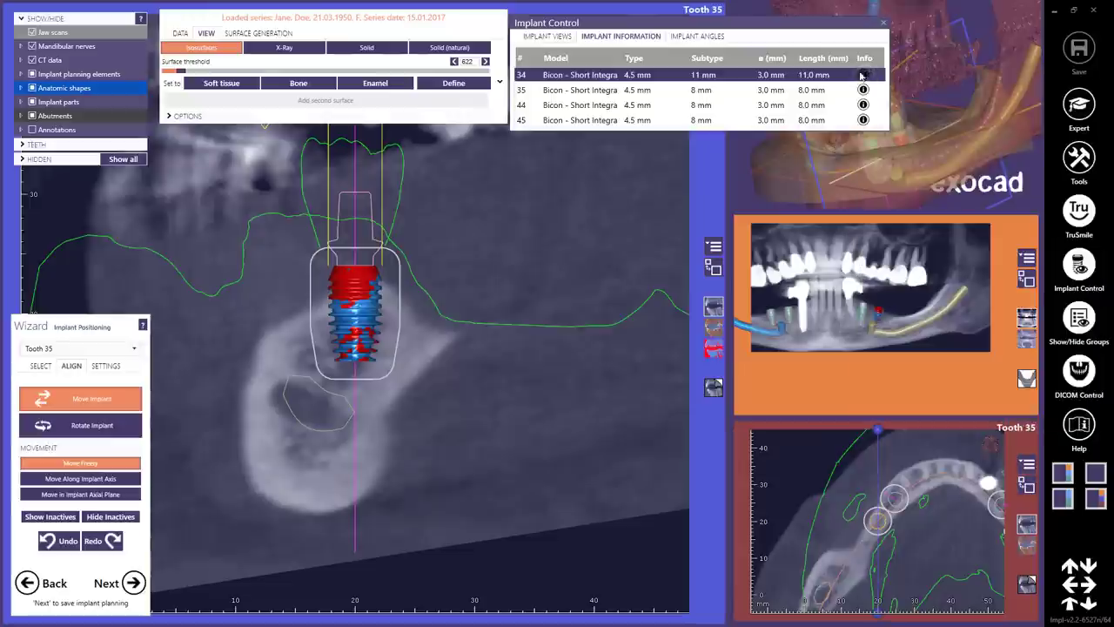
pyautogui.click(711, 39)
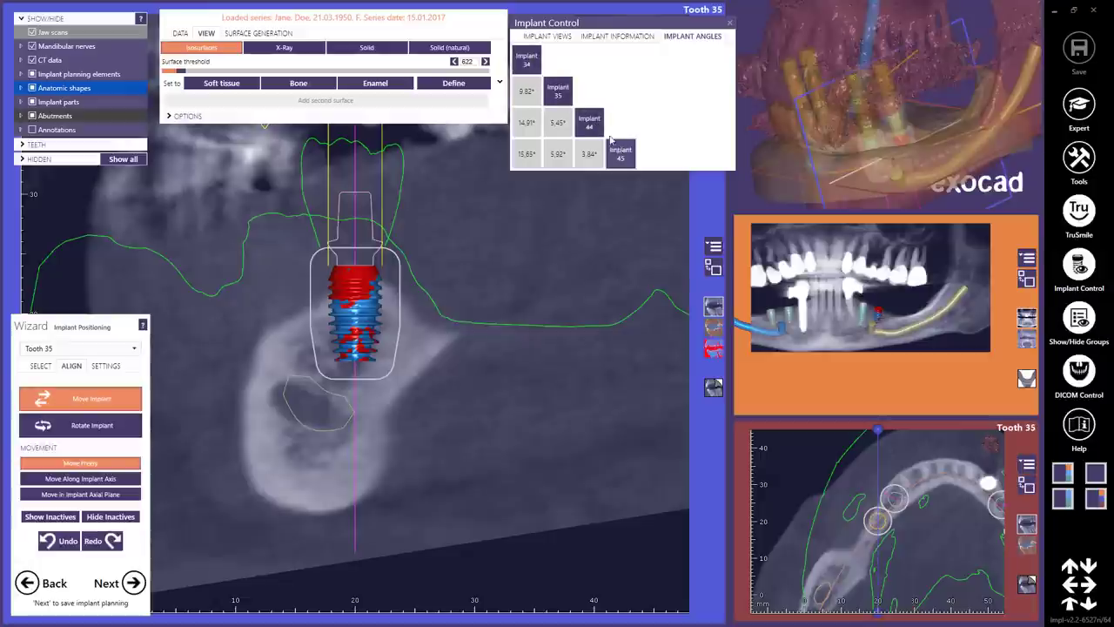
pyautogui.click(590, 121)
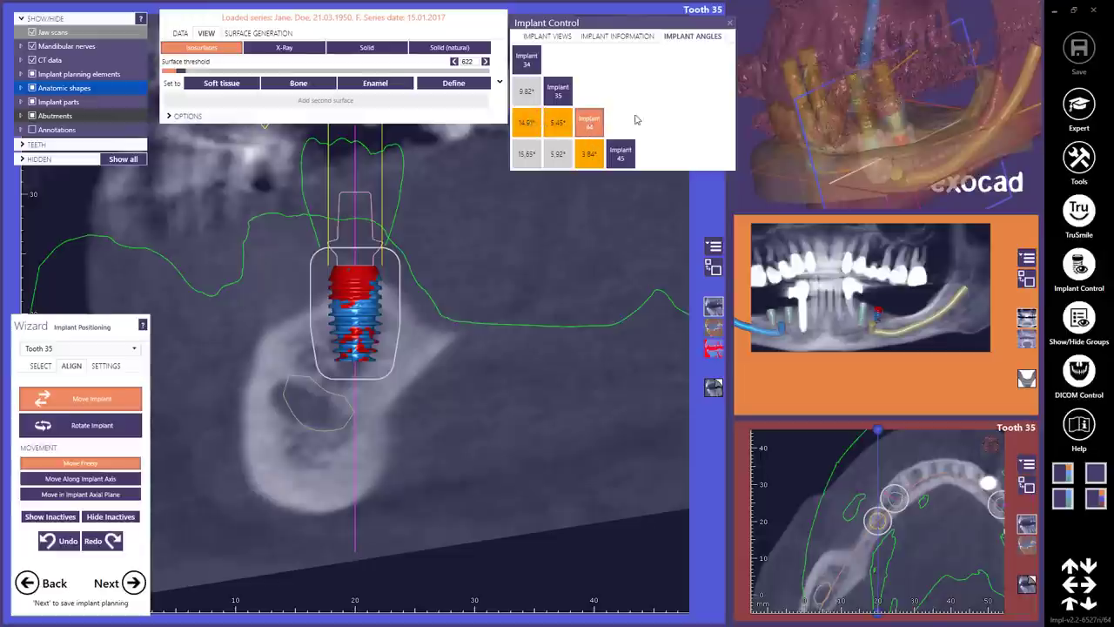
pyautogui.click(730, 24)
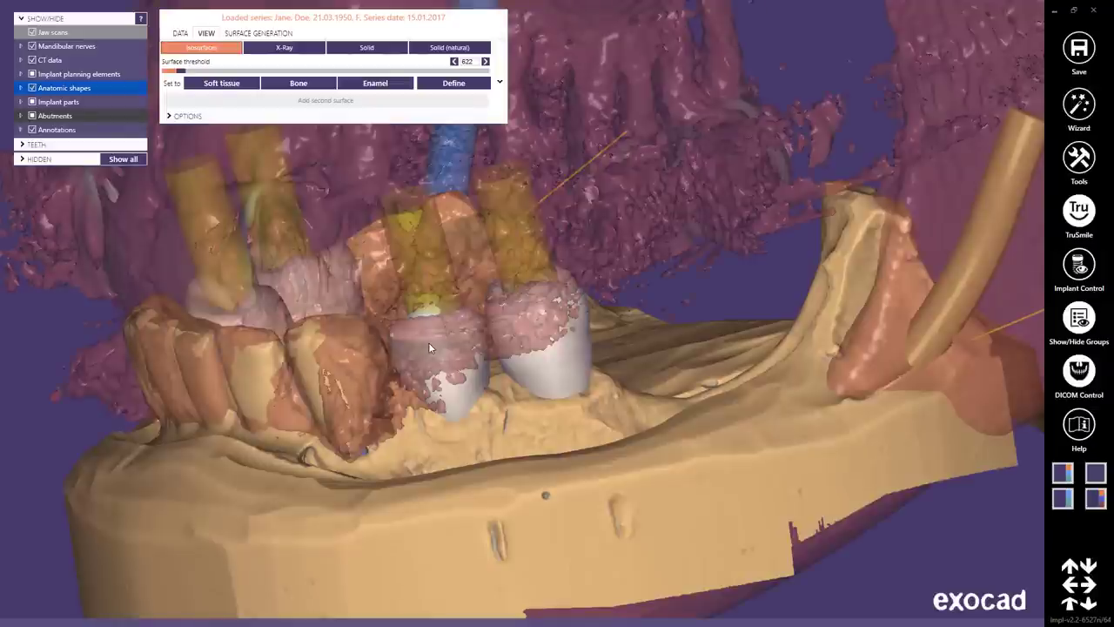
# - Turn the skull to a frontal view and bring up the project context menu
pyautogui.moveTo(428, 348)
pyautogui.mouseDown(button='right')
pyautogui.moveTo(454, 271)
pyautogui.moveTo(491, 313)
pyautogui.mouseUp(button='right')
pyautogui.scroll(-6, 454, 271)
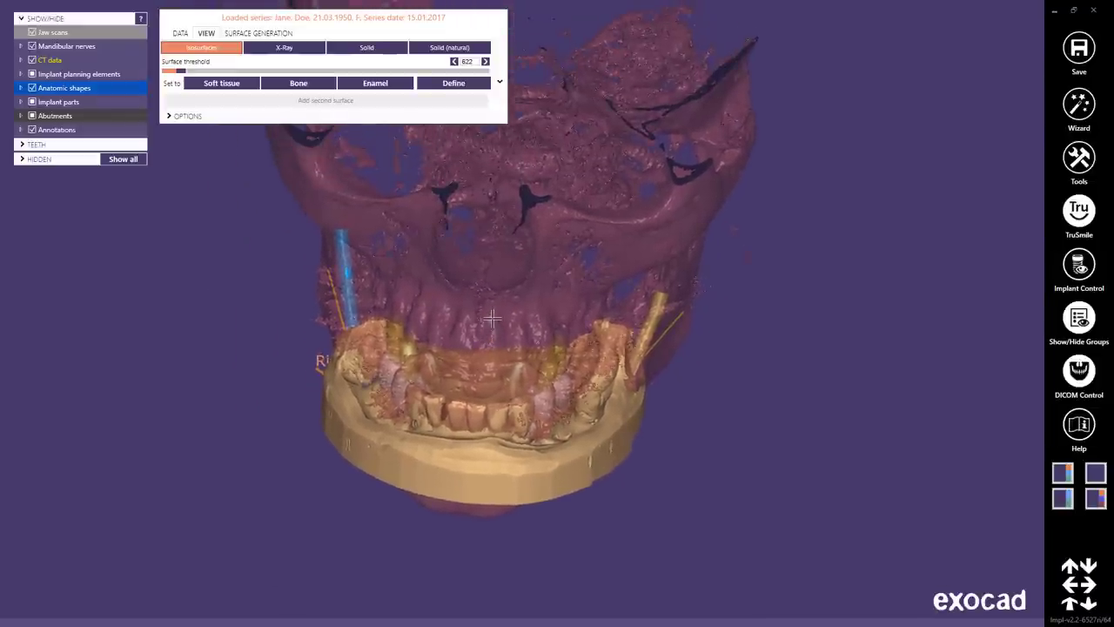
pyautogui.rightClick(492, 319)
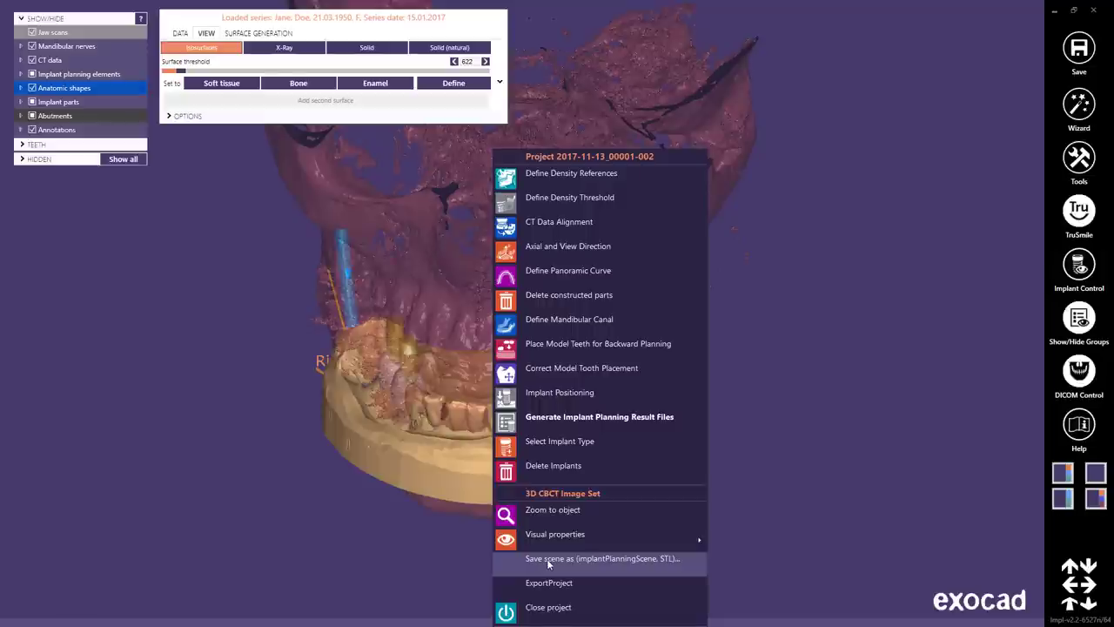
# - Save the scene as '2017-11-13_00001-002_with_all_implants' in the CAD-Data folder
pyautogui.click(547, 563)
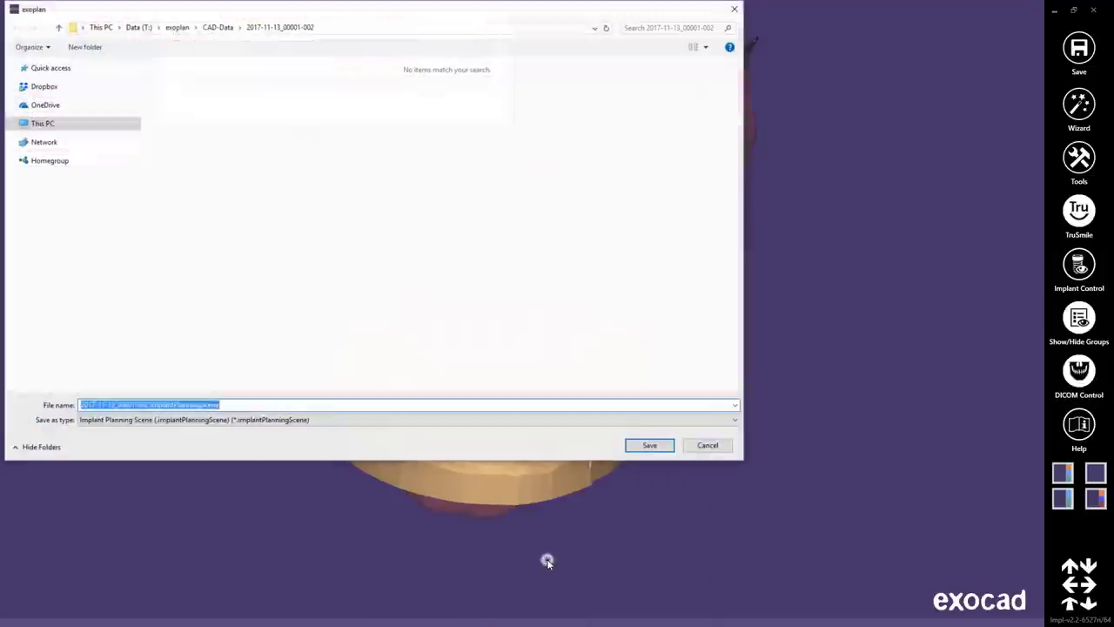
pyautogui.click(148, 405)
pyautogui.write('_with_')
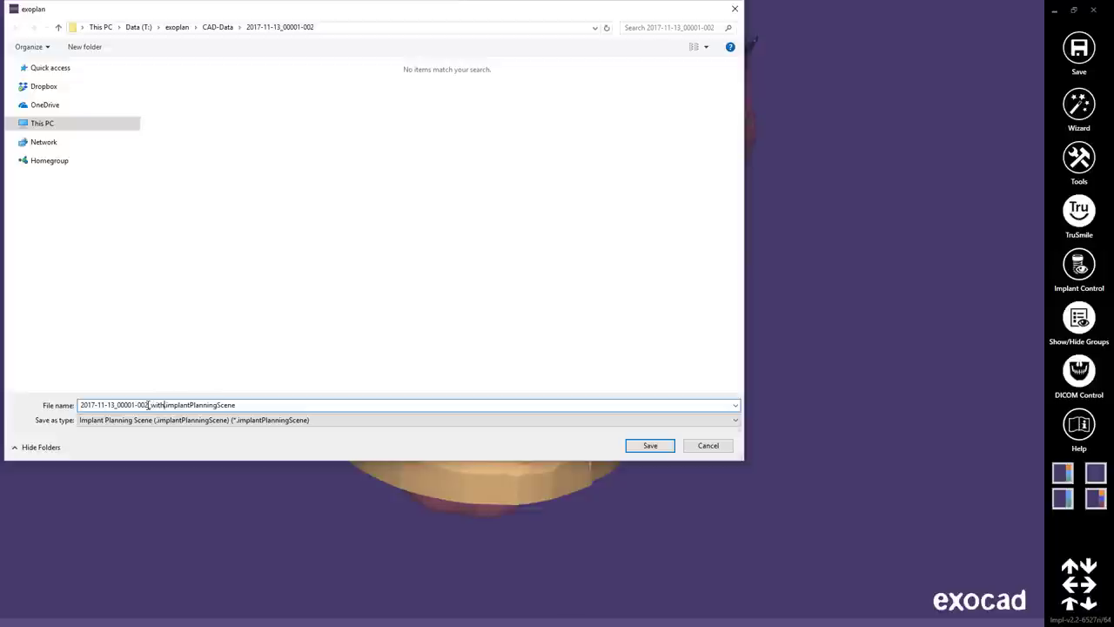
pyautogui.write('all_implants')
pyautogui.click(650, 445)
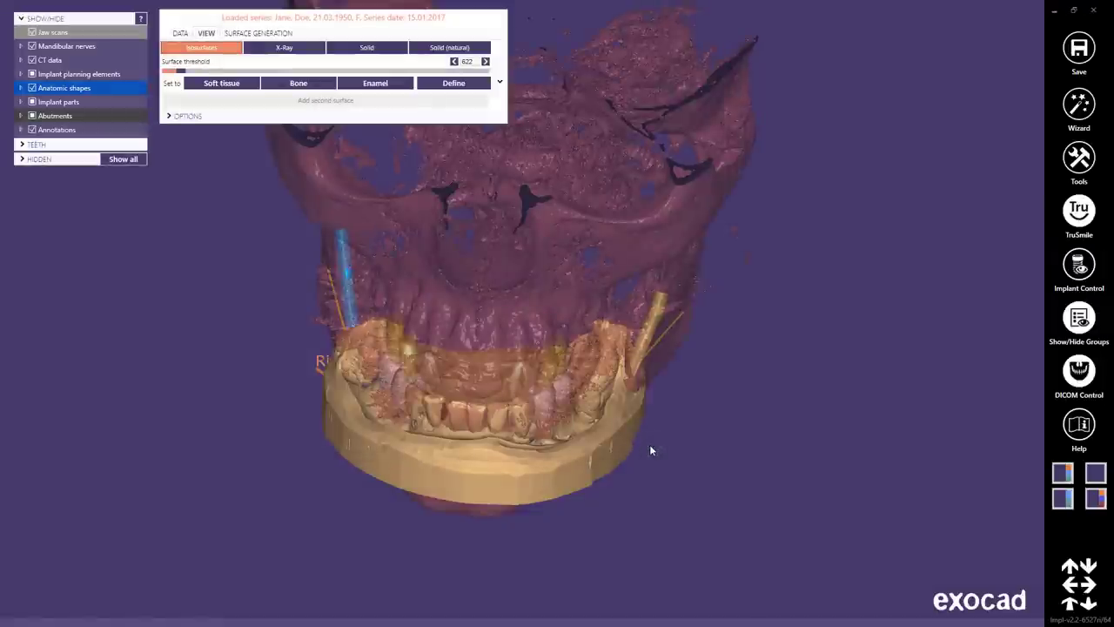
pyautogui.moveTo(418, 623)
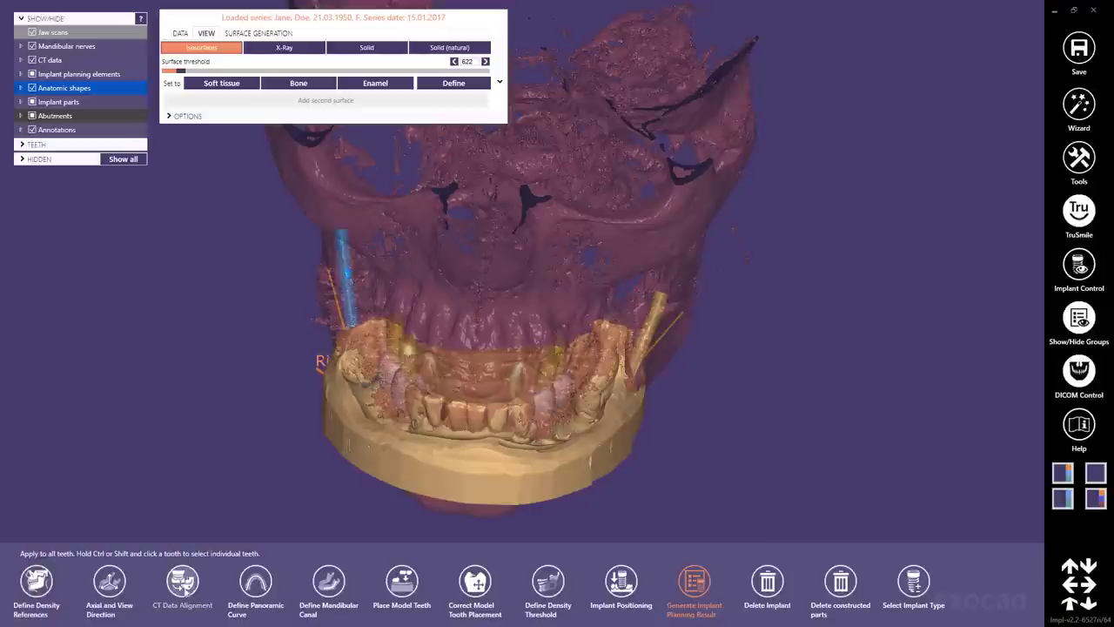
# - Open Delete Implant, then cancel without removing any implants
pyautogui.click(769, 584)
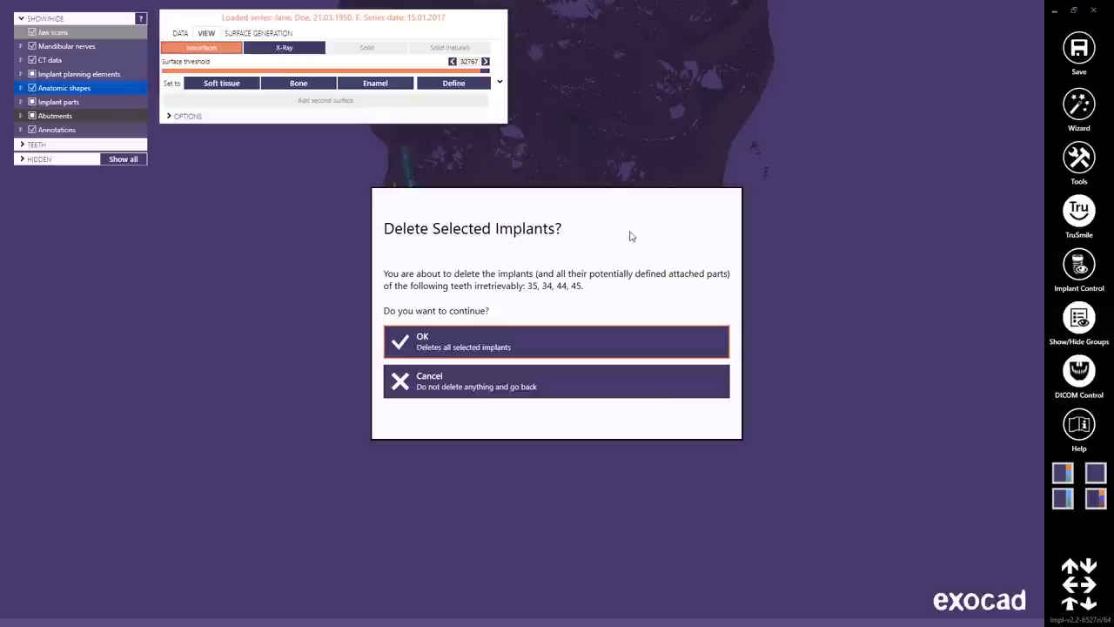
pyautogui.moveTo(632, 203); pyautogui.dragTo(905, 271)
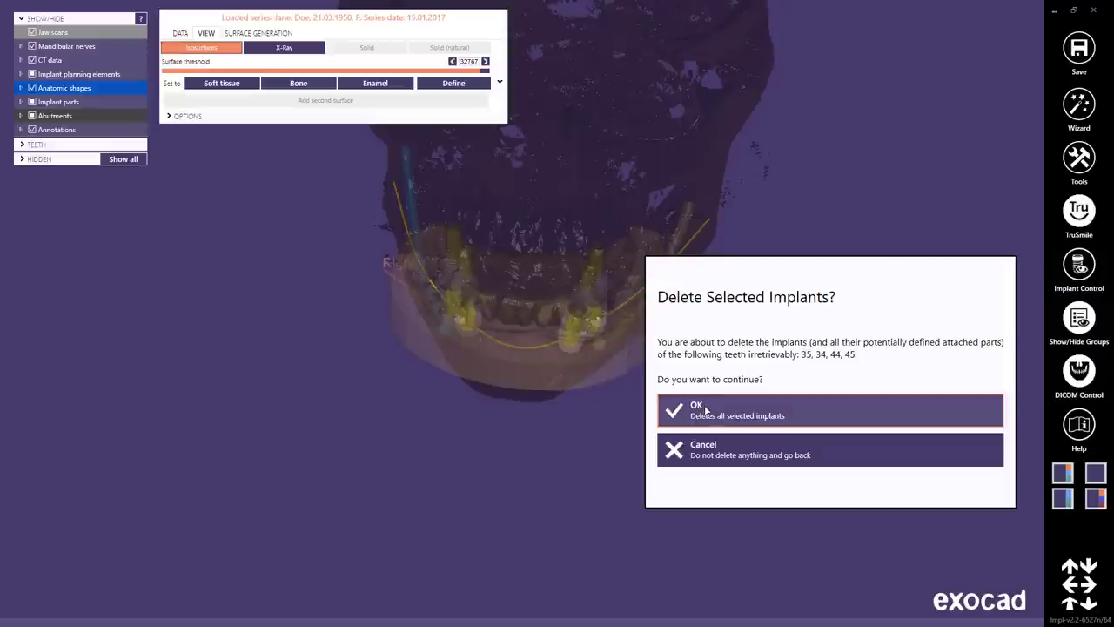
pyautogui.click(707, 452)
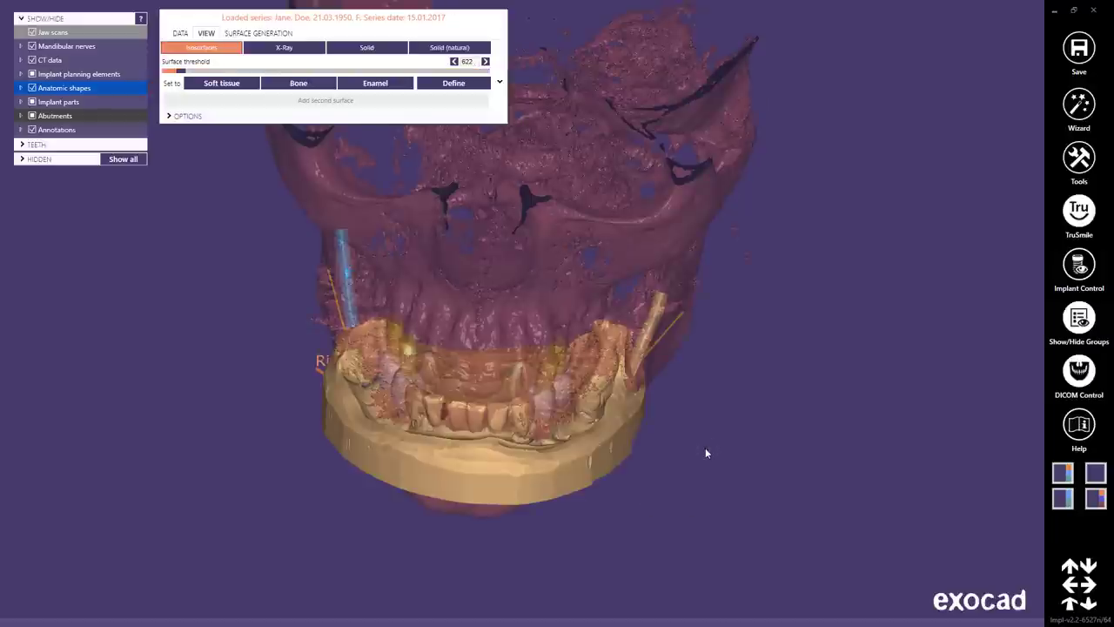
pyautogui.scroll(5, 543, 399)
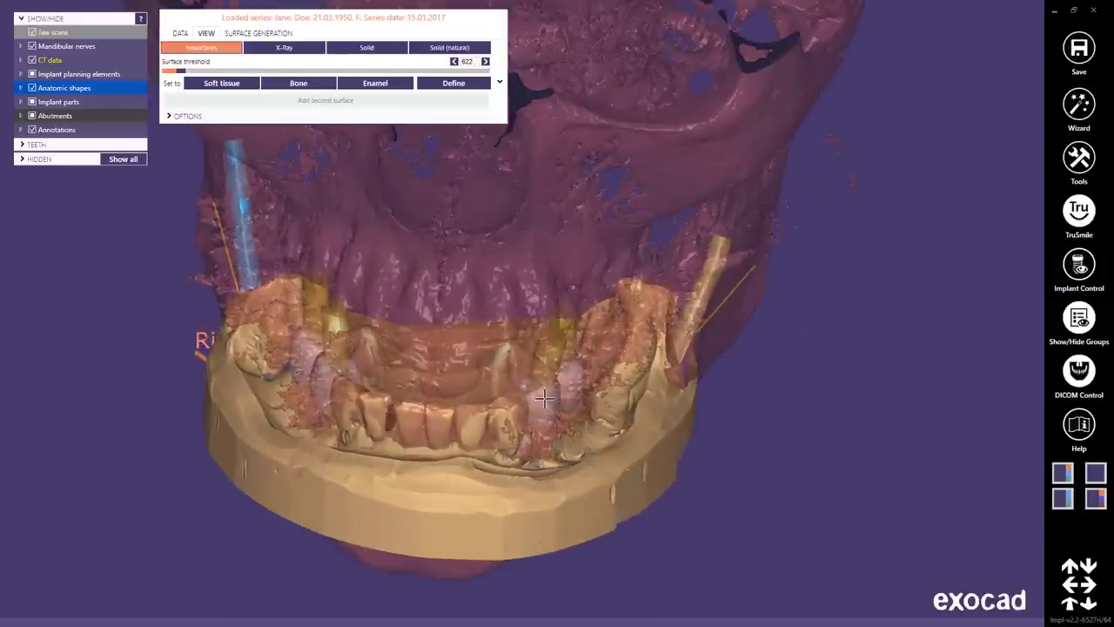
pyautogui.scroll(2, 543, 399)
pyautogui.scroll(1, 543, 399)
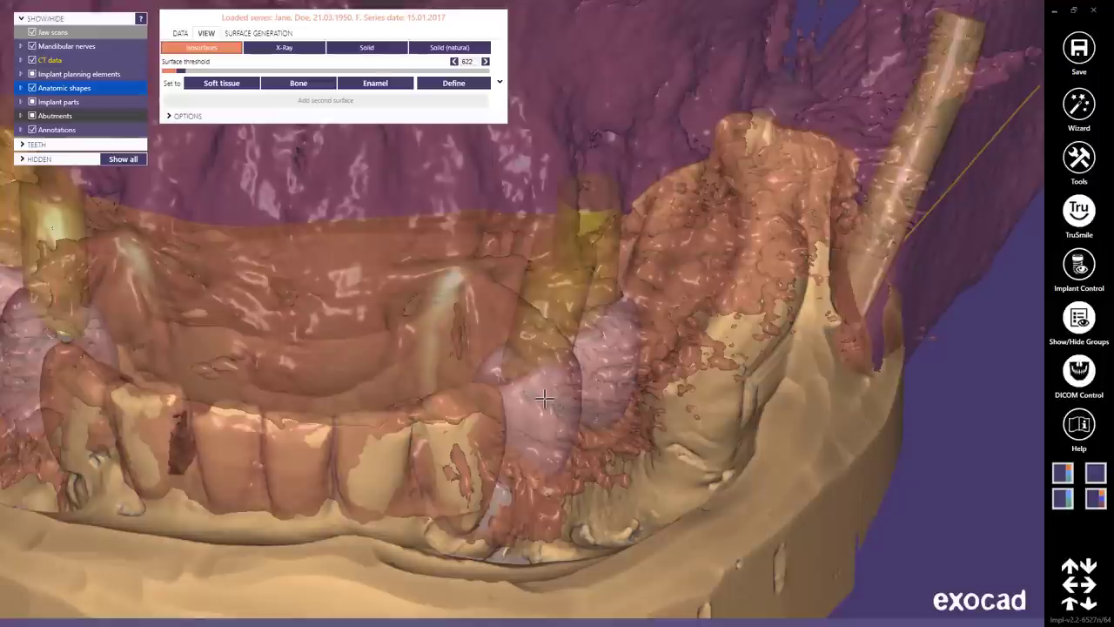
# - Hide the CT data, select the tooth 34 and 35 implants, and cancel their deletion
pyautogui.click(32, 60)
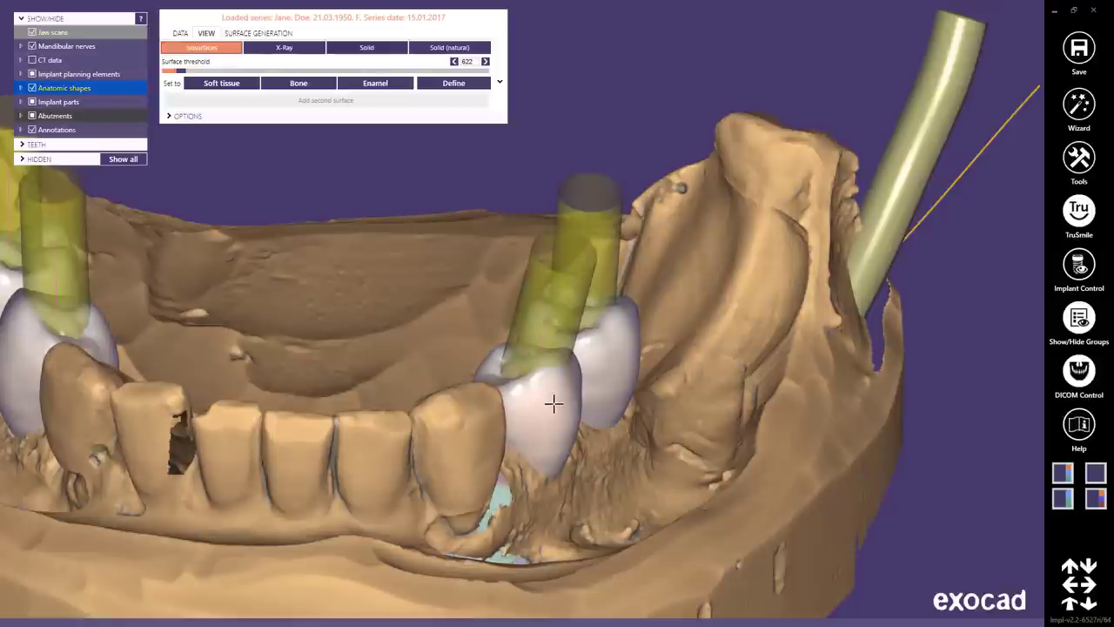
pyautogui.click(554, 403)
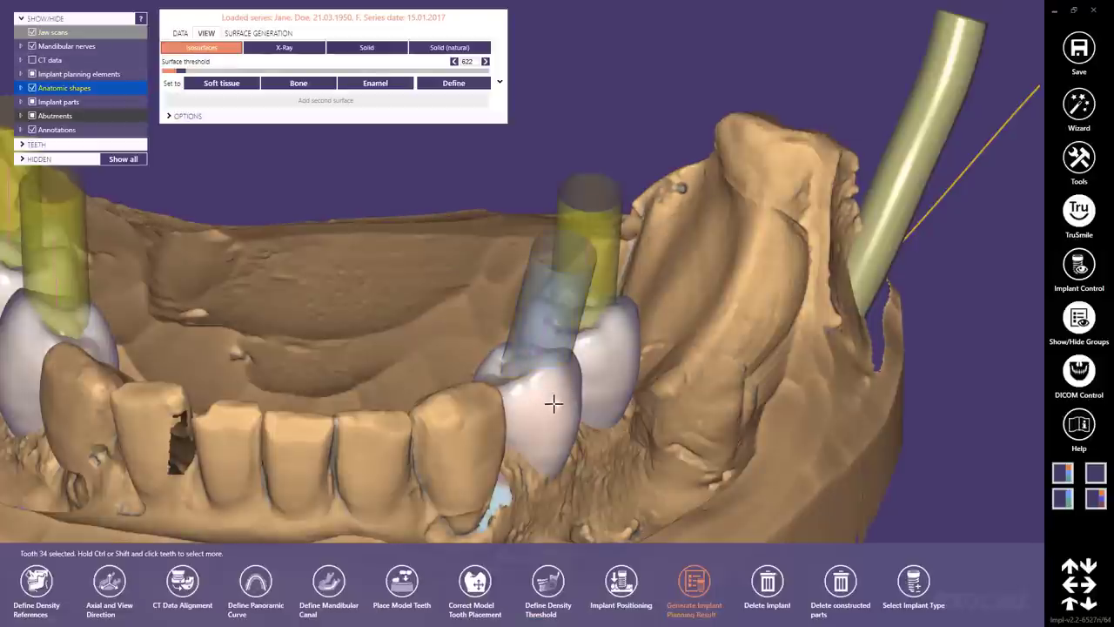
pyautogui.keyDown('ctrl'); pyautogui.click(611, 347); pyautogui.keyUp('ctrl')
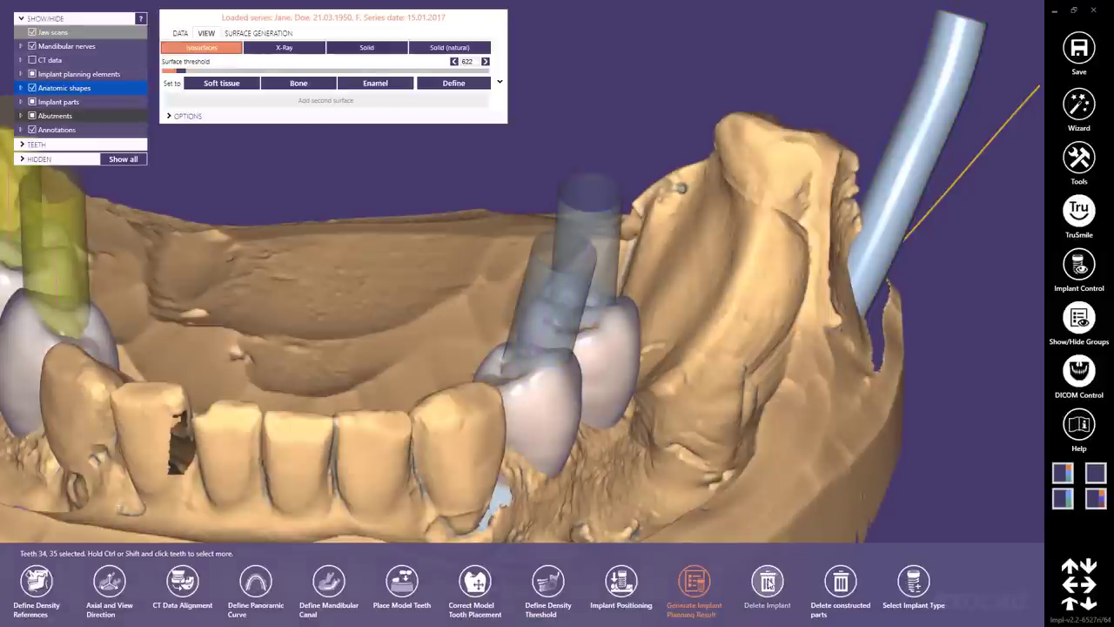
pyautogui.click(767, 582)
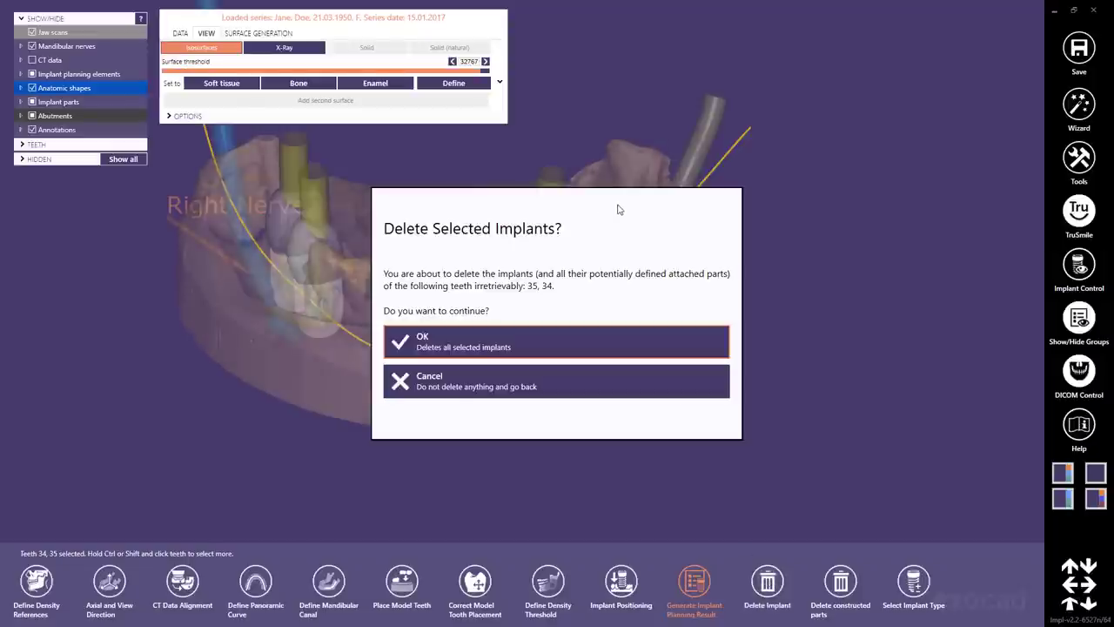
pyautogui.moveTo(620, 208); pyautogui.dragTo(855, 199)
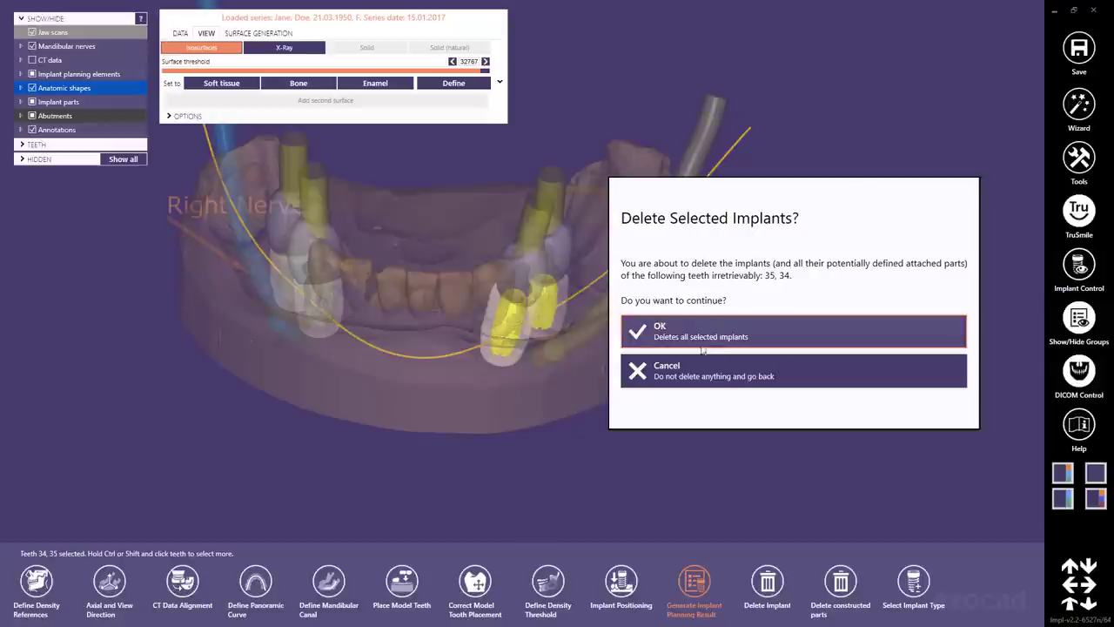
pyautogui.click(689, 370)
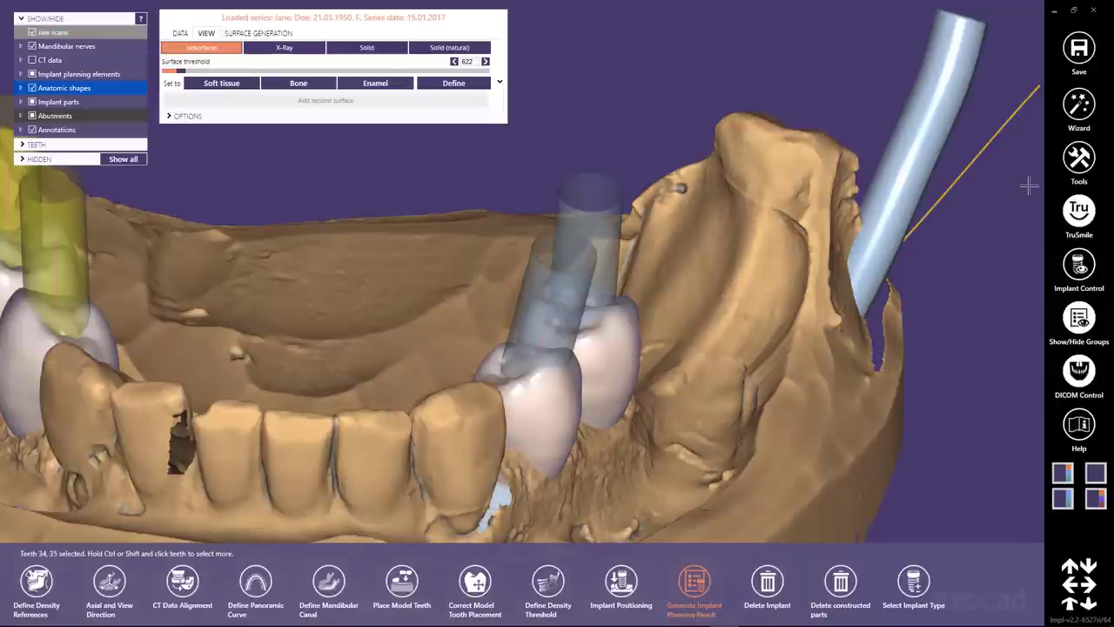
pyautogui.click(1078, 159)
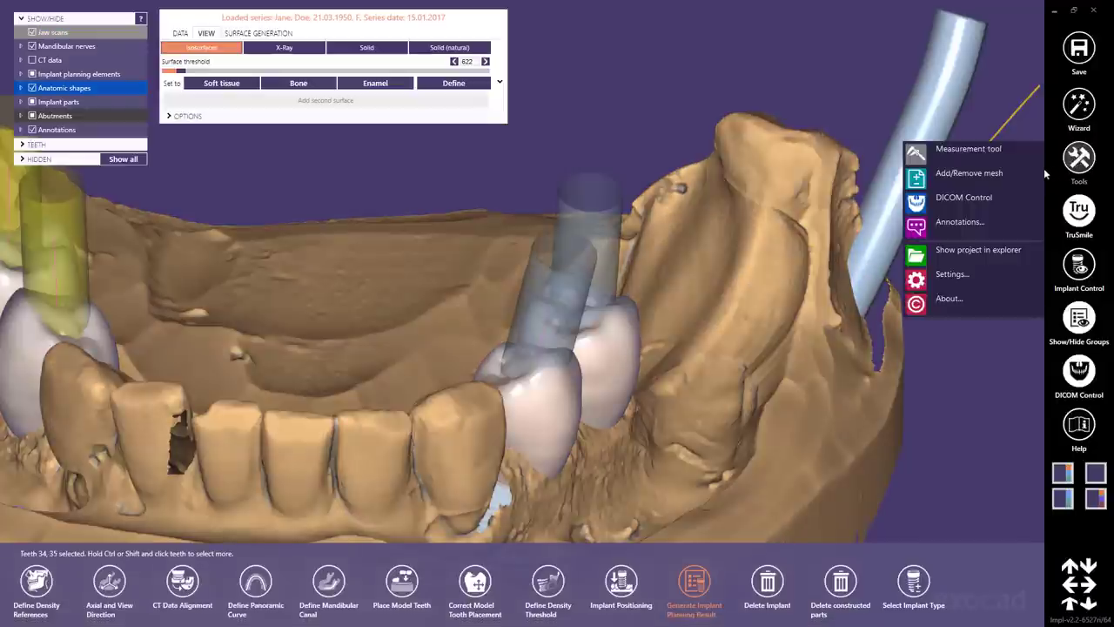
pyautogui.click(1034, 173)
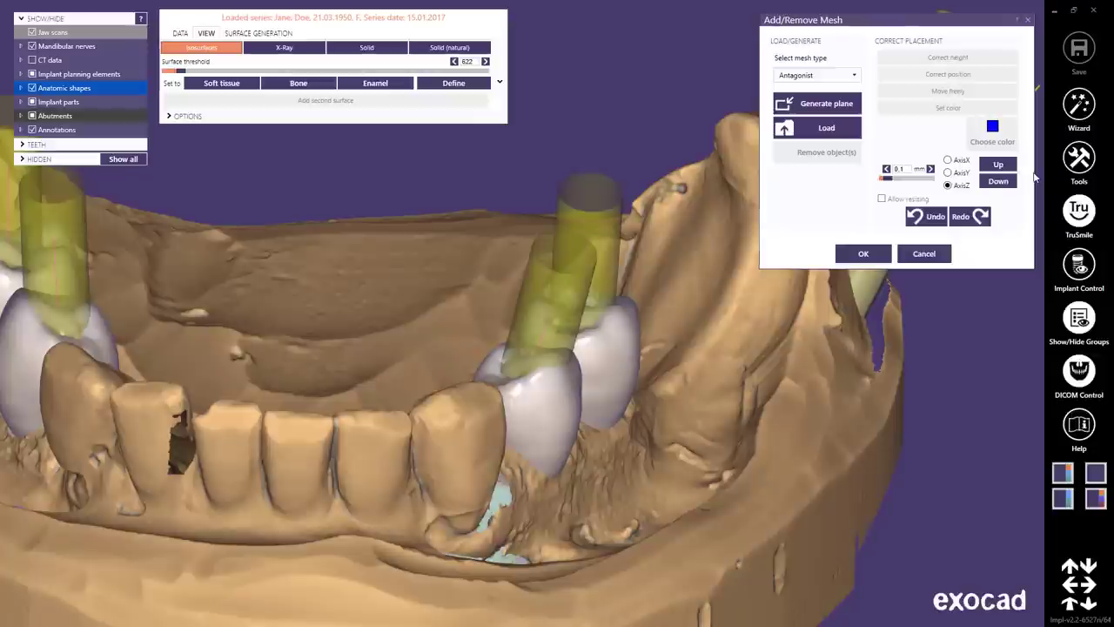
pyautogui.click(856, 76)
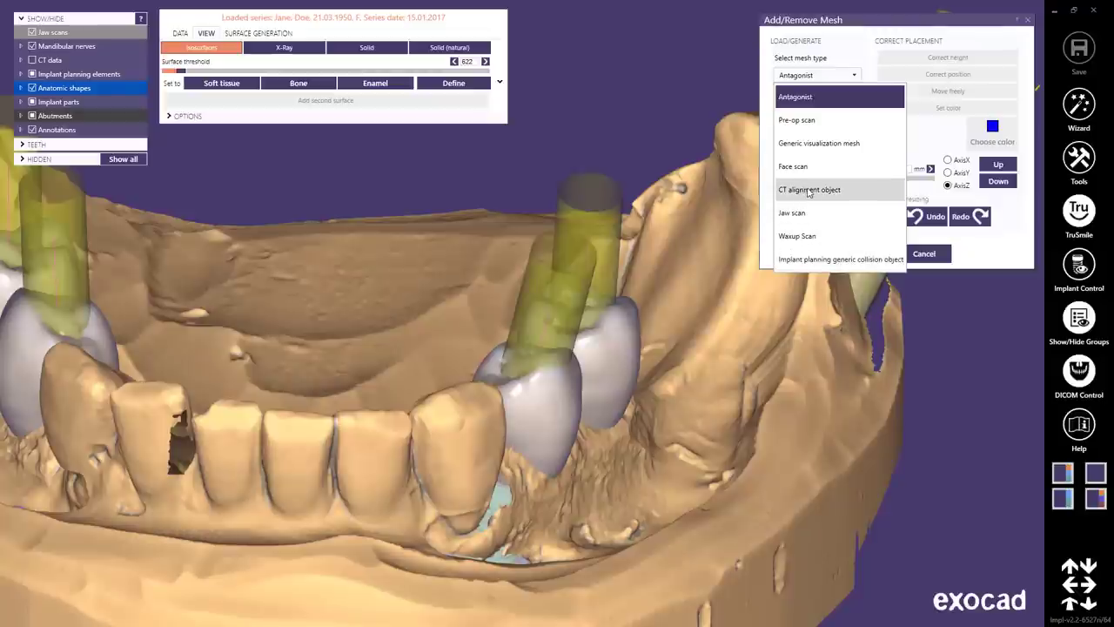
pyautogui.click(923, 235)
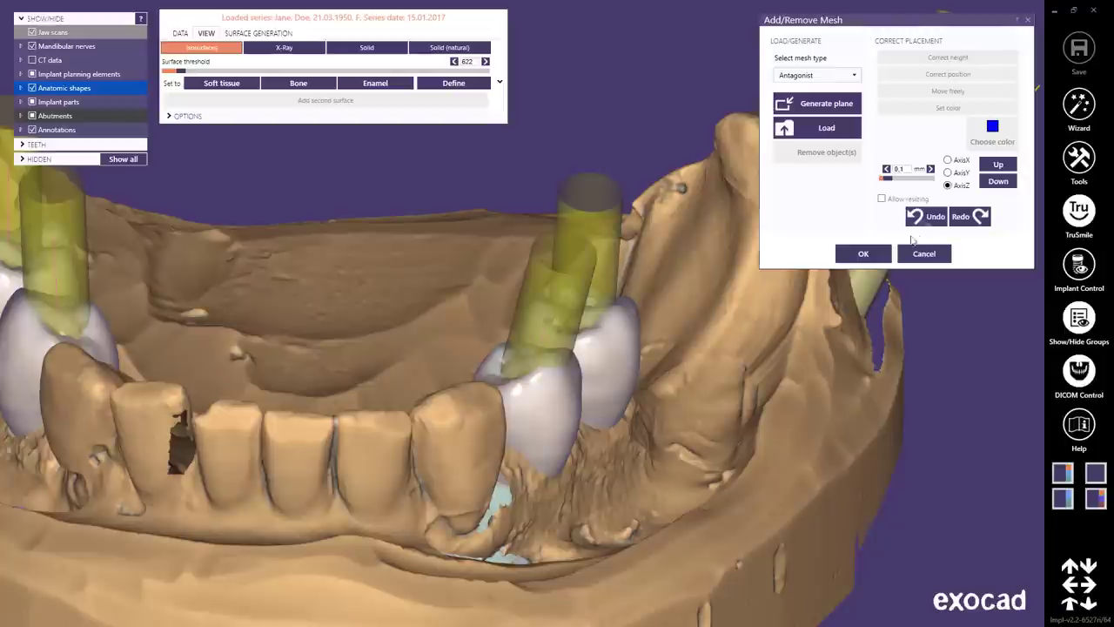
pyautogui.click(882, 251)
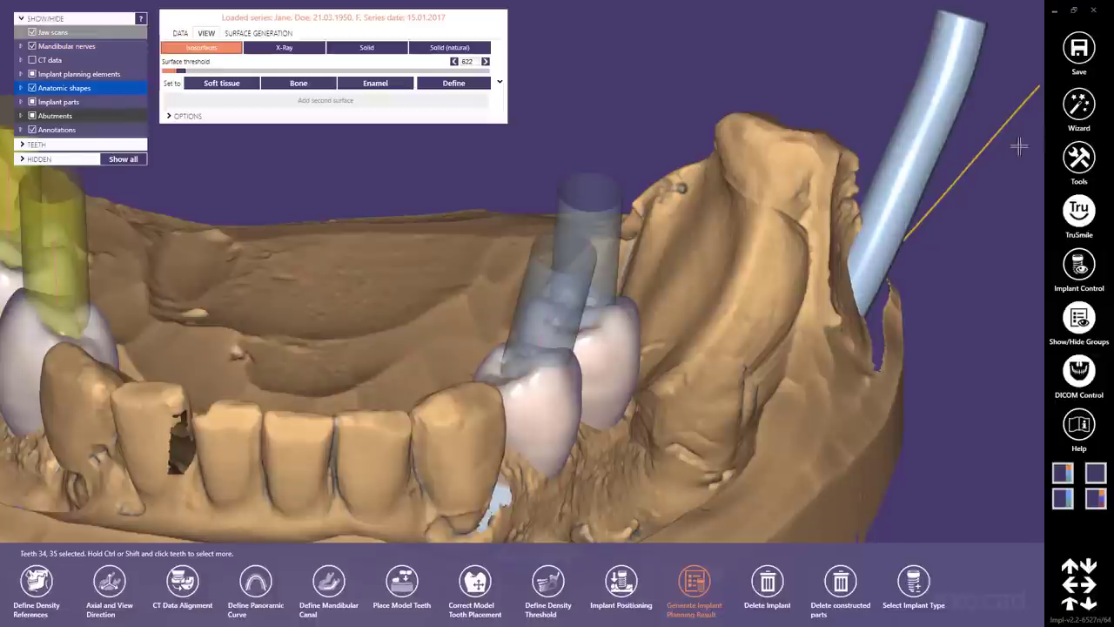
# - Go back to the Wizard and proceed from Implant Positioning to Approval of Planning
pyautogui.click(1081, 106)
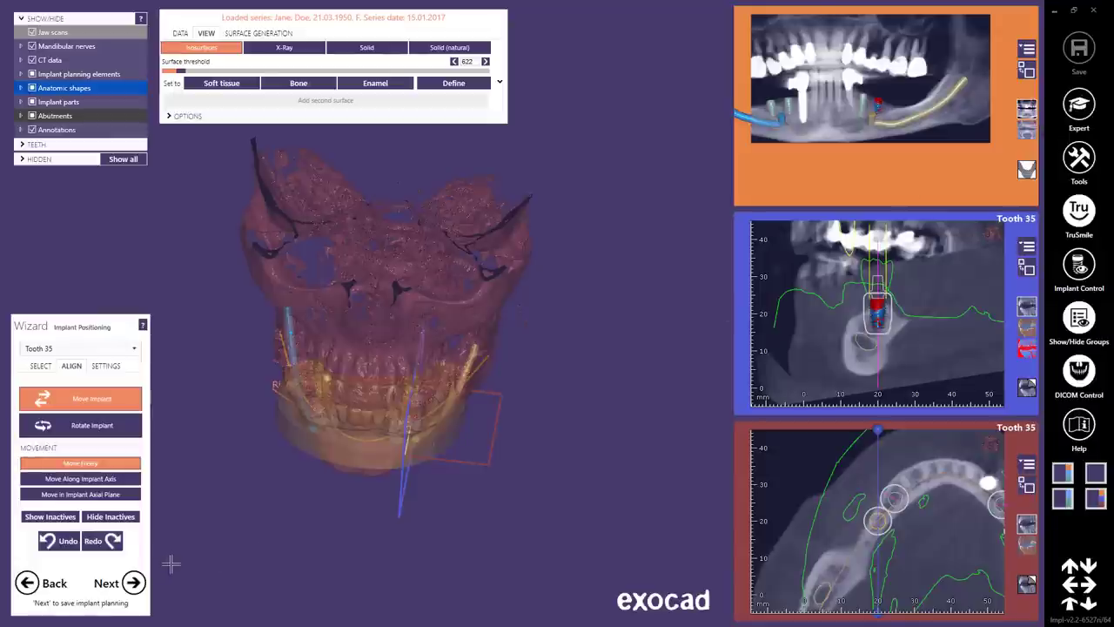
pyautogui.click(135, 584)
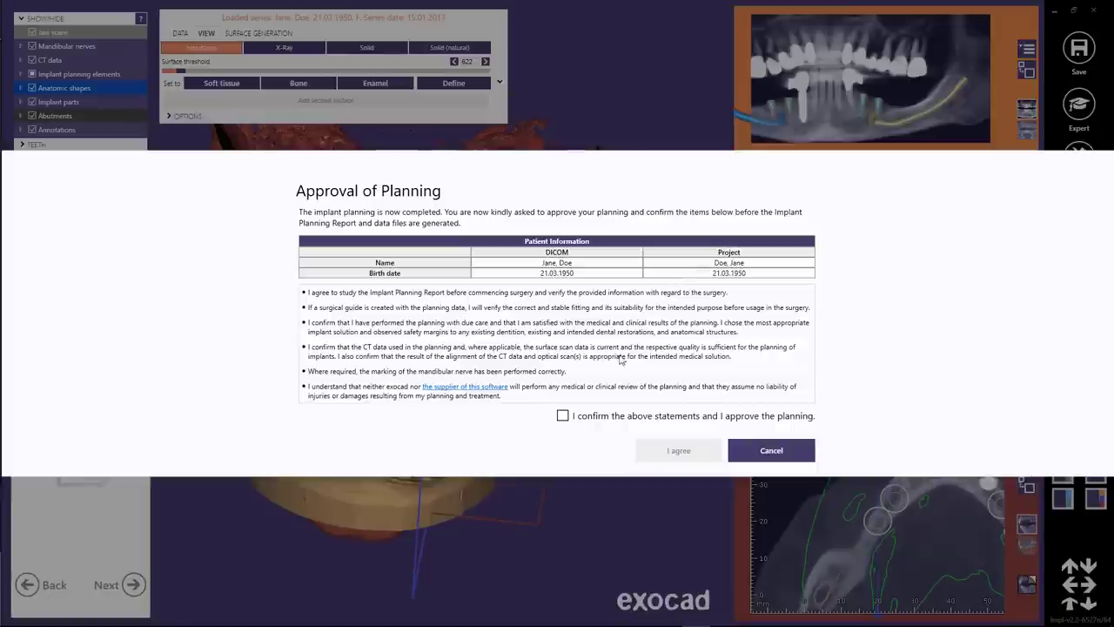
# - Tick the approval confirmation and agree, approving the implant planning for teeth 34, 35, 44, 45
pyautogui.click(563, 417)
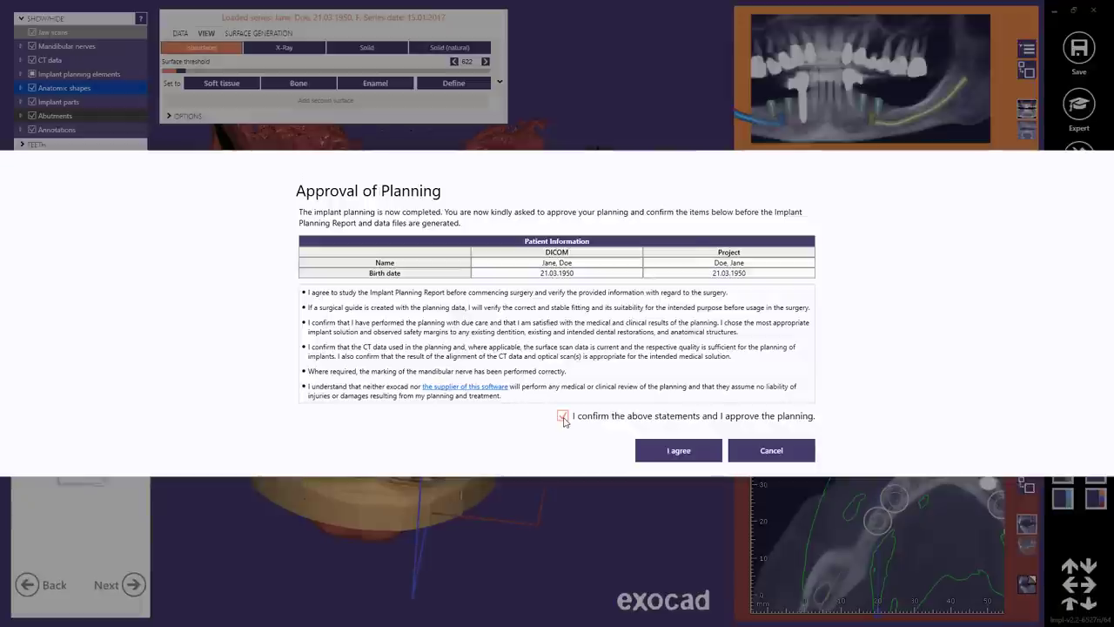
pyautogui.click(678, 449)
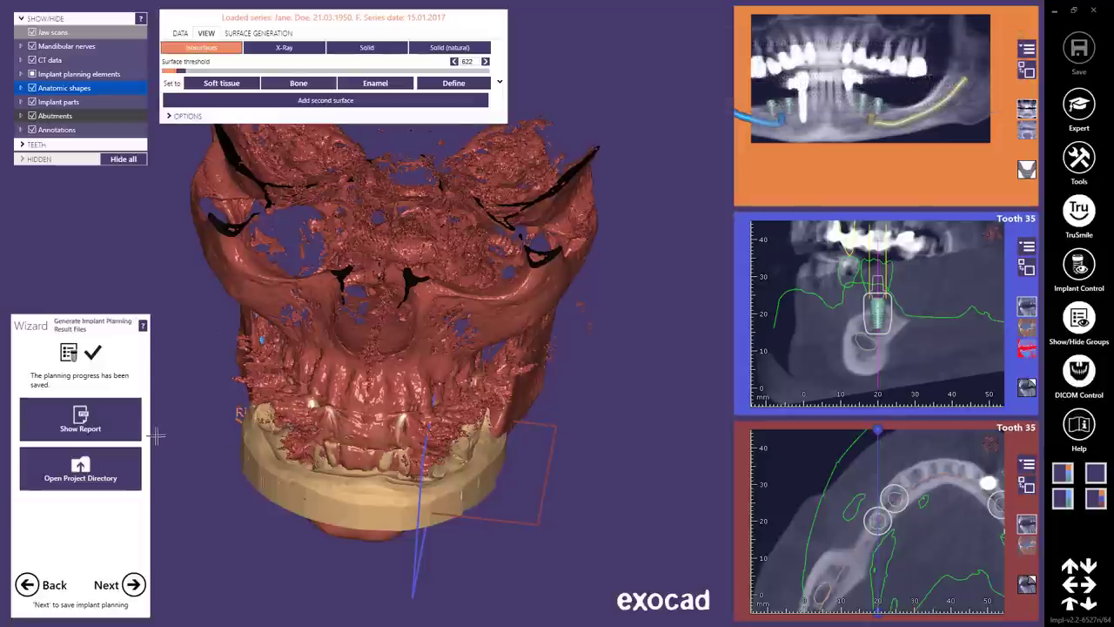
# - Open the planning report PDF, read all 11 pages through tooth 45, then minimize it
pyautogui.click(80, 418)
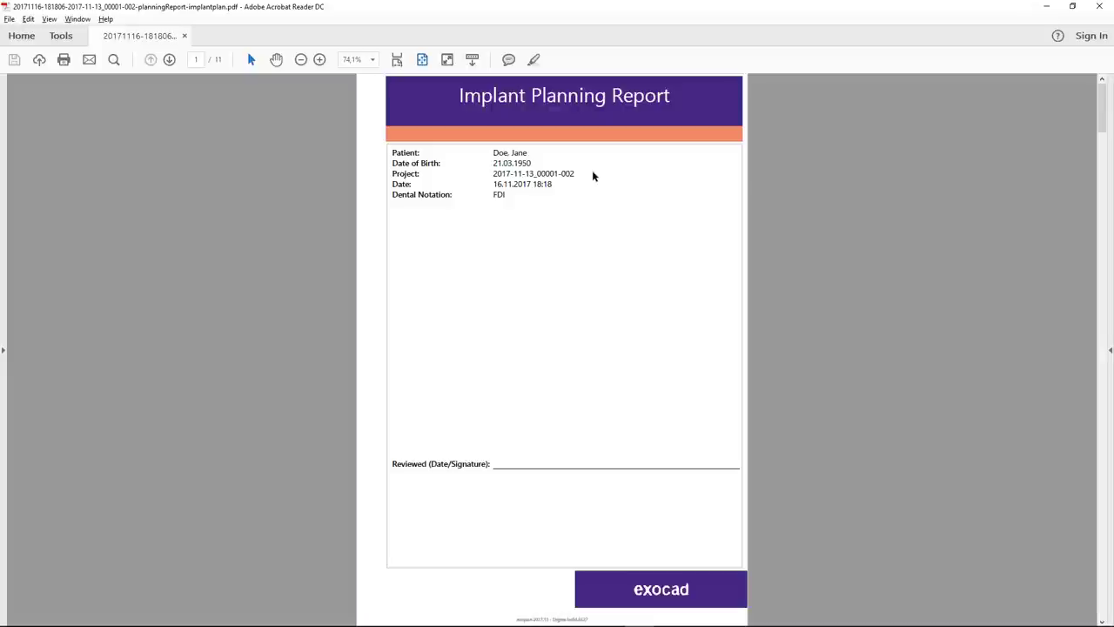
pyautogui.scroll(-3, 592, 176)
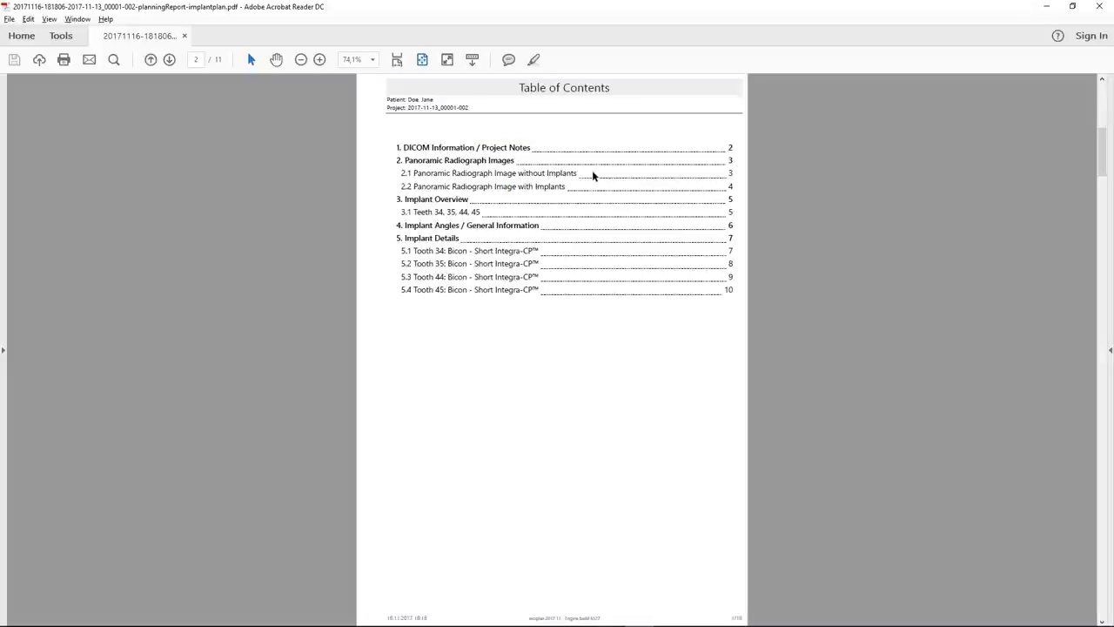
pyautogui.scroll(-3, 593, 176)
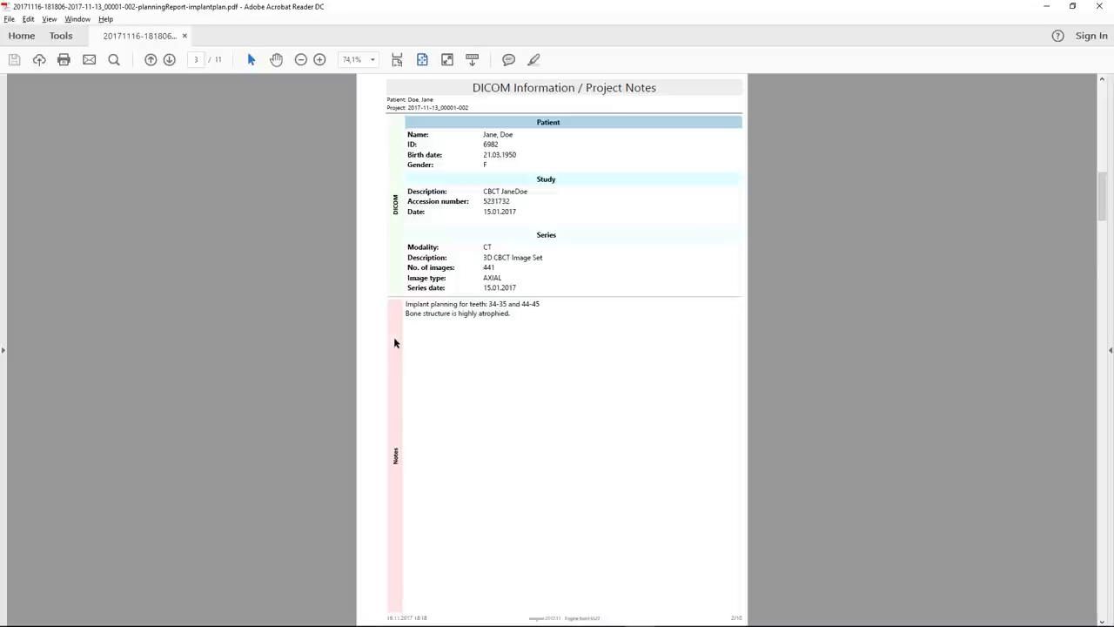
pyautogui.scroll(-2, 393, 343)
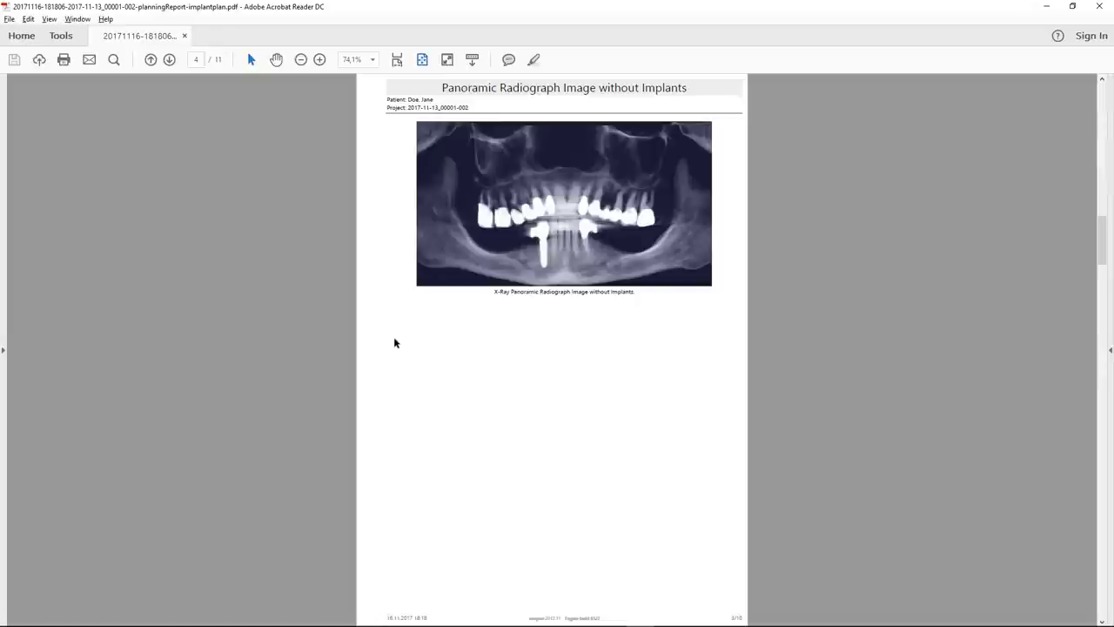
pyautogui.scroll(-2, 393, 343)
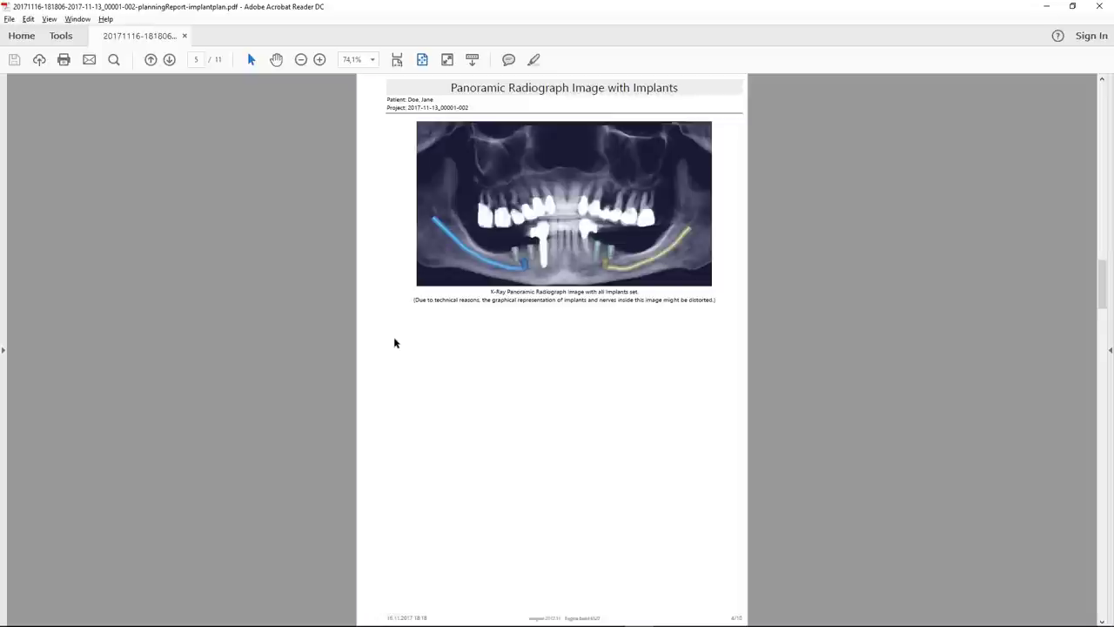
pyautogui.scroll(-2, 394, 340)
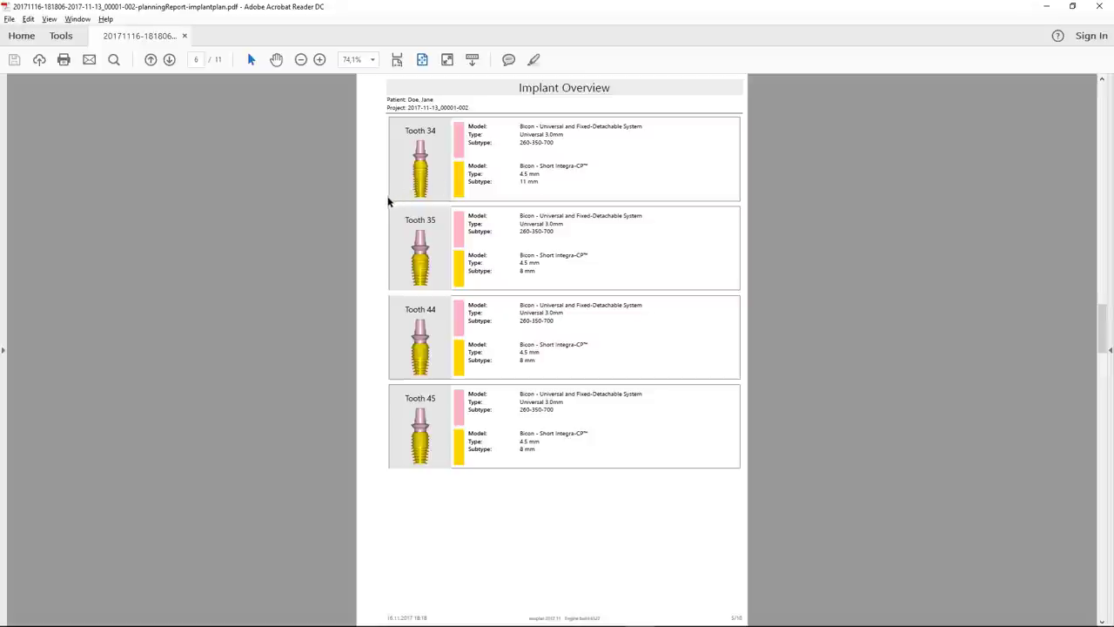
pyautogui.scroll(-1, 387, 203)
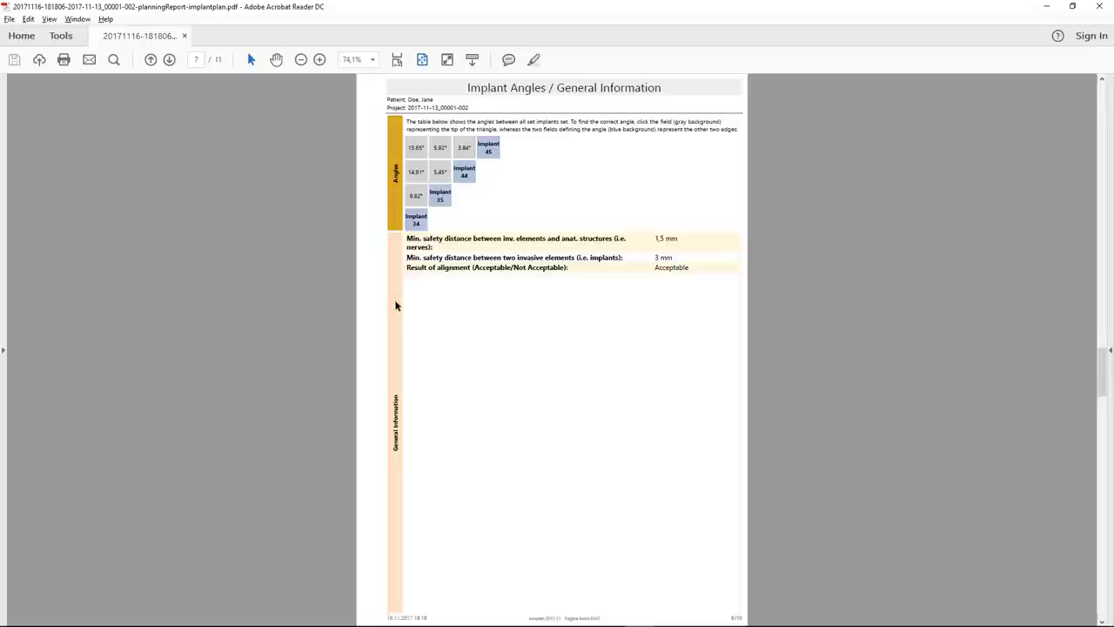
pyautogui.scroll(-2, 396, 305)
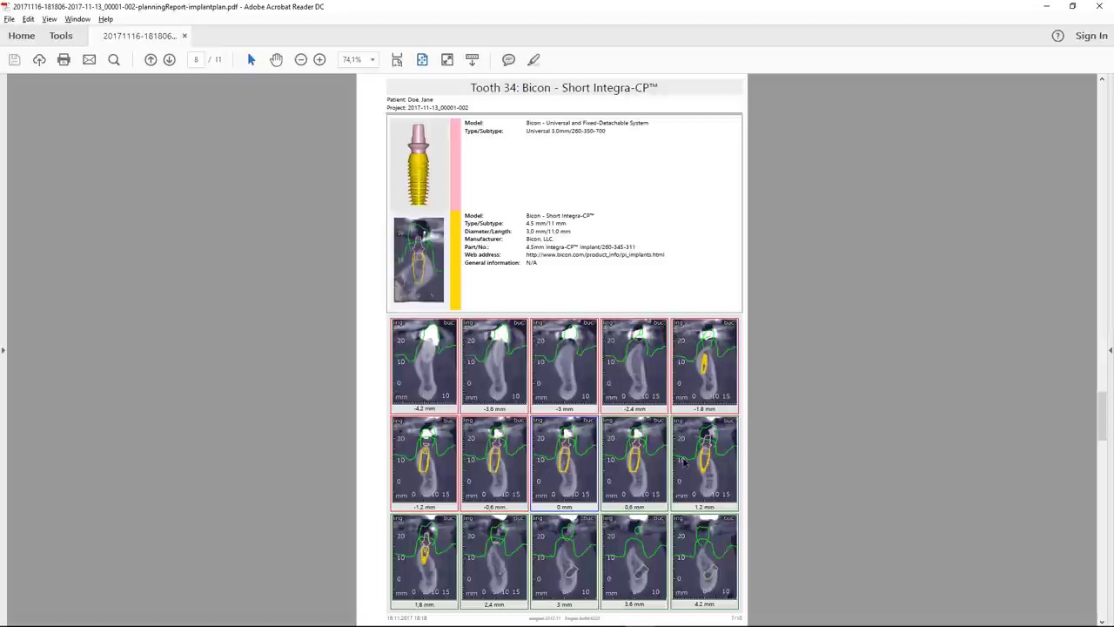
pyautogui.scroll(-2, 585, 459)
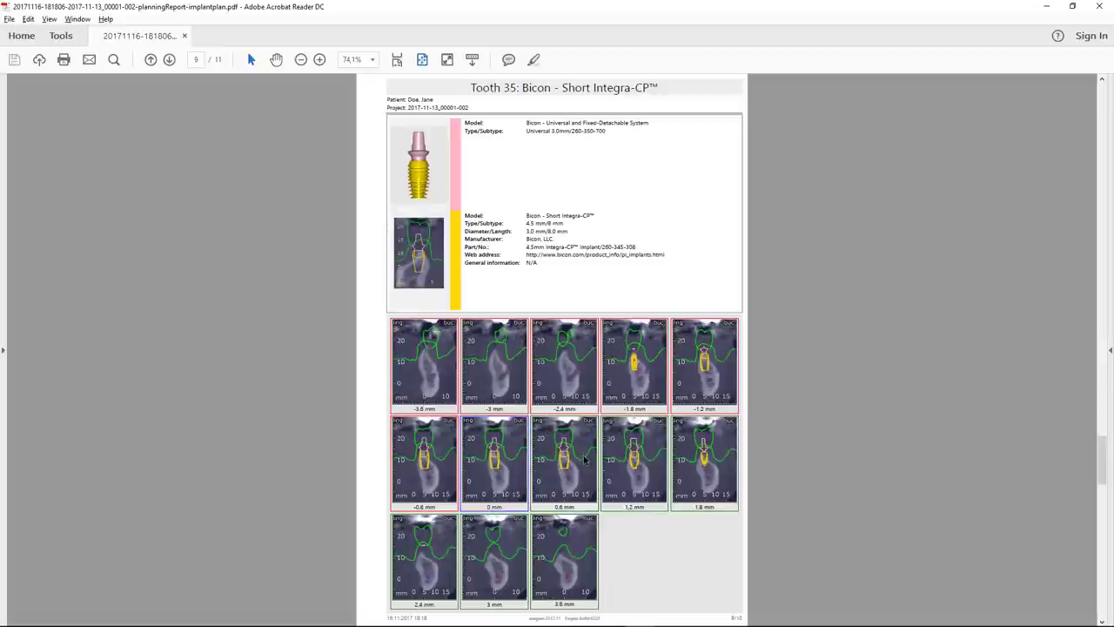
pyautogui.scroll(-2, 585, 460)
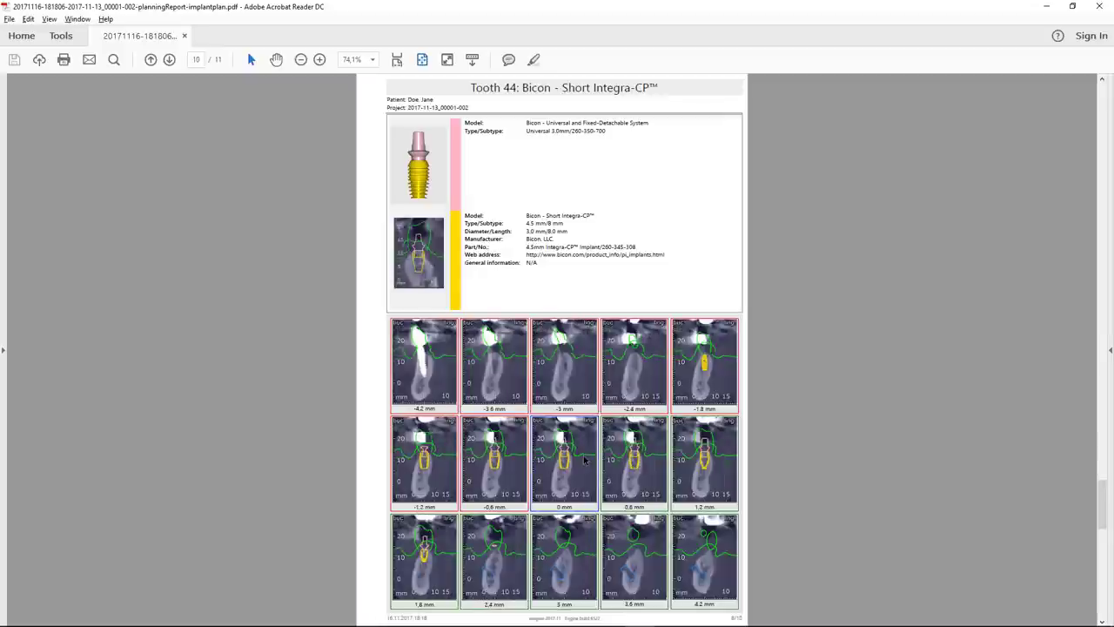
pyautogui.scroll(-2, 585, 460)
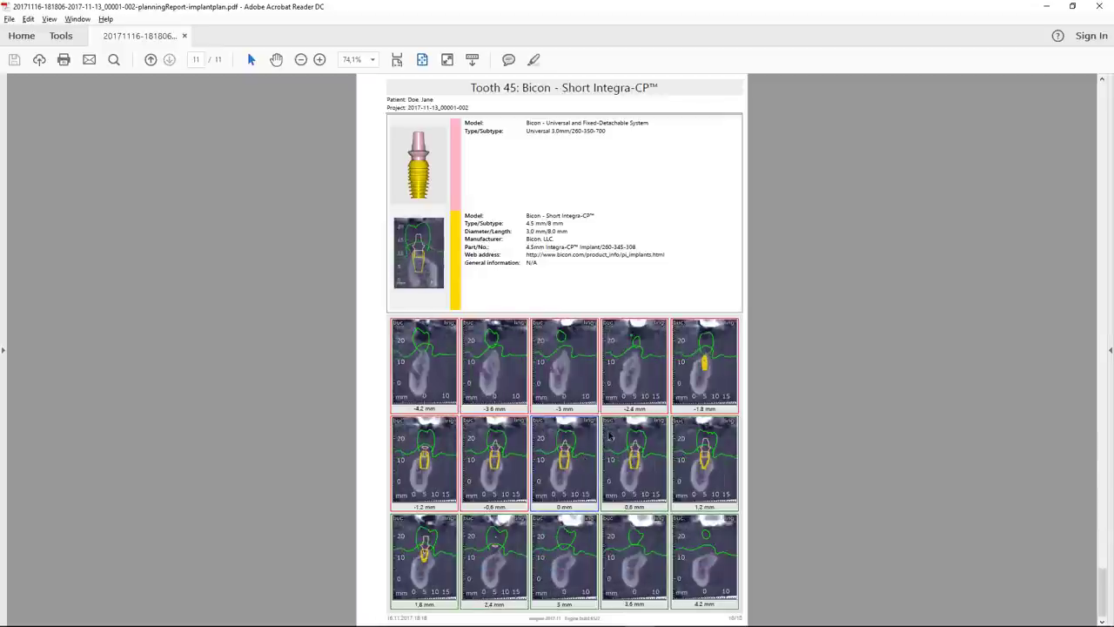
pyautogui.click(1046, 7)
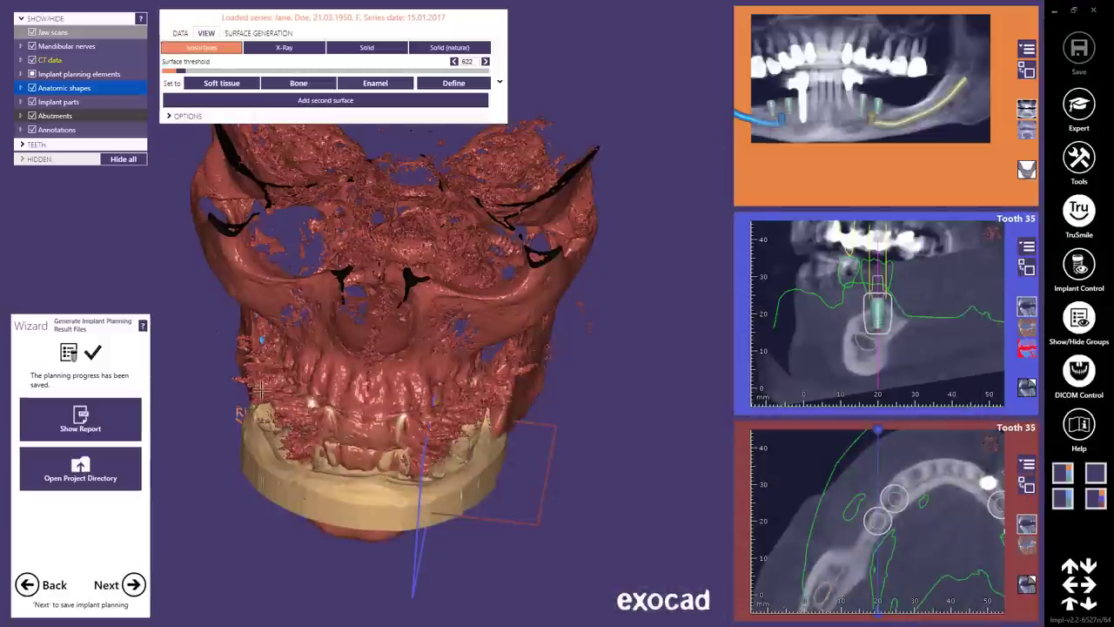
# - Review the 36 STL and report files inside planningFiles-implantplan.zip in the project directory
pyautogui.click(80, 467)
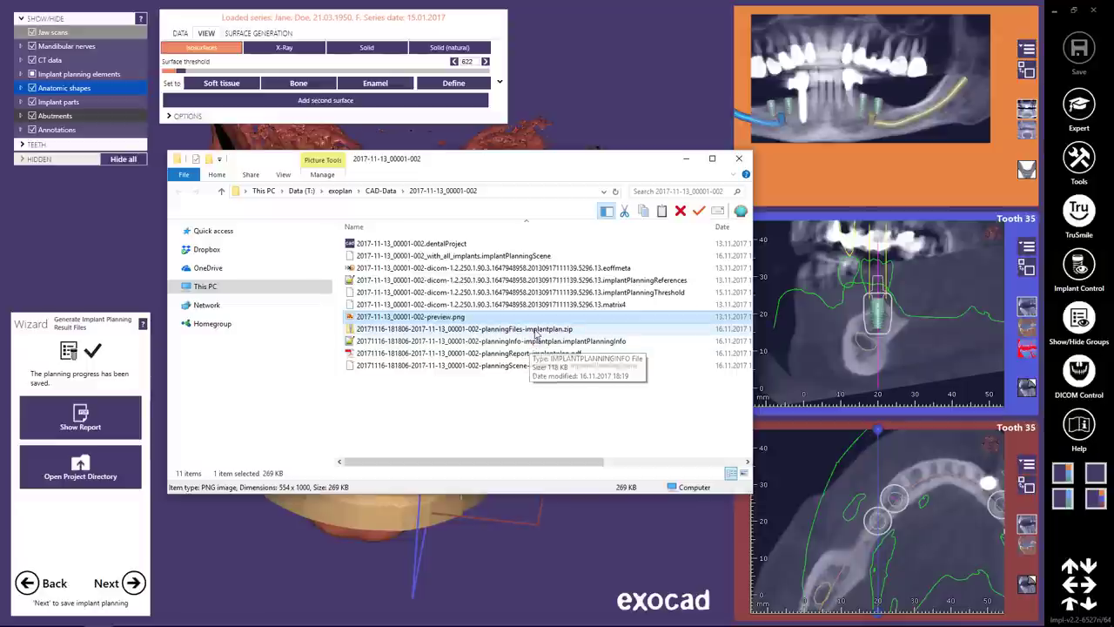
pyautogui.doubleClick(535, 329)
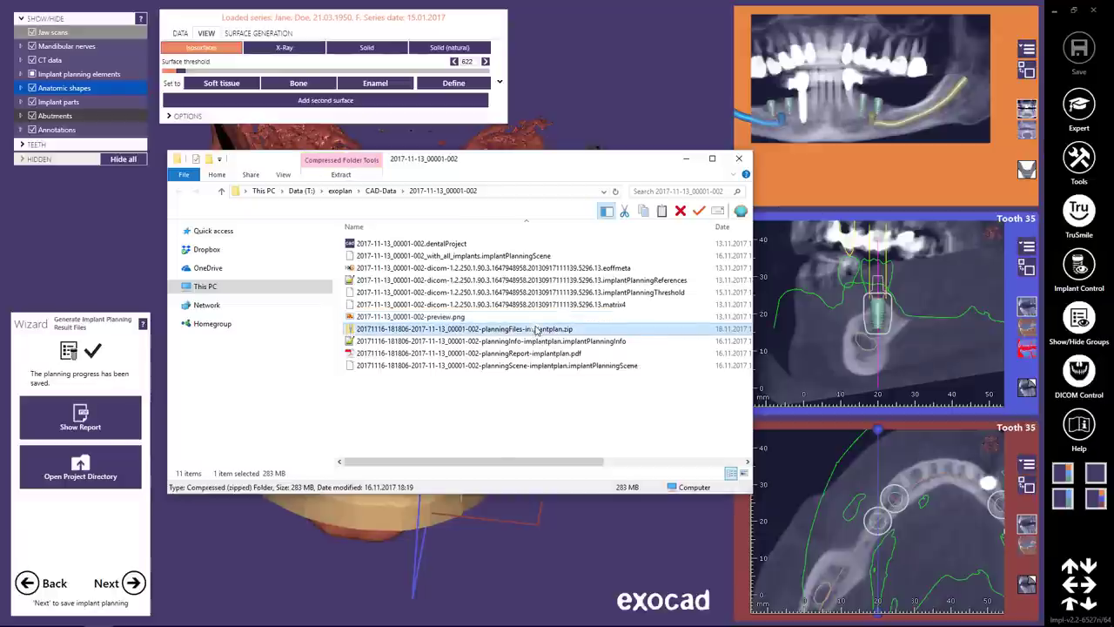
pyautogui.moveTo(474, 226); pyautogui.dragTo(675, 223)
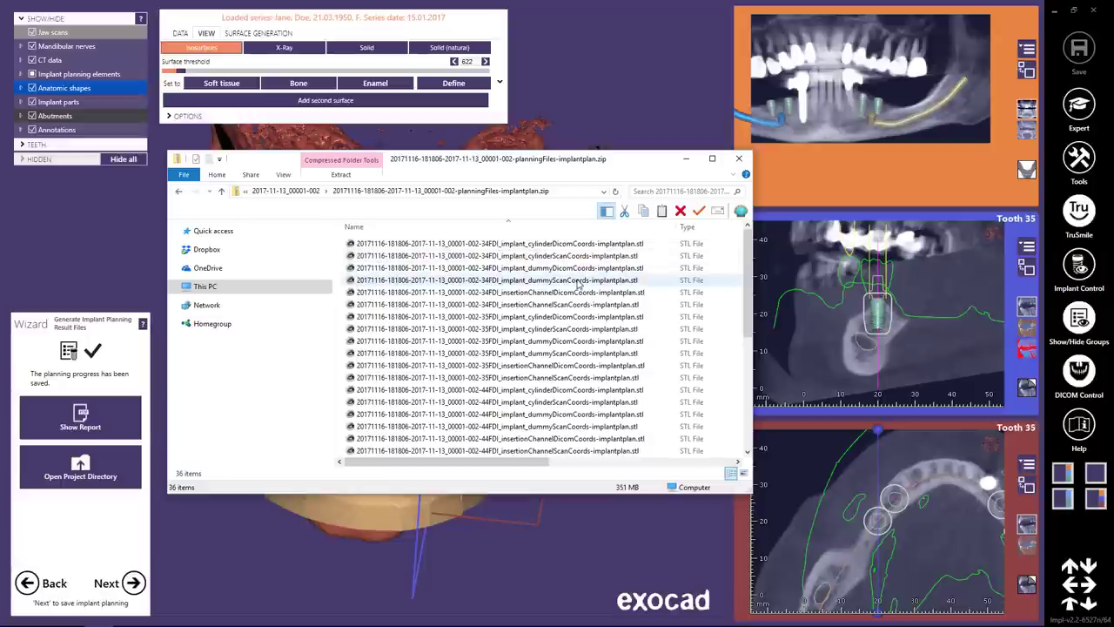
pyautogui.scroll(-4, 573, 306)
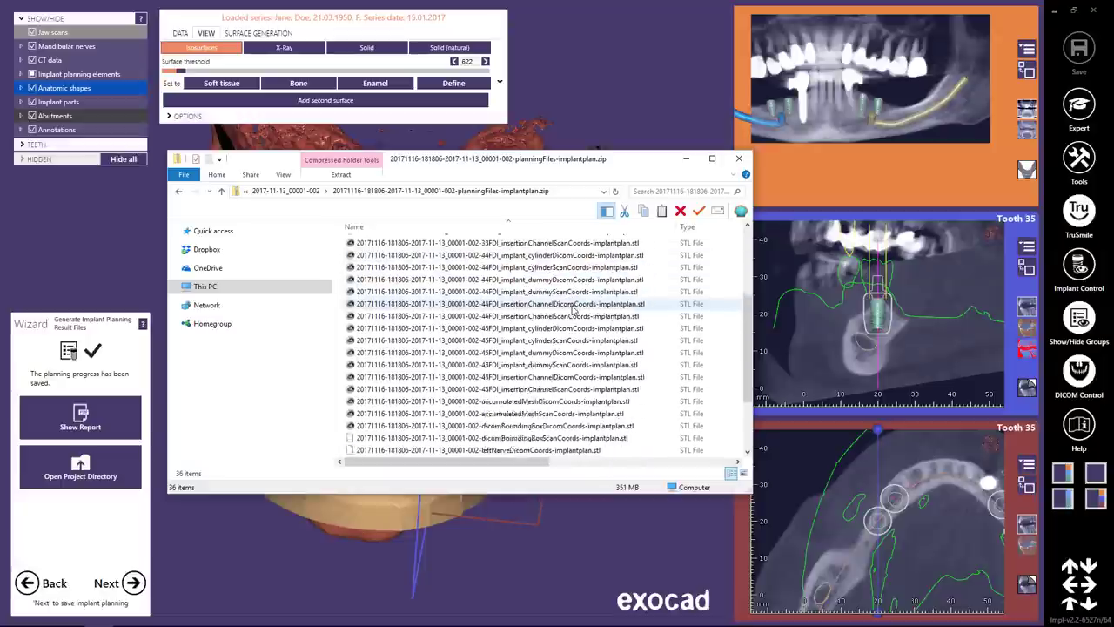
pyautogui.scroll(-3, 573, 307)
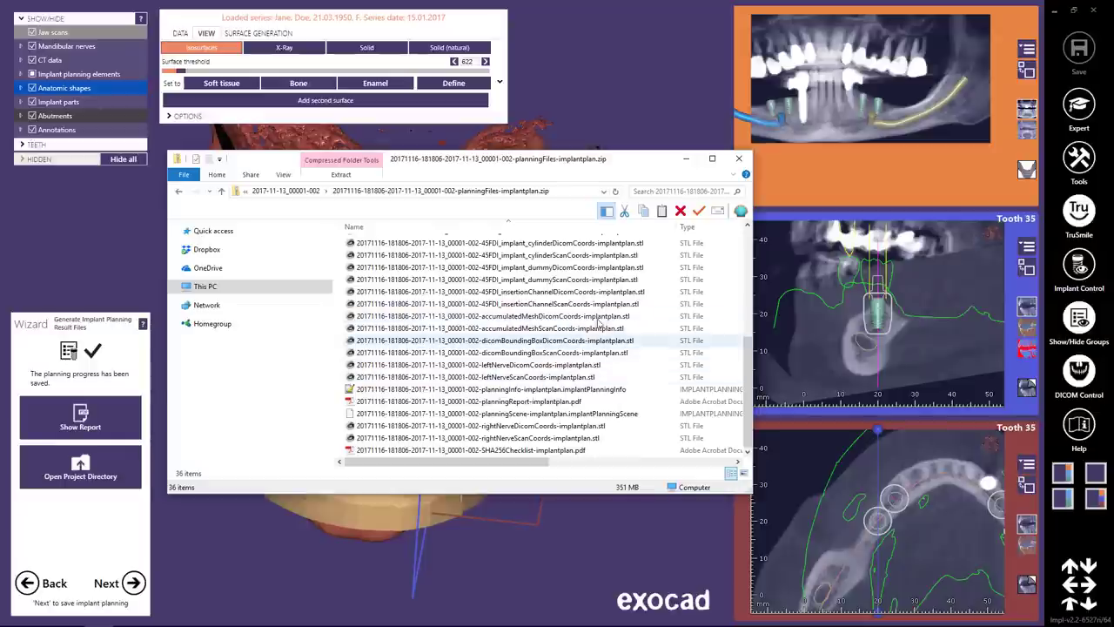
pyautogui.click(738, 159)
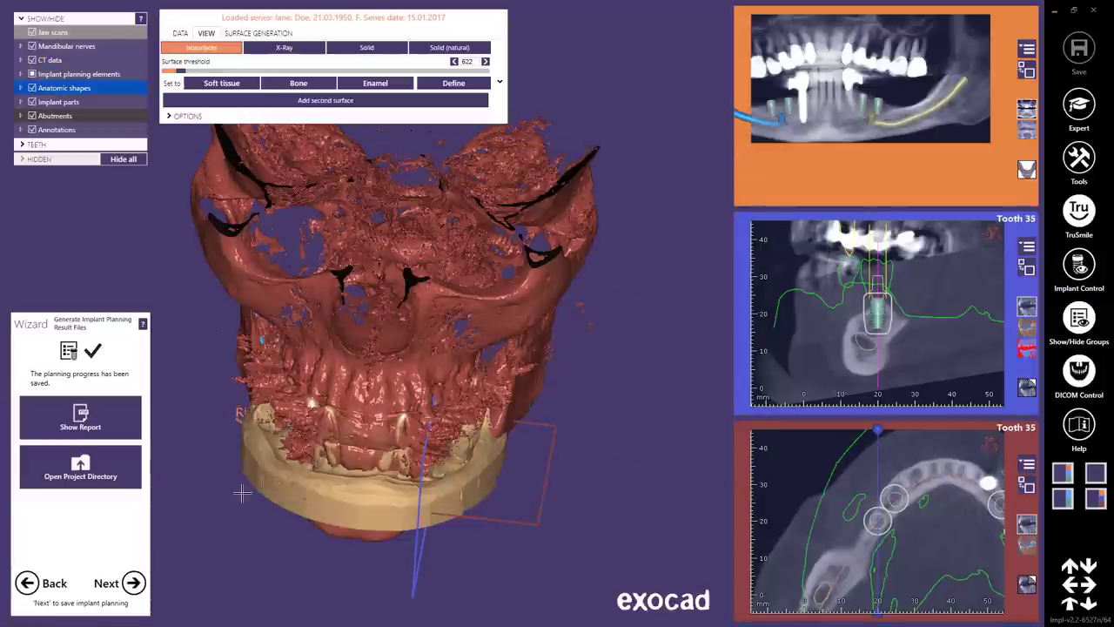
# - Advance the wizard to the Finished page and continue in Expert Mode
pyautogui.click(134, 583)
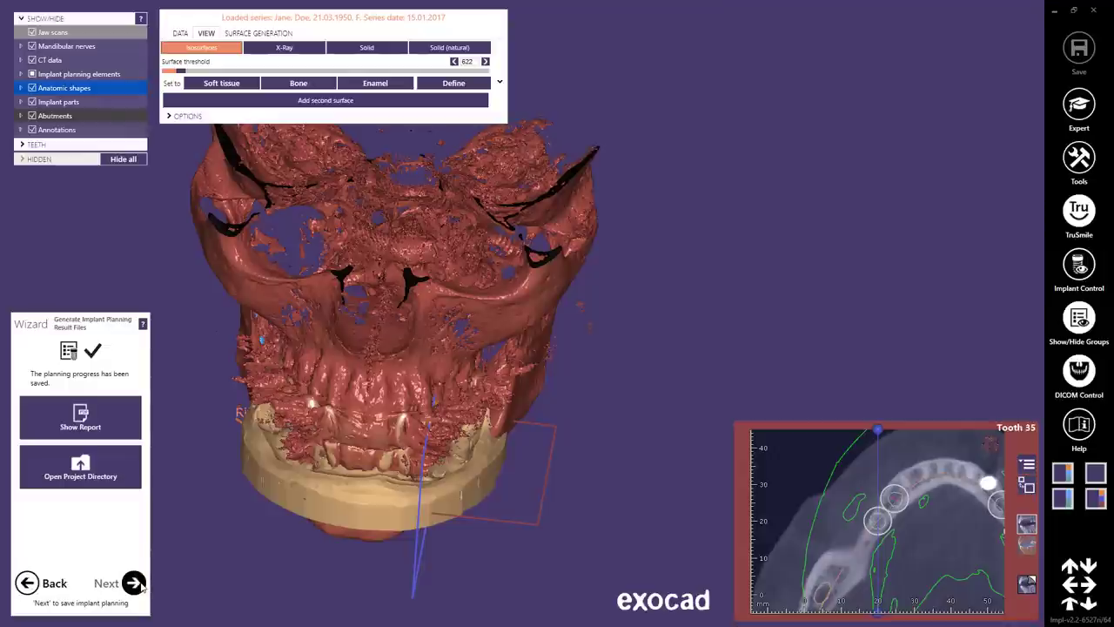
pyautogui.click(134, 584)
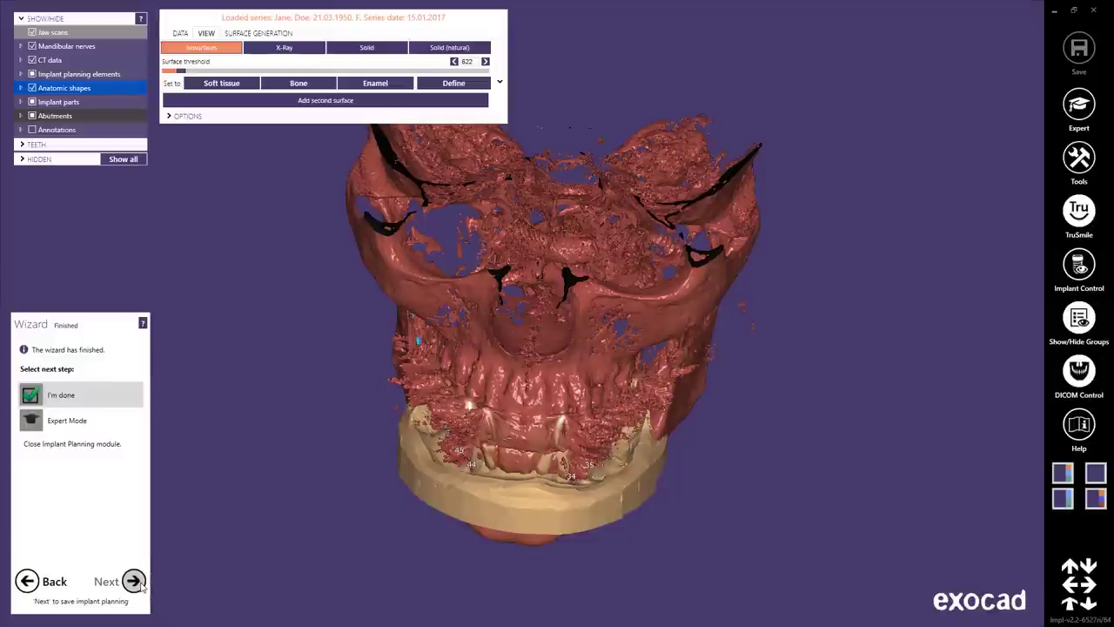
pyautogui.click(114, 421)
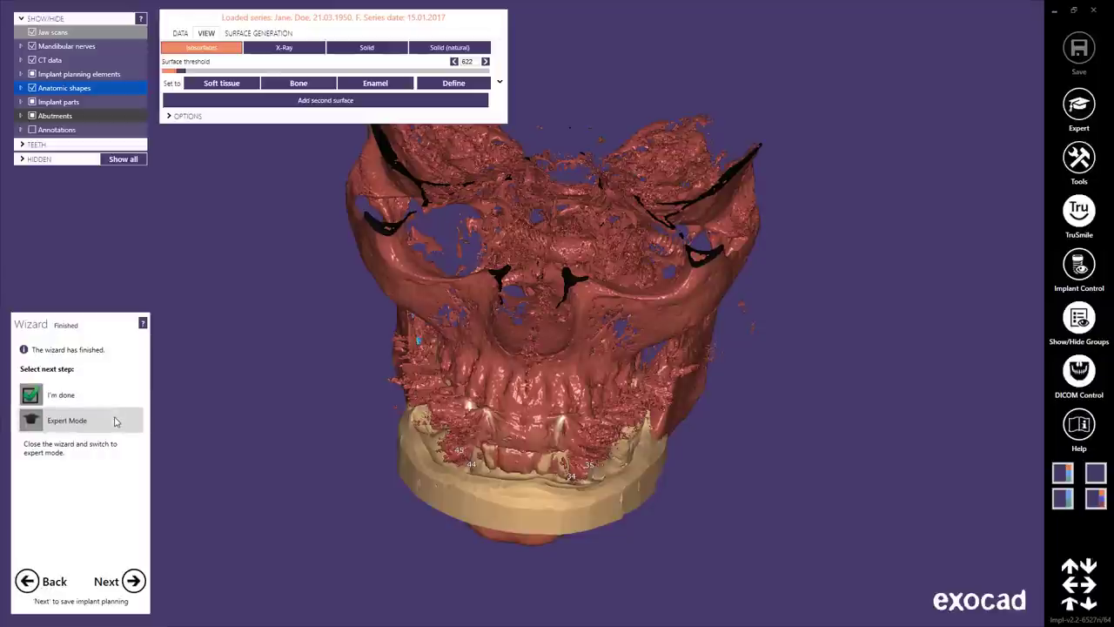
pyautogui.click(134, 580)
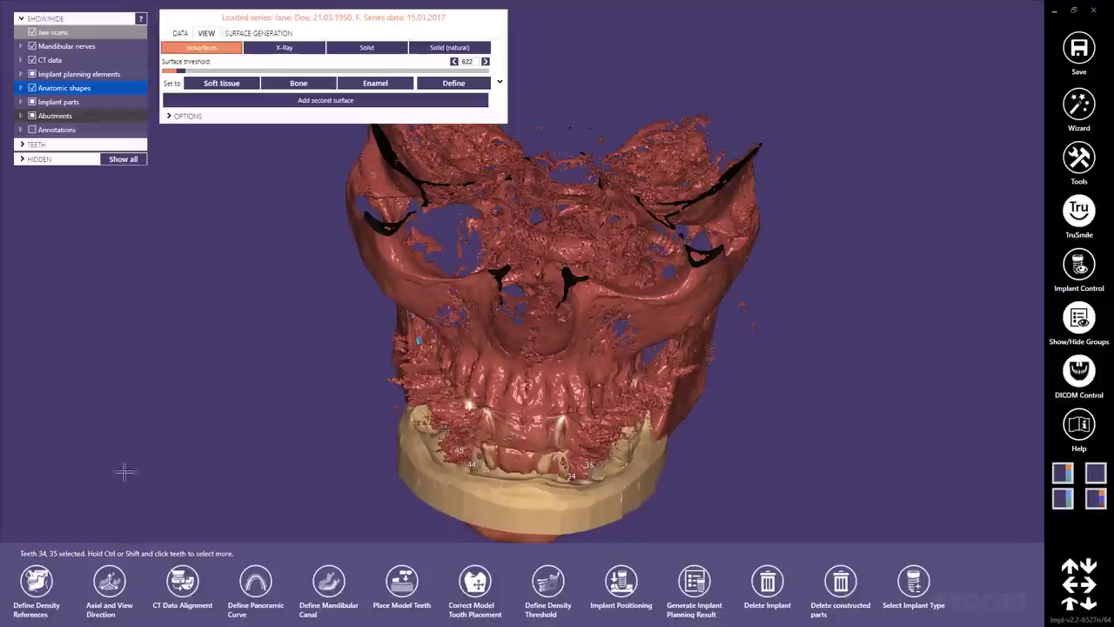
# - Hide the jaw scans, enable skull semi-transparency, and turn the skull to a frontal view
pyautogui.click(32, 32)
pyautogui.click(171, 115)
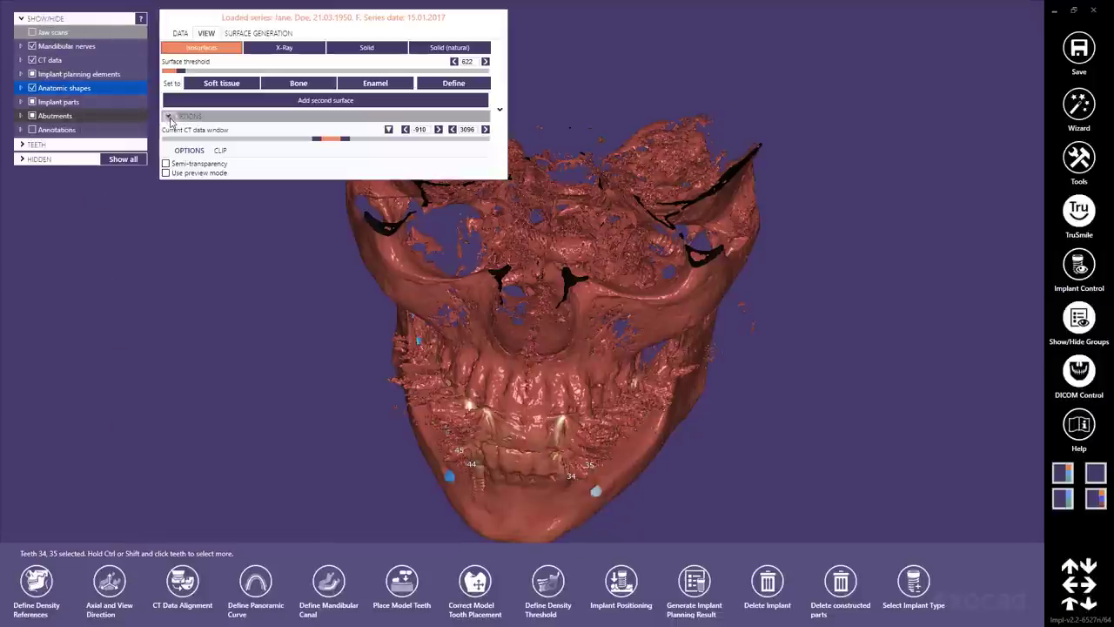
pyautogui.click(166, 164)
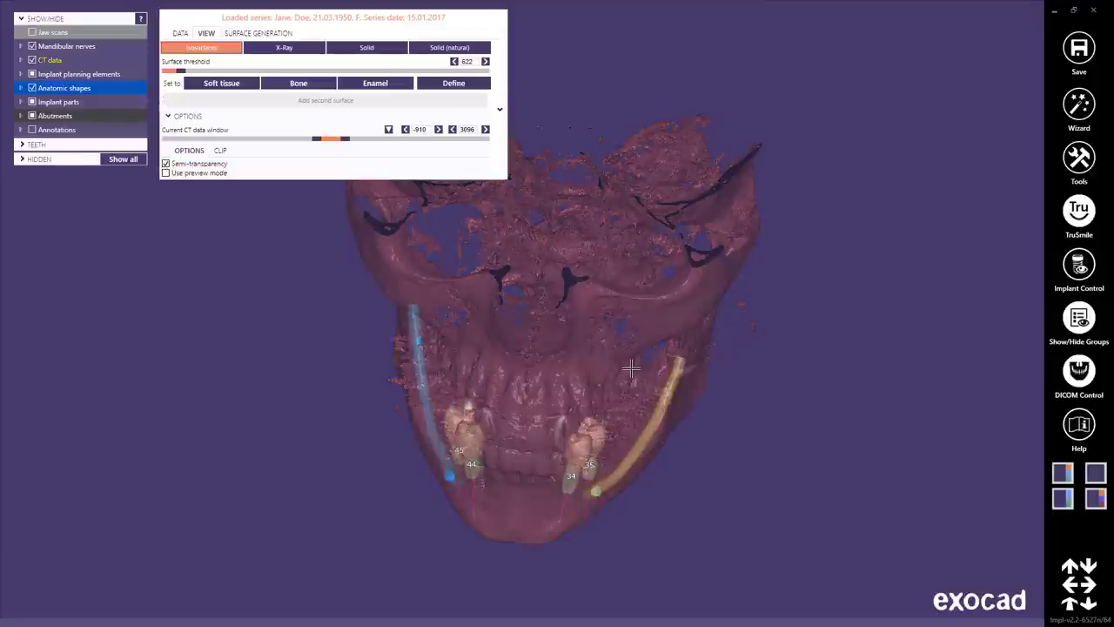
pyautogui.moveTo(631, 368); pyautogui.dragTo(630, 365, button='right')
pyautogui.scroll(1, 558, 347)
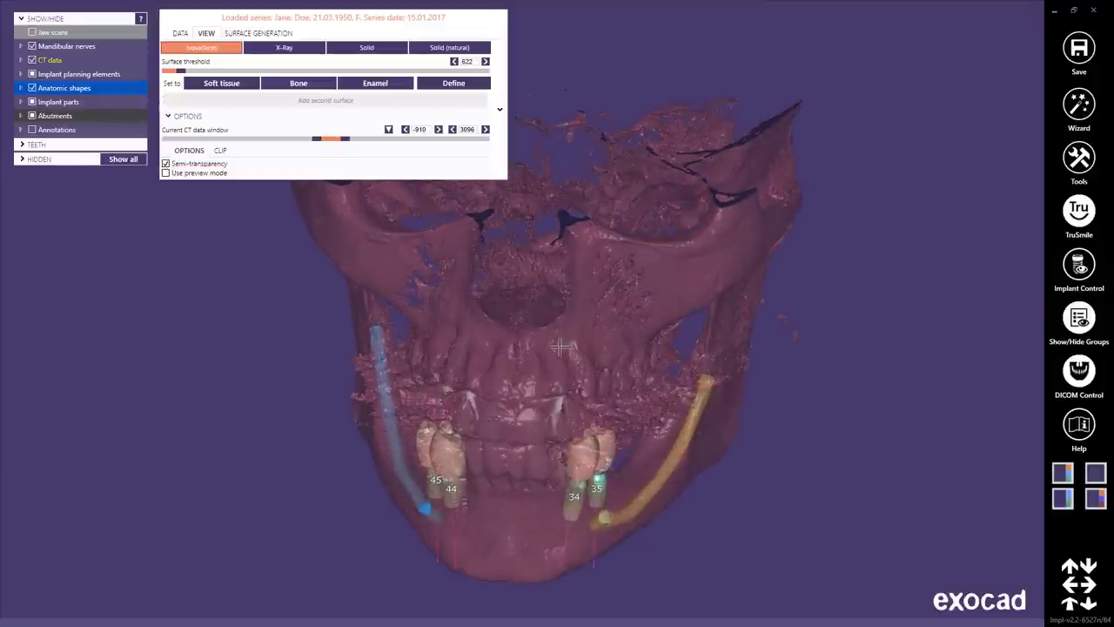
pyautogui.click(499, 104)
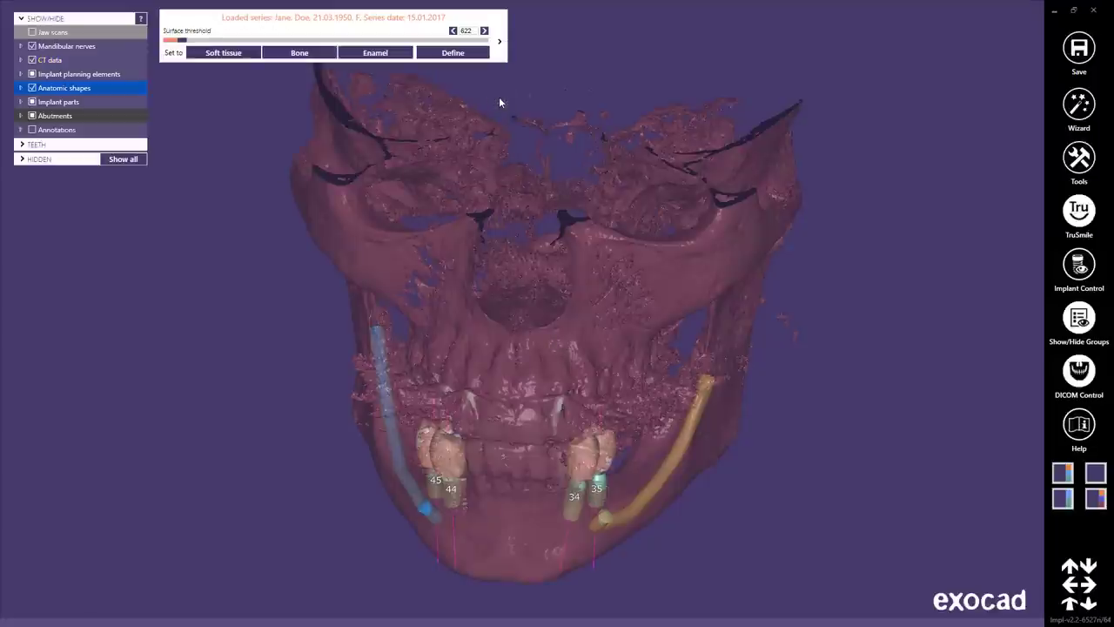